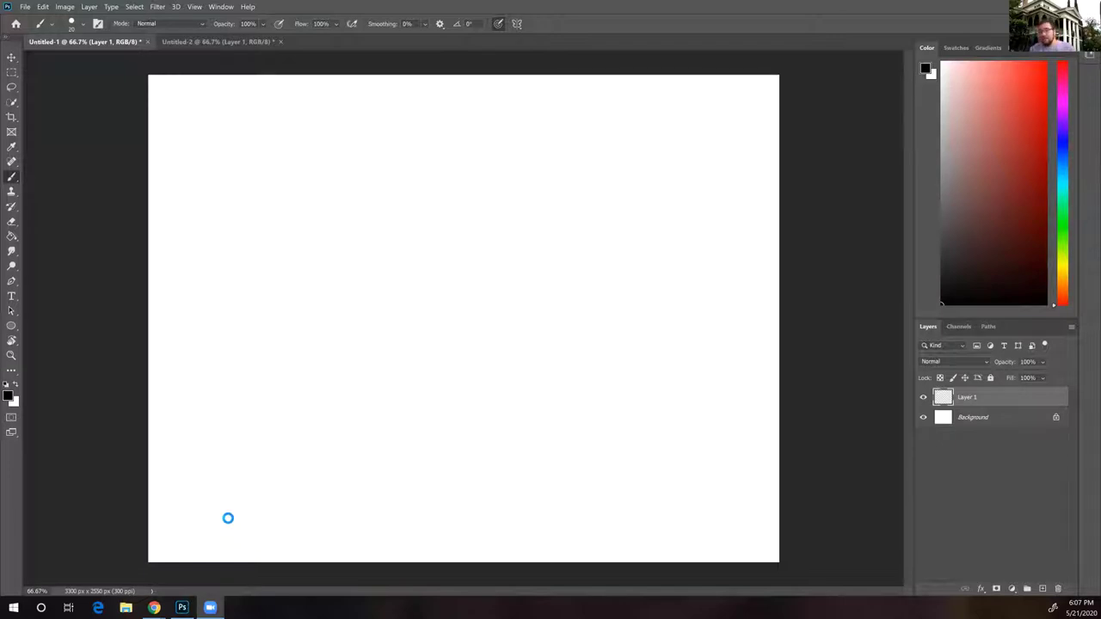
Rotate the canvas view to 44 degrees, zoom out to 50%, and switch to the Brush tool
{"action": "left_click", "coordinate": [367, 385]}
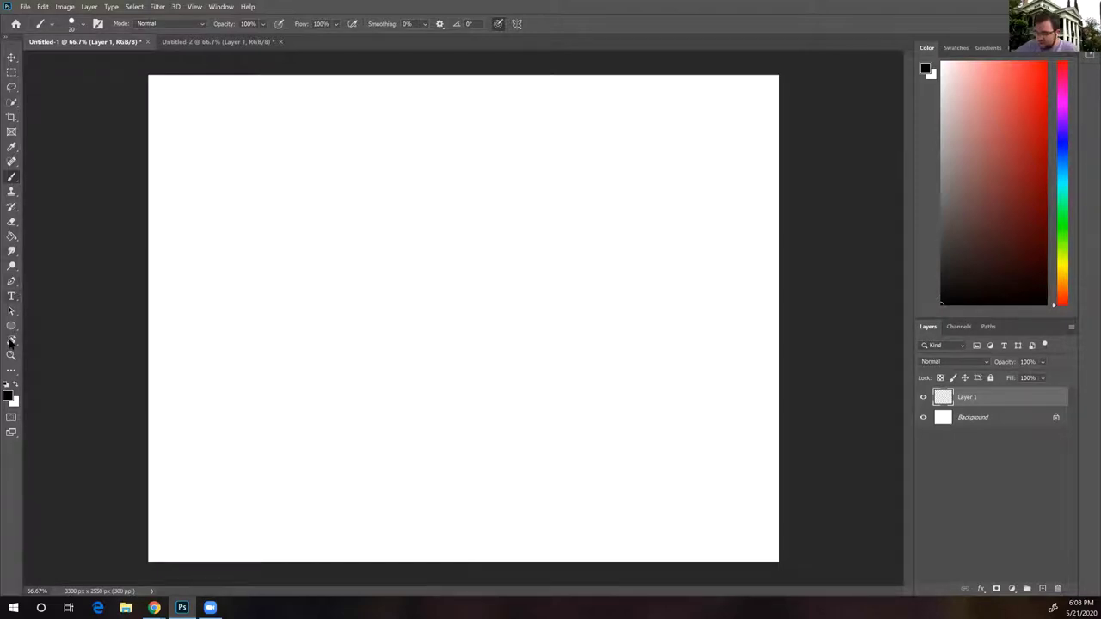
{"action": "key", "text": "r"}
{"action": "left_click_drag", "start_coordinate": [238, 184], "coordinate": [395, 90]}
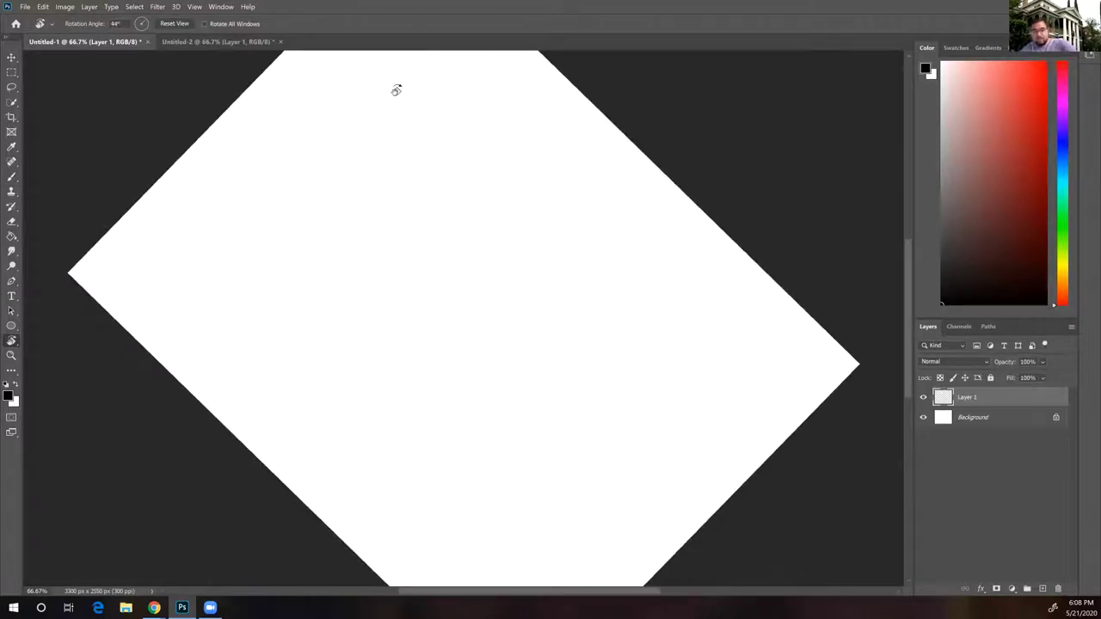
{"action": "key", "text": "ctrl+minus"}
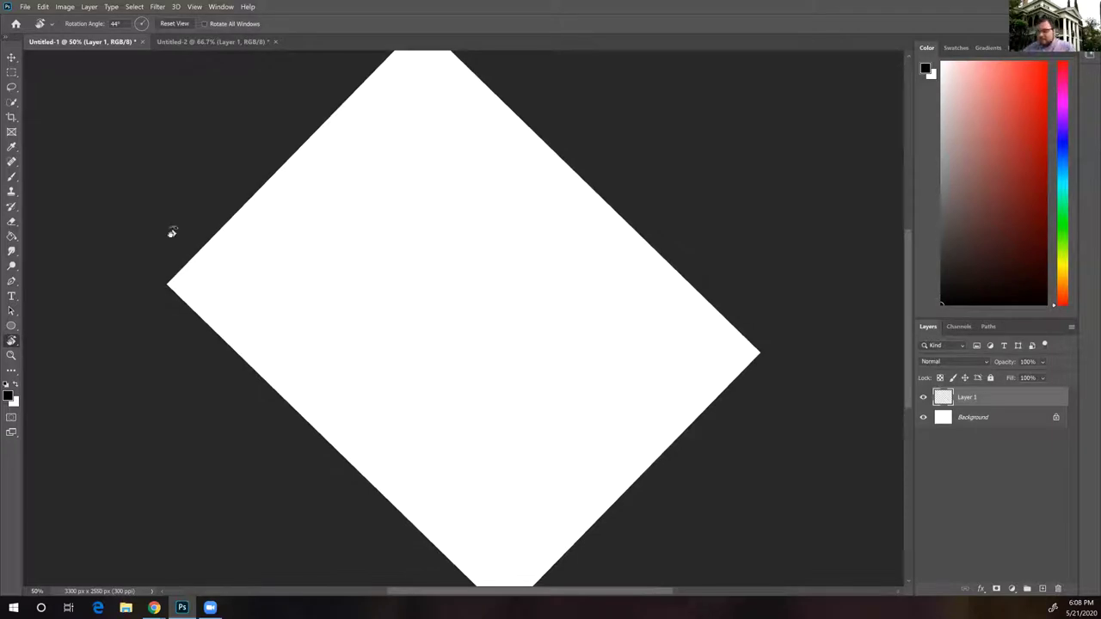
{"action": "left_click", "coordinate": [11, 176]}
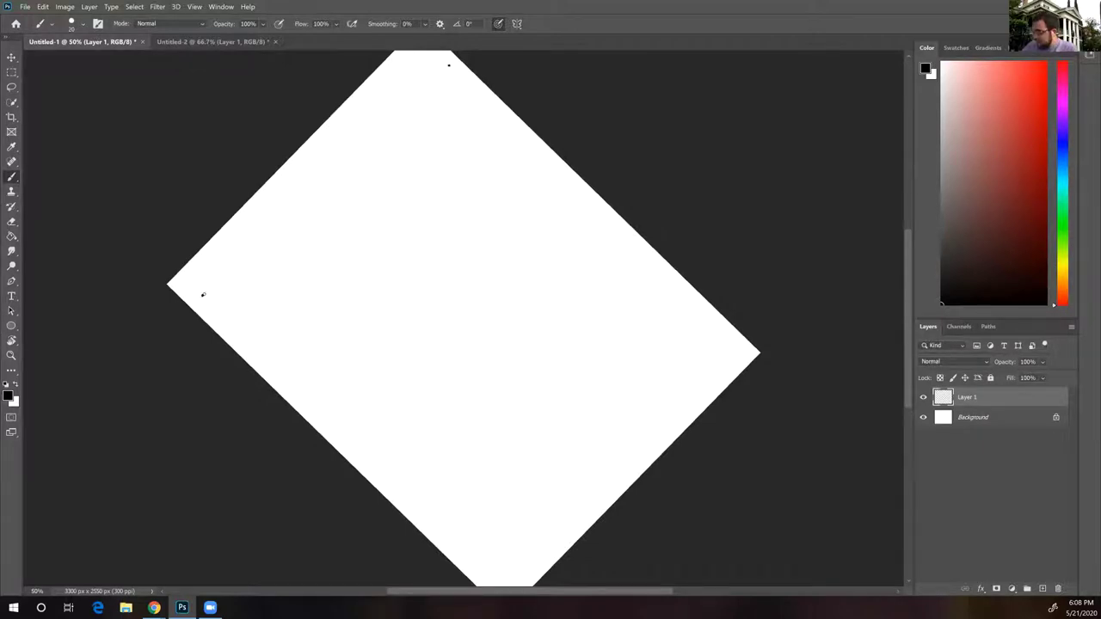
Brush a long diagonal line parallel to the page's upper-left edge, two diagonal lines across the middle, and a small circle around one line's end
{"action": "left_click_drag", "start_coordinate": [201, 295], "coordinate": [446, 60]}
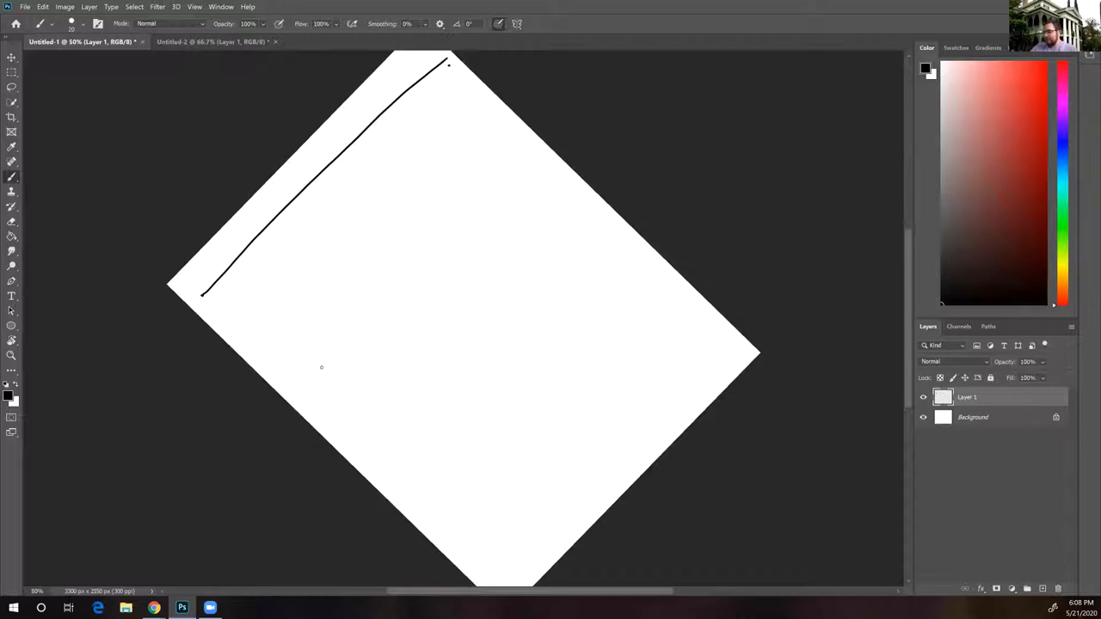
{"action": "left_click_drag", "start_coordinate": [488, 188], "coordinate": [319, 371]}
{"action": "left_click_drag", "start_coordinate": [582, 183], "coordinate": [390, 397]}
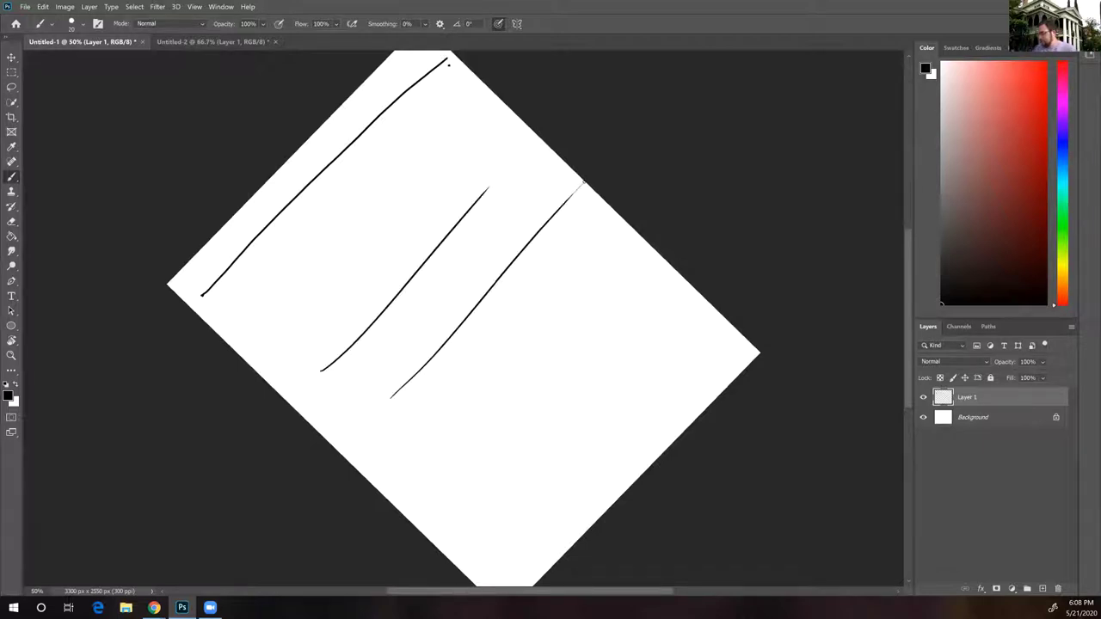
{"action": "left_click_drag", "start_coordinate": [508, 206], "coordinate": [495, 209]}
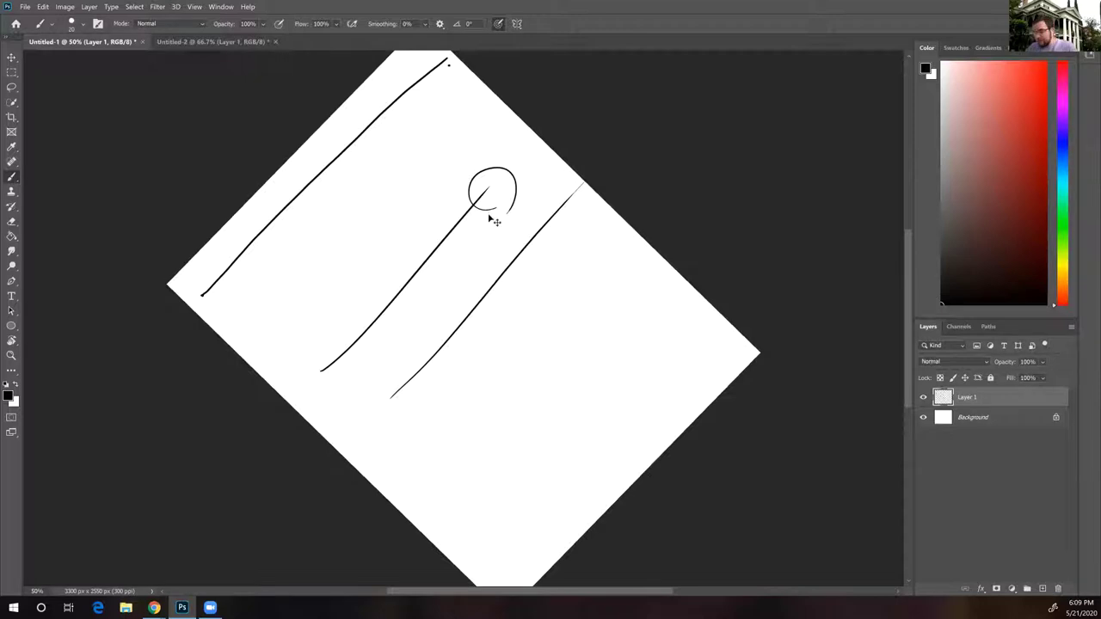
Undo the small circle and the two diagonal lines in the middle of the page
{"action": "key", "text": "ctrl+z"}
{"action": "key", "text": "ctrl+z"}
{"action": "key", "text": "ctrl+z"}
{"action": "key", "text": "ctrl+z"}
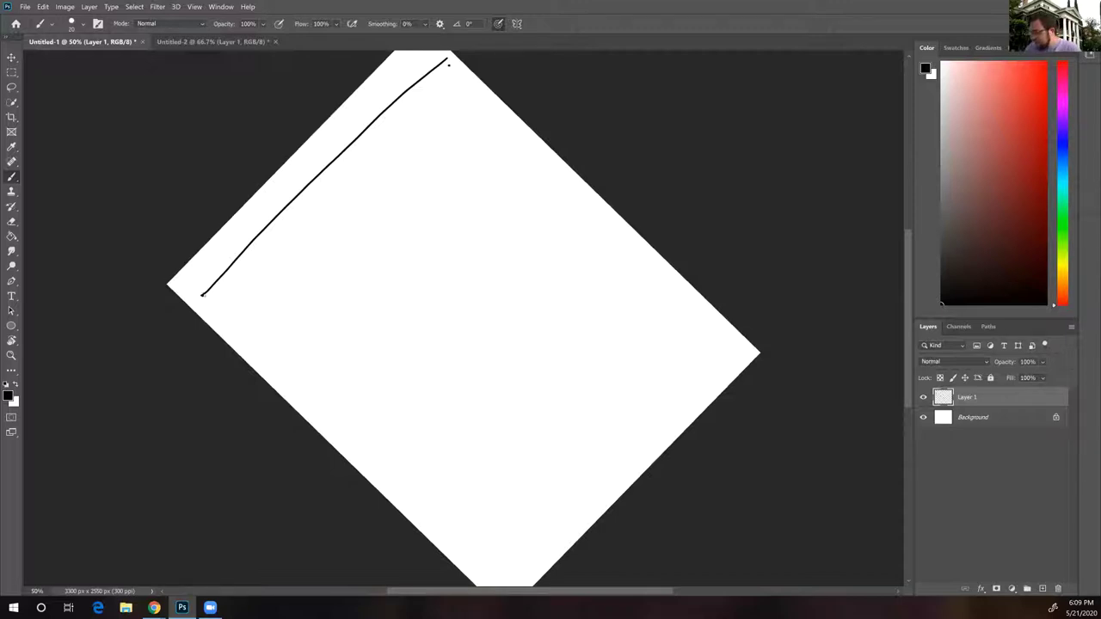
Retrace the first diagonal line, then draw four more parallel lines between marked end dots, going over each one twice
{"action": "left_click_drag", "start_coordinate": [201, 294], "coordinate": [452, 56]}
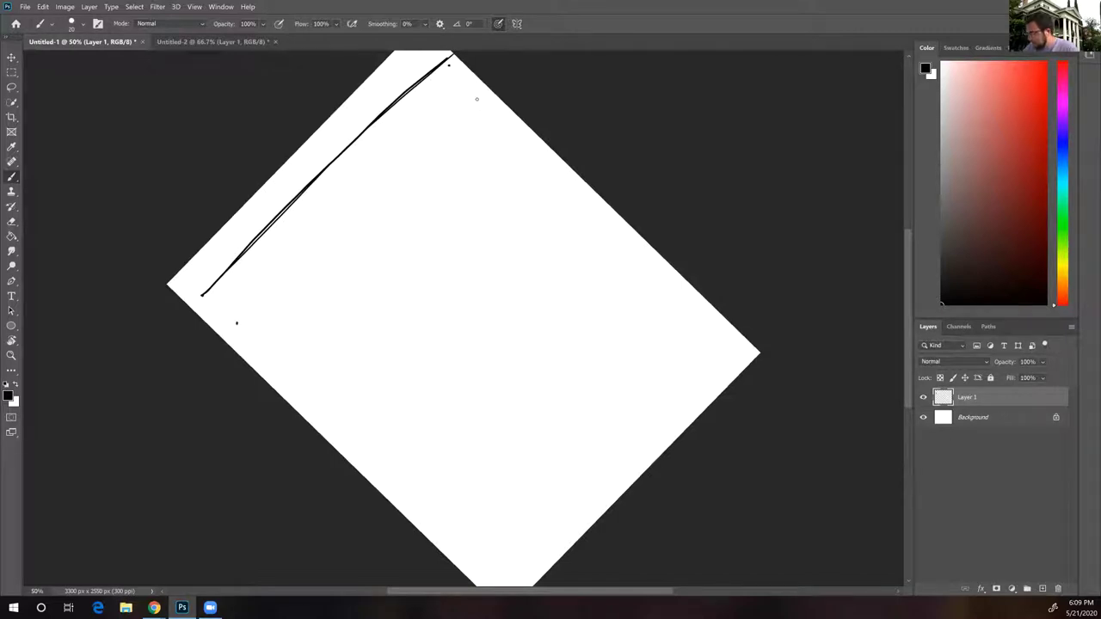
{"action": "left_click_drag", "start_coordinate": [237, 322], "coordinate": [477, 99]}
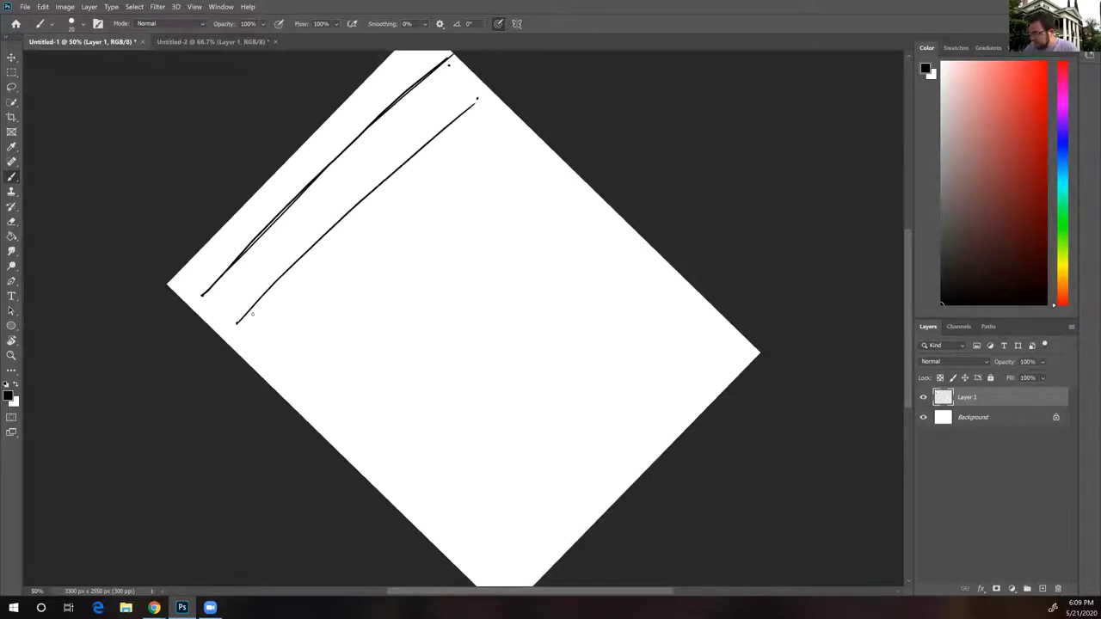
{"action": "left_click_drag", "start_coordinate": [237, 323], "coordinate": [476, 99]}
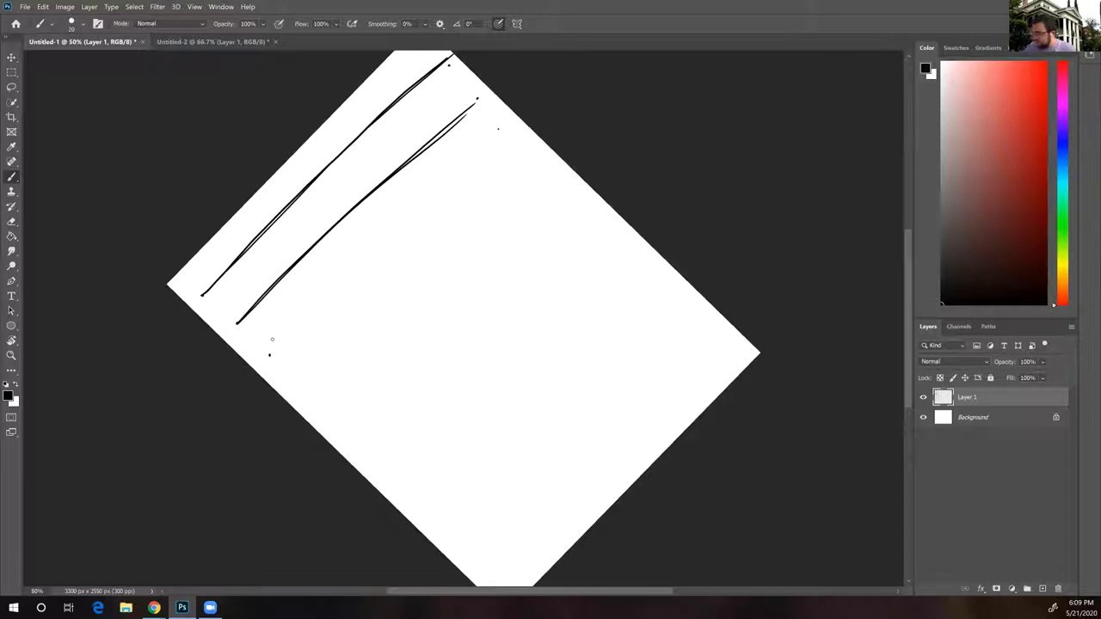
{"action": "left_click_drag", "start_coordinate": [269, 354], "coordinate": [495, 142]}
{"action": "left_click_drag", "start_coordinate": [269, 354], "coordinate": [503, 134]}
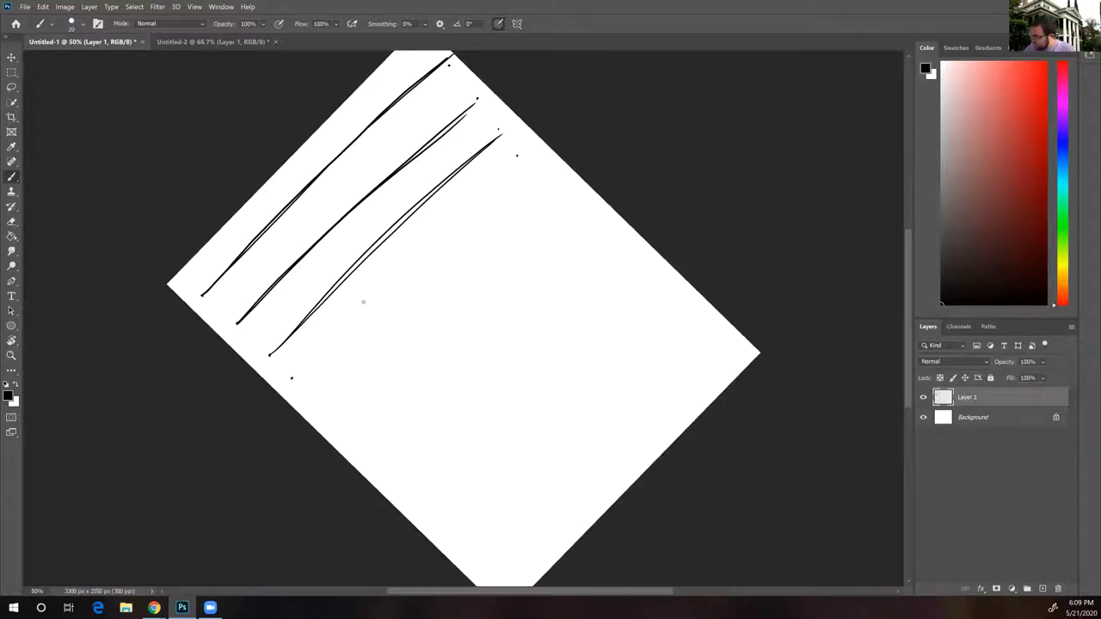
{"action": "left_click_drag", "start_coordinate": [291, 378], "coordinate": [522, 155]}
{"action": "left_click_drag", "start_coordinate": [290, 379], "coordinate": [517, 157]}
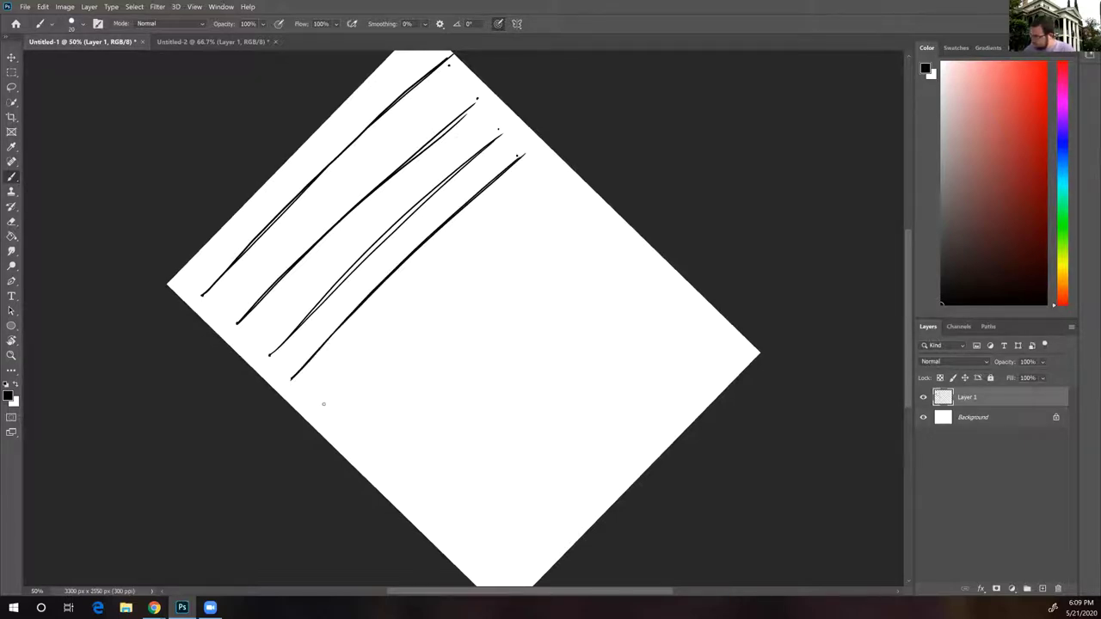
{"action": "left_click", "coordinate": [542, 186]}
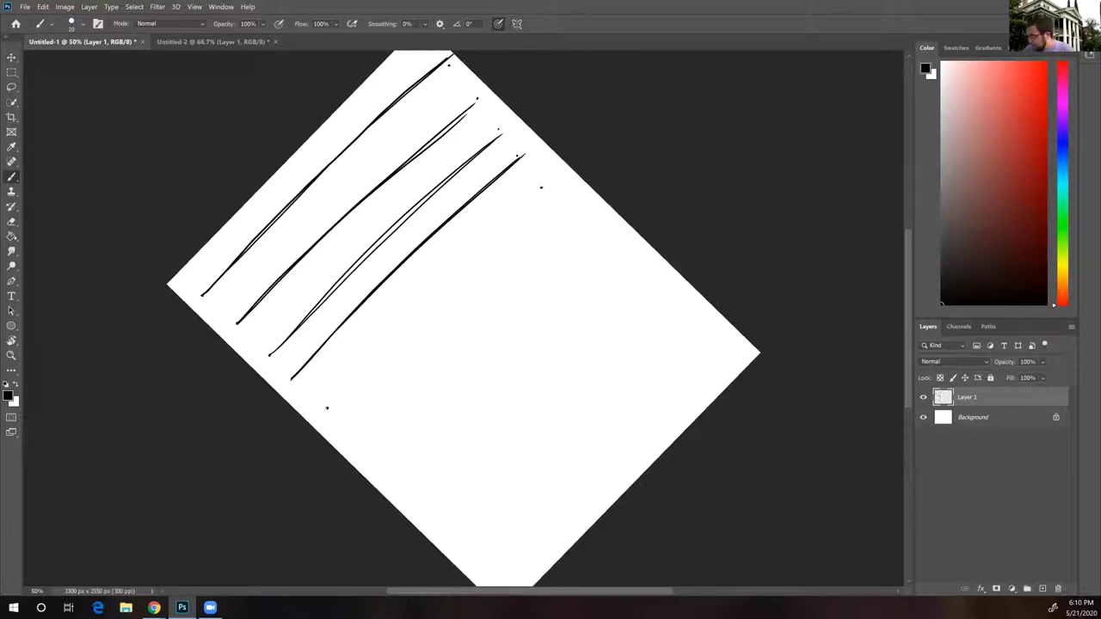
{"action": "left_click_drag", "start_coordinate": [326, 407], "coordinate": [528, 196]}
{"action": "left_click_drag", "start_coordinate": [346, 388], "coordinate": [533, 196]}
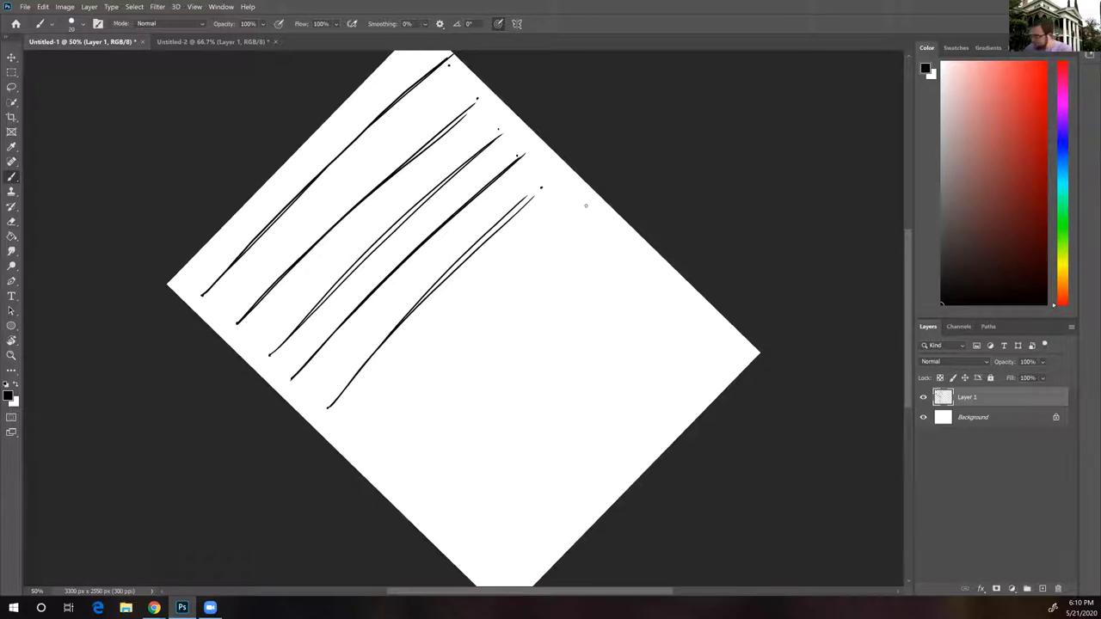
Fill the rest of the page with seven more parallel diagonal lines, retracing each one without marking end dots
{"action": "left_click_drag", "start_coordinate": [354, 436], "coordinate": [574, 208]}
{"action": "left_click_drag", "start_coordinate": [356, 434], "coordinate": [571, 214]}
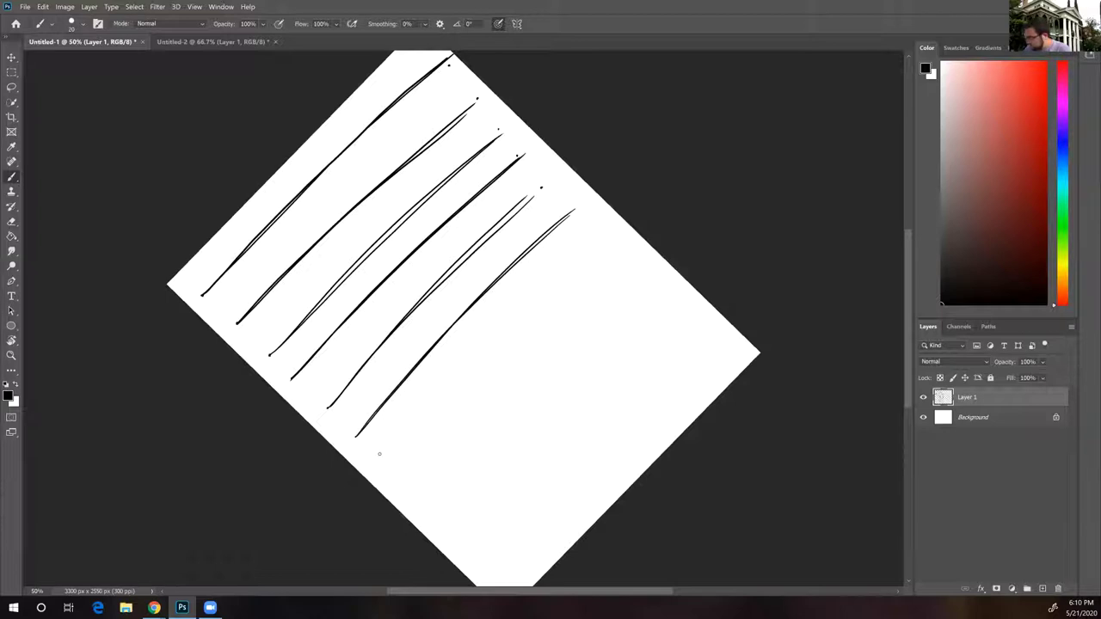
{"action": "left_click_drag", "start_coordinate": [602, 239], "coordinate": [375, 456]}
{"action": "left_click_drag", "start_coordinate": [586, 247], "coordinate": [376, 454]}
{"action": "left_click_drag", "start_coordinate": [626, 256], "coordinate": [404, 476]}
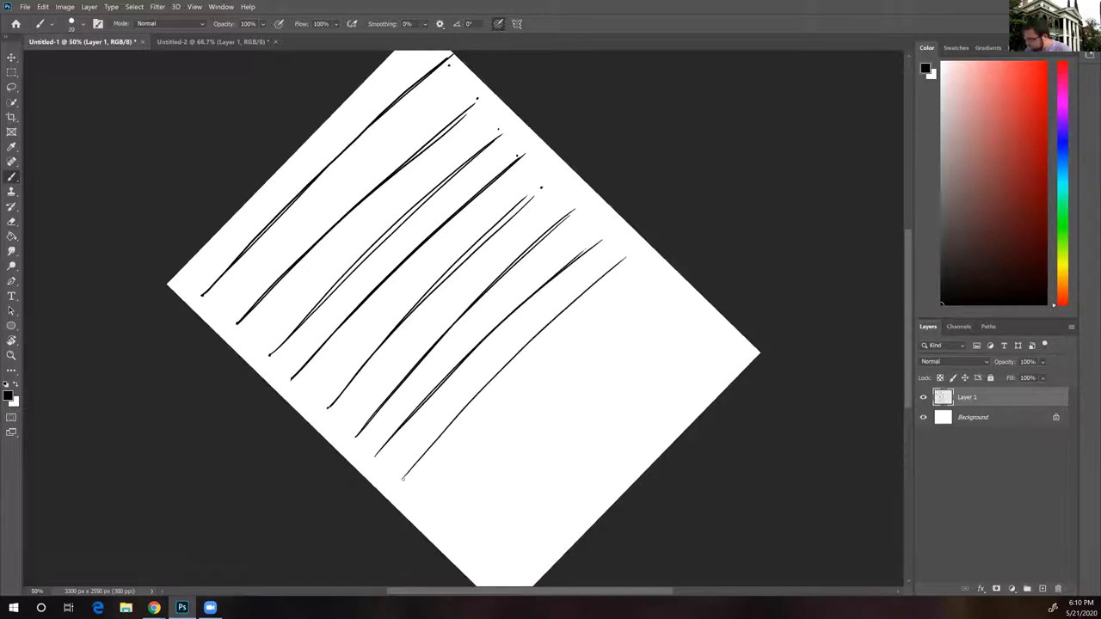
{"action": "left_click_drag", "start_coordinate": [624, 255], "coordinate": [425, 451]}
{"action": "left_click_drag", "start_coordinate": [658, 275], "coordinate": [424, 496]}
{"action": "mouse_move", "coordinate": [604, 318]}
{"action": "left_mouse_down"}
{"action": "mouse_move", "coordinate": [425, 496]}
{"action": "mouse_move", "coordinate": [674, 284]}
{"action": "left_mouse_up"}
{"action": "left_click_drag", "start_coordinate": [464, 504], "coordinate": [676, 283]}
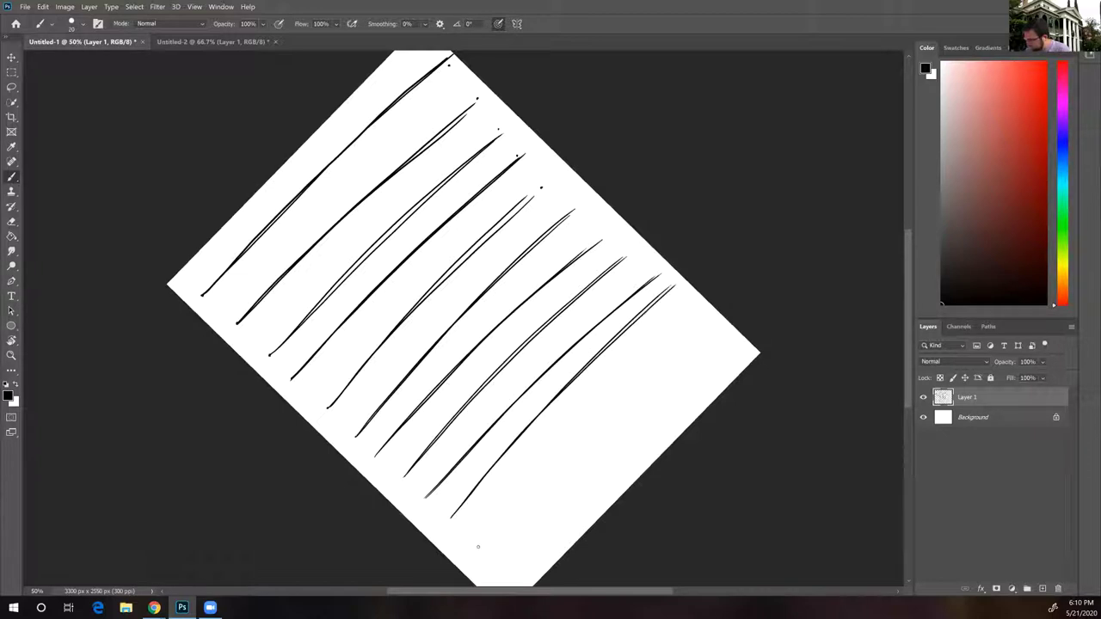
{"action": "left_click_drag", "start_coordinate": [467, 538], "coordinate": [684, 313]}
{"action": "left_click_drag", "start_coordinate": [490, 558], "coordinate": [724, 325]}
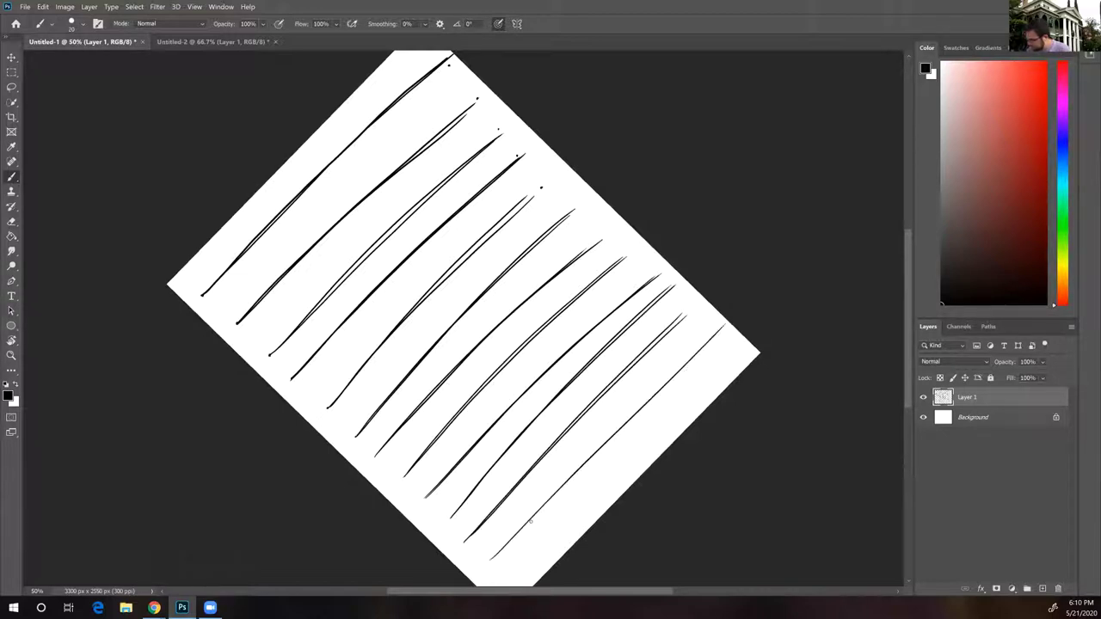
{"action": "left_click_drag", "start_coordinate": [488, 559], "coordinate": [728, 322]}
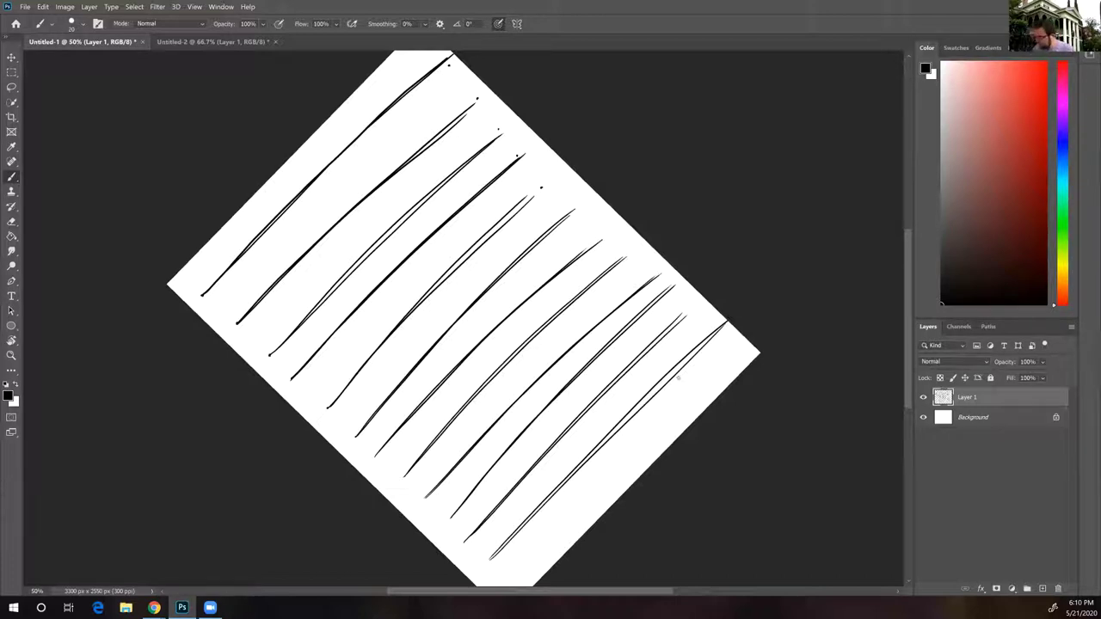
Undo all the diagonal practice lines and dots until Layer 1 is blank
{"action": "key", "text": "ctrl+z"}
{"action": "key", "text": "ctrl+z"}
{"action": "key", "text": "ctrl+z"}
{"action": "key", "text": "ctrl+z"}
{"action": "key", "text": "ctrl+z"}
{"action": "key", "text": "ctrl+z"}
{"action": "key", "text": "ctrl+z"}
{"action": "key", "text": "ctrl+z"}
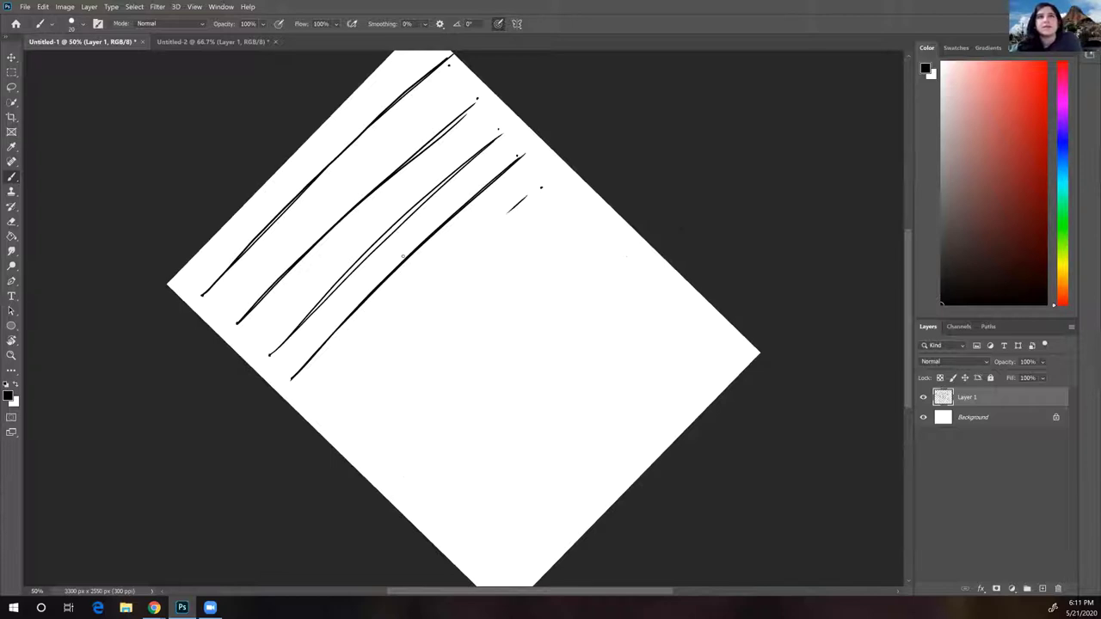
{"action": "key", "text": "ctrl+z"}
{"action": "key", "text": "ctrl+z"}
{"action": "key", "text": "ctrl+z"}
{"action": "key", "text": "ctrl+z"}
{"action": "key", "text": "ctrl+z"}
{"action": "key", "text": "ctrl+z"}
{"action": "key", "text": "ctrl+z"}
{"action": "key", "text": "ctrl+z"}
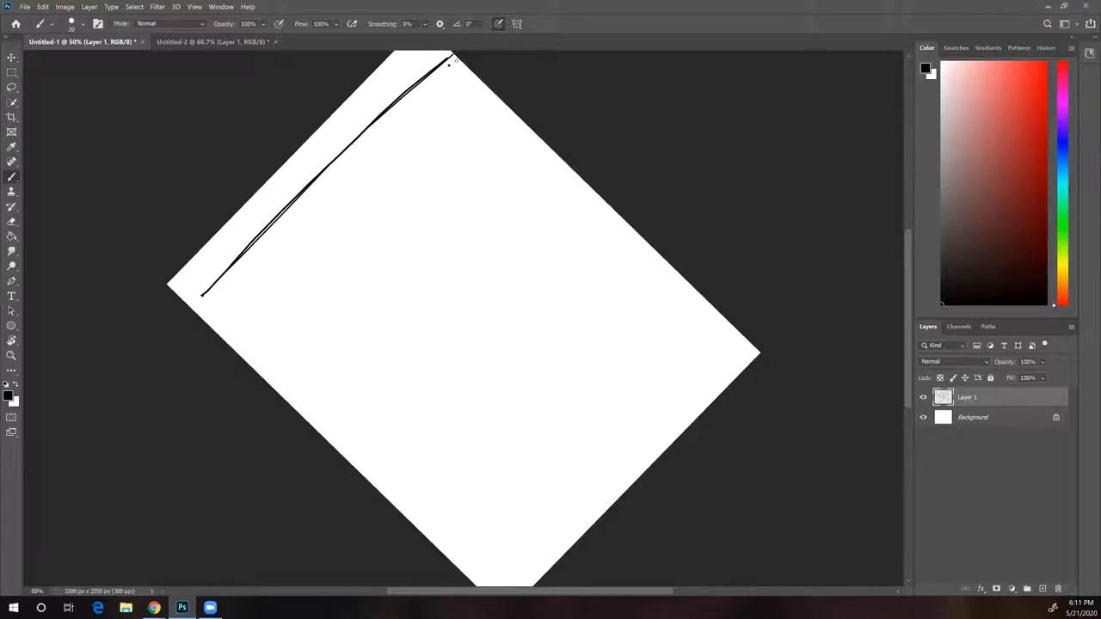
{"action": "key", "text": "ctrl+z"}
{"action": "key", "text": "ctrl+z"}
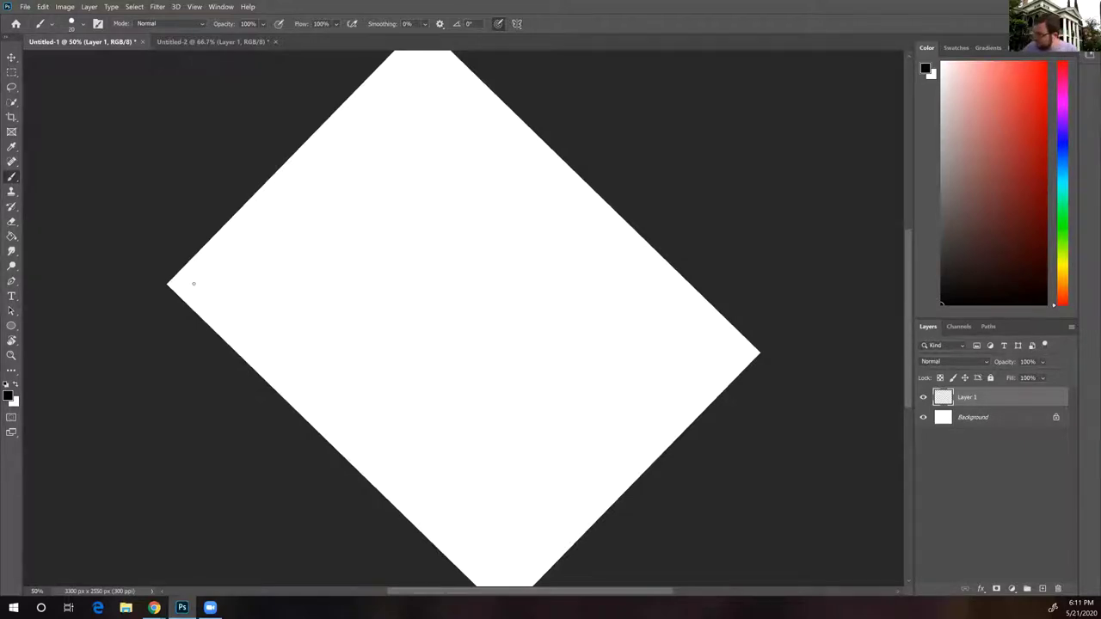
Draw eight parallel diagonal lines from the page's upper-left edge past its middle, going over each line twice
{"action": "left_click_drag", "start_coordinate": [207, 292], "coordinate": [440, 58]}
{"action": "mouse_move", "coordinate": [457, 96]}
{"action": "left_mouse_down"}
{"action": "mouse_move", "coordinate": [238, 322]}
{"action": "mouse_move", "coordinate": [462, 91]}
{"action": "left_mouse_up"}
{"action": "left_click_drag", "start_coordinate": [281, 351], "coordinate": [508, 126]}
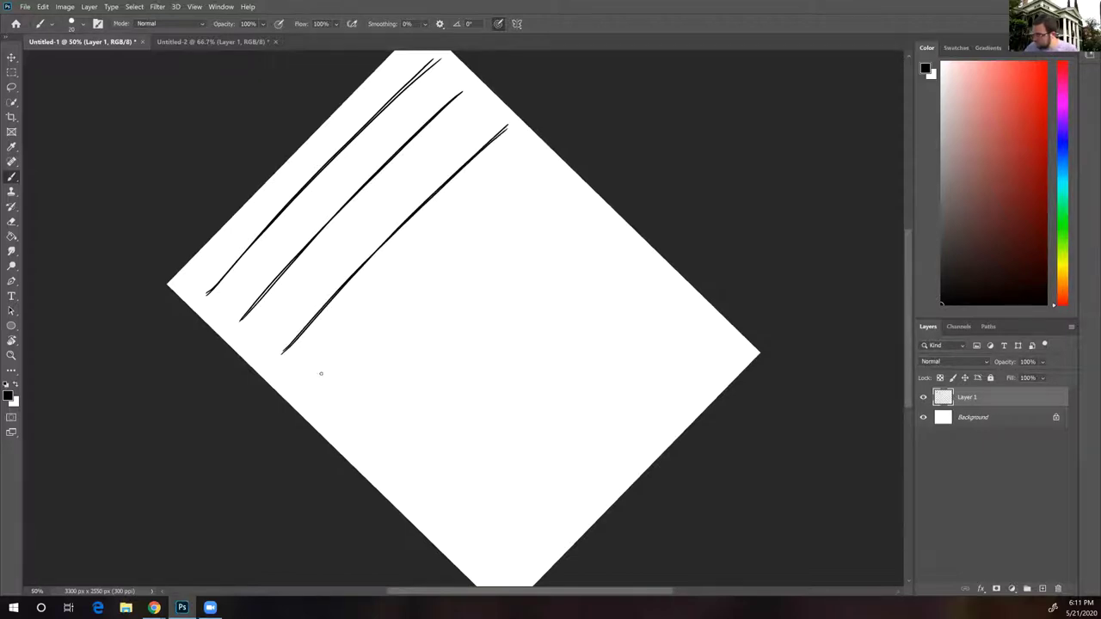
{"action": "left_click_drag", "start_coordinate": [310, 376], "coordinate": [525, 158]}
{"action": "left_click_drag", "start_coordinate": [310, 377], "coordinate": [535, 153]}
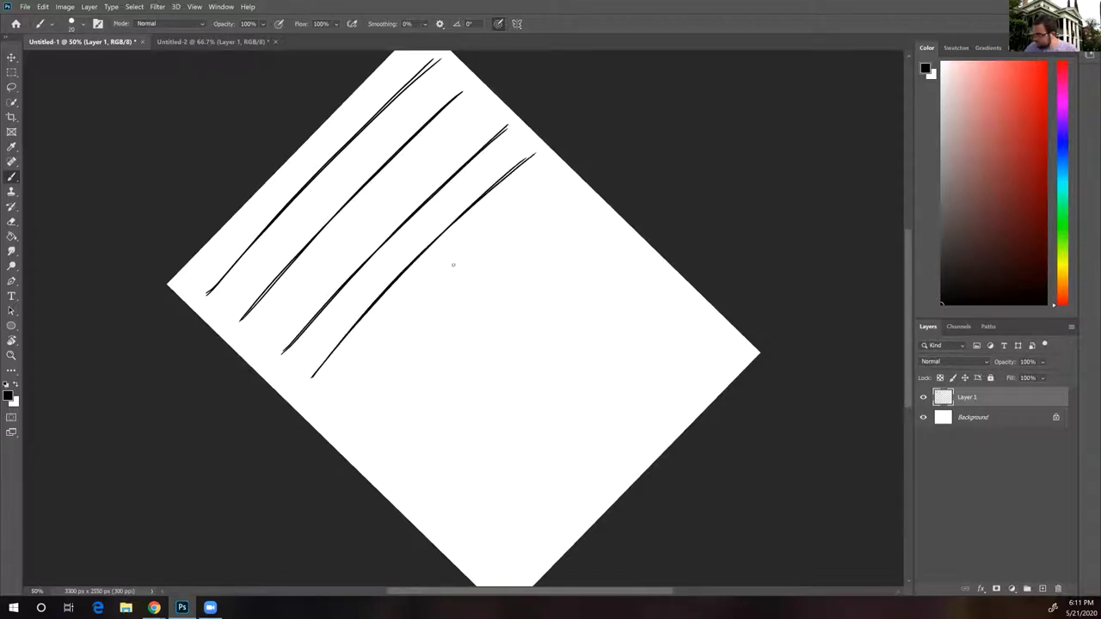
{"action": "left_click_drag", "start_coordinate": [339, 411], "coordinate": [569, 183]}
{"action": "mouse_move", "coordinate": [361, 437]}
{"action": "left_mouse_down"}
{"action": "mouse_move", "coordinate": [568, 225]}
{"action": "mouse_move", "coordinate": [392, 453]}
{"action": "mouse_move", "coordinate": [469, 422]}
{"action": "mouse_move", "coordinate": [413, 494]}
{"action": "mouse_move", "coordinate": [628, 272]}
{"action": "left_mouse_up"}
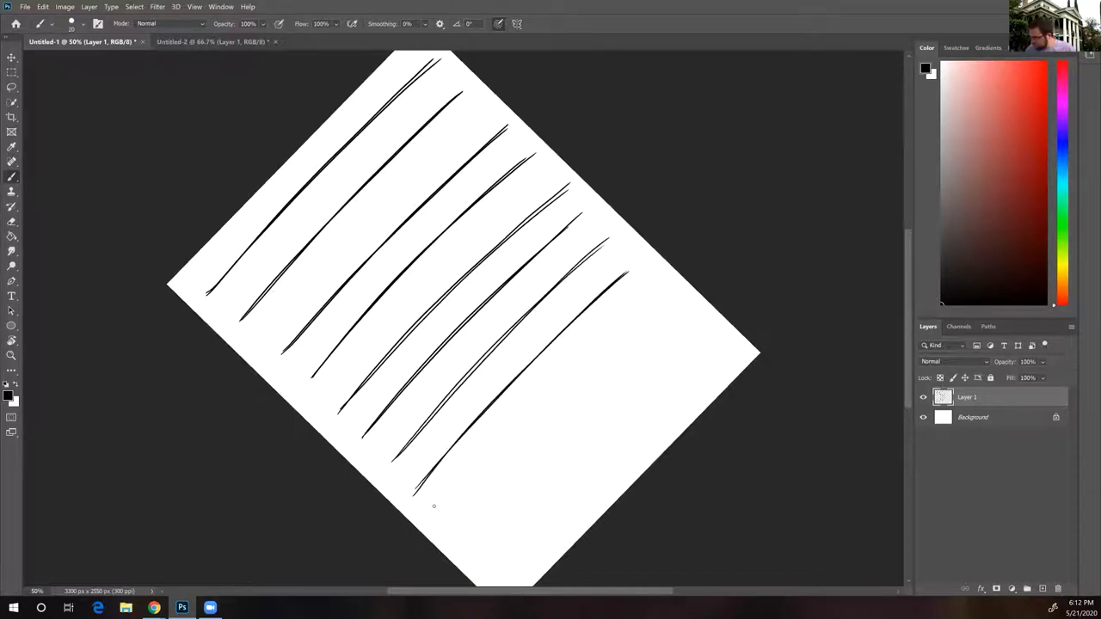
Add five more double-stroked diagonal lines to continue the parallel row to the page's lower-right edge
{"action": "left_click_drag", "start_coordinate": [434, 506], "coordinate": [648, 294]}
{"action": "left_click_drag", "start_coordinate": [432, 507], "coordinate": [647, 294]}
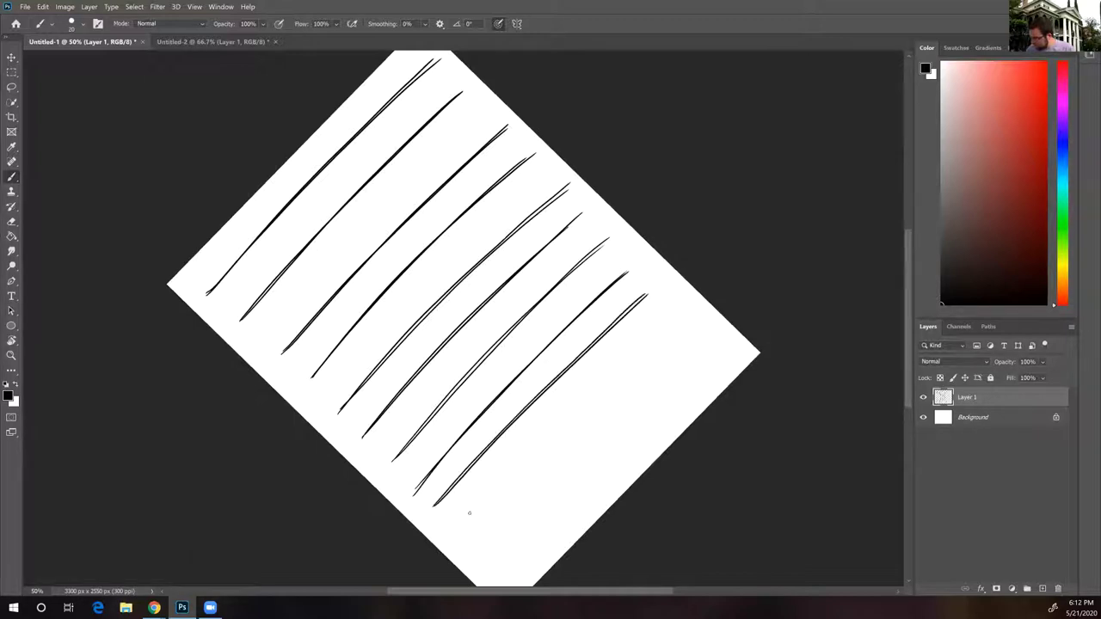
{"action": "left_click_drag", "start_coordinate": [455, 520], "coordinate": [678, 299]}
{"action": "left_click_drag", "start_coordinate": [469, 541], "coordinate": [690, 328]}
{"action": "left_click_drag", "start_coordinate": [499, 559], "coordinate": [705, 349]}
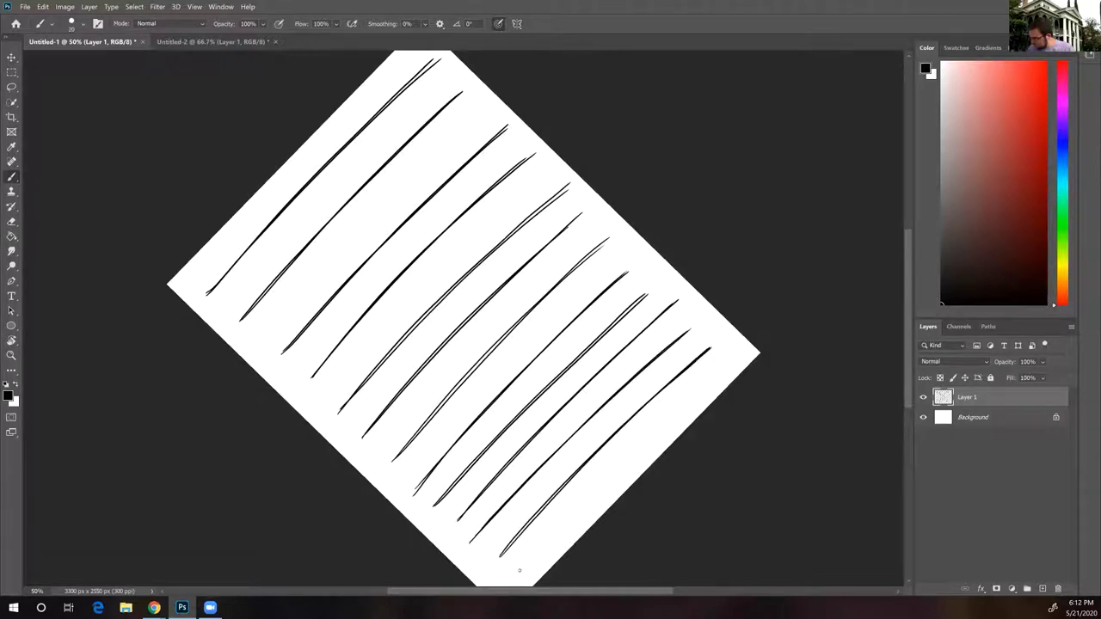
{"action": "left_click_drag", "start_coordinate": [519, 570], "coordinate": [718, 375]}
{"action": "left_click_drag", "start_coordinate": [519, 571], "coordinate": [723, 373]}
Remove the entire second set of practice lines from Layer 1
{"action": "mouse_move", "coordinate": [636, 421]}
{"action": "left_mouse_down"}
{"action": "mouse_move", "coordinate": [516, 550]}
{"action": "mouse_move", "coordinate": [602, 327]}
{"action": "mouse_move", "coordinate": [602, 258]}
{"action": "left_mouse_up"}
{"action": "mouse_move", "coordinate": [437, 381]}
{"action": "left_mouse_down"}
{"action": "mouse_move", "coordinate": [458, 247]}
{"action": "mouse_move", "coordinate": [284, 321]}
{"action": "mouse_move", "coordinate": [384, 193]}
{"action": "mouse_move", "coordinate": [258, 271]}
{"action": "left_mouse_up"}
{"action": "left_click_drag", "start_coordinate": [507, 128], "coordinate": [426, 199]}
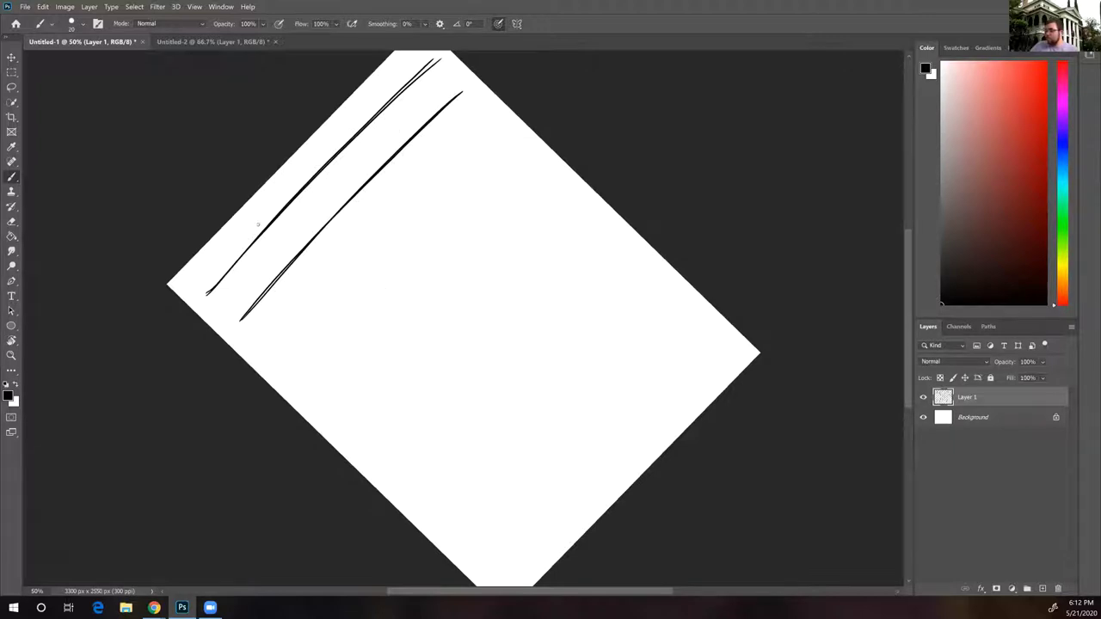
{"action": "mouse_move", "coordinate": [241, 320]}
{"action": "left_mouse_down"}
{"action": "mouse_move", "coordinate": [463, 91]}
{"action": "mouse_move", "coordinate": [207, 293]}
{"action": "mouse_move", "coordinate": [438, 58]}
{"action": "left_mouse_up"}
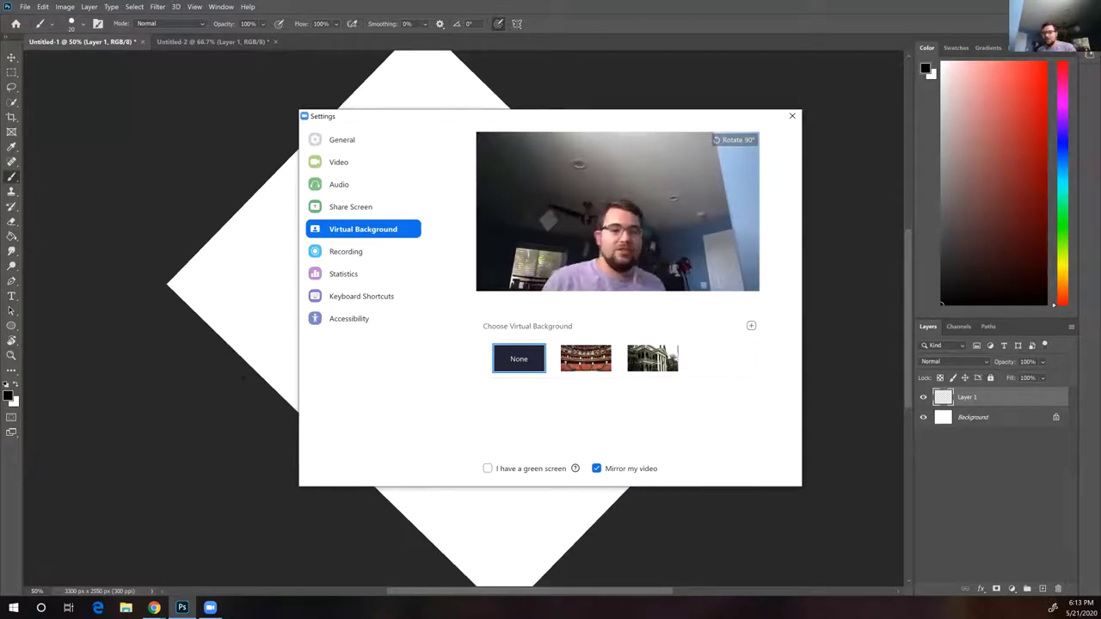
Choose the white mansion picture as the Zoom virtual background and close the settings window
{"action": "left_click", "coordinate": [651, 357]}
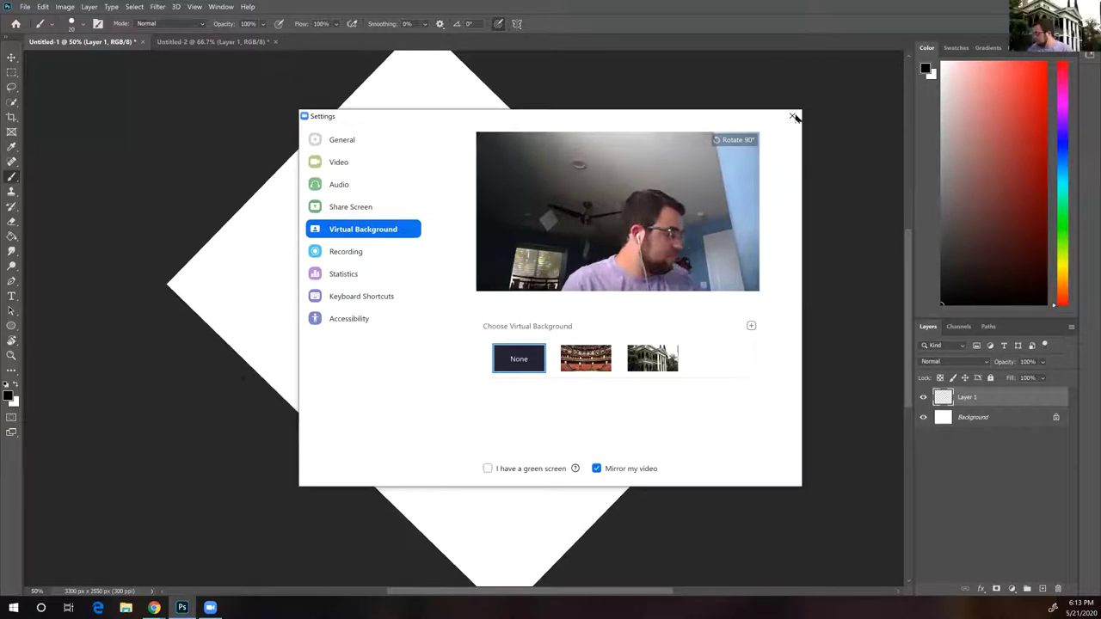
{"action": "left_click", "coordinate": [792, 115]}
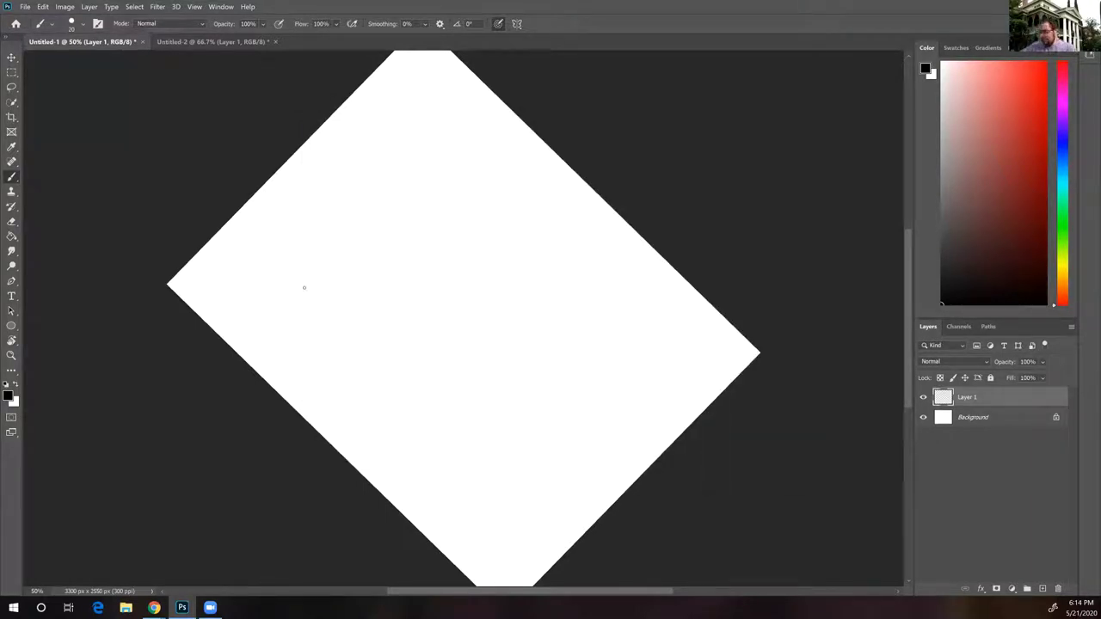
Draw six separate freehand circles of varying sizes across the blank page, each in a single brush stroke
{"action": "mouse_move", "coordinate": [335, 222]}
{"action": "left_mouse_down"}
{"action": "mouse_move", "coordinate": [332, 303]}
{"action": "mouse_move", "coordinate": [276, 224]}
{"action": "left_mouse_up"}
{"action": "mouse_move", "coordinate": [437, 234]}
{"action": "left_mouse_down"}
{"action": "mouse_move", "coordinate": [478, 244]}
{"action": "mouse_move", "coordinate": [431, 242]}
{"action": "left_mouse_up"}
{"action": "mouse_move", "coordinate": [550, 303]}
{"action": "left_mouse_down"}
{"action": "mouse_move", "coordinate": [621, 332]}
{"action": "mouse_move", "coordinate": [546, 311]}
{"action": "left_mouse_up"}
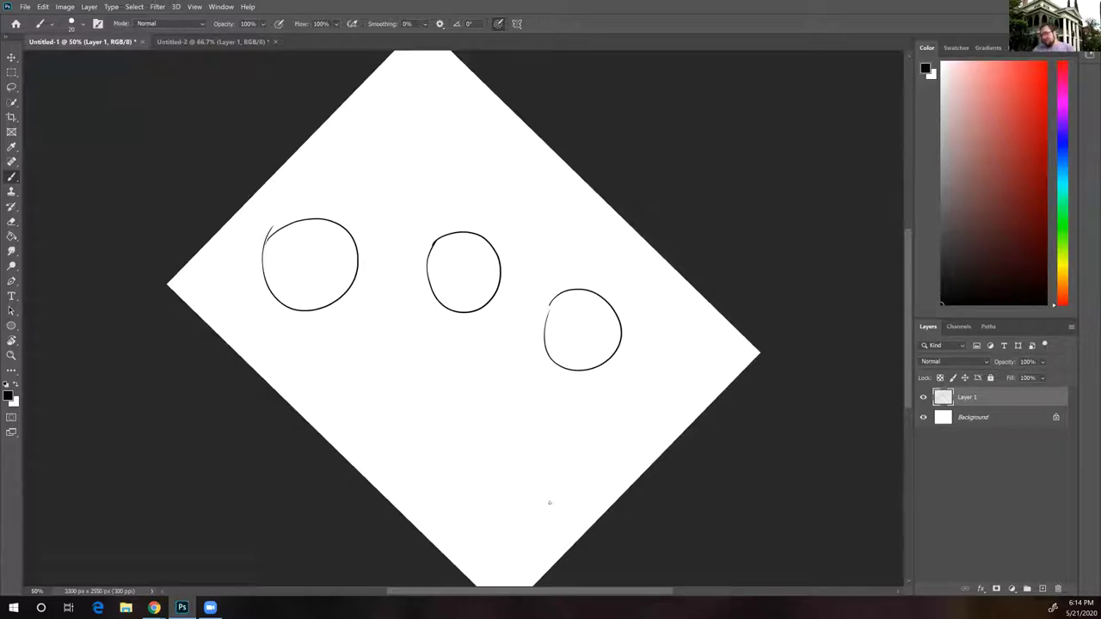
{"action": "left_click_drag", "start_coordinate": [491, 518], "coordinate": [441, 479]}
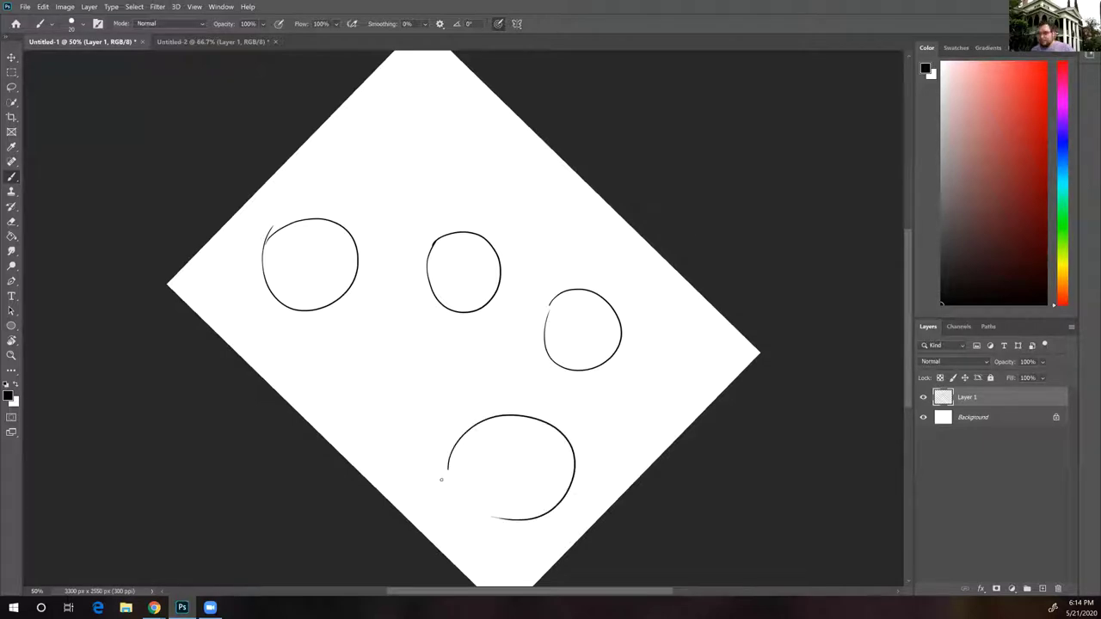
{"action": "mouse_move", "coordinate": [444, 125]}
{"action": "left_mouse_down"}
{"action": "mouse_move", "coordinate": [434, 185]}
{"action": "mouse_move", "coordinate": [442, 125]}
{"action": "left_mouse_up"}
{"action": "left_click_drag", "start_coordinate": [542, 248], "coordinate": [551, 261]}
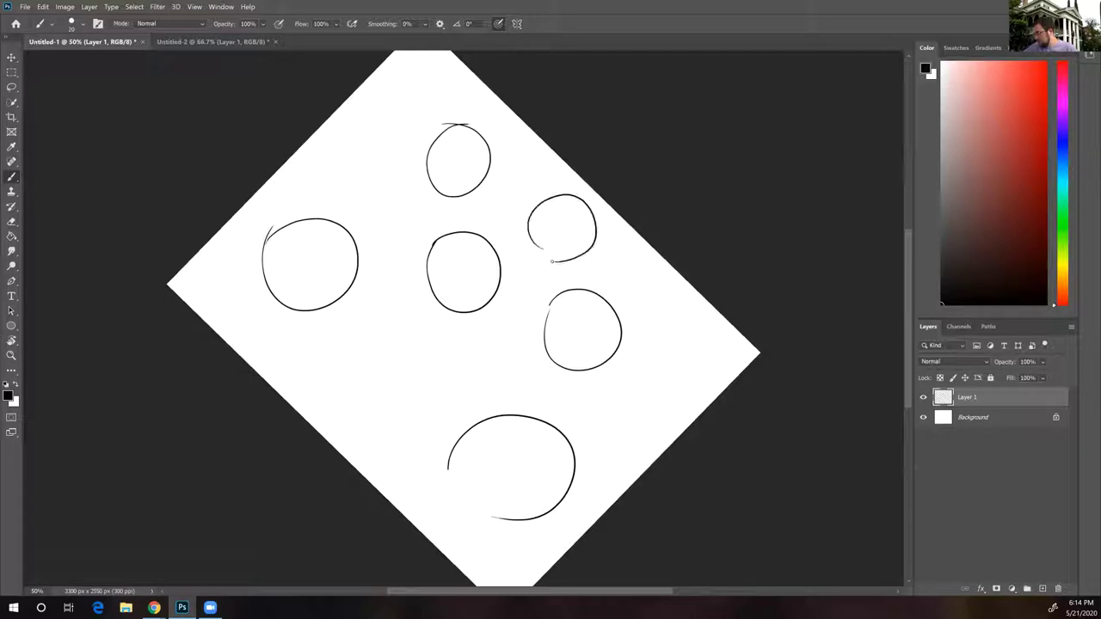
Draw seven more single-stroke circles of varying sizes in the empty areas between and around the existing six
{"action": "left_click_drag", "start_coordinate": [701, 329], "coordinate": [702, 341]}
{"action": "mouse_move", "coordinate": [620, 426]}
{"action": "left_mouse_down"}
{"action": "mouse_move", "coordinate": [674, 420]}
{"action": "mouse_move", "coordinate": [626, 427]}
{"action": "left_mouse_up"}
{"action": "left_click_drag", "start_coordinate": [463, 350], "coordinate": [475, 382]}
{"action": "mouse_move", "coordinate": [352, 334]}
{"action": "left_mouse_down"}
{"action": "mouse_move", "coordinate": [387, 423]}
{"action": "mouse_move", "coordinate": [340, 365]}
{"action": "left_mouse_up"}
{"action": "left_click_drag", "start_coordinate": [496, 385], "coordinate": [514, 388]}
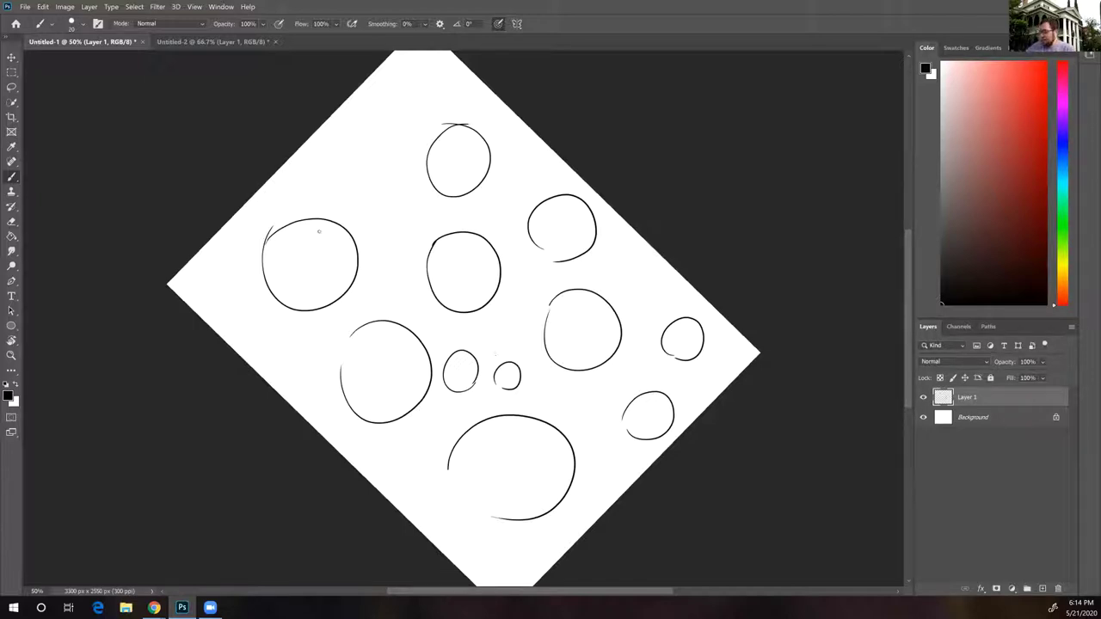
{"action": "mouse_move", "coordinate": [343, 182]}
{"action": "left_mouse_down"}
{"action": "mouse_move", "coordinate": [402, 172]}
{"action": "mouse_move", "coordinate": [397, 139]}
{"action": "left_mouse_up"}
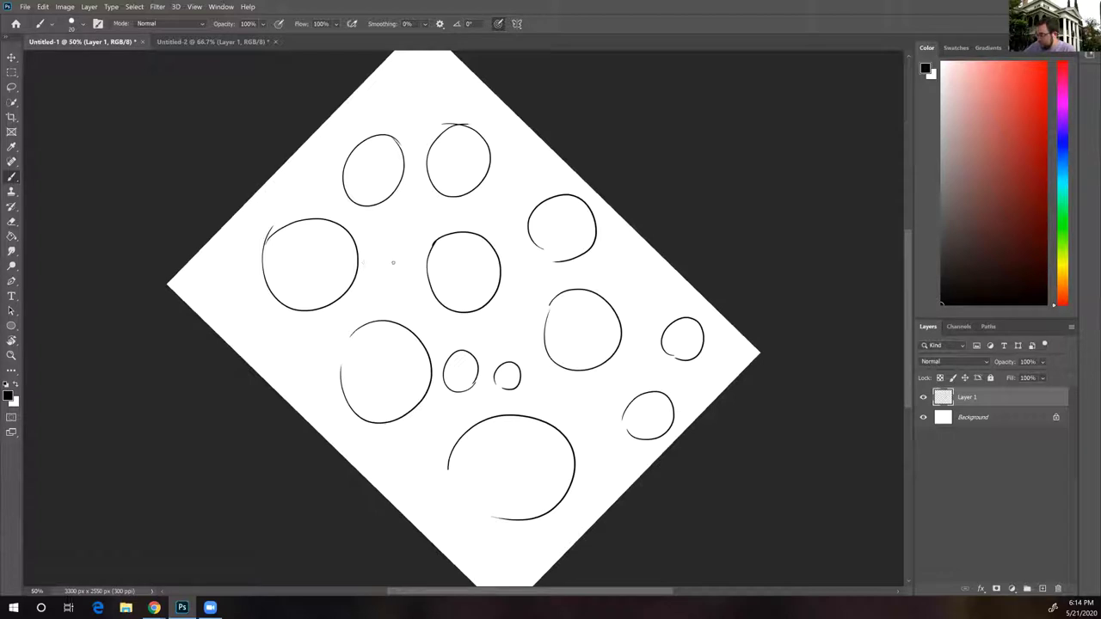
{"action": "mouse_move", "coordinate": [404, 256]}
{"action": "left_mouse_down"}
{"action": "mouse_move", "coordinate": [378, 249]}
{"action": "mouse_move", "coordinate": [390, 218]}
{"action": "left_mouse_up"}
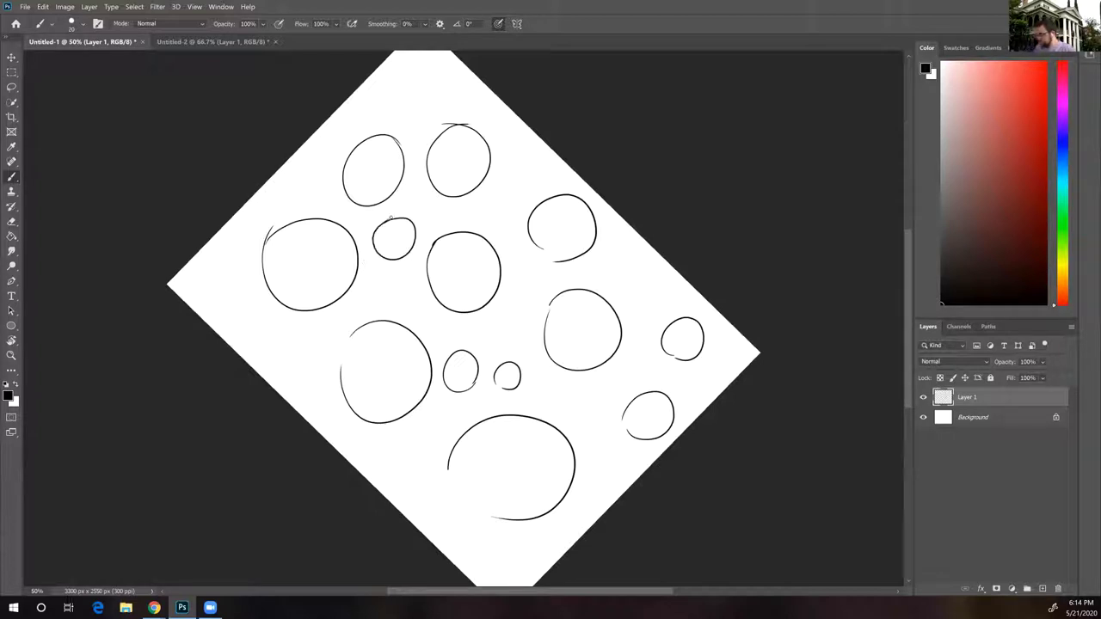
Remove all the practice circles from Layer 1 to leave the page blank
{"action": "key", "text": "ctrl+z"}
{"action": "key", "text": "ctrl+z"}
{"action": "key", "text": "ctrl+z"}
{"action": "key", "text": "ctrl+z"}
{"action": "key", "text": "ctrl+z"}
{"action": "key", "text": "ctrl+z"}
{"action": "key", "text": "ctrl+z"}
{"action": "key", "text": "ctrl+z"}
{"action": "key", "text": "ctrl+z"}
{"action": "key", "text": "ctrl+z"}
{"action": "key", "text": "ctrl+z"}
{"action": "key", "text": "ctrl+z"}
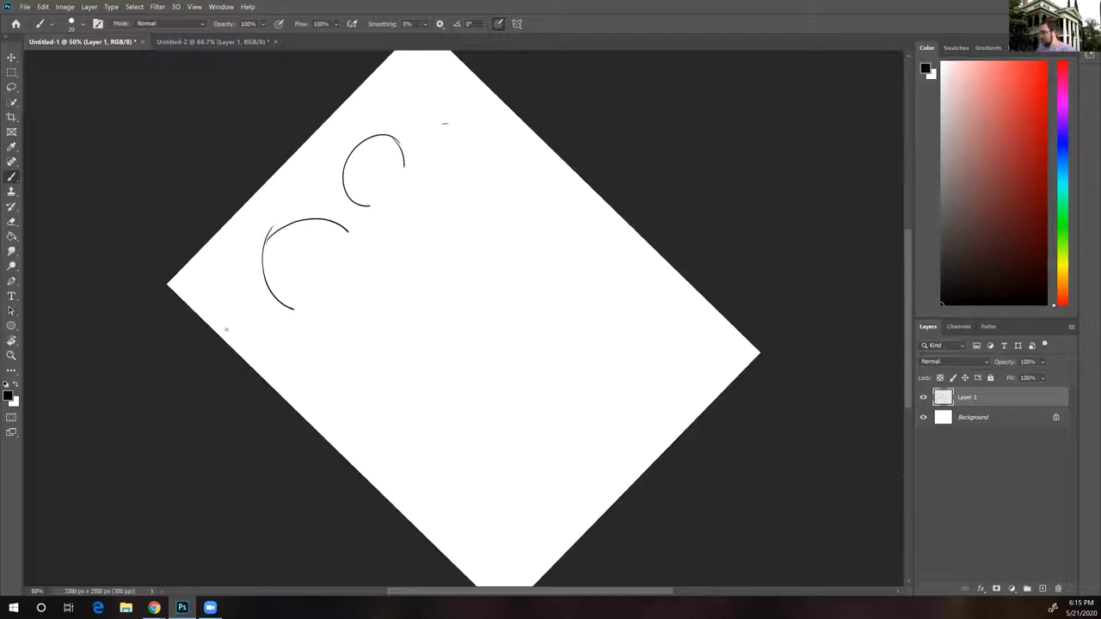
{"action": "key", "text": "ctrl+z"}
{"action": "key", "text": "ctrl+z"}
{"action": "key", "text": "ctrl+z"}
{"action": "key", "text": "ctrl+z"}
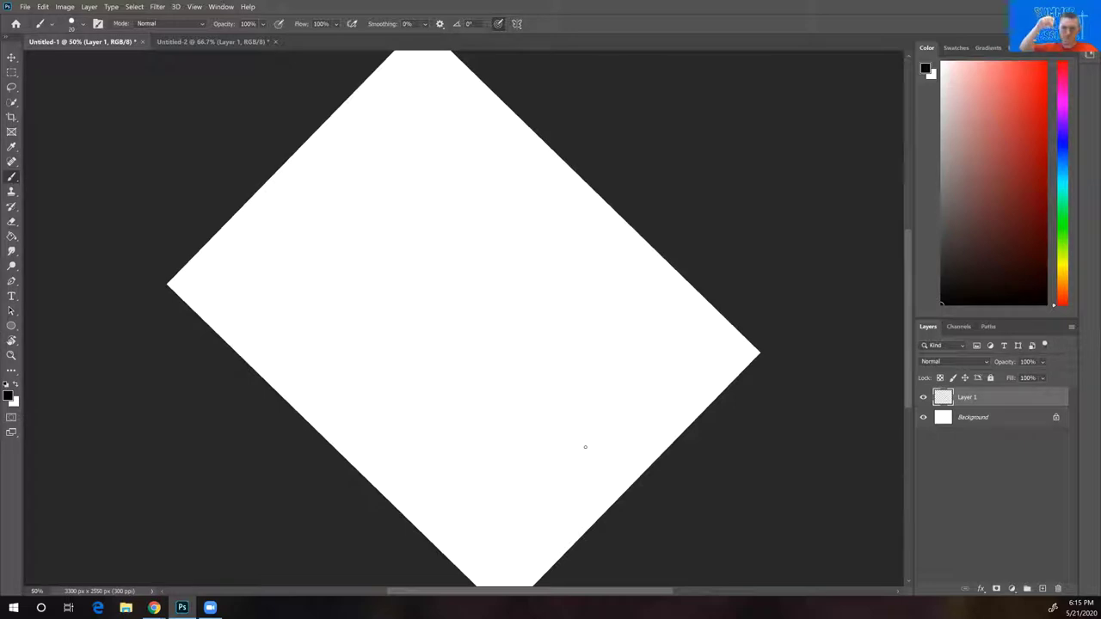
Draw a new set of thirteen separate freehand circles across the page, with a large one near the centre and smaller ones around it
{"action": "mouse_move", "coordinate": [576, 417]}
{"action": "left_mouse_down"}
{"action": "mouse_move", "coordinate": [528, 472]}
{"action": "mouse_move", "coordinate": [564, 396]}
{"action": "left_mouse_up"}
{"action": "mouse_move", "coordinate": [390, 258]}
{"action": "left_mouse_down"}
{"action": "mouse_move", "coordinate": [471, 371]}
{"action": "mouse_move", "coordinate": [395, 258]}
{"action": "left_mouse_up"}
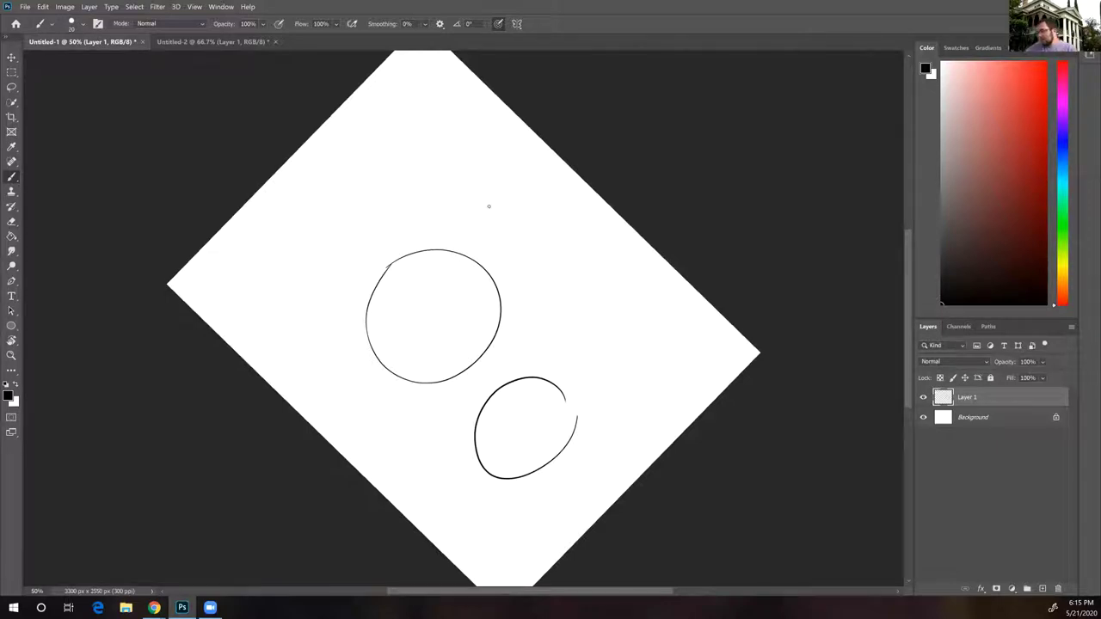
{"action": "mouse_move", "coordinate": [419, 141]}
{"action": "left_mouse_down"}
{"action": "mouse_move", "coordinate": [423, 213]}
{"action": "mouse_move", "coordinate": [437, 132]}
{"action": "left_mouse_up"}
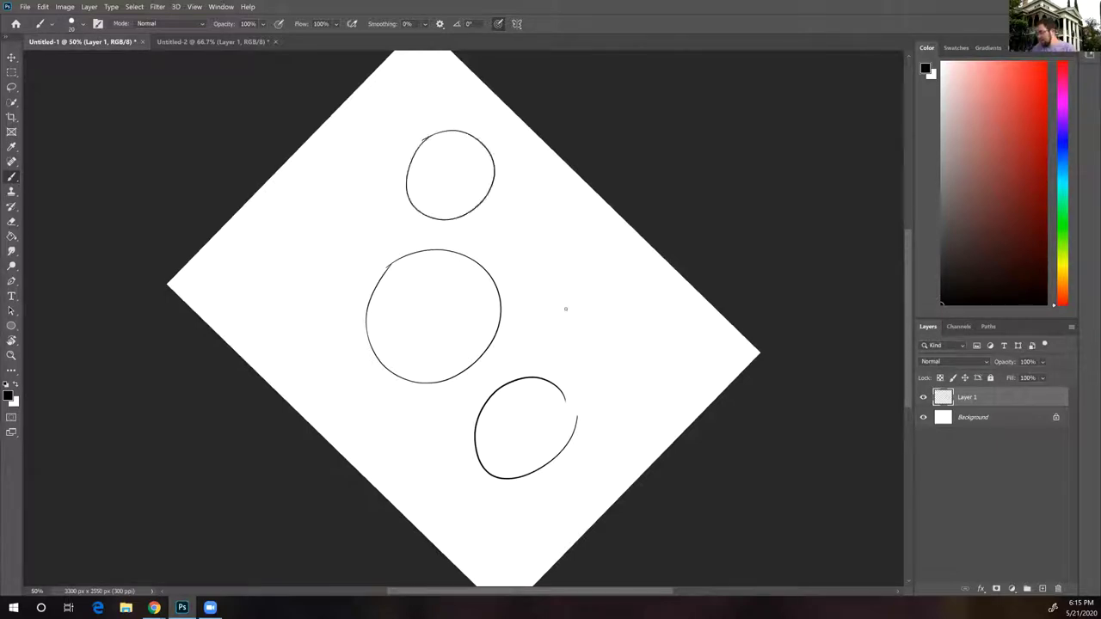
{"action": "left_click_drag", "start_coordinate": [585, 292], "coordinate": [643, 286]}
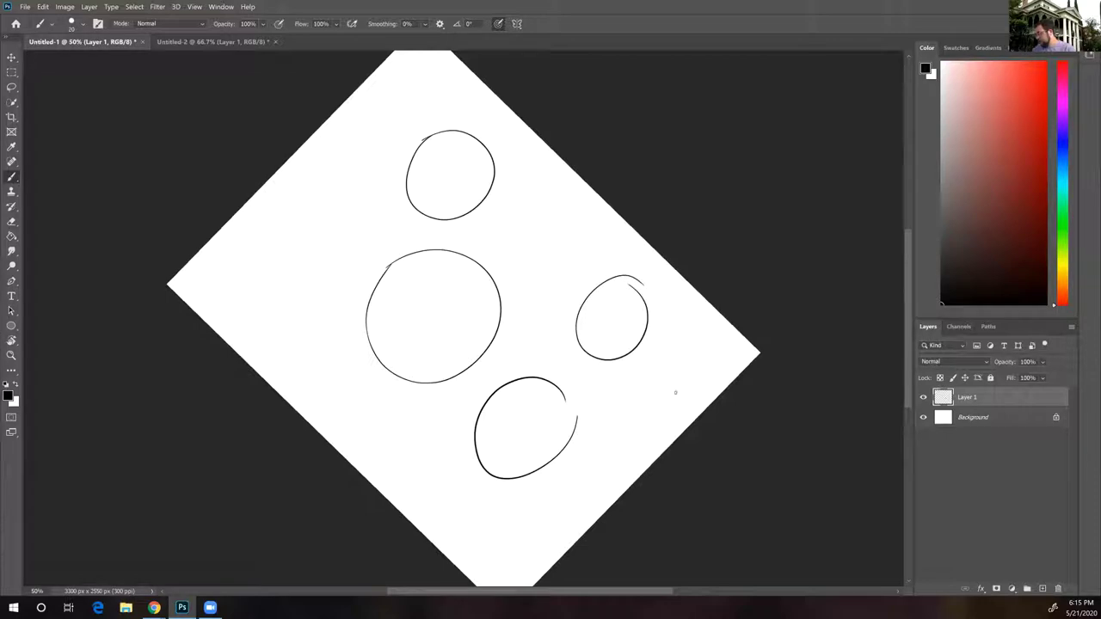
{"action": "mouse_move", "coordinate": [658, 362]}
{"action": "left_mouse_down"}
{"action": "mouse_move", "coordinate": [665, 408]}
{"action": "mouse_move", "coordinate": [661, 364]}
{"action": "left_mouse_up"}
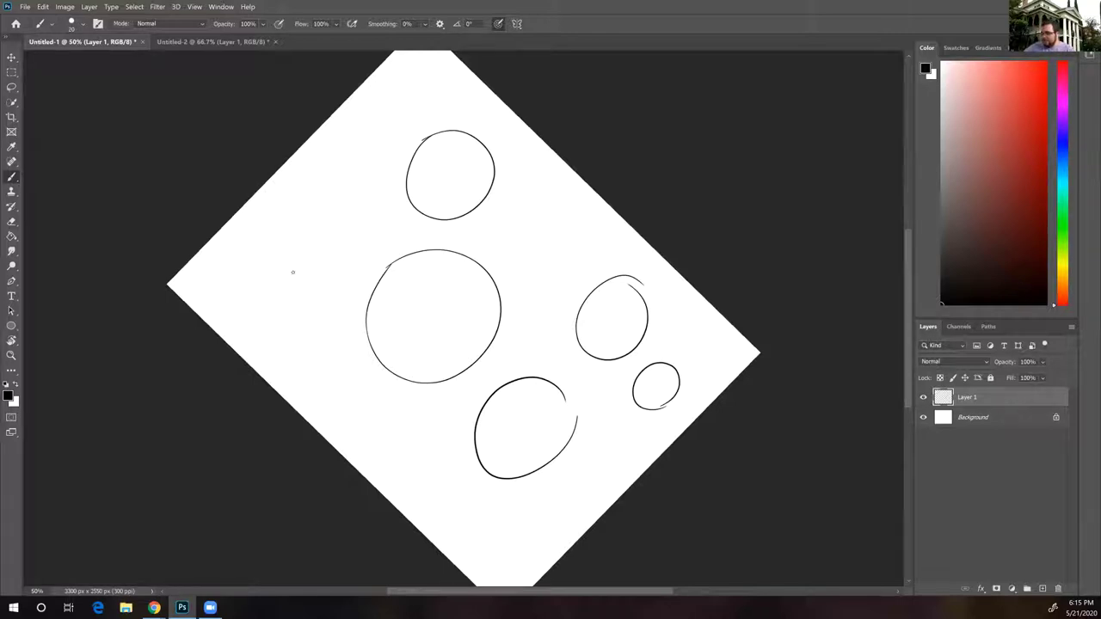
{"action": "mouse_move", "coordinate": [309, 221]}
{"action": "left_mouse_down"}
{"action": "mouse_move", "coordinate": [303, 290]}
{"action": "mouse_move", "coordinate": [314, 214]}
{"action": "left_mouse_up"}
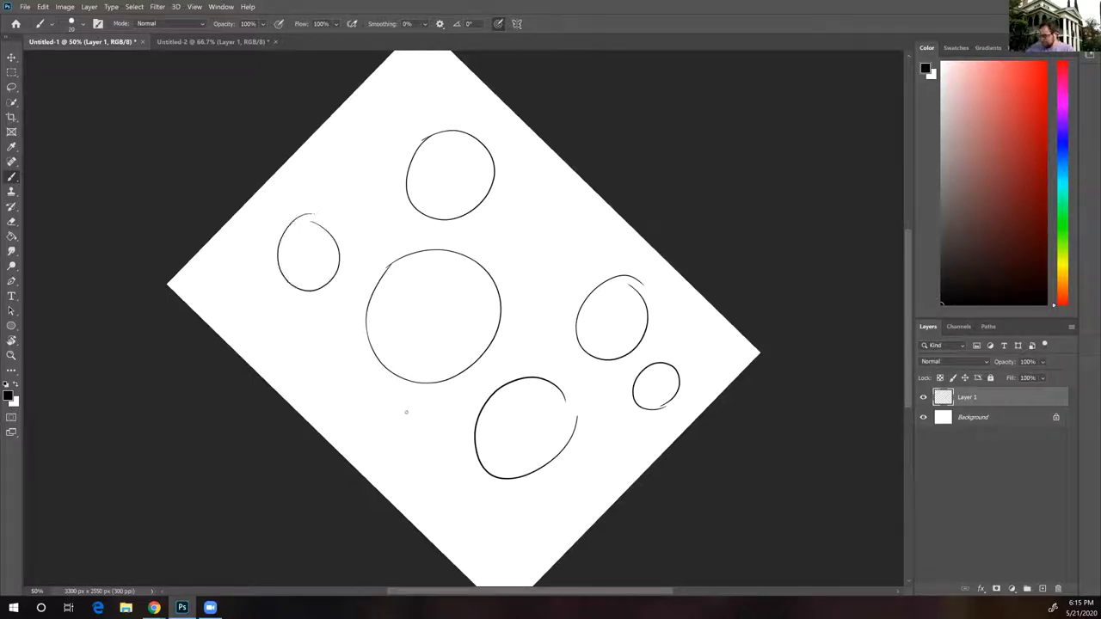
{"action": "left_click_drag", "start_coordinate": [391, 436], "coordinate": [438, 442]}
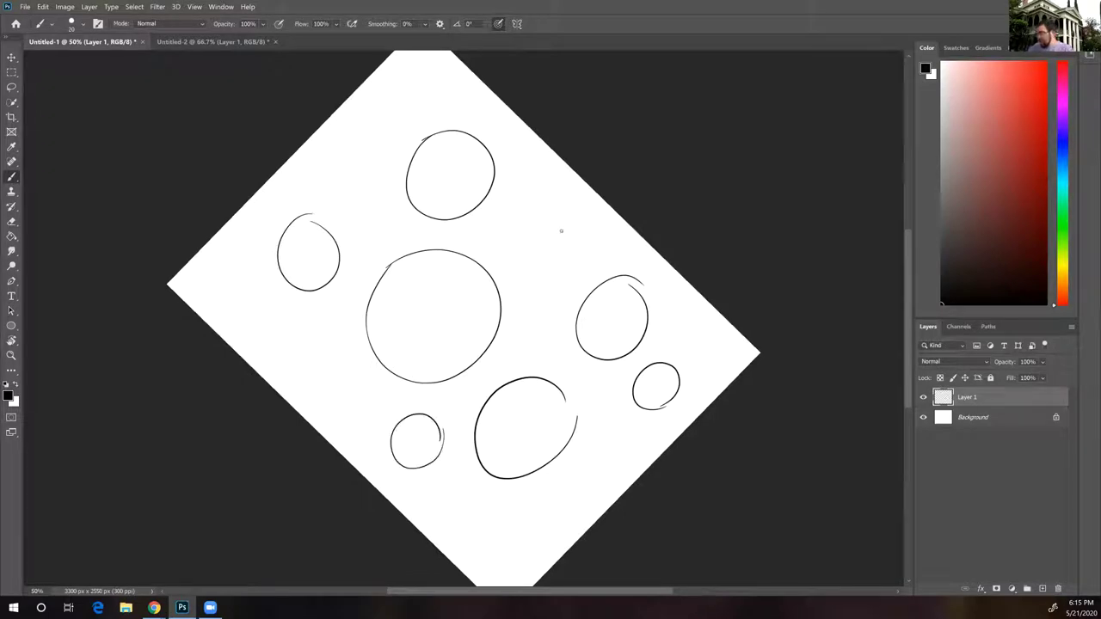
{"action": "left_click_drag", "start_coordinate": [515, 276], "coordinate": [520, 263]}
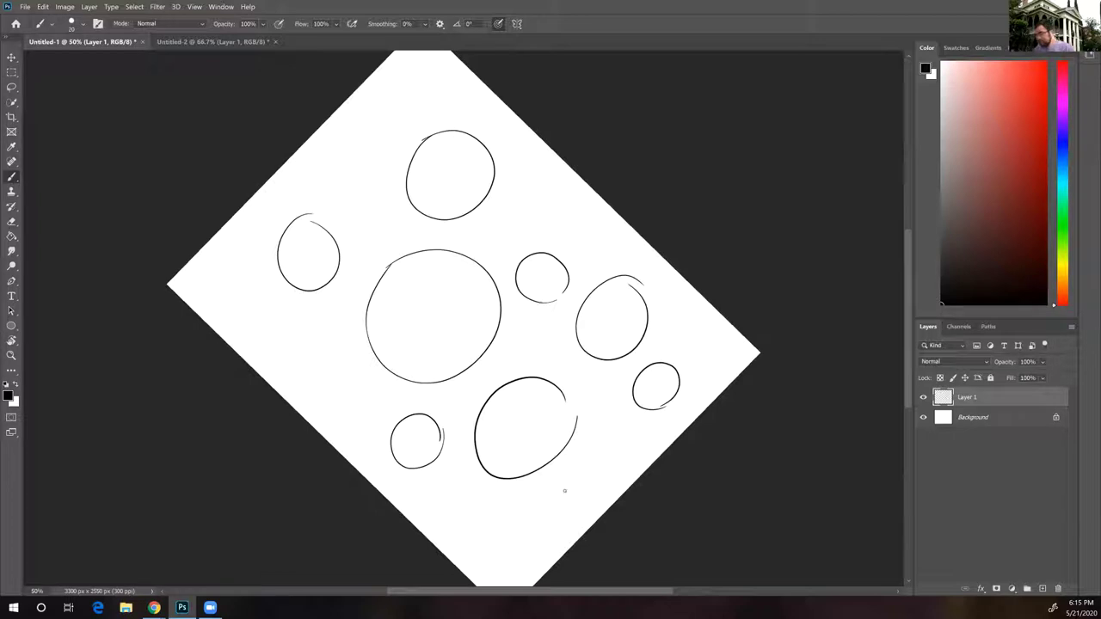
{"action": "mouse_move", "coordinate": [501, 561]}
{"action": "left_mouse_down"}
{"action": "mouse_move", "coordinate": [536, 510]}
{"action": "mouse_move", "coordinate": [524, 568]}
{"action": "left_mouse_up"}
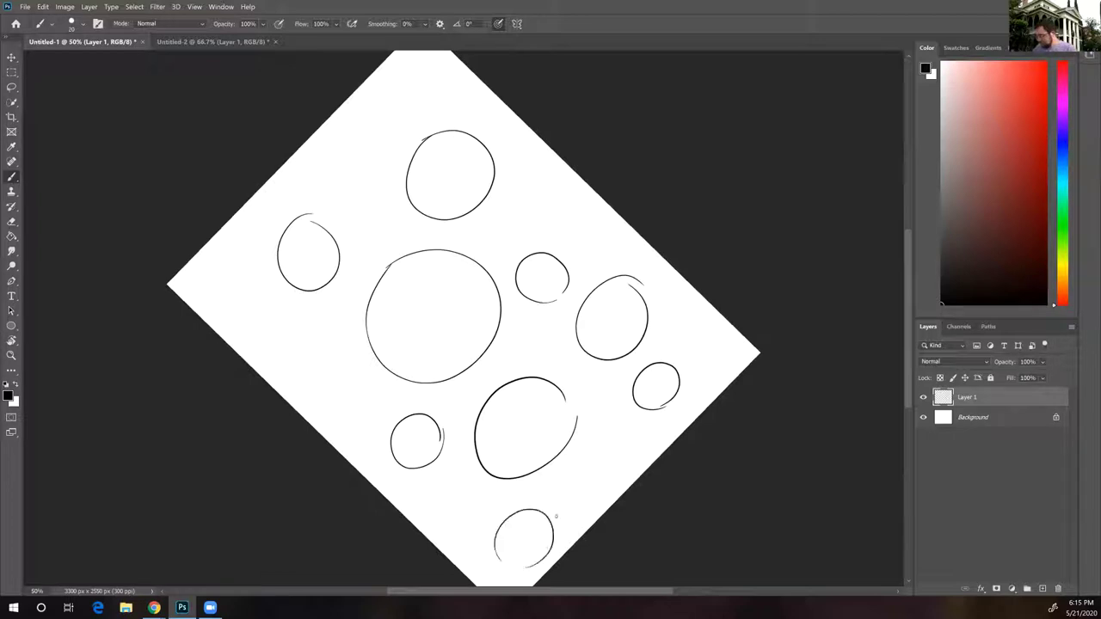
{"action": "mouse_move", "coordinate": [341, 348]}
{"action": "left_mouse_down"}
{"action": "mouse_move", "coordinate": [292, 354]}
{"action": "mouse_move", "coordinate": [326, 379]}
{"action": "left_mouse_up"}
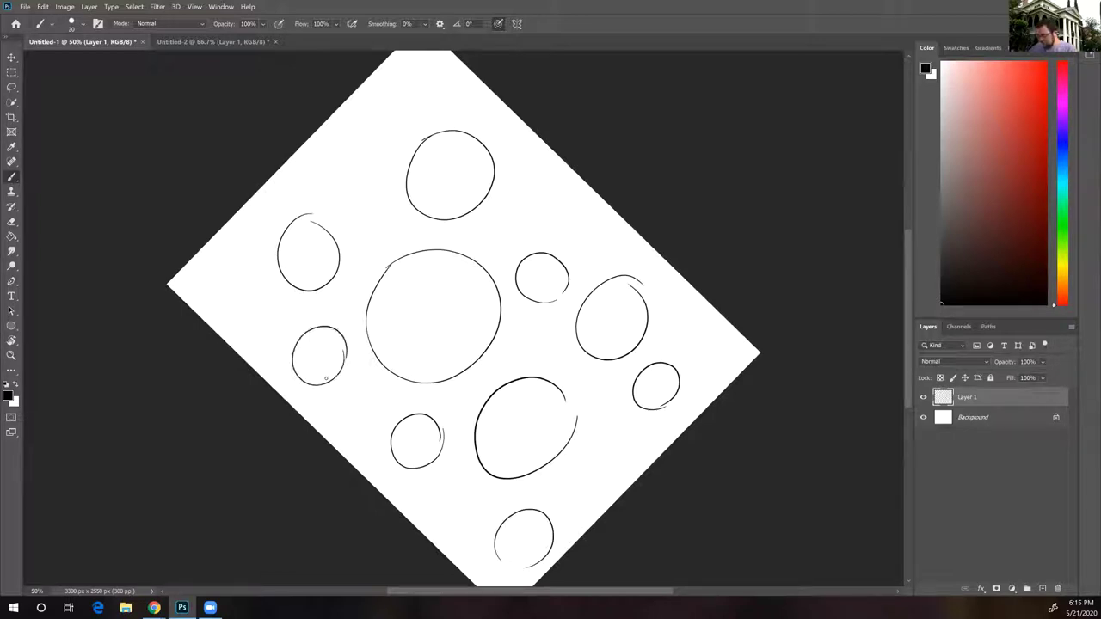
{"action": "mouse_move", "coordinate": [348, 191]}
{"action": "left_mouse_down"}
{"action": "mouse_move", "coordinate": [392, 177]}
{"action": "mouse_move", "coordinate": [371, 197]}
{"action": "left_mouse_up"}
{"action": "left_click_drag", "start_coordinate": [223, 300], "coordinate": [253, 277]}
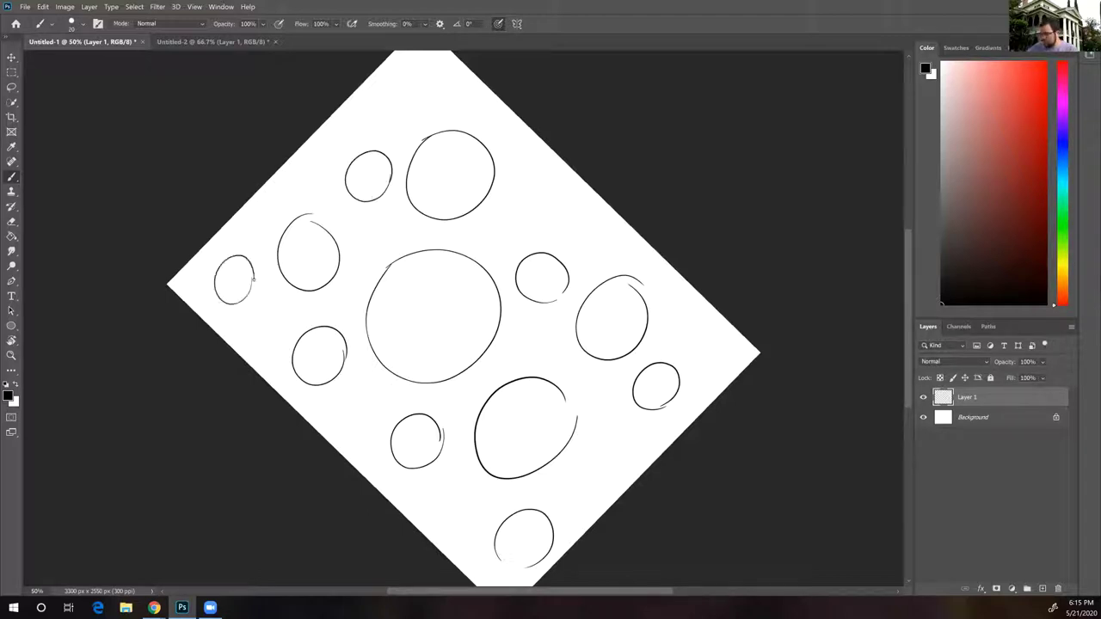
{"action": "mouse_move", "coordinate": [540, 233]}
{"action": "left_mouse_down"}
{"action": "mouse_move", "coordinate": [527, 200]}
{"action": "mouse_move", "coordinate": [559, 186]}
{"action": "left_mouse_up"}
Clear the whole set of thirteen circles from Layer 1
{"action": "key", "text": "ctrl+z"}
{"action": "key", "text": "ctrl+z"}
{"action": "key", "text": "ctrl+z"}
{"action": "key", "text": "ctrl+z"}
{"action": "key", "text": "ctrl+z"}
{"action": "key", "text": "ctrl+z"}
{"action": "key", "text": "ctrl+z"}
{"action": "key", "text": "ctrl+z"}
{"action": "key", "text": "ctrl+z"}
{"action": "key", "text": "ctrl+z"}
{"action": "key", "text": "ctrl+z"}
{"action": "key", "text": "ctrl+z"}
{"action": "key", "text": "ctrl+z"}
{"action": "key", "text": "ctrl+z"}
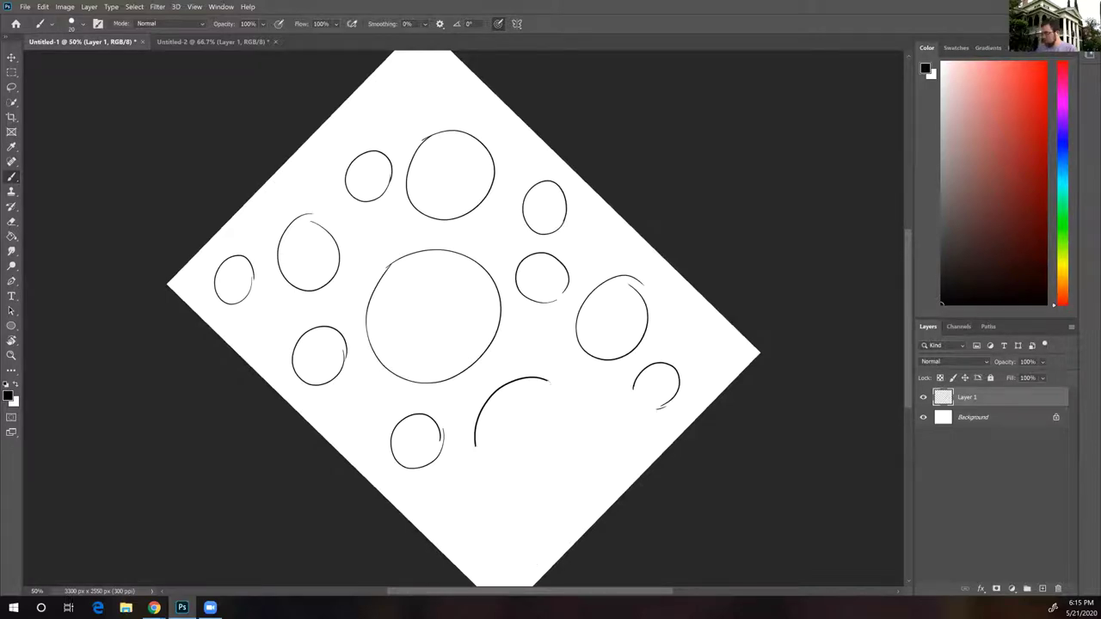
{"action": "key", "text": "ctrl+z"}
{"action": "key", "text": "ctrl+z"}
{"action": "key", "text": "ctrl+z"}
{"action": "key", "text": "ctrl+z"}
{"action": "key", "text": "ctrl+z"}
{"action": "key", "text": "ctrl+z"}
{"action": "key", "text": "ctrl+z"}
{"action": "key", "text": "ctrl+z"}
{"action": "key", "text": "ctrl+z"}
{"action": "key", "text": "ctrl+z"}
{"action": "key", "text": "ctrl+z"}
{"action": "key", "text": "ctrl+z"}
{"action": "key", "text": "ctrl+z"}
{"action": "key", "text": "ctrl+z"}
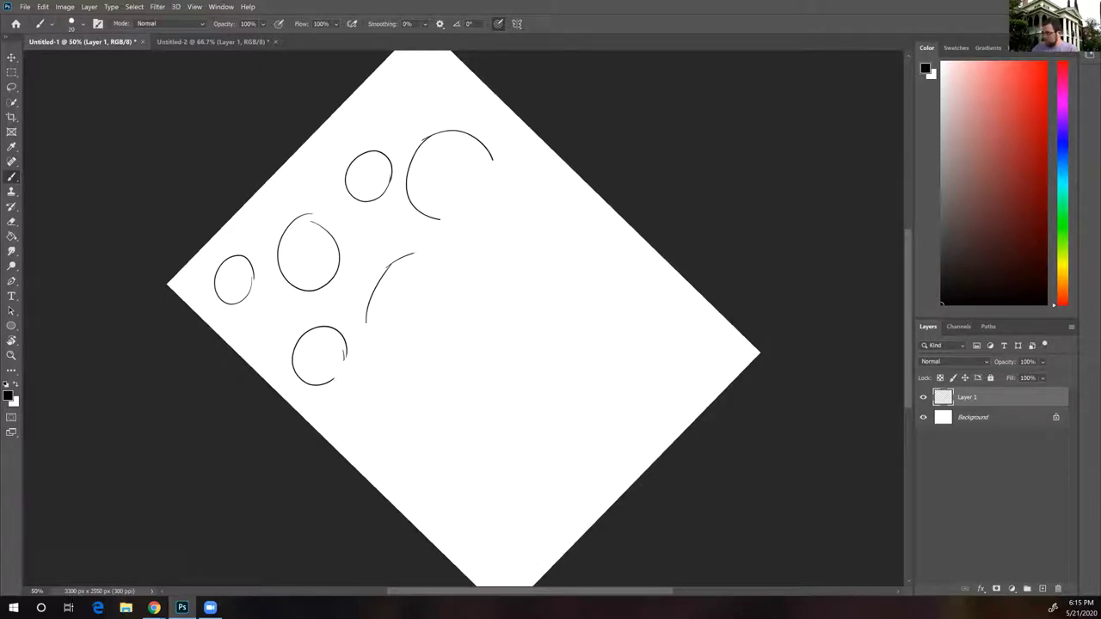
{"action": "key", "text": "ctrl+z"}
{"action": "key", "text": "ctrl+z"}
{"action": "key", "text": "ctrl+z"}
{"action": "key", "text": "ctrl+z"}
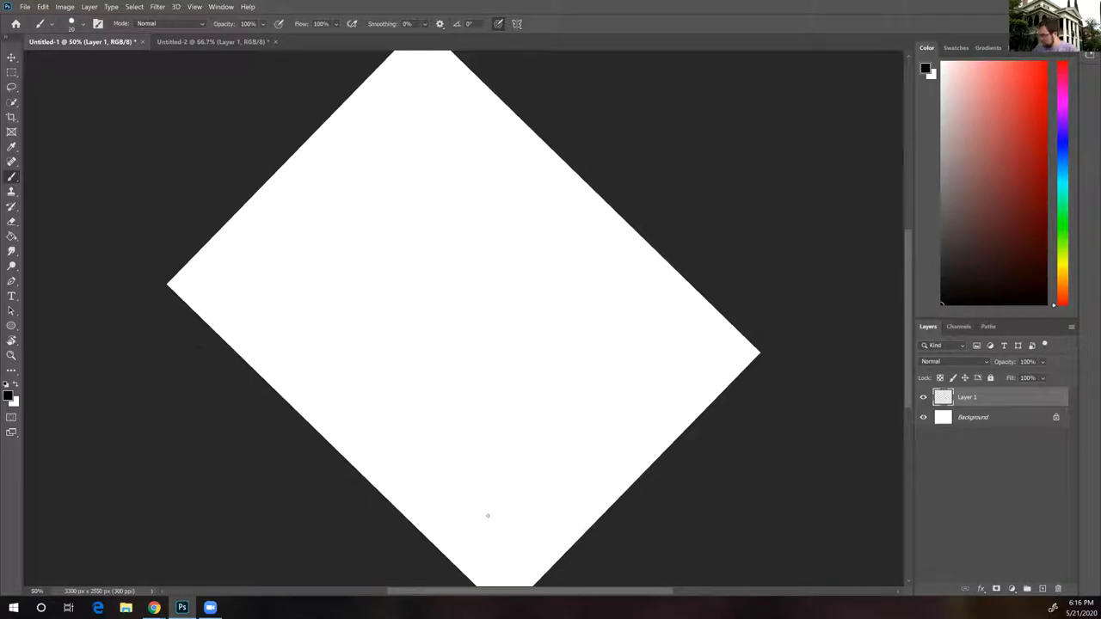
Draw ten spaced-out freehand circles across the blank page, making the one along the lower-left edge the largest
{"action": "left_click_drag", "start_coordinate": [494, 500], "coordinate": [491, 503]}
{"action": "mouse_move", "coordinate": [567, 429]}
{"action": "left_mouse_down"}
{"action": "mouse_move", "coordinate": [621, 456]}
{"action": "mouse_move", "coordinate": [567, 430]}
{"action": "left_mouse_up"}
{"action": "mouse_move", "coordinate": [514, 305]}
{"action": "left_mouse_down"}
{"action": "mouse_move", "coordinate": [473, 348]}
{"action": "mouse_move", "coordinate": [542, 320]}
{"action": "left_mouse_up"}
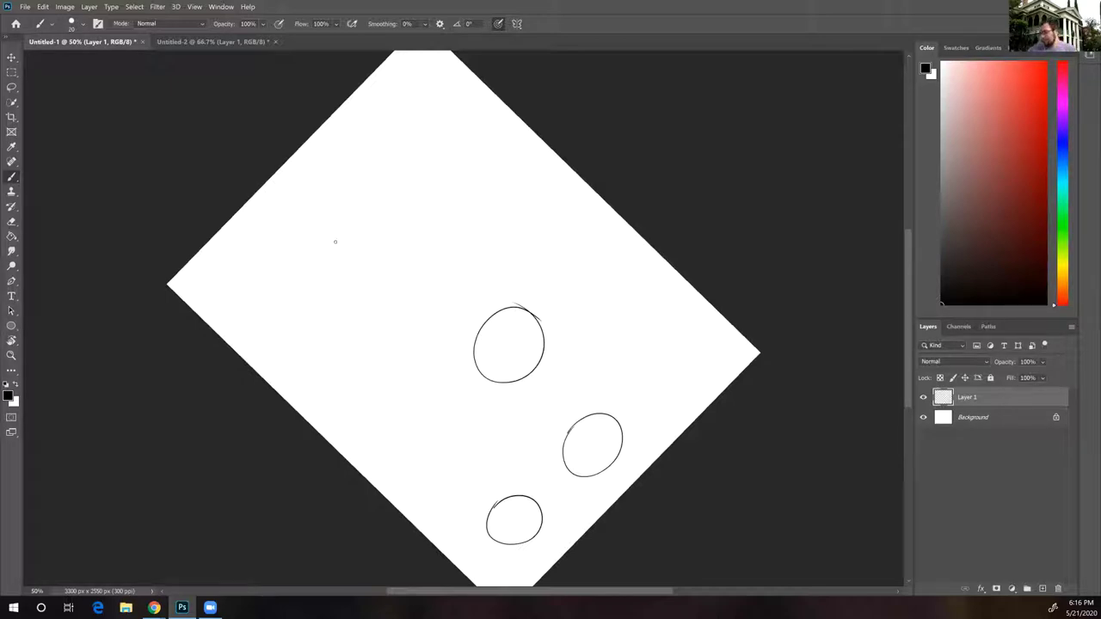
{"action": "mouse_move", "coordinate": [396, 302]}
{"action": "left_mouse_down"}
{"action": "mouse_move", "coordinate": [363, 251]}
{"action": "mouse_move", "coordinate": [443, 271]}
{"action": "mouse_move", "coordinate": [428, 291]}
{"action": "left_mouse_up"}
{"action": "mouse_move", "coordinate": [653, 353]}
{"action": "left_mouse_down"}
{"action": "mouse_move", "coordinate": [613, 387]}
{"action": "mouse_move", "coordinate": [647, 392]}
{"action": "left_mouse_up"}
{"action": "mouse_move", "coordinate": [559, 290]}
{"action": "left_mouse_down"}
{"action": "mouse_move", "coordinate": [602, 268]}
{"action": "mouse_move", "coordinate": [549, 287]}
{"action": "left_mouse_up"}
{"action": "left_click_drag", "start_coordinate": [460, 209], "coordinate": [478, 211]}
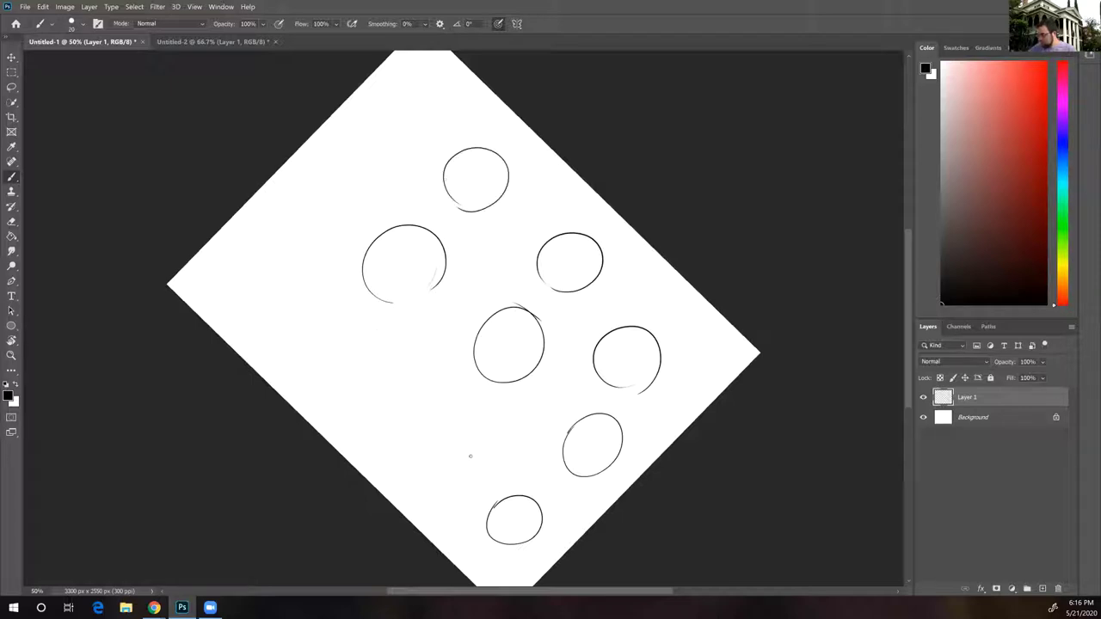
{"action": "mouse_move", "coordinate": [415, 340]}
{"action": "left_mouse_down"}
{"action": "mouse_move", "coordinate": [456, 471]}
{"action": "mouse_move", "coordinate": [334, 399]}
{"action": "left_mouse_up"}
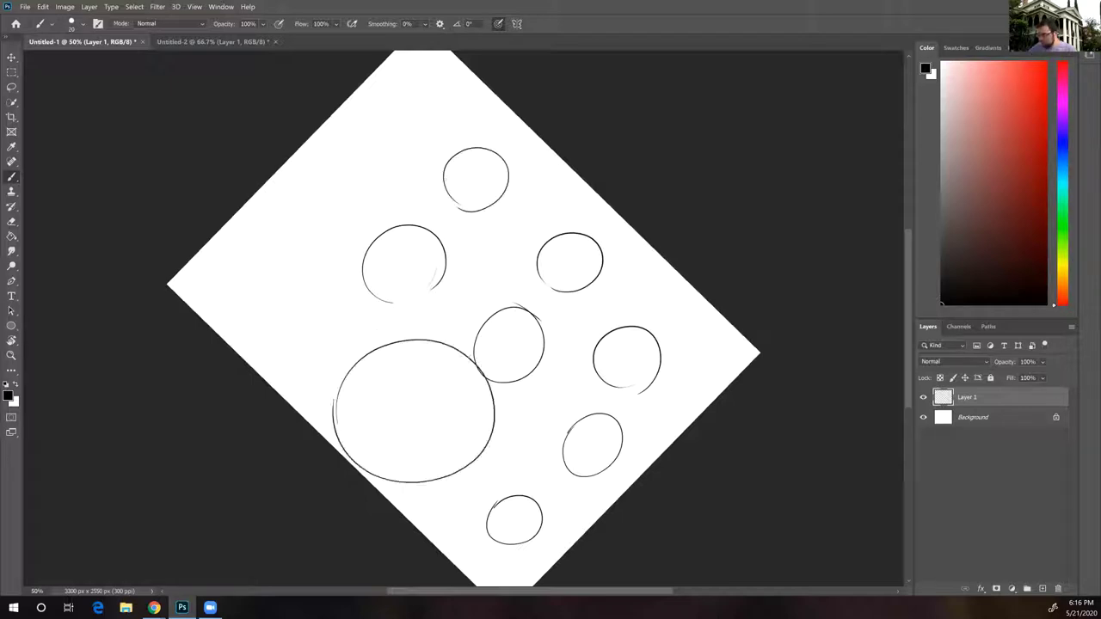
{"action": "mouse_move", "coordinate": [335, 259]}
{"action": "left_mouse_down"}
{"action": "mouse_move", "coordinate": [283, 348]}
{"action": "mouse_move", "coordinate": [331, 242]}
{"action": "left_mouse_up"}
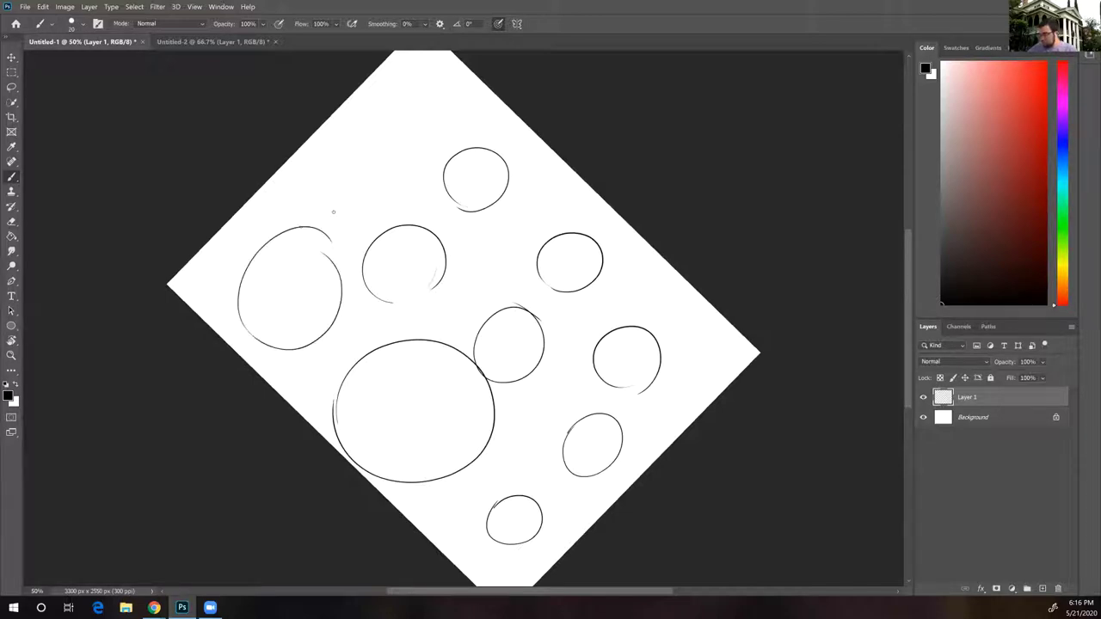
{"action": "left_click_drag", "start_coordinate": [433, 162], "coordinate": [434, 160]}
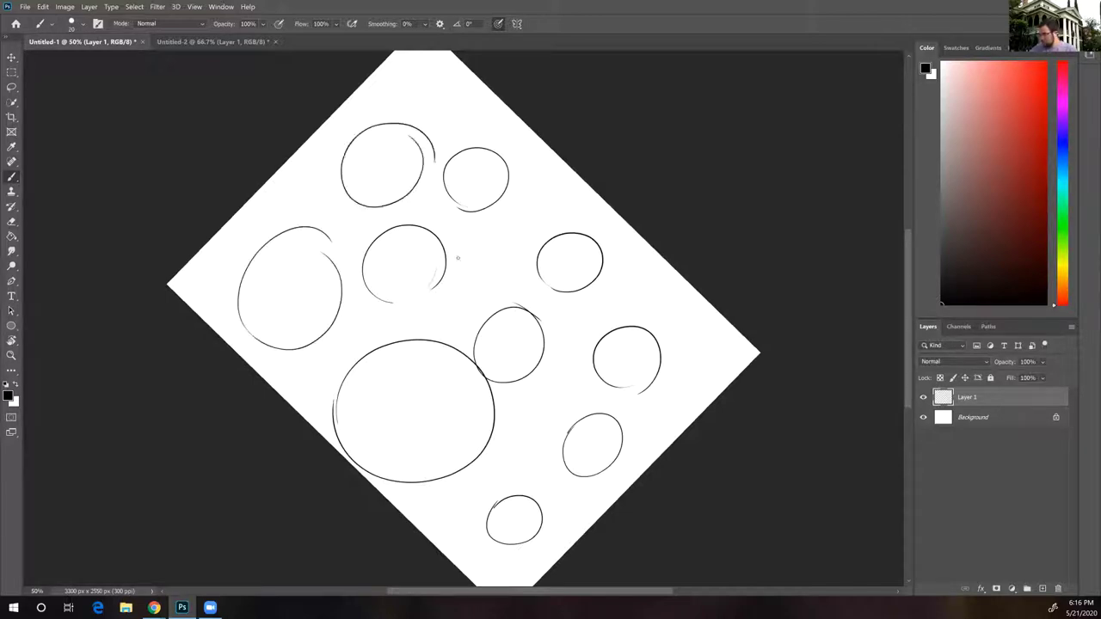
Fill the gaps between the ten circles and along the page edges with eight smaller freehand circles
{"action": "left_click_drag", "start_coordinate": [483, 237], "coordinate": [515, 233]}
{"action": "left_click_drag", "start_coordinate": [508, 468], "coordinate": [541, 441]}
{"action": "mouse_move", "coordinate": [712, 356]}
{"action": "left_mouse_down"}
{"action": "mouse_move", "coordinate": [675, 382]}
{"action": "mouse_move", "coordinate": [719, 379]}
{"action": "left_mouse_up"}
{"action": "mouse_move", "coordinate": [667, 299]}
{"action": "left_mouse_down"}
{"action": "mouse_move", "coordinate": [631, 317]}
{"action": "mouse_move", "coordinate": [666, 294]}
{"action": "left_mouse_up"}
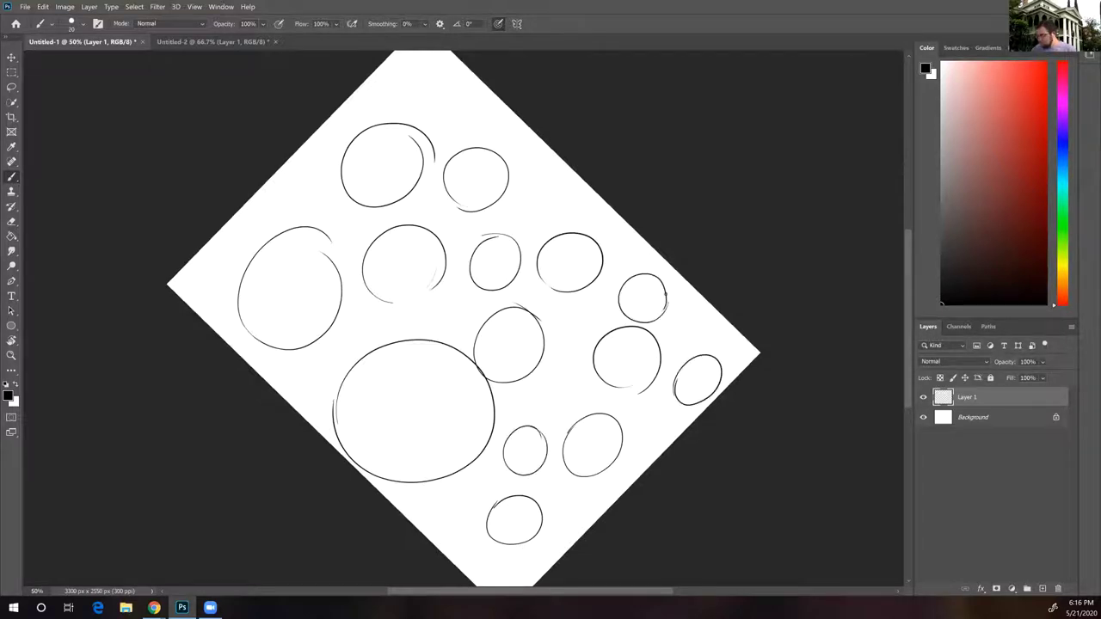
{"action": "left_click_drag", "start_coordinate": [375, 343], "coordinate": [386, 318]}
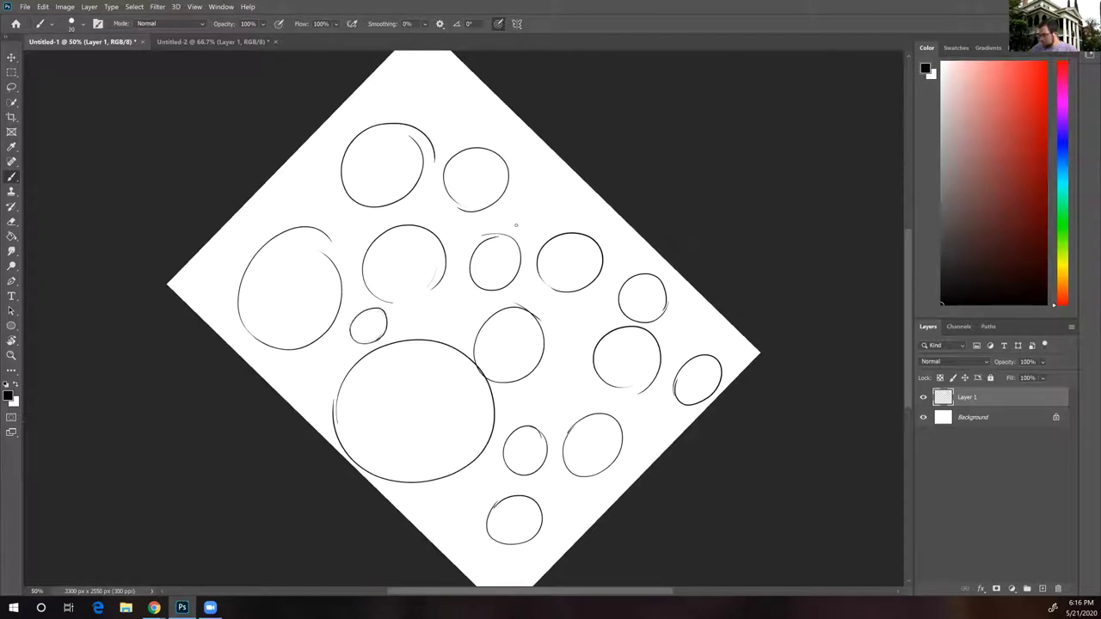
{"action": "mouse_move", "coordinate": [546, 226]}
{"action": "left_mouse_down"}
{"action": "mouse_move", "coordinate": [518, 212]}
{"action": "mouse_move", "coordinate": [533, 222]}
{"action": "left_mouse_up"}
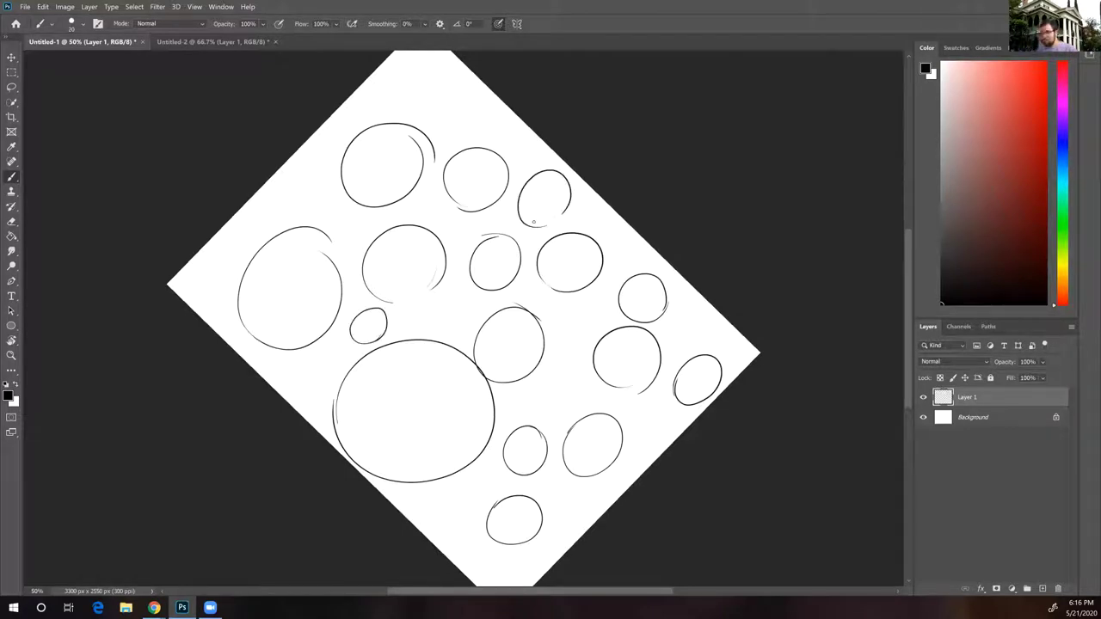
{"action": "left_click_drag", "start_coordinate": [543, 416], "coordinate": [543, 413]}
{"action": "mouse_move", "coordinate": [435, 127]}
{"action": "left_mouse_down"}
{"action": "mouse_move", "coordinate": [423, 74]}
{"action": "mouse_move", "coordinate": [435, 70]}
{"action": "left_mouse_up"}
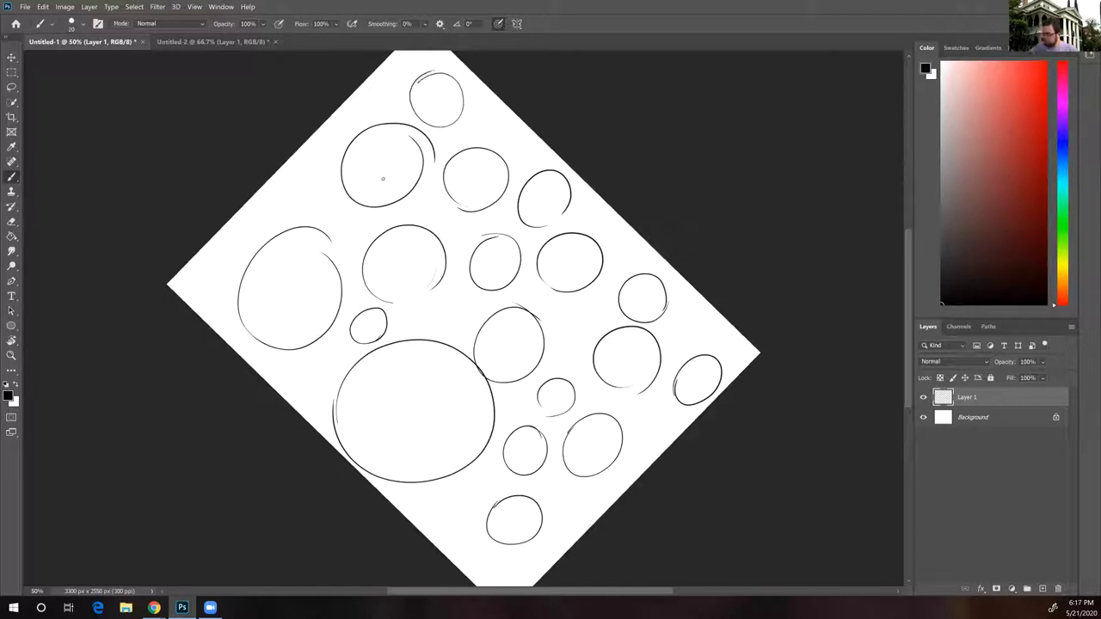
Draw small inner circles inside two of the upper circles and begin one with a short arc inside a third
{"action": "left_click_drag", "start_coordinate": [394, 175], "coordinate": [392, 170]}
{"action": "mouse_move", "coordinate": [479, 187]}
{"action": "left_mouse_down"}
{"action": "mouse_move", "coordinate": [456, 174]}
{"action": "mouse_move", "coordinate": [460, 187]}
{"action": "left_mouse_up"}
{"action": "left_click_drag", "start_coordinate": [382, 260], "coordinate": [415, 257]}
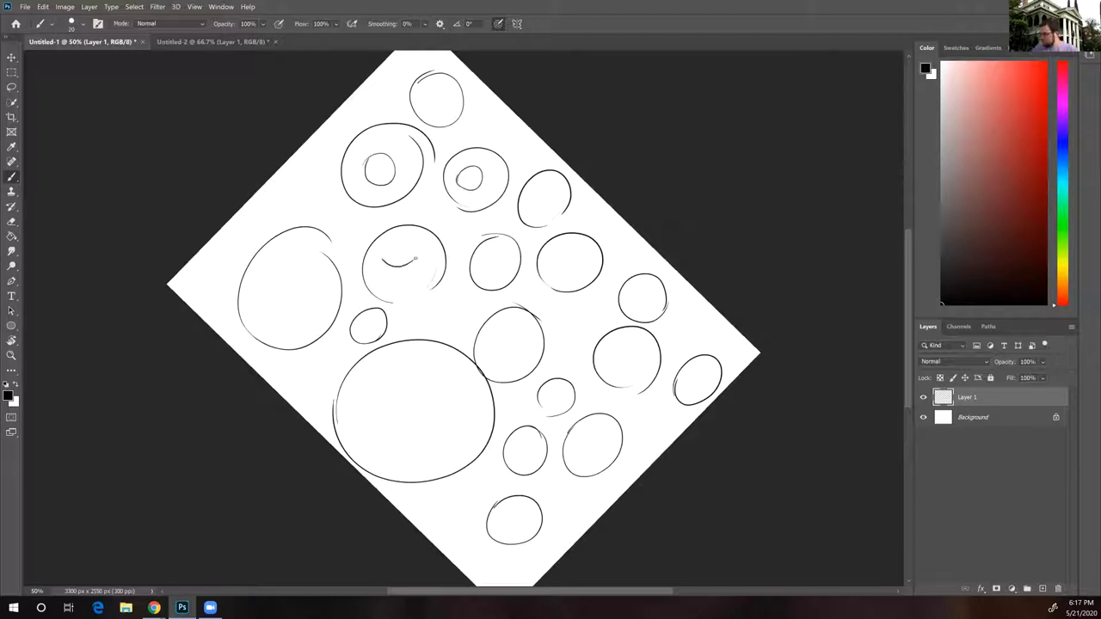
Remove every outer and inner circle of this practice set from Layer 1
{"action": "key", "text": "ctrl+z"}
{"action": "key", "text": "ctrl+z"}
{"action": "key", "text": "ctrl+z"}
{"action": "key", "text": "ctrl+z"}
{"action": "key", "text": "ctrl+z"}
{"action": "key", "text": "ctrl+z"}
{"action": "key", "text": "ctrl+z"}
{"action": "key", "text": "ctrl+z"}
{"action": "key", "text": "ctrl+z"}
{"action": "key", "text": "ctrl+z"}
{"action": "key", "text": "ctrl+z"}
{"action": "key", "text": "ctrl+z"}
{"action": "key", "text": "ctrl+z"}
{"action": "key", "text": "ctrl+z"}
{"action": "key", "text": "ctrl+z"}
{"action": "key", "text": "ctrl+z"}
{"action": "key", "text": "ctrl+z"}
{"action": "key", "text": "ctrl+z"}
{"action": "key", "text": "ctrl+z"}
{"action": "key", "text": "ctrl+z"}
{"action": "key", "text": "ctrl+z"}
{"action": "key", "text": "ctrl+z"}
{"action": "key", "text": "ctrl+z"}
{"action": "key", "text": "ctrl+z"}
{"action": "key", "text": "ctrl+z"}
{"action": "key", "text": "ctrl+z"}
{"action": "key", "text": "ctrl+z"}
{"action": "key", "text": "ctrl+z"}
{"action": "key", "text": "ctrl+z"}
{"action": "key", "text": "ctrl+z"}
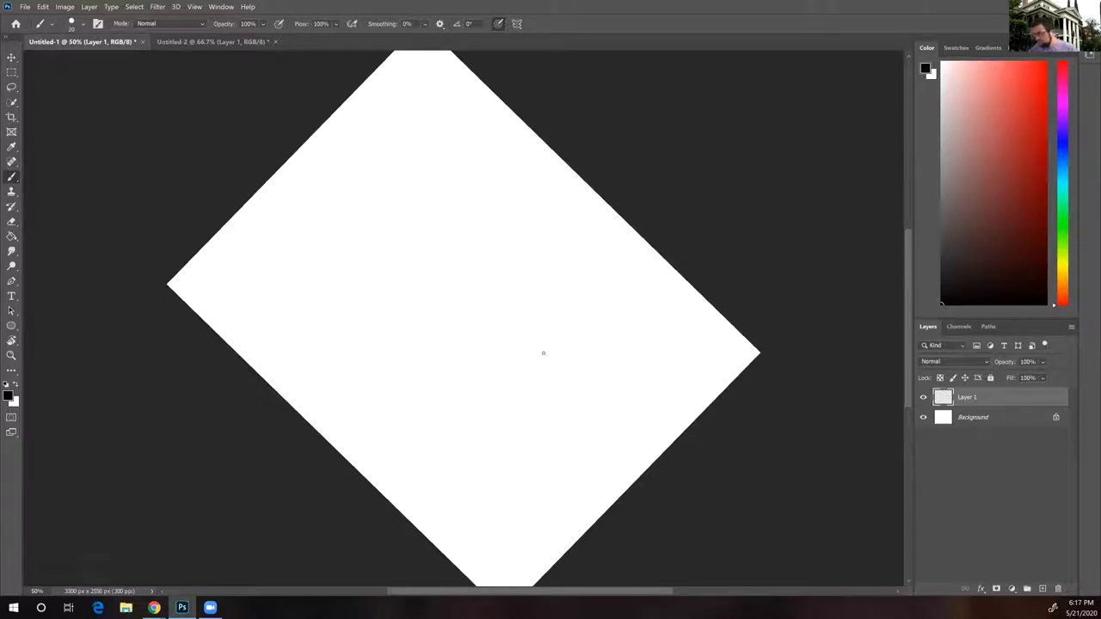
Start another practice set, undo its first oval, and draw four separate freehand circles from the page's centre towards its right corner
{"action": "left_click_drag", "start_coordinate": [542, 437], "coordinate": [562, 448]}
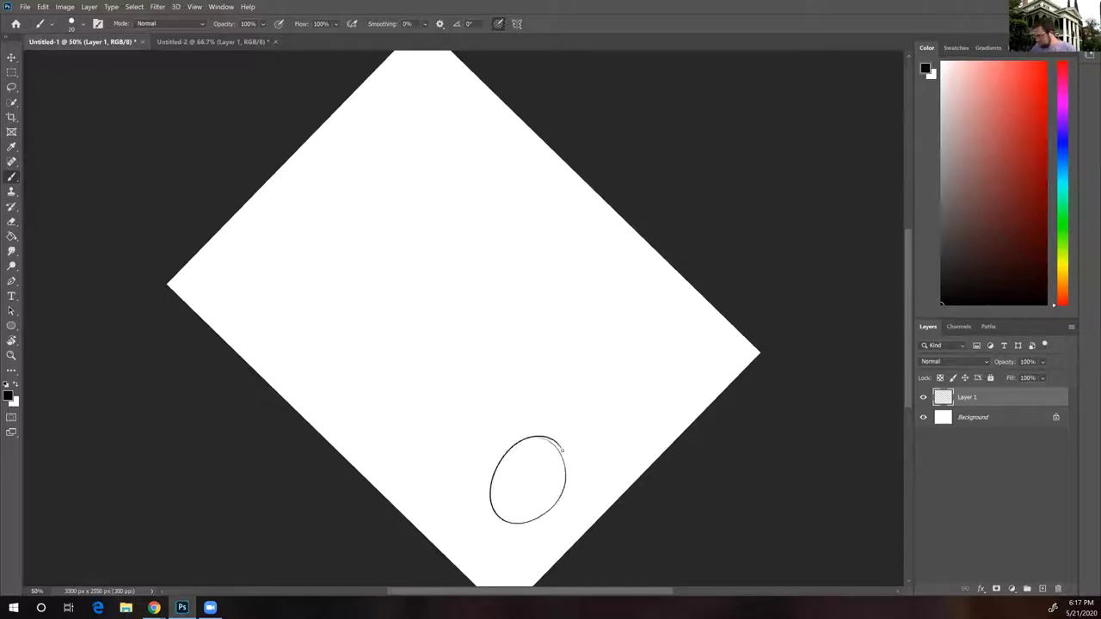
{"action": "key", "text": "ctrl+z"}
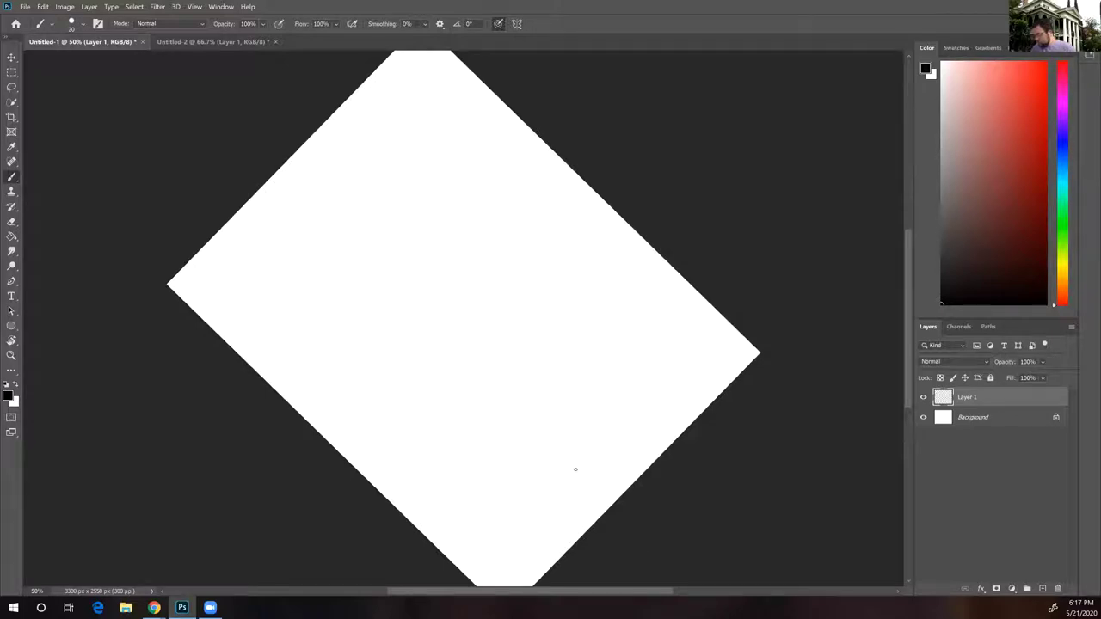
{"action": "mouse_move", "coordinate": [577, 404]}
{"action": "left_mouse_down"}
{"action": "mouse_move", "coordinate": [619, 404]}
{"action": "mouse_move", "coordinate": [574, 403]}
{"action": "left_mouse_up"}
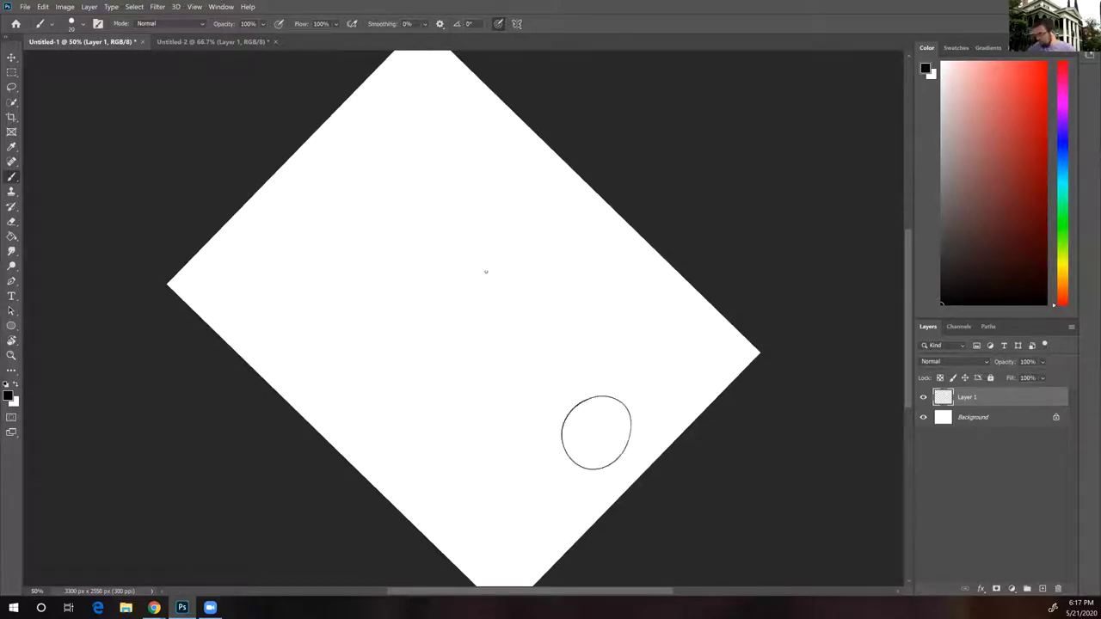
{"action": "left_click_drag", "start_coordinate": [439, 256], "coordinate": [448, 257]}
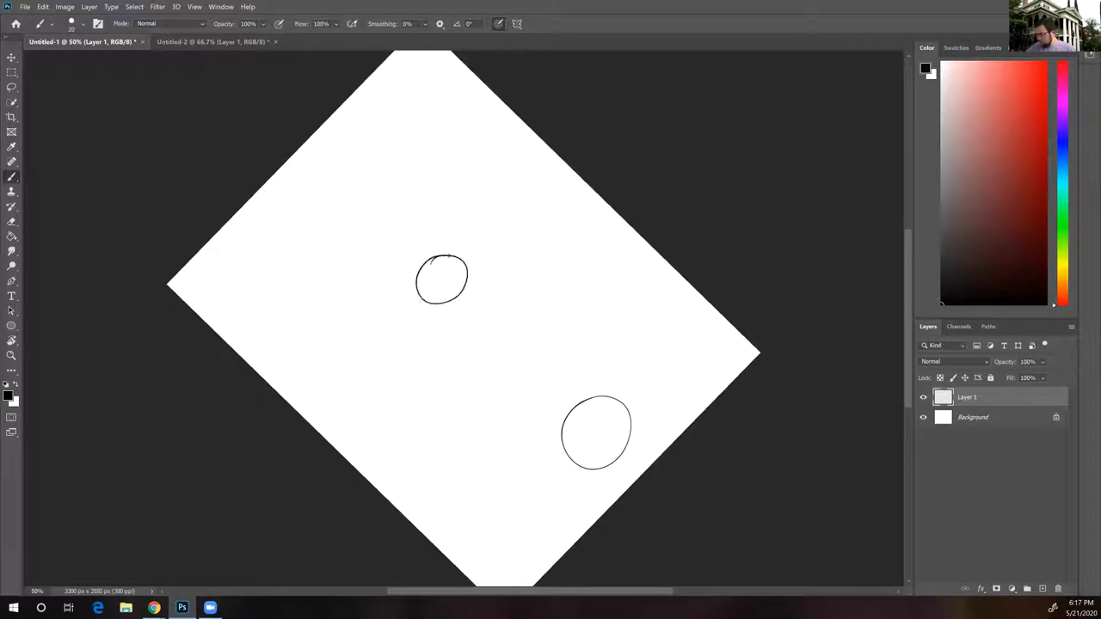
{"action": "mouse_move", "coordinate": [519, 335]}
{"action": "left_mouse_down"}
{"action": "mouse_move", "coordinate": [592, 330]}
{"action": "mouse_move", "coordinate": [520, 329]}
{"action": "left_mouse_up"}
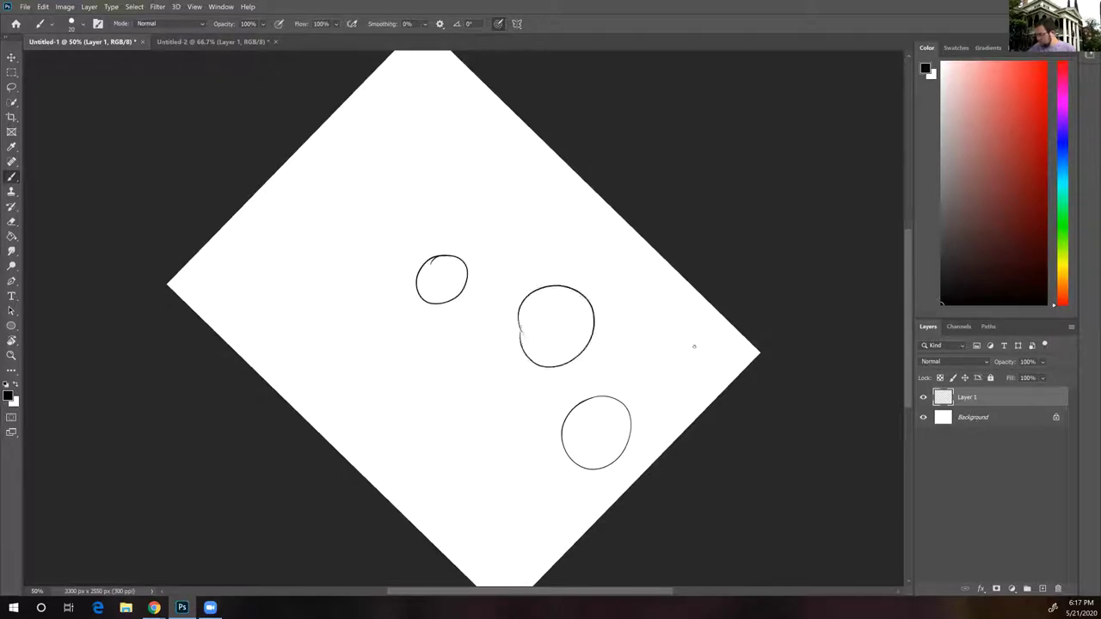
{"action": "mouse_move", "coordinate": [658, 347]}
{"action": "left_mouse_down"}
{"action": "mouse_move", "coordinate": [671, 333]}
{"action": "mouse_move", "coordinate": [660, 342]}
{"action": "left_mouse_up"}
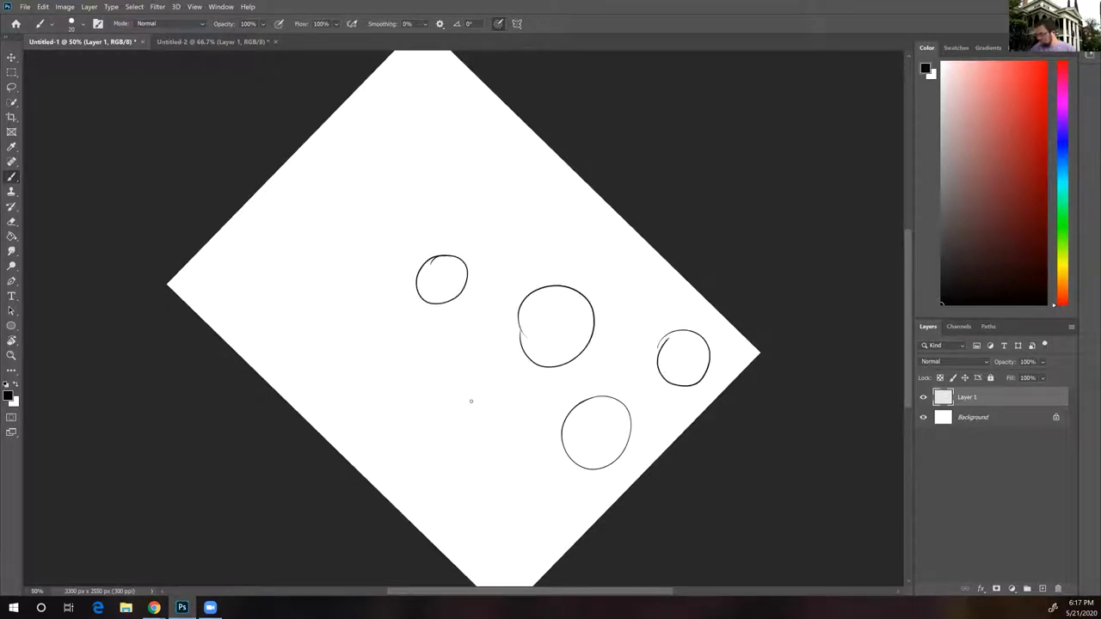
Draw five more freehand circles along the page's lower-left edge and upper part, undoing the oversized upper circle and redrawing it smaller
{"action": "left_click_drag", "start_coordinate": [417, 446], "coordinate": [470, 438]}
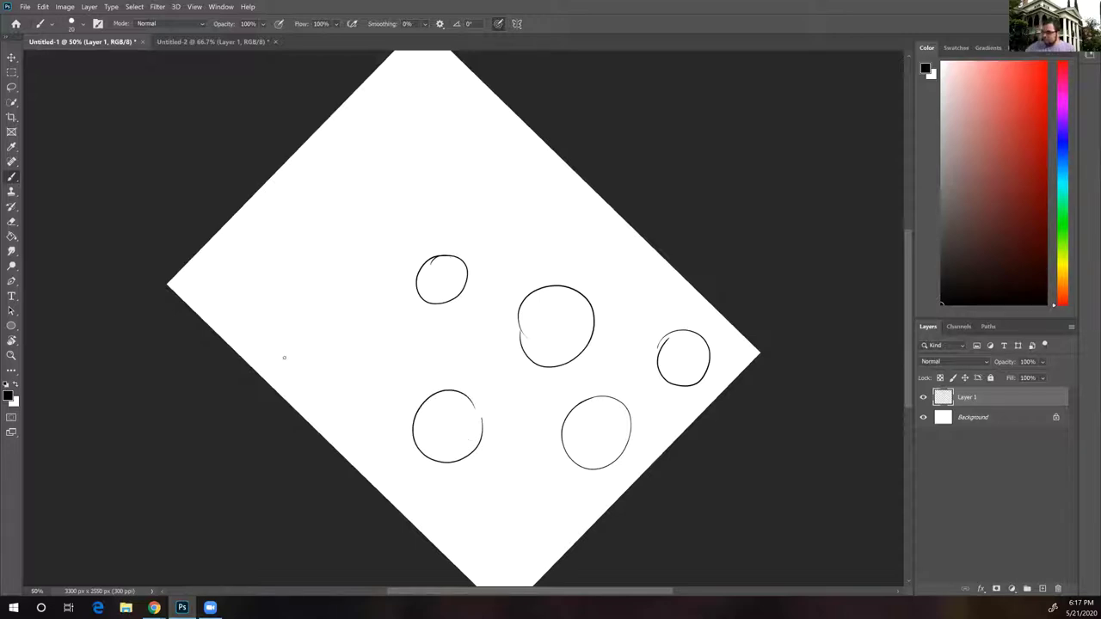
{"action": "mouse_move", "coordinate": [260, 247]}
{"action": "left_mouse_down"}
{"action": "mouse_move", "coordinate": [319, 263]}
{"action": "mouse_move", "coordinate": [258, 248]}
{"action": "left_mouse_up"}
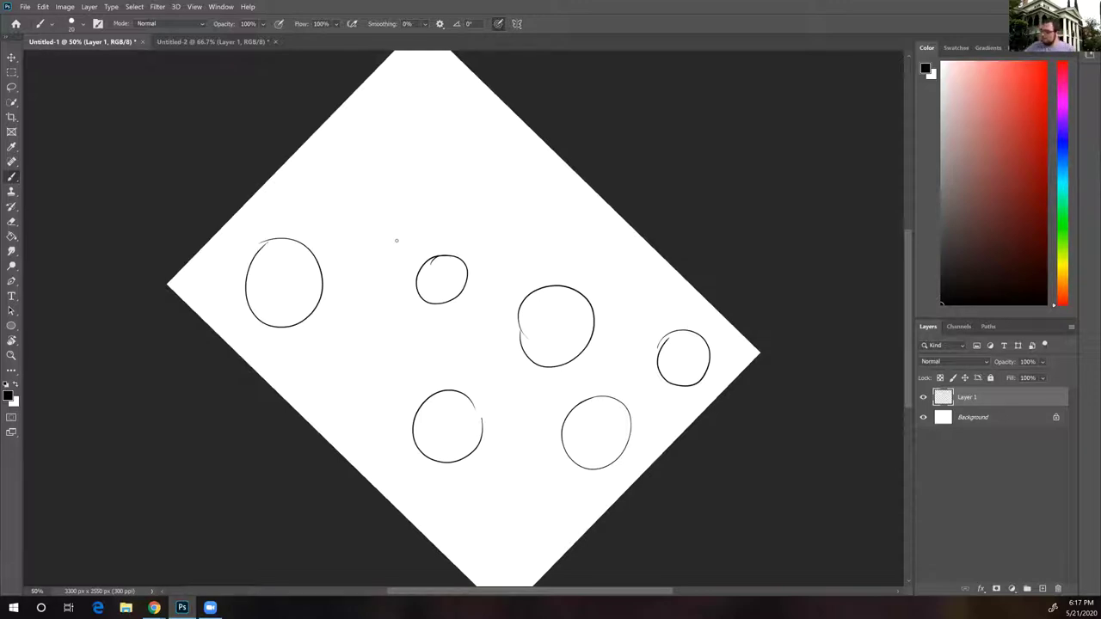
{"action": "left_click_drag", "start_coordinate": [358, 217], "coordinate": [359, 230]}
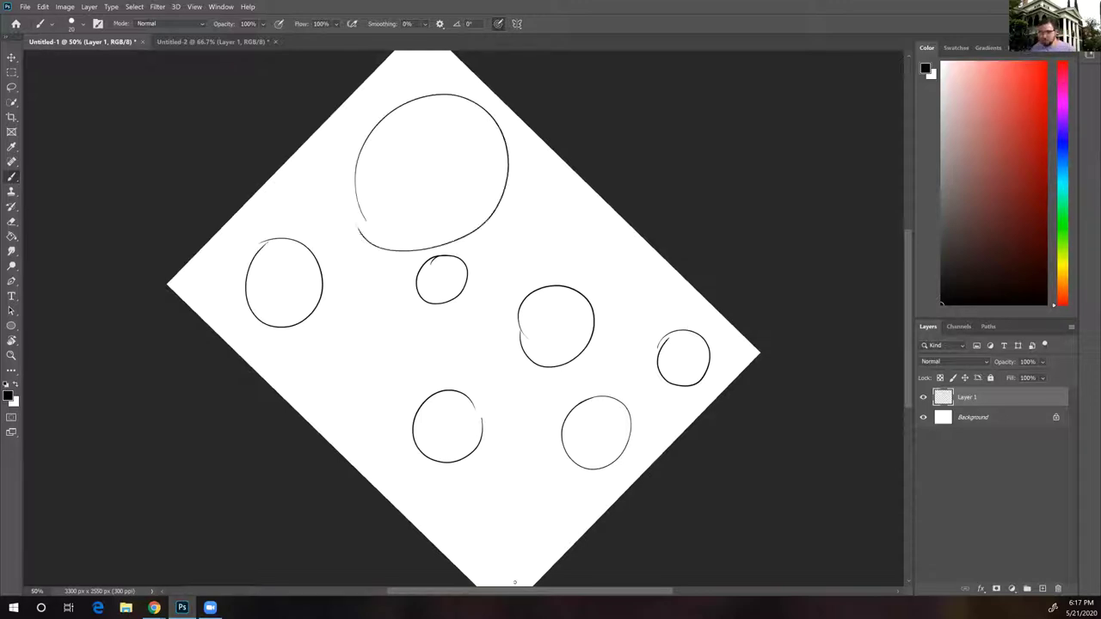
{"action": "key", "text": "ctrl+z"}
{"action": "mouse_move", "coordinate": [391, 220]}
{"action": "left_mouse_down"}
{"action": "mouse_move", "coordinate": [459, 229]}
{"action": "mouse_move", "coordinate": [420, 237]}
{"action": "left_mouse_up"}
{"action": "mouse_move", "coordinate": [349, 404]}
{"action": "left_mouse_down"}
{"action": "mouse_move", "coordinate": [320, 369]}
{"action": "mouse_move", "coordinate": [401, 370]}
{"action": "mouse_move", "coordinate": [362, 411]}
{"action": "left_mouse_up"}
{"action": "left_click_drag", "start_coordinate": [502, 561], "coordinate": [502, 561]}
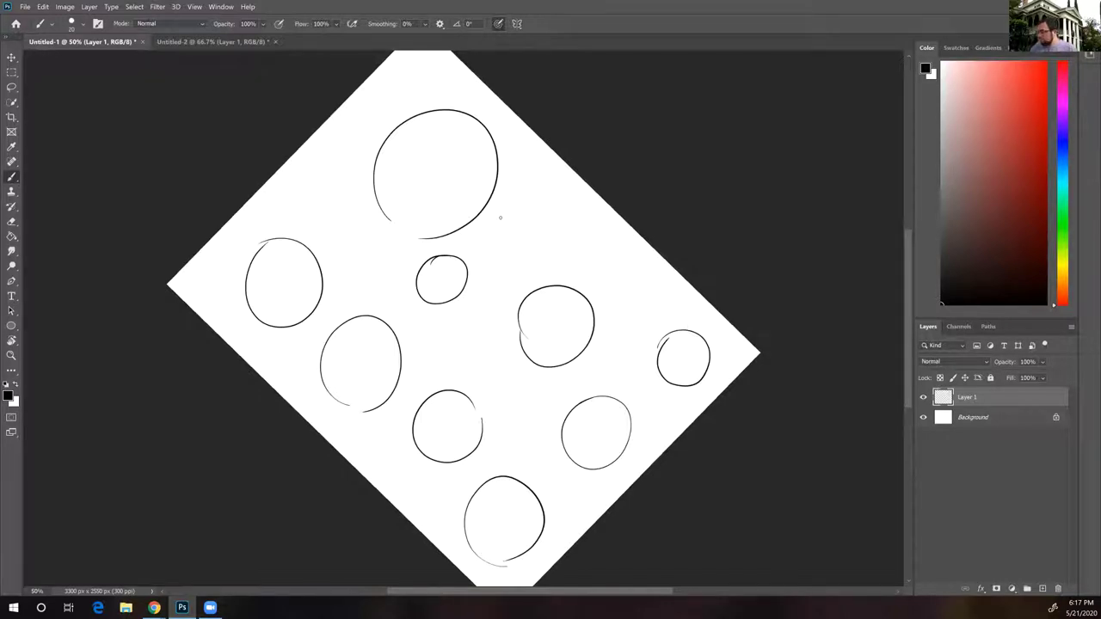
Fill the gaps between the existing circles and beside the page edges with smaller single-stroke circles
{"action": "left_click_drag", "start_coordinate": [536, 270], "coordinate": [504, 235]}
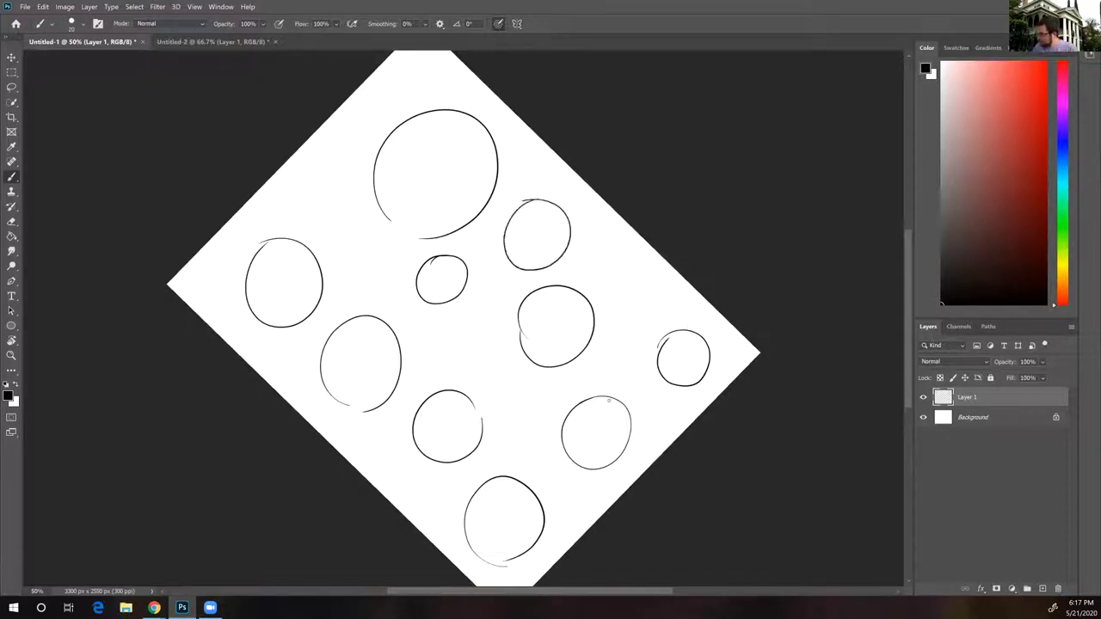
{"action": "left_click_drag", "start_coordinate": [644, 321], "coordinate": [638, 292]}
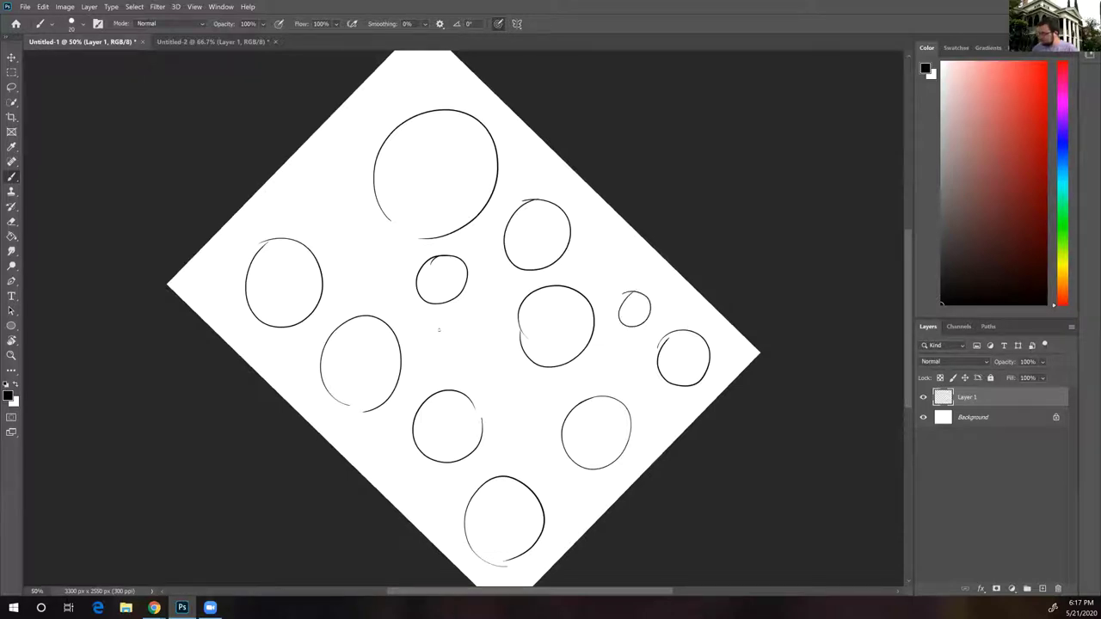
{"action": "mouse_move", "coordinate": [453, 378]}
{"action": "left_mouse_down"}
{"action": "mouse_move", "coordinate": [485, 325]}
{"action": "mouse_move", "coordinate": [446, 371]}
{"action": "left_mouse_up"}
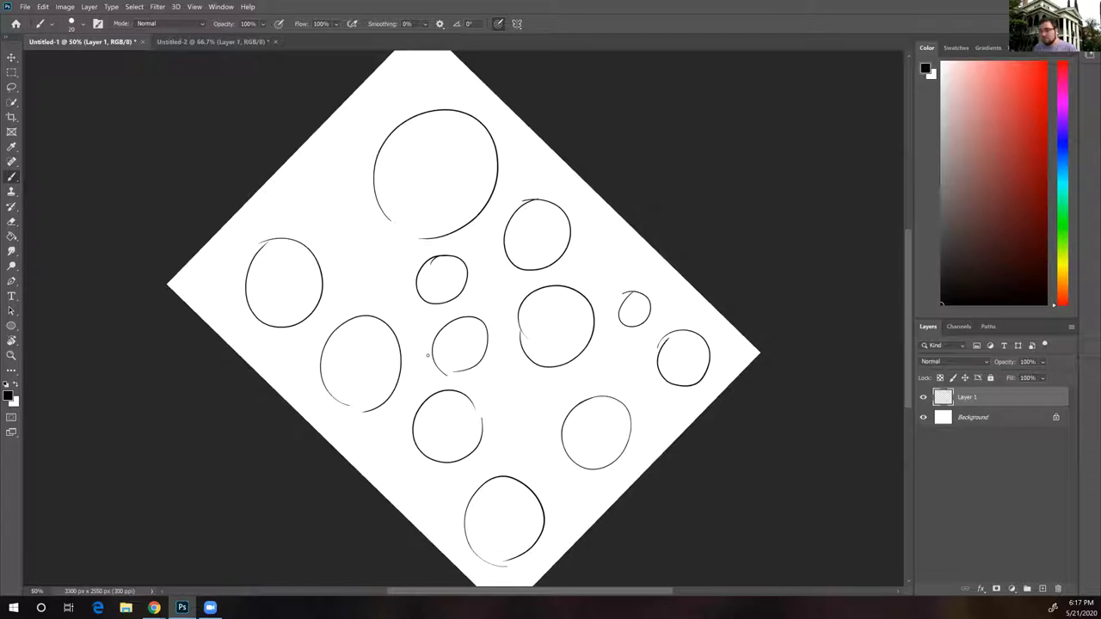
{"action": "mouse_move", "coordinate": [378, 258]}
{"action": "left_mouse_down"}
{"action": "mouse_move", "coordinate": [339, 260]}
{"action": "mouse_move", "coordinate": [359, 248]}
{"action": "left_mouse_up"}
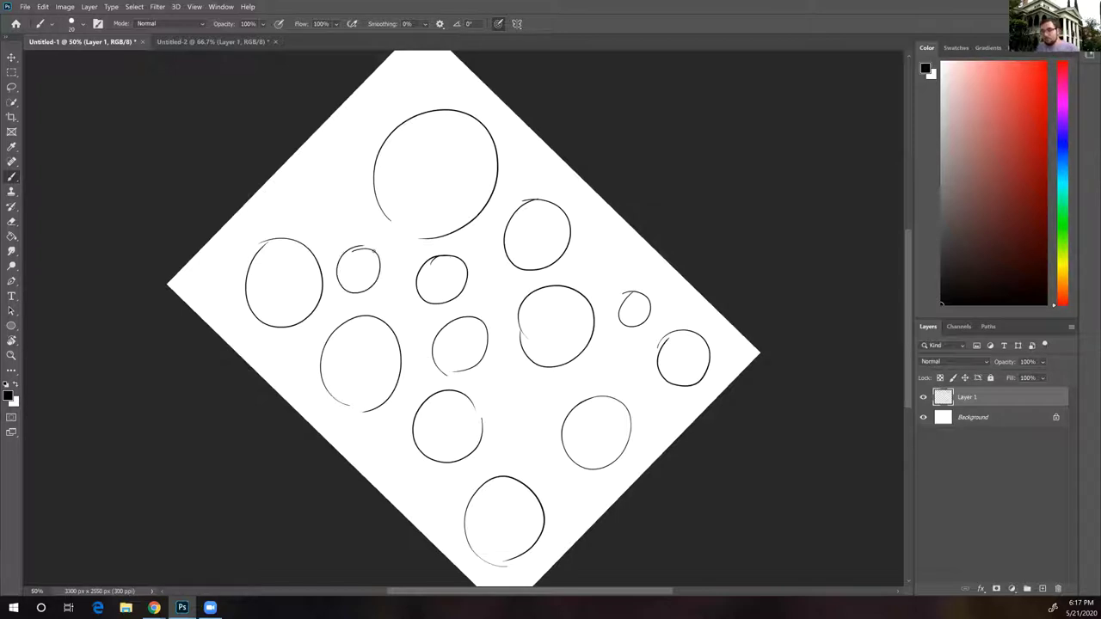
{"action": "mouse_move", "coordinate": [563, 498]}
{"action": "left_mouse_down"}
{"action": "mouse_move", "coordinate": [579, 501]}
{"action": "mouse_move", "coordinate": [565, 508]}
{"action": "left_mouse_up"}
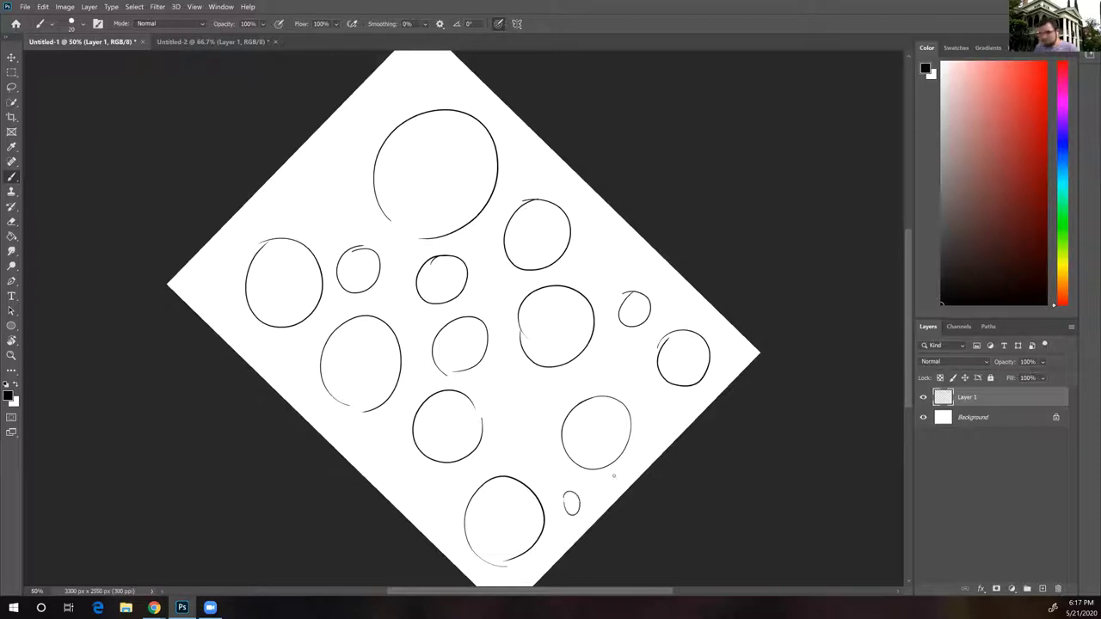
{"action": "mouse_move", "coordinate": [509, 405]}
{"action": "left_mouse_down"}
{"action": "mouse_move", "coordinate": [533, 449]}
{"action": "mouse_move", "coordinate": [505, 405]}
{"action": "left_mouse_up"}
Clear all large and small circles of this practice set from Layer 1
{"action": "key", "text": "ctrl+z"}
{"action": "key", "text": "ctrl+z"}
{"action": "key", "text": "ctrl+z"}
{"action": "key", "text": "ctrl+z"}
{"action": "key", "text": "ctrl+z"}
{"action": "key", "text": "ctrl+z"}
{"action": "key", "text": "ctrl+z"}
{"action": "key", "text": "ctrl+z"}
{"action": "key", "text": "ctrl+z"}
{"action": "key", "text": "ctrl+z"}
{"action": "key", "text": "ctrl+z"}
{"action": "key", "text": "ctrl+z"}
{"action": "key", "text": "ctrl+z"}
{"action": "key", "text": "ctrl+z"}
{"action": "key", "text": "ctrl+z"}
{"action": "key", "text": "ctrl+z"}
{"action": "key", "text": "ctrl+z"}
{"action": "key", "text": "ctrl+z"}
{"action": "key", "text": "ctrl+z"}
{"action": "key", "text": "ctrl+z"}
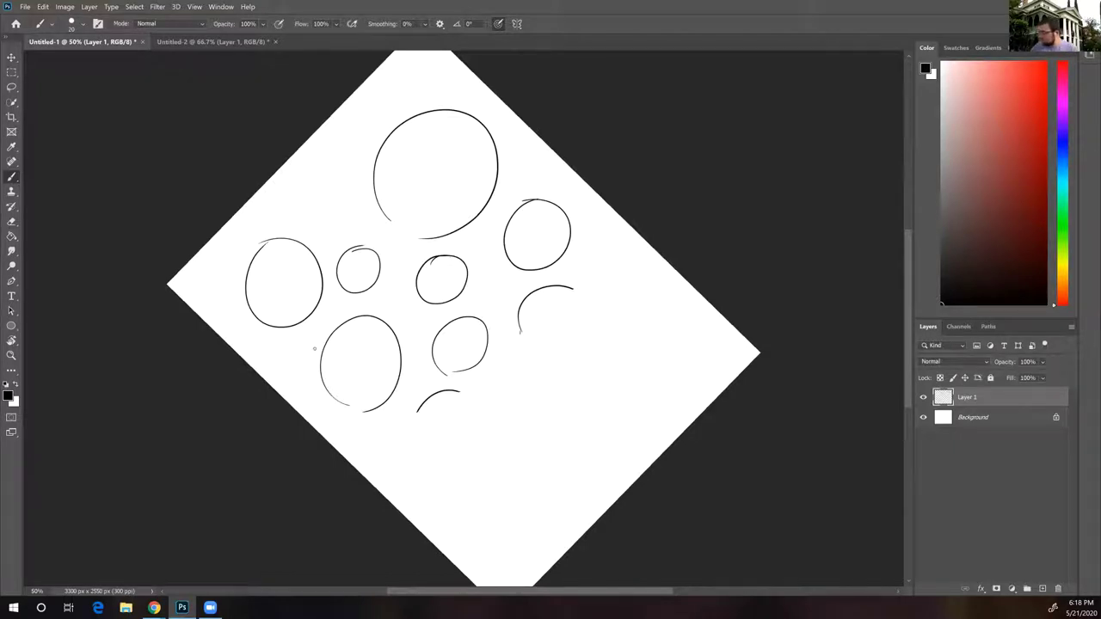
{"action": "key", "text": "ctrl+z"}
{"action": "key", "text": "ctrl+z"}
{"action": "key", "text": "ctrl+z"}
{"action": "key", "text": "ctrl+z"}
{"action": "key", "text": "ctrl+z"}
{"action": "key", "text": "ctrl+z"}
{"action": "key", "text": "ctrl+z"}
{"action": "key", "text": "ctrl+z"}
{"action": "key", "text": "ctrl+z"}
{"action": "key", "text": "ctrl+z"}
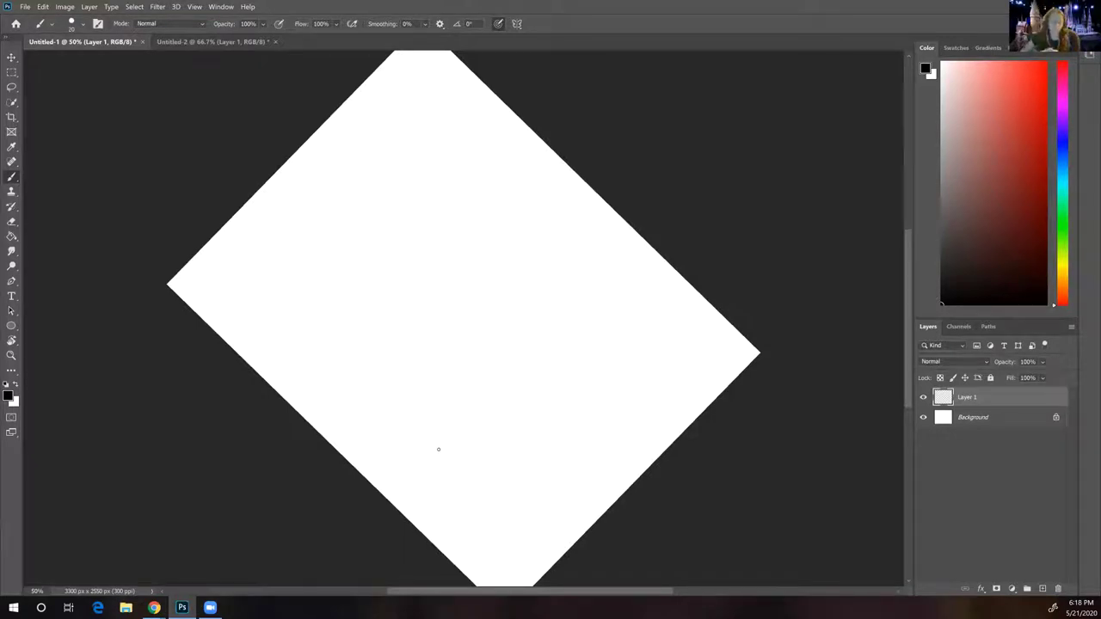
Start a new set with three freehand circles from the page's left corner to its lower middle, and undo a fourth near the right corner
{"action": "left_click_drag", "start_coordinate": [240, 248], "coordinate": [227, 258]}
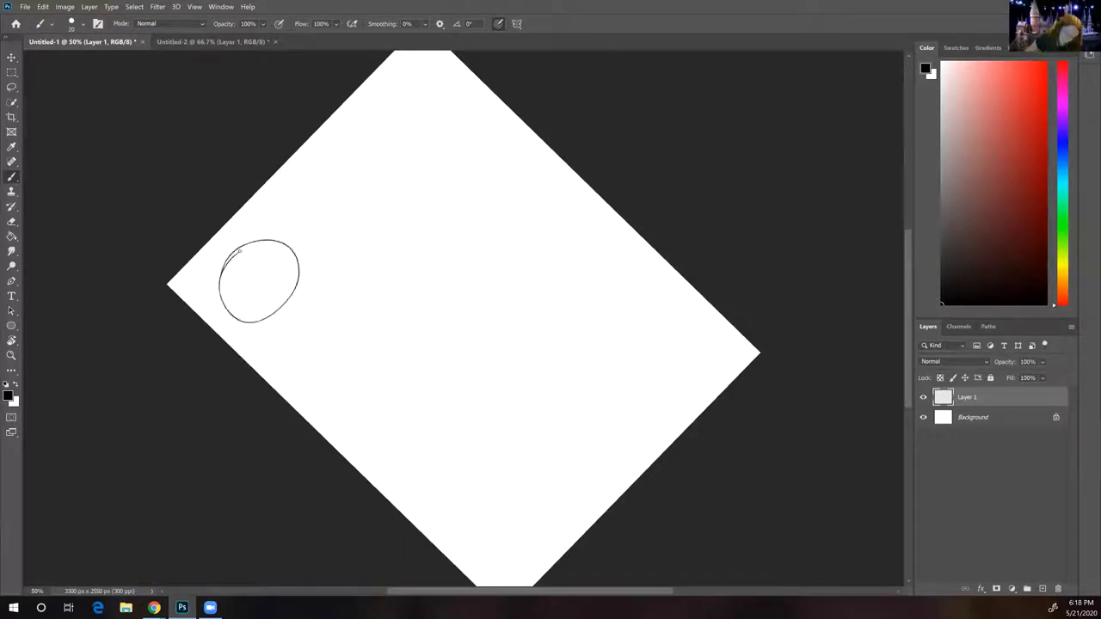
{"action": "mouse_move", "coordinate": [457, 295]}
{"action": "left_mouse_down"}
{"action": "mouse_move", "coordinate": [381, 307]}
{"action": "mouse_move", "coordinate": [414, 344]}
{"action": "left_mouse_up"}
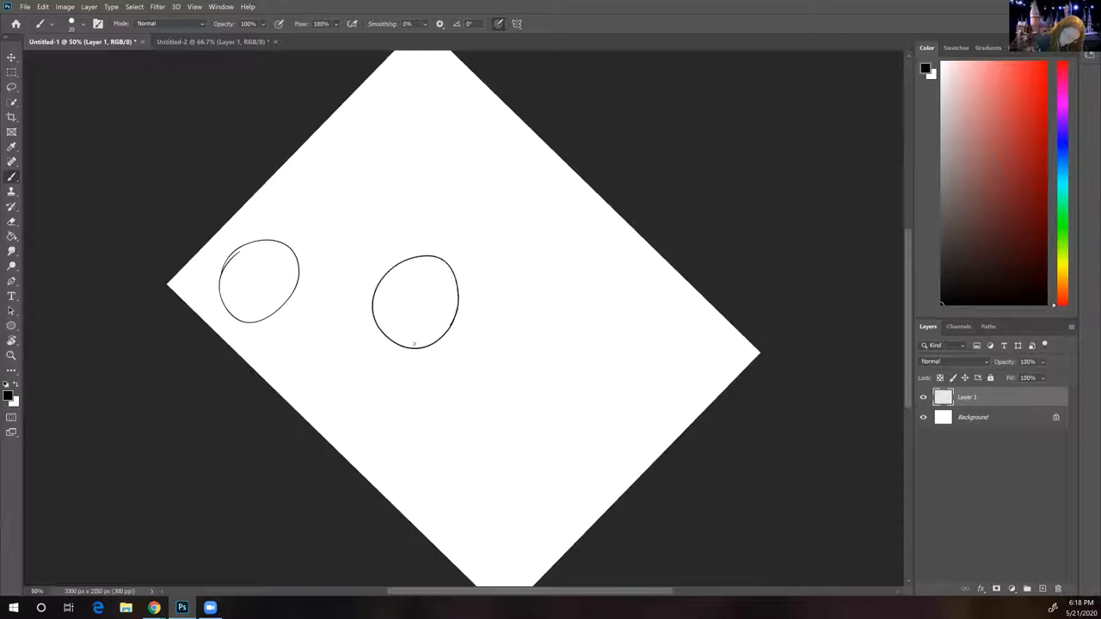
{"action": "mouse_move", "coordinate": [486, 365]}
{"action": "left_mouse_down"}
{"action": "mouse_move", "coordinate": [449, 398]}
{"action": "mouse_move", "coordinate": [497, 366]}
{"action": "left_mouse_up"}
{"action": "mouse_move", "coordinate": [614, 395]}
{"action": "left_mouse_down"}
{"action": "mouse_move", "coordinate": [645, 356]}
{"action": "mouse_move", "coordinate": [693, 356]}
{"action": "left_mouse_up"}
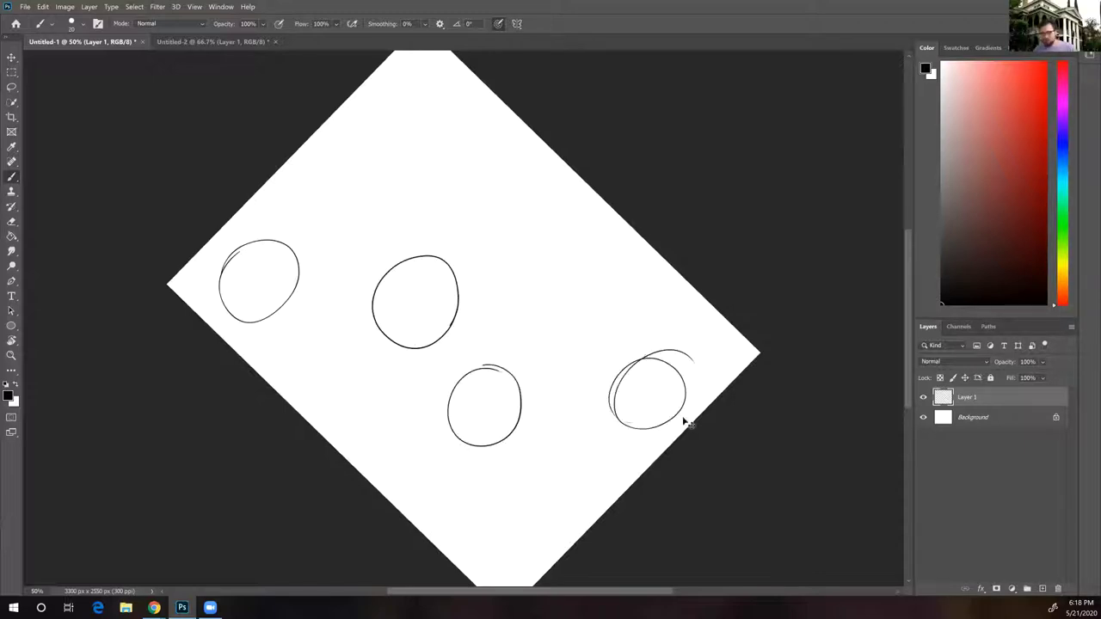
{"action": "key", "text": "ctrl+z"}
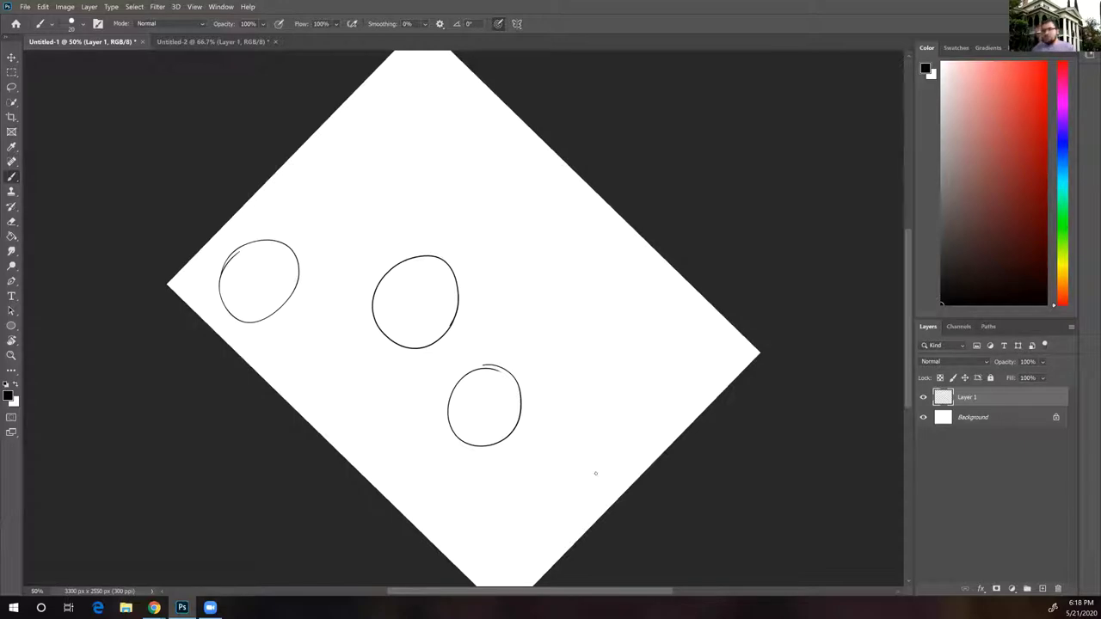
Draw eight more single-stroke circles around the first three, ending with two small ones toward the page's right corner
{"action": "mouse_move", "coordinate": [577, 335]}
{"action": "left_mouse_down"}
{"action": "mouse_move", "coordinate": [574, 391]}
{"action": "mouse_move", "coordinate": [588, 338]}
{"action": "left_mouse_up"}
{"action": "mouse_move", "coordinate": [521, 238]}
{"action": "left_mouse_down"}
{"action": "mouse_move", "coordinate": [493, 275]}
{"action": "mouse_move", "coordinate": [491, 260]}
{"action": "left_mouse_up"}
{"action": "mouse_move", "coordinate": [509, 475]}
{"action": "left_mouse_down"}
{"action": "mouse_move", "coordinate": [472, 501]}
{"action": "mouse_move", "coordinate": [514, 471]}
{"action": "left_mouse_up"}
{"action": "left_click_drag", "start_coordinate": [446, 136], "coordinate": [450, 202]}
{"action": "mouse_move", "coordinate": [373, 425]}
{"action": "left_mouse_down"}
{"action": "mouse_move", "coordinate": [347, 392]}
{"action": "mouse_move", "coordinate": [402, 417]}
{"action": "left_mouse_up"}
{"action": "mouse_move", "coordinate": [313, 229]}
{"action": "left_mouse_down"}
{"action": "mouse_move", "coordinate": [381, 236]}
{"action": "mouse_move", "coordinate": [347, 258]}
{"action": "left_mouse_up"}
{"action": "left_click_drag", "start_coordinate": [600, 281], "coordinate": [607, 264]}
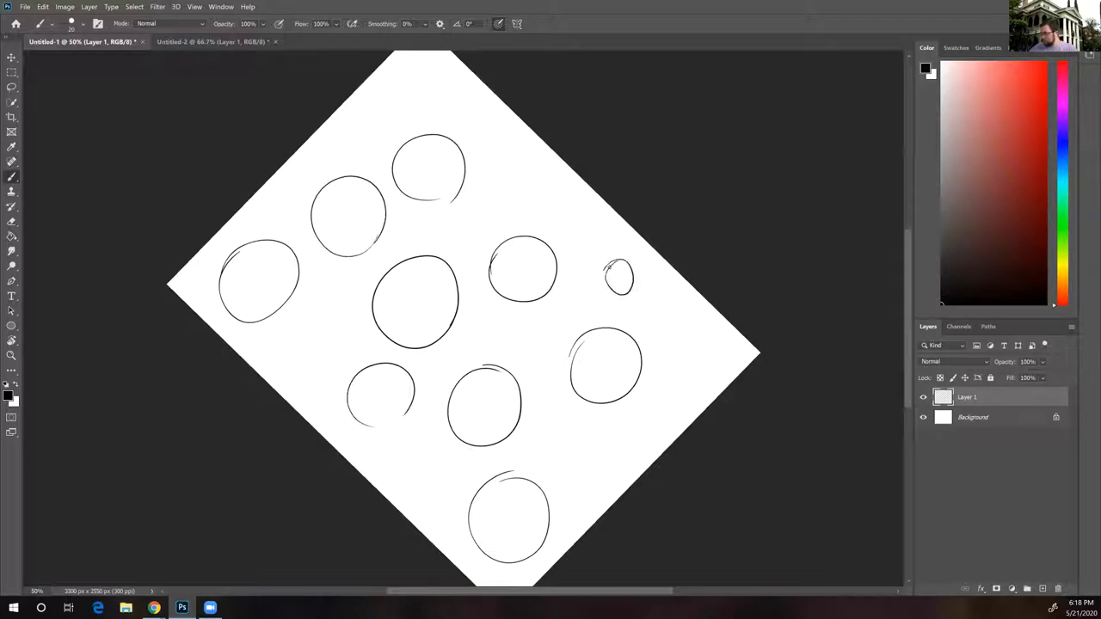
{"action": "left_click_drag", "start_coordinate": [685, 354], "coordinate": [695, 344]}
Remove all eleven circles of the practice set from Layer 1
{"action": "key", "text": "ctrl+z"}
{"action": "key", "text": "ctrl+z"}
{"action": "key", "text": "ctrl+z"}
{"action": "key", "text": "ctrl+z"}
{"action": "key", "text": "ctrl+z"}
{"action": "key", "text": "ctrl+z"}
{"action": "key", "text": "ctrl+z"}
{"action": "key", "text": "ctrl+z"}
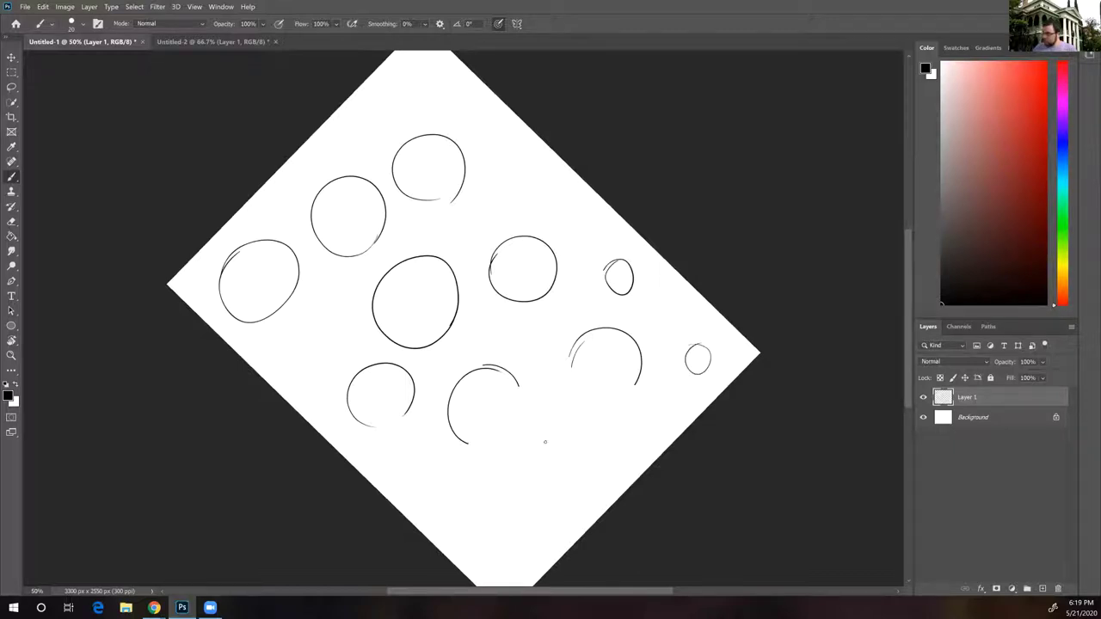
{"action": "key", "text": "ctrl+z"}
{"action": "key", "text": "ctrl+z"}
{"action": "key", "text": "ctrl+z"}
{"action": "key", "text": "ctrl+z"}
{"action": "key", "text": "ctrl+z"}
{"action": "key", "text": "ctrl+z"}
{"action": "key", "text": "ctrl+z"}
{"action": "key", "text": "ctrl+z"}
{"action": "key", "text": "ctrl+z"}
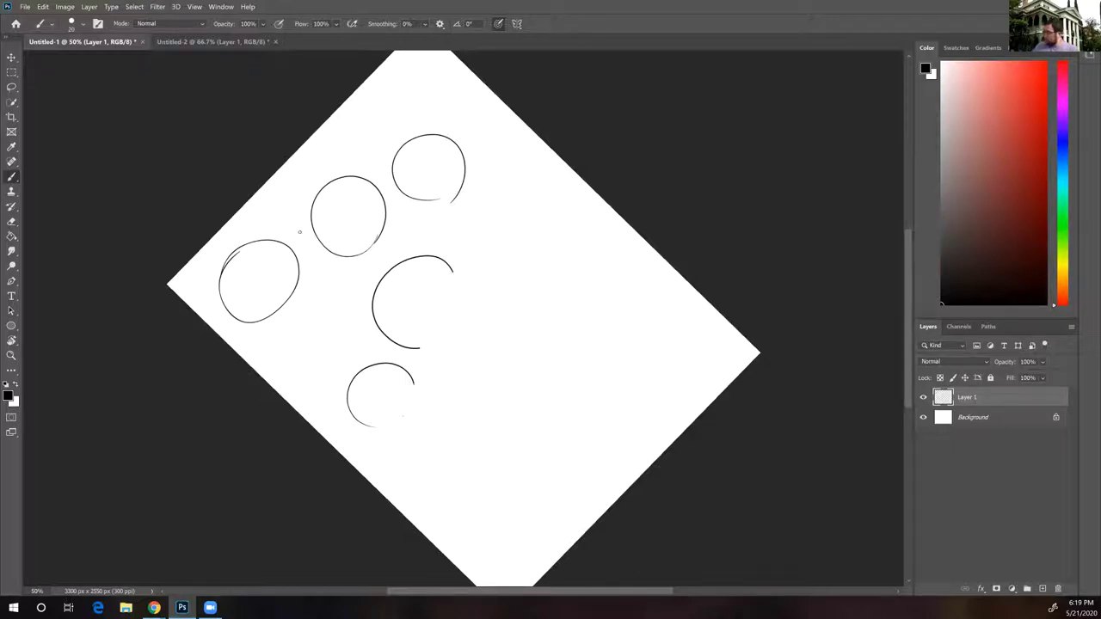
{"action": "key", "text": "ctrl+z"}
{"action": "key", "text": "ctrl+z"}
{"action": "key", "text": "ctrl+z"}
{"action": "key", "text": "ctrl+z"}
{"action": "key", "text": "ctrl+z"}
{"action": "key", "text": "ctrl+z"}
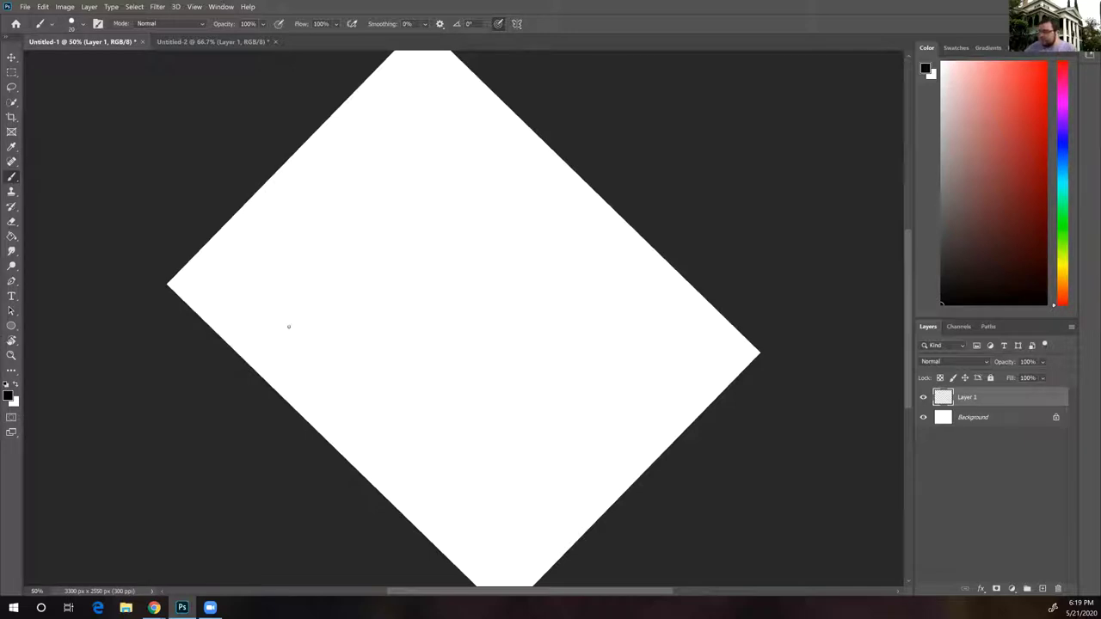
Begin another set with six spread-out freehand circles, making the central one the largest
{"action": "mouse_move", "coordinate": [299, 293]}
{"action": "left_mouse_down"}
{"action": "mouse_move", "coordinate": [268, 243]}
{"action": "mouse_move", "coordinate": [299, 278]}
{"action": "left_mouse_up"}
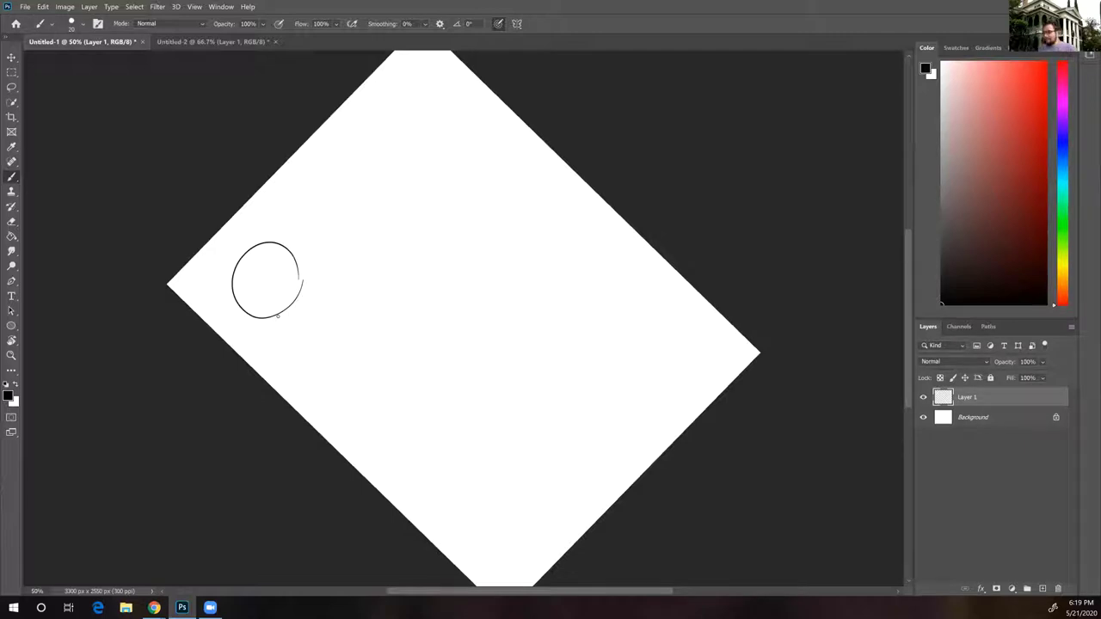
{"action": "mouse_move", "coordinate": [439, 119]}
{"action": "left_mouse_down"}
{"action": "mouse_move", "coordinate": [404, 201]}
{"action": "mouse_move", "coordinate": [440, 129]}
{"action": "left_mouse_up"}
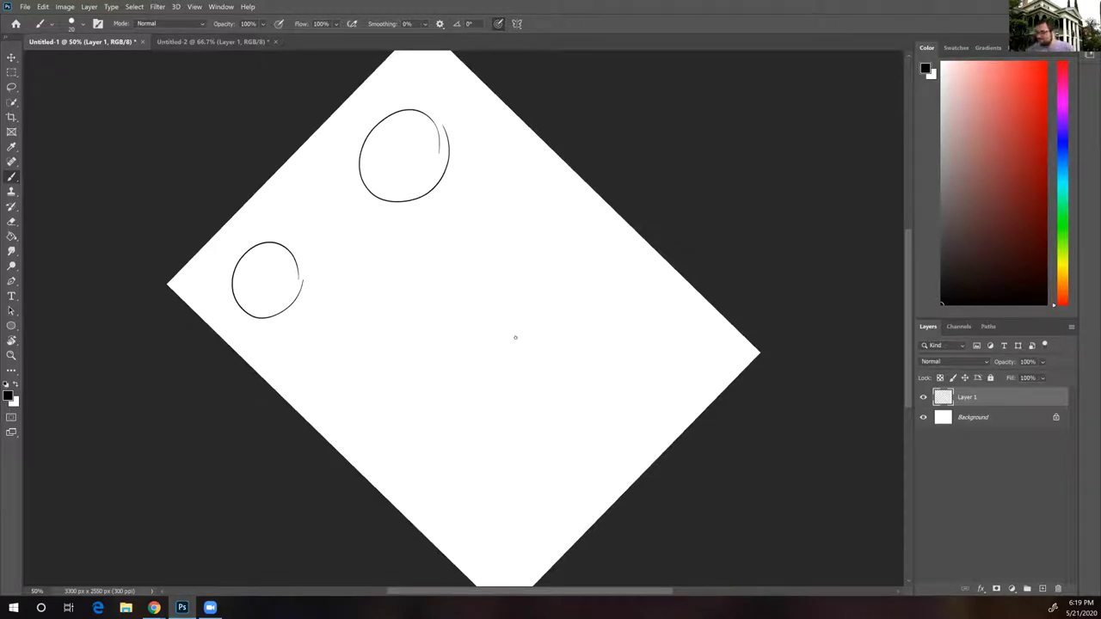
{"action": "left_click_drag", "start_coordinate": [496, 370], "coordinate": [469, 389]}
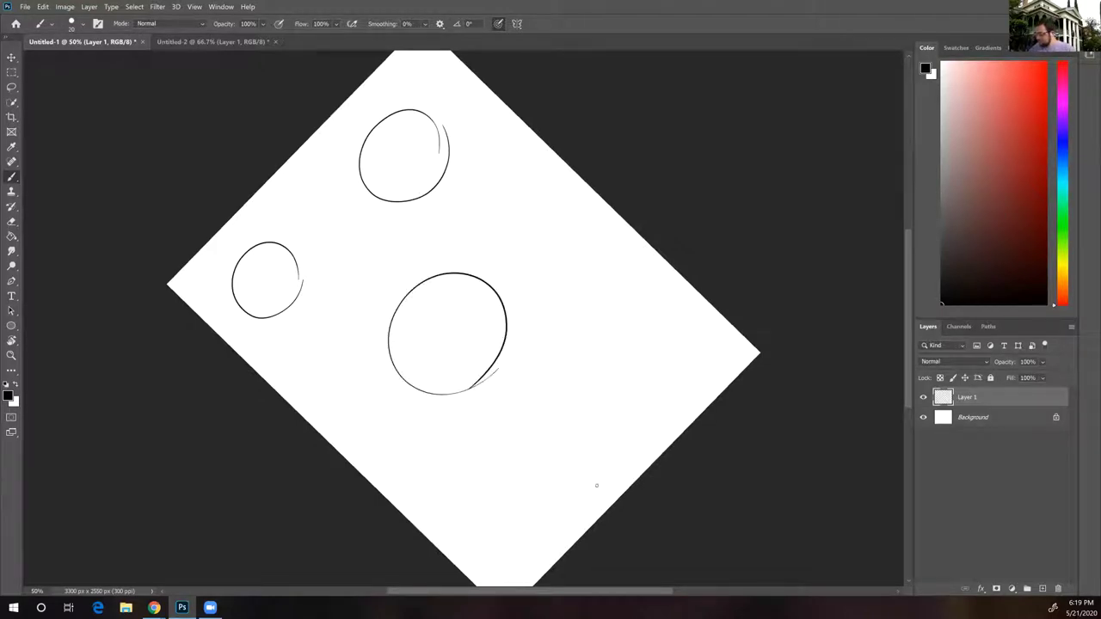
{"action": "left_click_drag", "start_coordinate": [572, 442], "coordinate": [507, 455]}
{"action": "mouse_move", "coordinate": [616, 407]}
{"action": "left_mouse_down"}
{"action": "mouse_move", "coordinate": [703, 388]}
{"action": "mouse_move", "coordinate": [652, 412]}
{"action": "left_mouse_up"}
{"action": "mouse_move", "coordinate": [564, 307]}
{"action": "left_mouse_down"}
{"action": "mouse_move", "coordinate": [599, 304]}
{"action": "mouse_move", "coordinate": [563, 306]}
{"action": "left_mouse_up"}
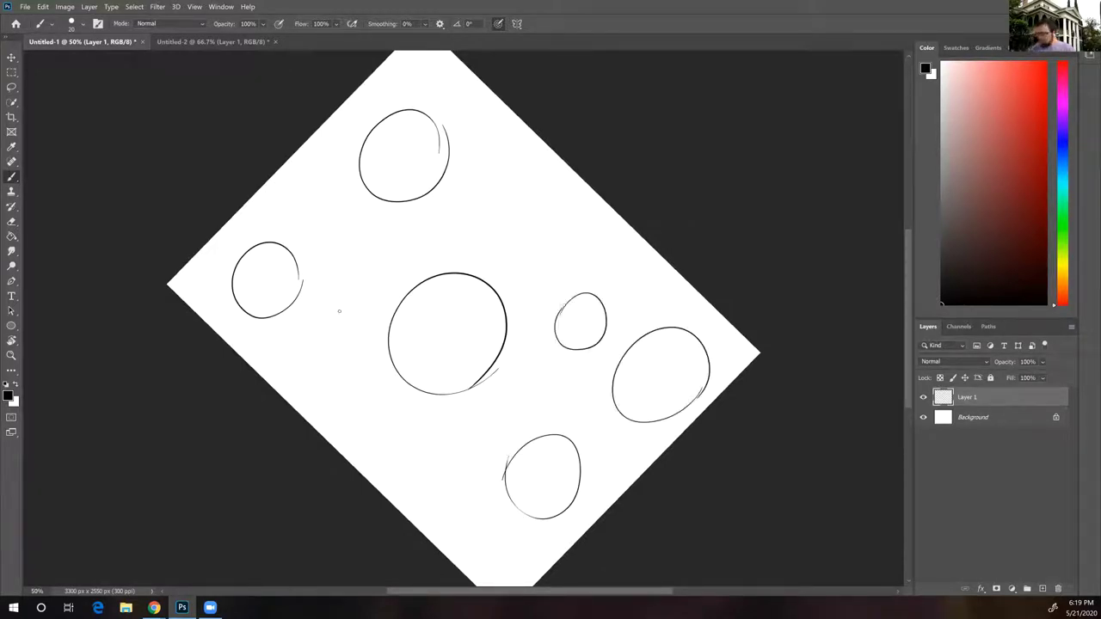
Add six circles in the gaps around the large central one, one medium near the upper-right edge and five small
{"action": "left_click_drag", "start_coordinate": [329, 319], "coordinate": [323, 318]}
{"action": "left_click_drag", "start_coordinate": [516, 186], "coordinate": [547, 250]}
{"action": "mouse_move", "coordinate": [386, 273]}
{"action": "left_mouse_down"}
{"action": "mouse_move", "coordinate": [391, 258]}
{"action": "mouse_move", "coordinate": [376, 271]}
{"action": "left_mouse_up"}
{"action": "left_click_drag", "start_coordinate": [448, 449], "coordinate": [443, 449]}
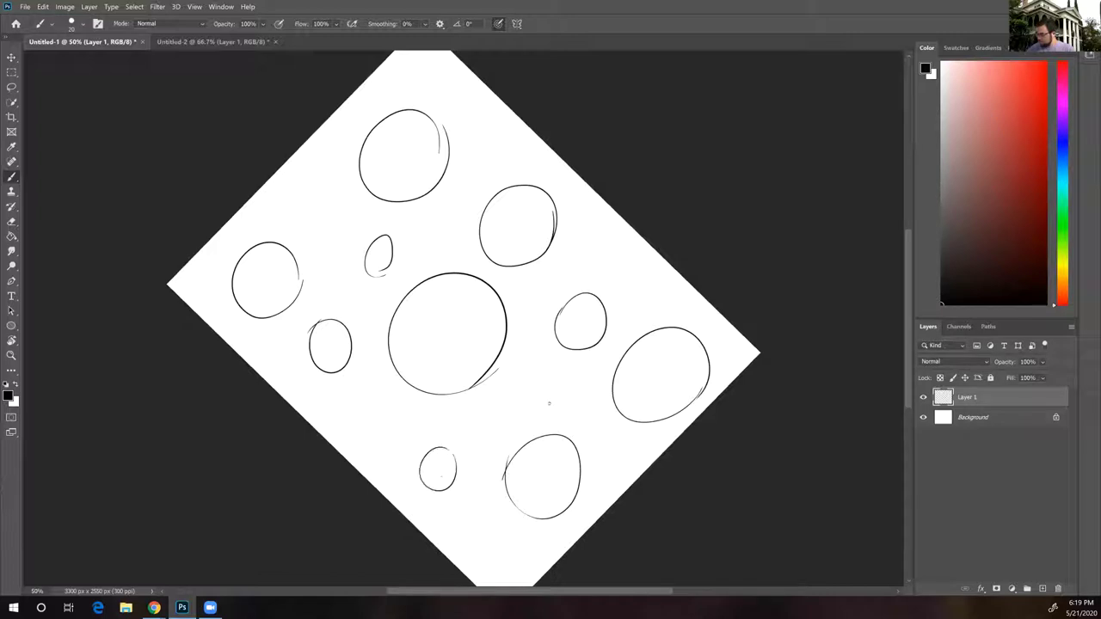
{"action": "left_click_drag", "start_coordinate": [529, 404], "coordinate": [539, 414]}
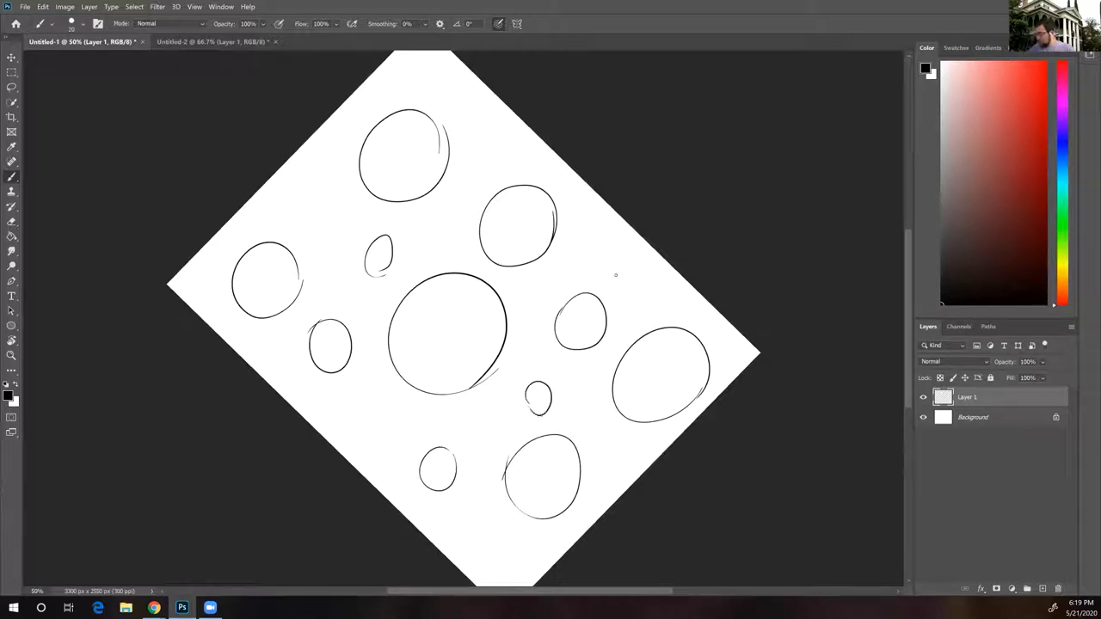
{"action": "left_click_drag", "start_coordinate": [632, 318], "coordinate": [640, 316]}
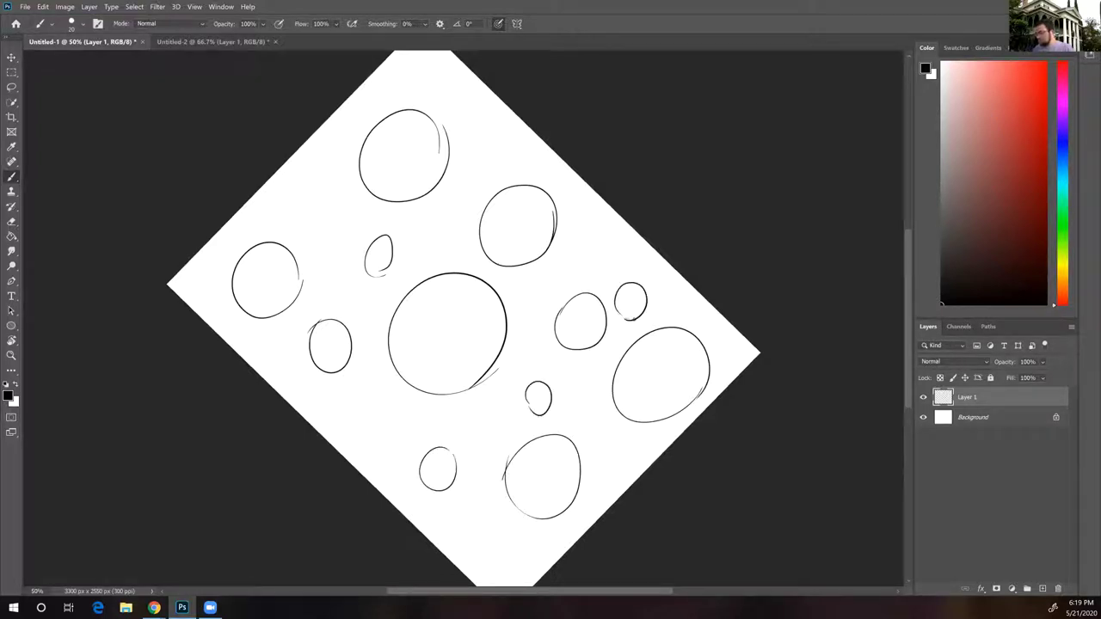
Clear the twelve circles of this set from Layer 1, leaving the page blank
{"action": "key", "text": "ctrl+z"}
{"action": "key", "text": "ctrl+z"}
{"action": "key", "text": "ctrl+z"}
{"action": "key", "text": "ctrl+z"}
{"action": "key", "text": "ctrl+z"}
{"action": "key", "text": "ctrl+z"}
{"action": "key", "text": "ctrl+z"}
{"action": "key", "text": "ctrl+z"}
{"action": "key", "text": "ctrl+z"}
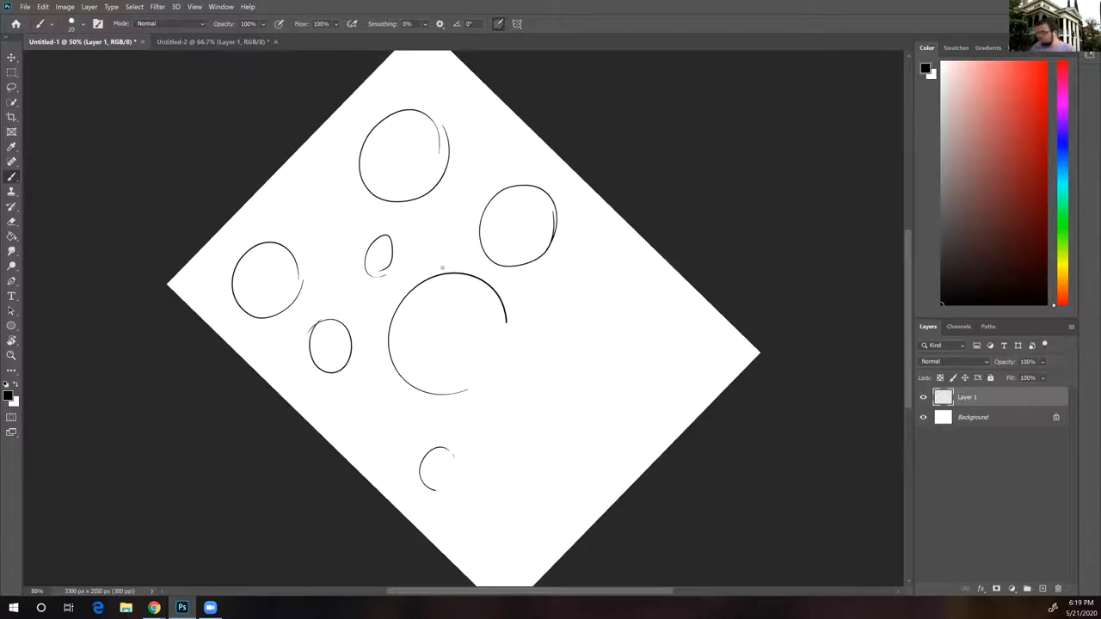
{"action": "key", "text": "ctrl+z"}
{"action": "key", "text": "ctrl+z"}
{"action": "key", "text": "ctrl+z"}
{"action": "key", "text": "ctrl+z"}
{"action": "key", "text": "ctrl+z"}
{"action": "key", "text": "ctrl+z"}
{"action": "key", "text": "ctrl+z"}
{"action": "key", "text": "ctrl+z"}
{"action": "key", "text": "ctrl+z"}
{"action": "key", "text": "ctrl+z"}
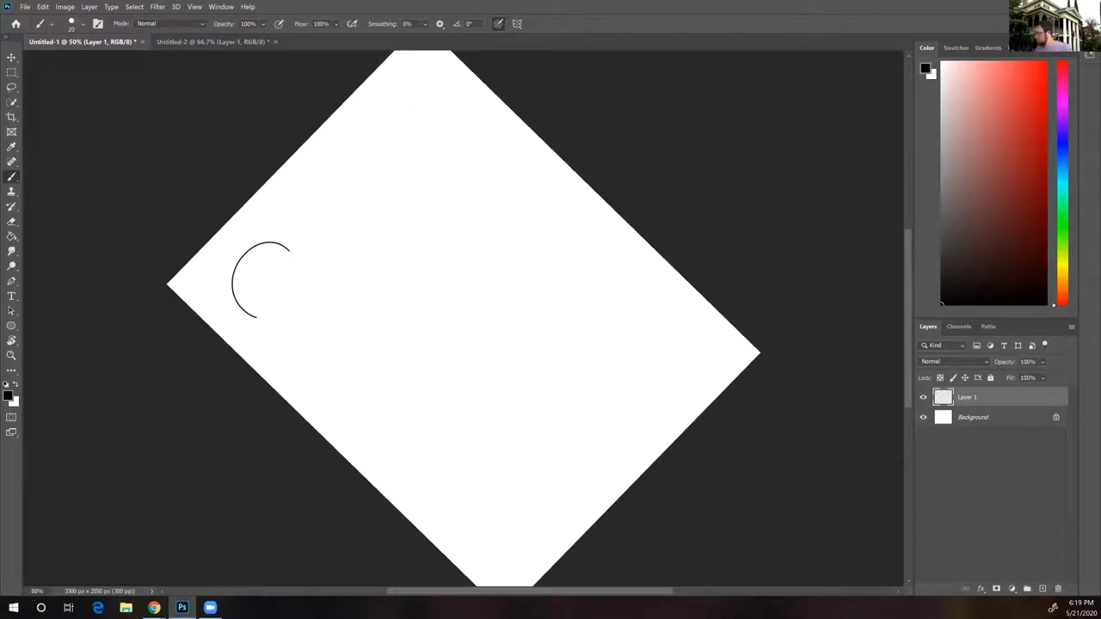
Draw two very large freehand ovals filling most of the page, each with a smaller circle inside
{"action": "mouse_move", "coordinate": [417, 419]}
{"action": "left_mouse_down"}
{"action": "mouse_move", "coordinate": [473, 471]}
{"action": "mouse_move", "coordinate": [426, 411]}
{"action": "left_mouse_up"}
{"action": "mouse_move", "coordinate": [405, 314]}
{"action": "left_mouse_down"}
{"action": "mouse_move", "coordinate": [311, 305]}
{"action": "mouse_move", "coordinate": [399, 321]}
{"action": "left_mouse_up"}
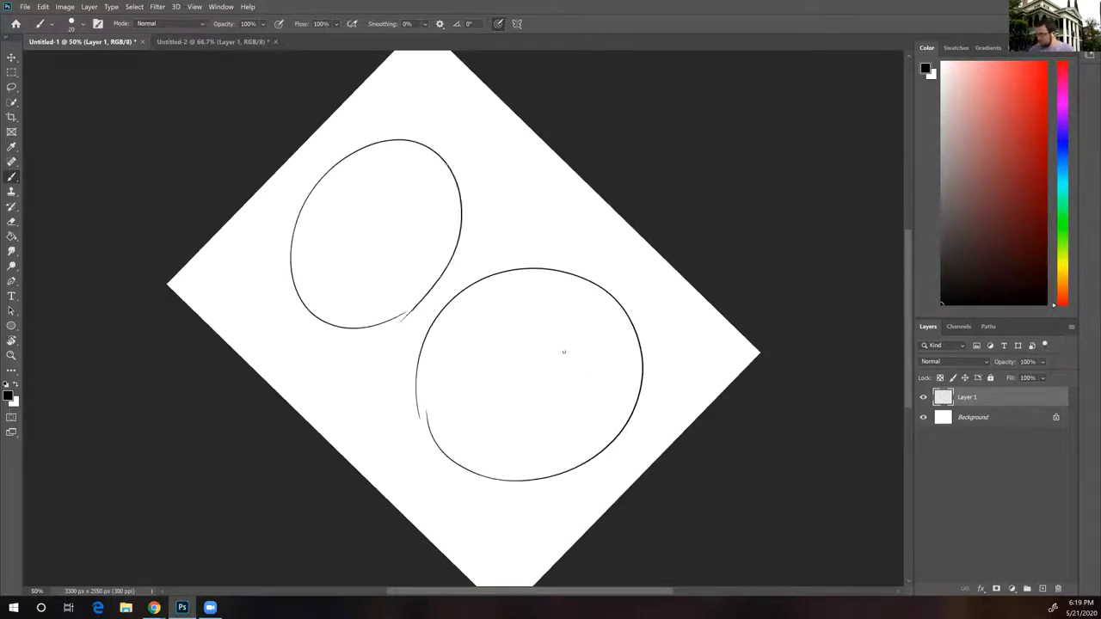
{"action": "mouse_move", "coordinate": [470, 377]}
{"action": "left_mouse_down"}
{"action": "mouse_move", "coordinate": [563, 370]}
{"action": "mouse_move", "coordinate": [474, 404]}
{"action": "left_mouse_up"}
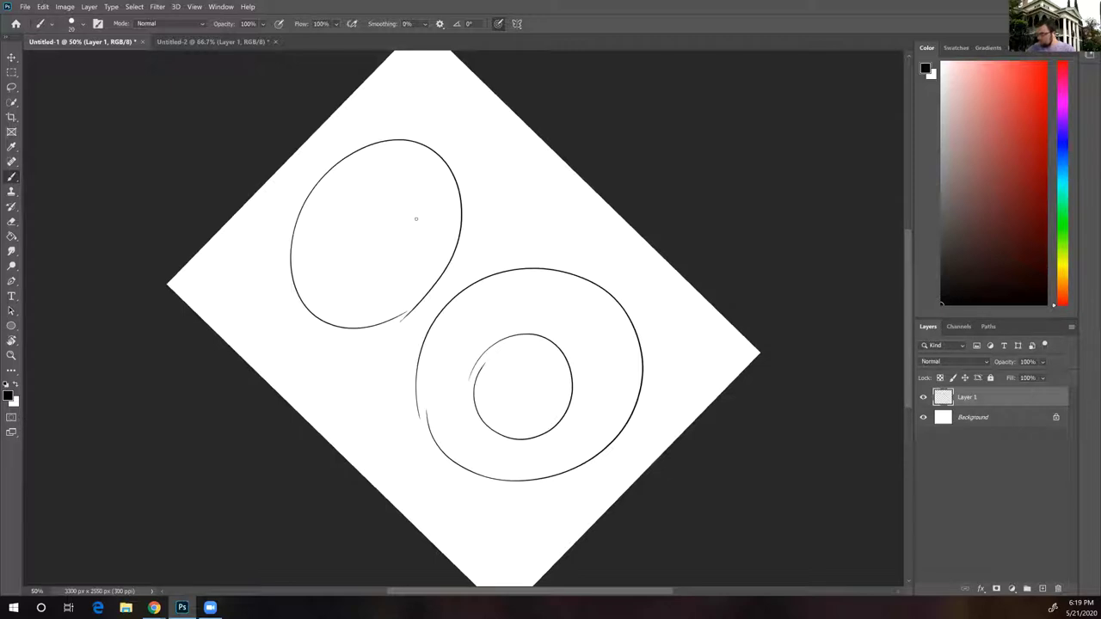
{"action": "mouse_move", "coordinate": [367, 205]}
{"action": "left_mouse_down"}
{"action": "mouse_move", "coordinate": [392, 258]}
{"action": "mouse_move", "coordinate": [385, 232]}
{"action": "left_mouse_up"}
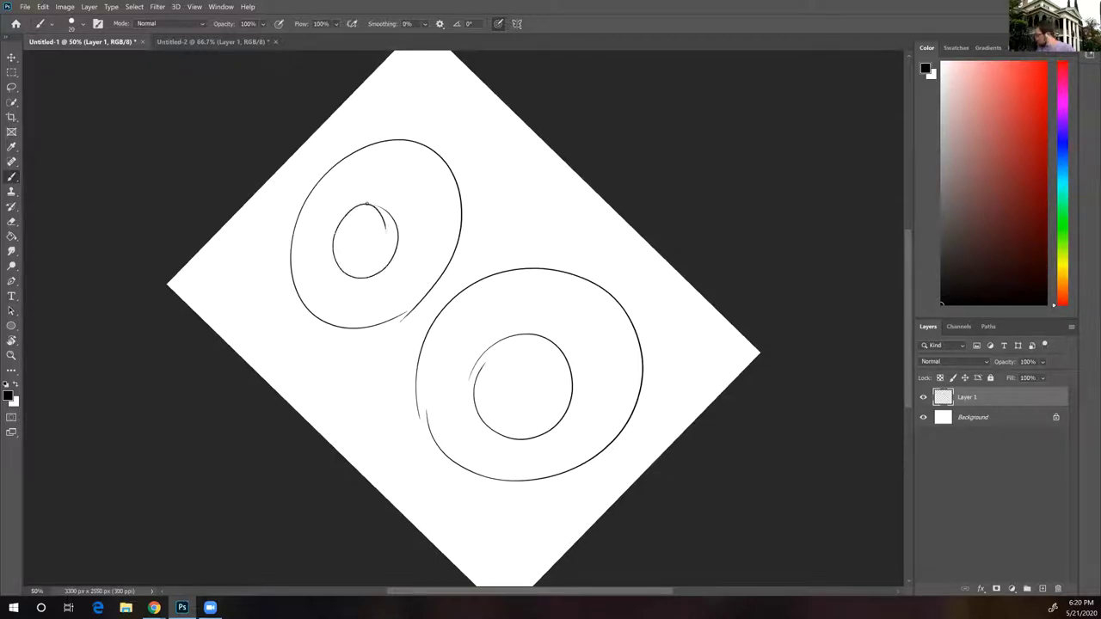
{"action": "left_click", "coordinate": [1080, 605]}
{"action": "left_click", "coordinate": [1084, 606]}
Remove both large ovals and their inner circles from Layer 1
{"action": "key", "text": "ctrl+z"}
{"action": "key", "text": "ctrl+z"}
{"action": "key", "text": "ctrl+z"}
{"action": "key", "text": "ctrl+z"}
{"action": "key", "text": "ctrl+z"}
{"action": "key", "text": "ctrl+z"}
{"action": "key", "text": "ctrl+z"}
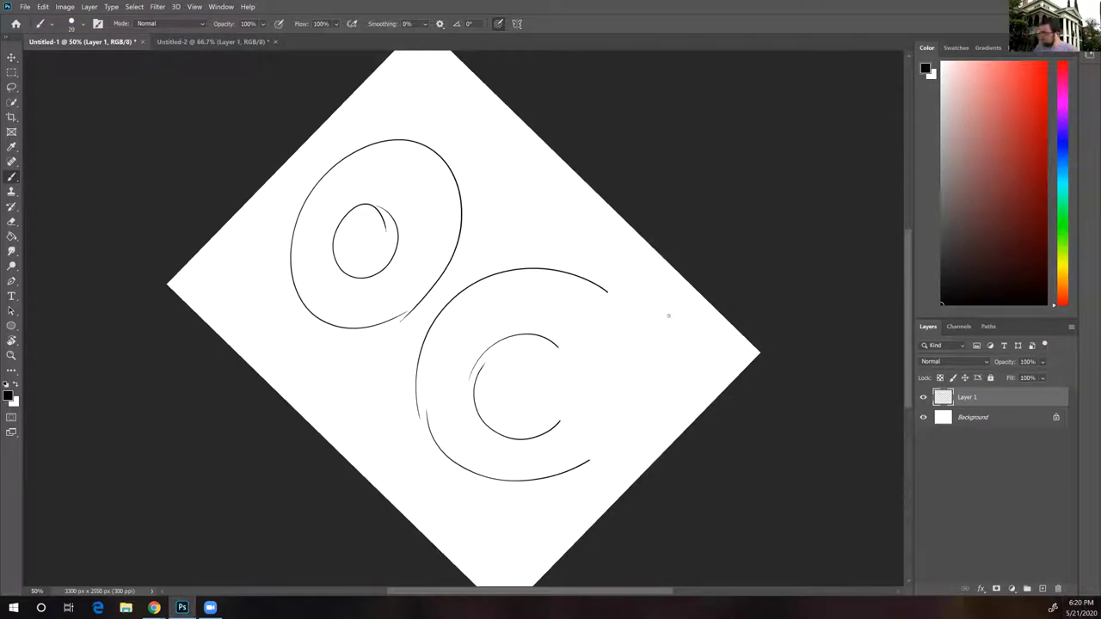
{"action": "key", "text": "ctrl+z"}
{"action": "key", "text": "ctrl+z"}
{"action": "key", "text": "ctrl+z"}
{"action": "key", "text": "ctrl+z"}
{"action": "key", "text": "ctrl+z"}
{"action": "key", "text": "ctrl+z"}
{"action": "key", "text": "ctrl+z"}
{"action": "key", "text": "ctrl+z"}
{"action": "key", "text": "ctrl+z"}
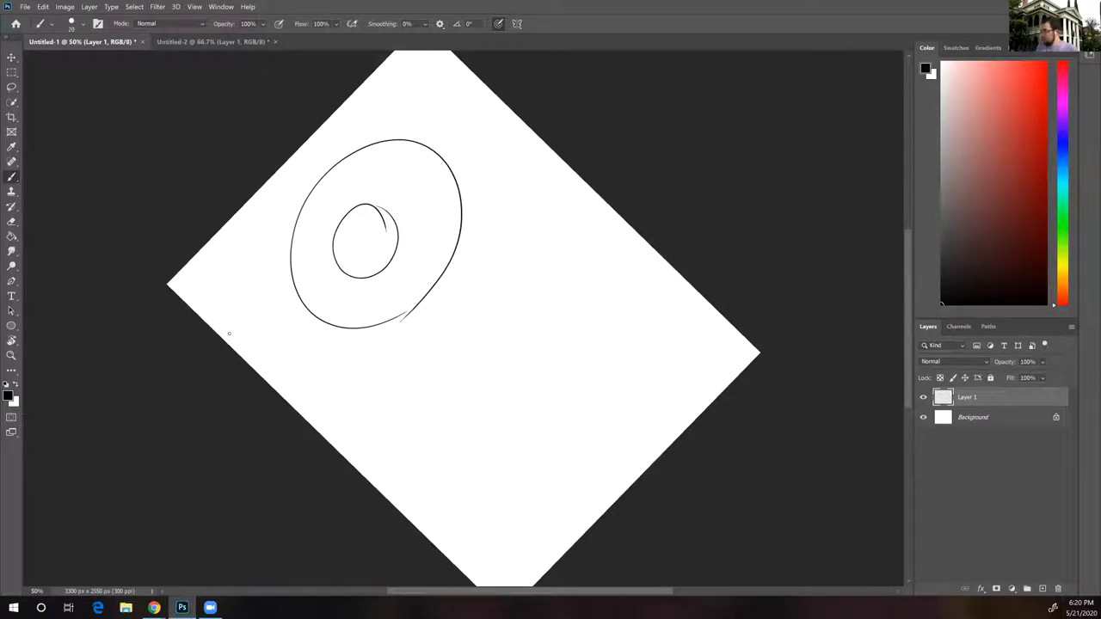
{"action": "key", "text": "ctrl+z"}
{"action": "key", "text": "ctrl+z"}
{"action": "key", "text": "ctrl+z"}
{"action": "key", "text": "ctrl+z"}
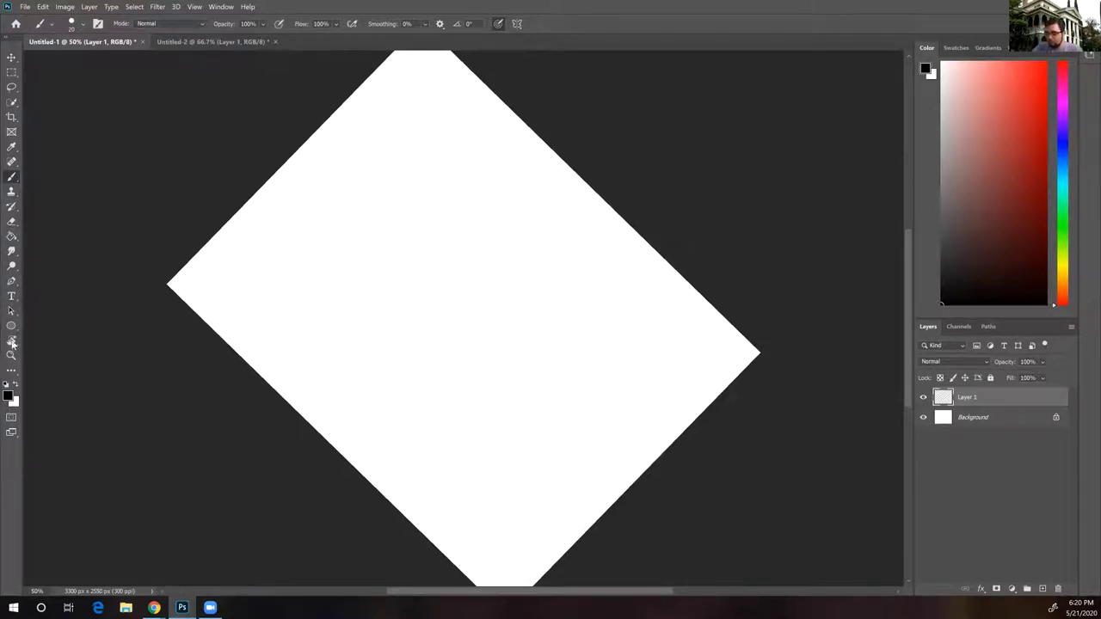
Rotate the canvas view back to 0° with the Rotate View tool
{"action": "key", "text": "r"}
{"action": "left_click_drag", "start_coordinate": [456, 358], "coordinate": [468, 318]}
{"action": "left_click_drag", "start_coordinate": [477, 251], "coordinate": [489, 237]}
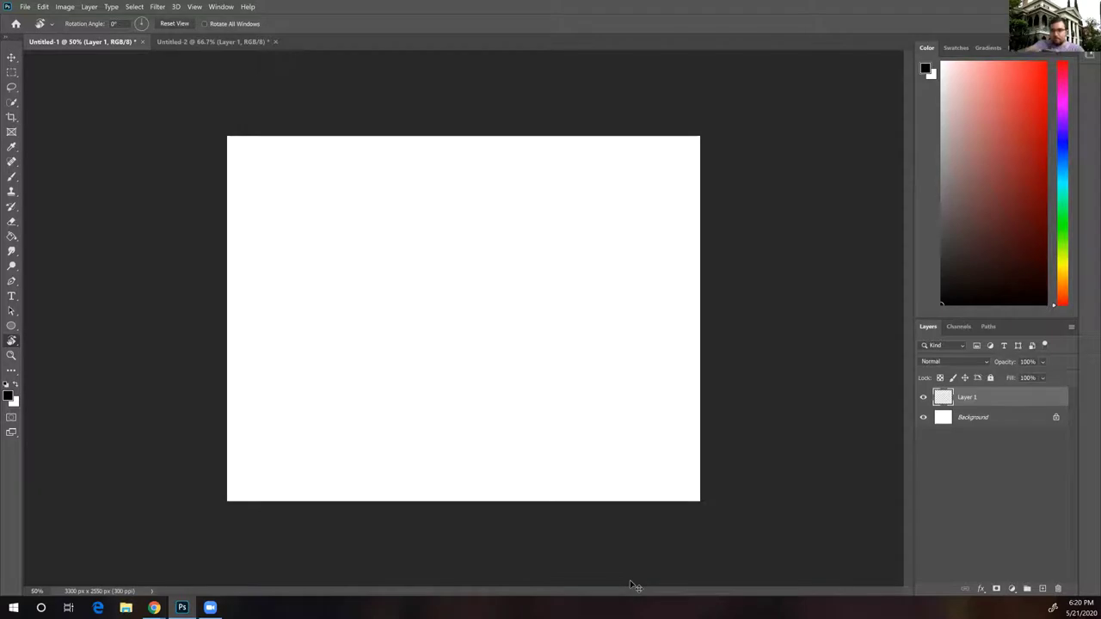
Brush a straight black horizon line across the middle of the page on Layer 1, with a vanishing-point dot at each end
{"action": "key", "text": "ctrl+plus"}
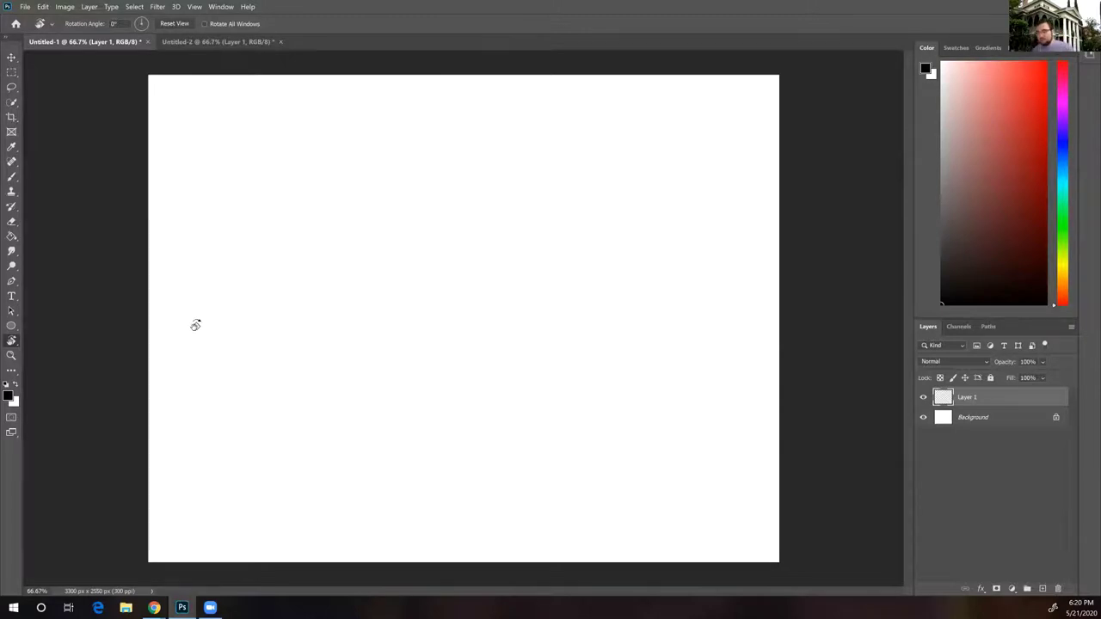
{"action": "left_click", "coordinate": [12, 176]}
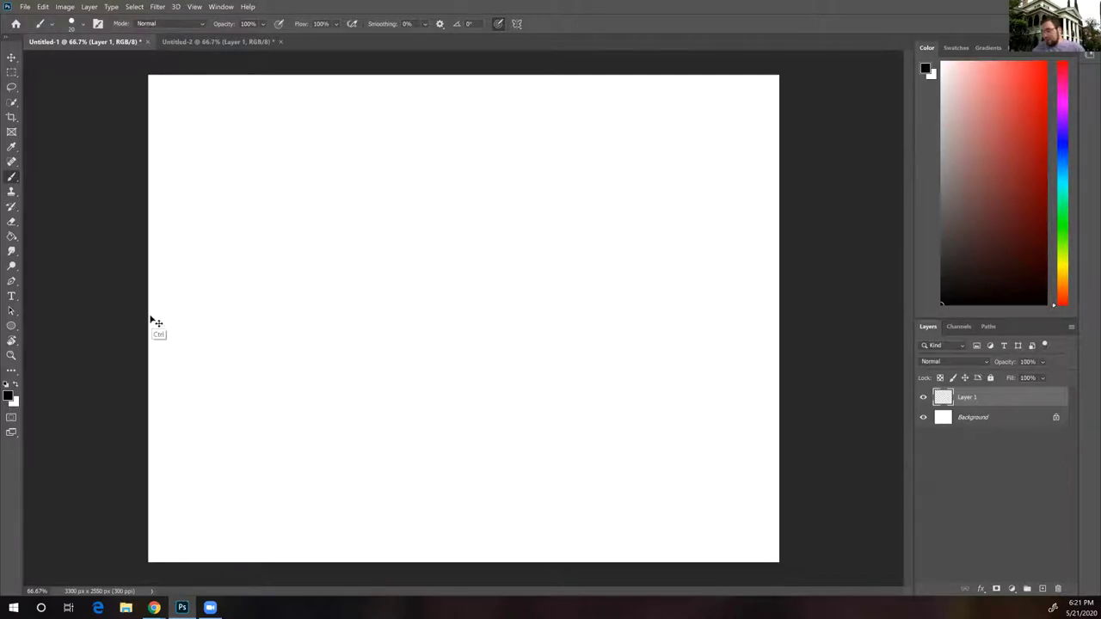
{"action": "left_click_drag", "start_coordinate": [151, 331], "coordinate": [344, 311]}
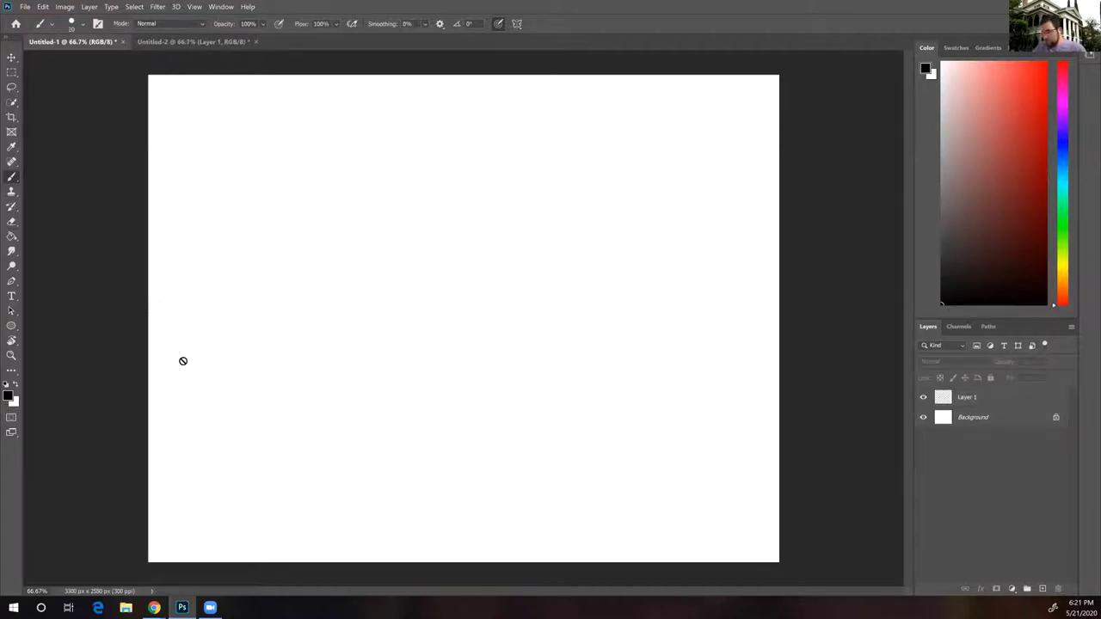
{"action": "left_click", "coordinate": [1002, 396]}
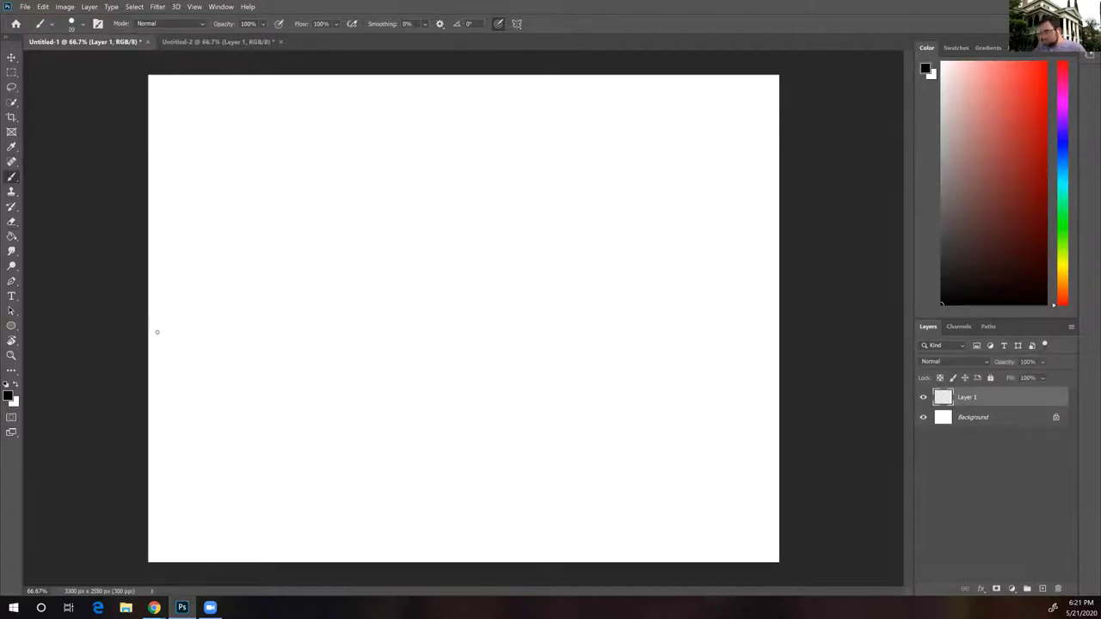
{"action": "left_click", "coordinate": [326, 329], "text": "shift"}
{"action": "left_click", "coordinate": [695, 329], "text": "shift"}
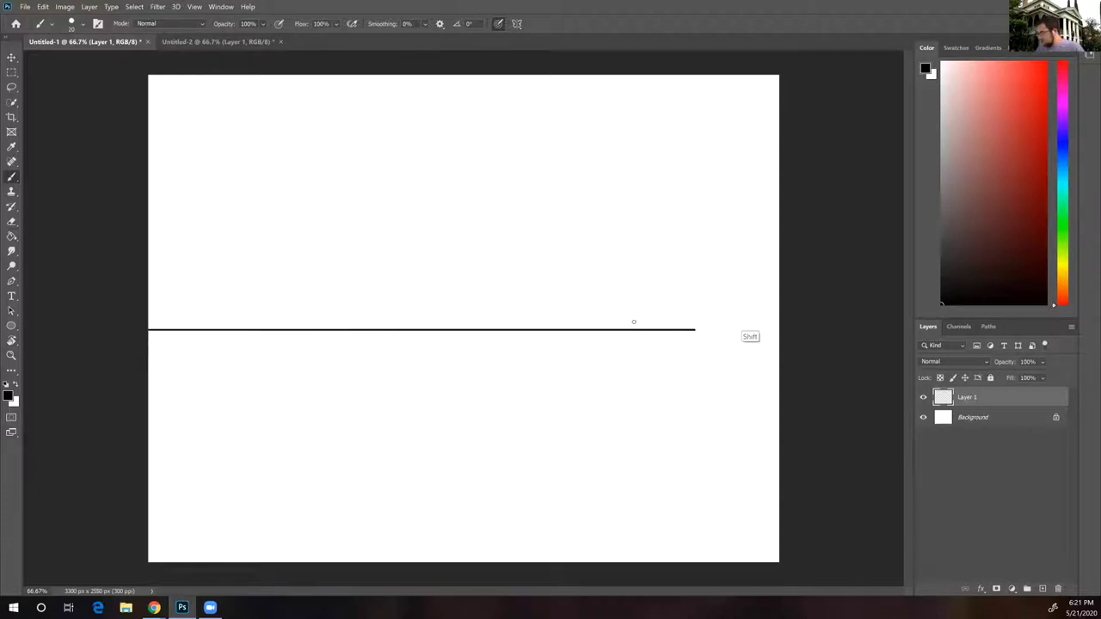
{"action": "left_click", "coordinate": [791, 329], "text": "shift"}
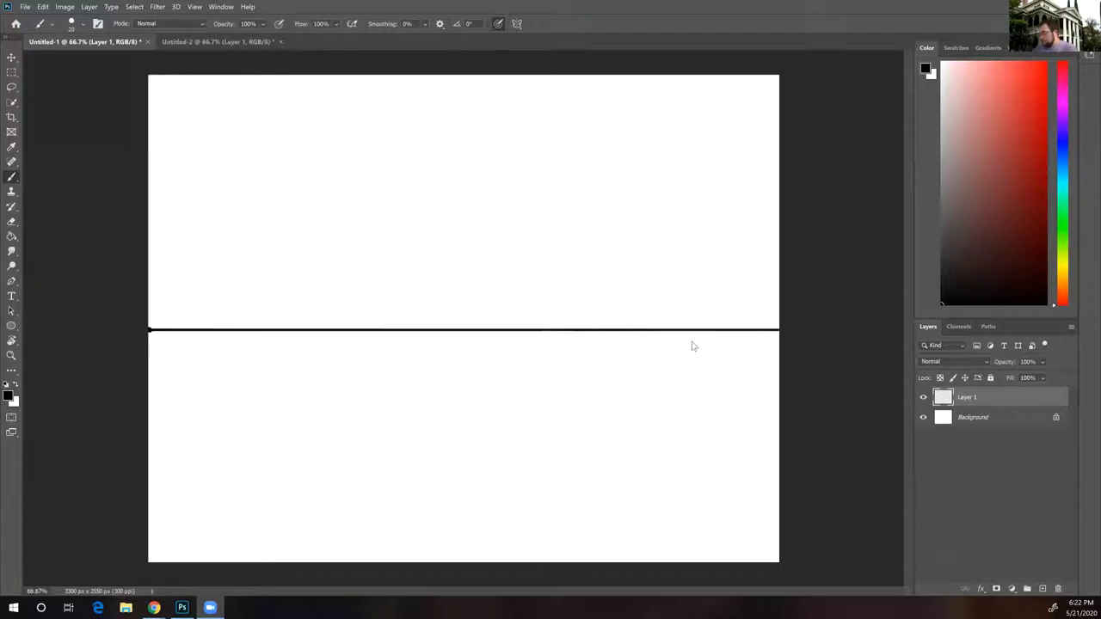
{"action": "left_click", "coordinate": [777, 328]}
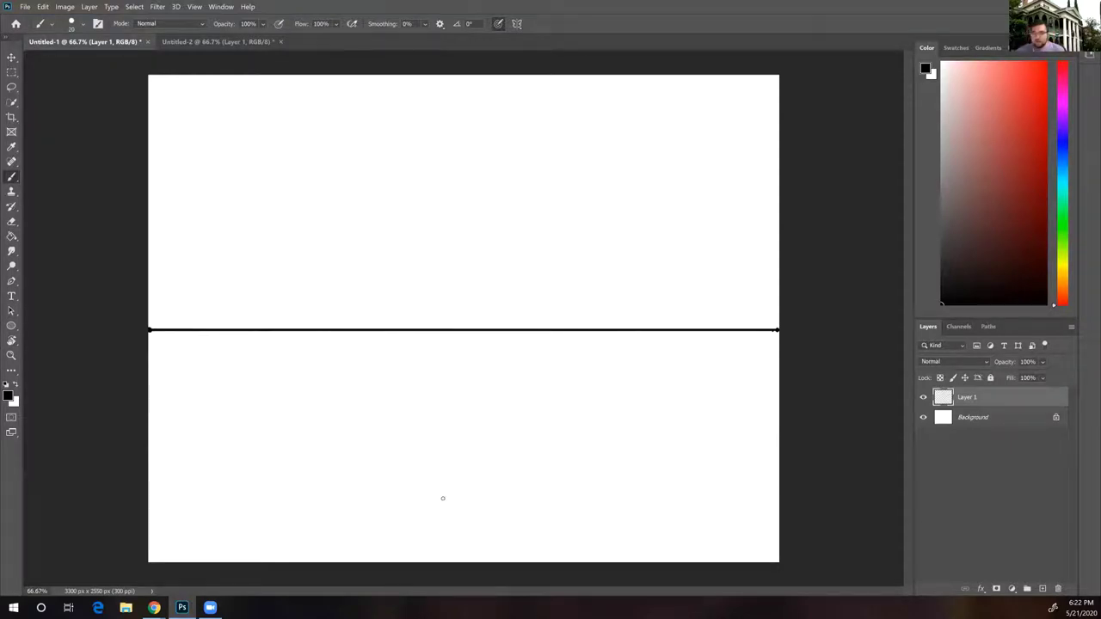
Draw a short vertical edge below the horizon line and connect its two ends to both vanishing points with guide lines
{"action": "left_click_drag", "start_coordinate": [439, 377], "coordinate": [437, 487]}
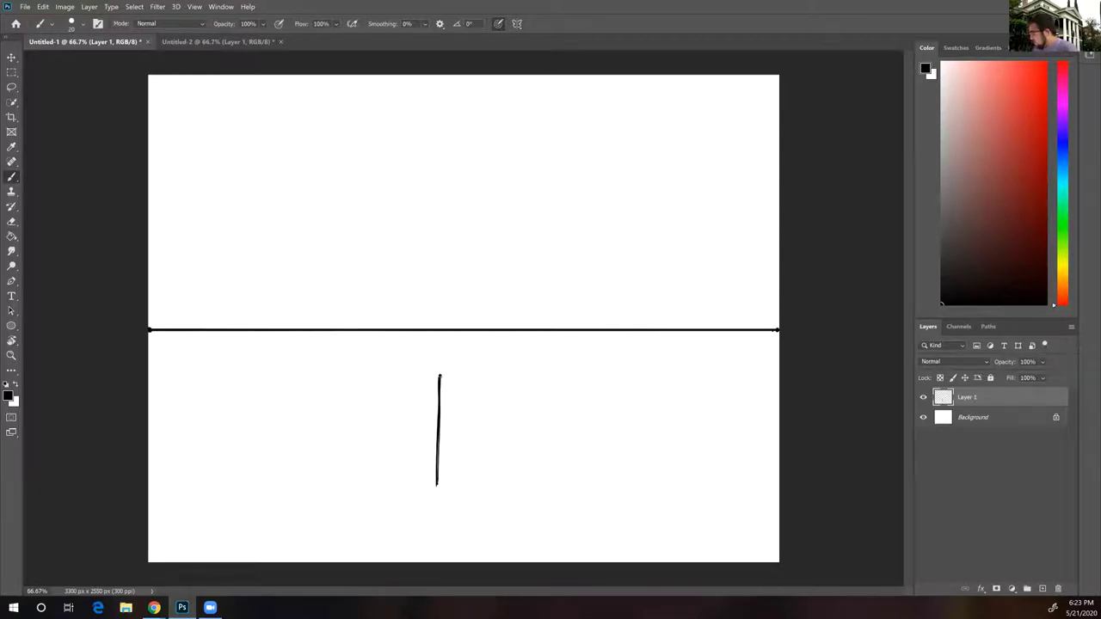
{"action": "left_click", "coordinate": [776, 329], "text": "shift"}
{"action": "left_click_drag", "start_coordinate": [438, 484], "coordinate": [779, 341]}
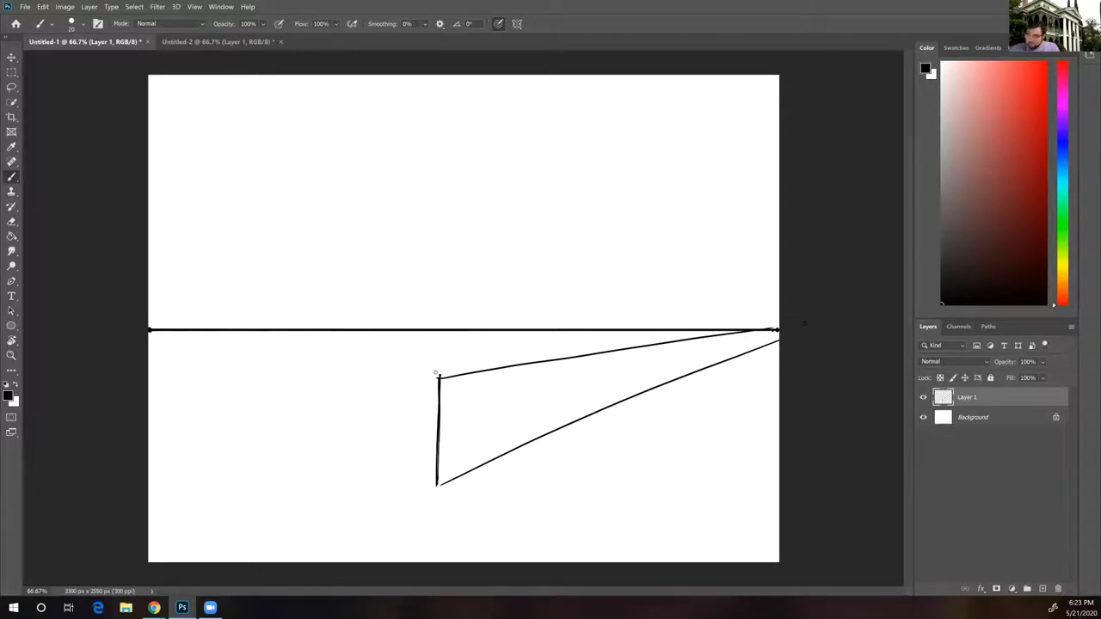
{"action": "left_click_drag", "start_coordinate": [437, 377], "coordinate": [153, 327]}
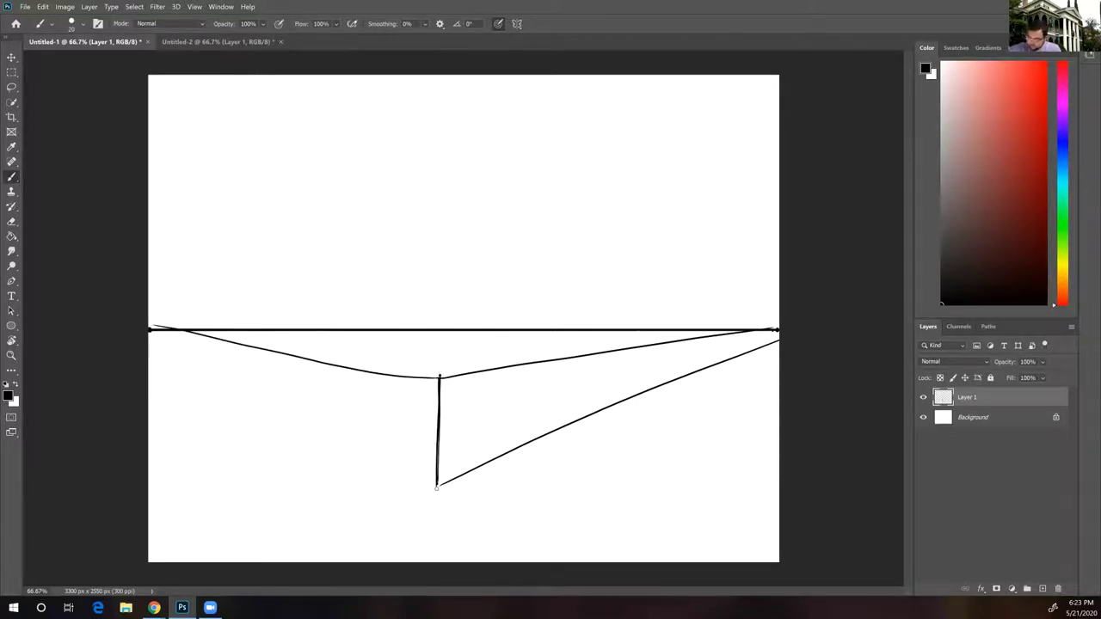
{"action": "left_click_drag", "start_coordinate": [329, 442], "coordinate": [150, 335]}
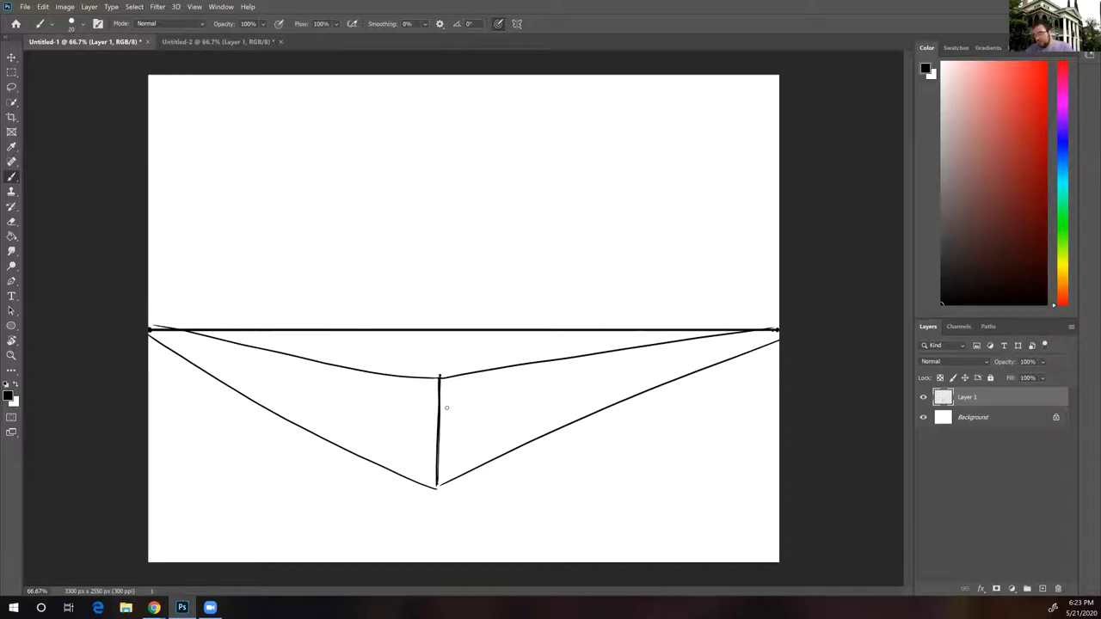
{"action": "left_click", "coordinate": [437, 427]}
{"action": "key", "text": "ctrl+z"}
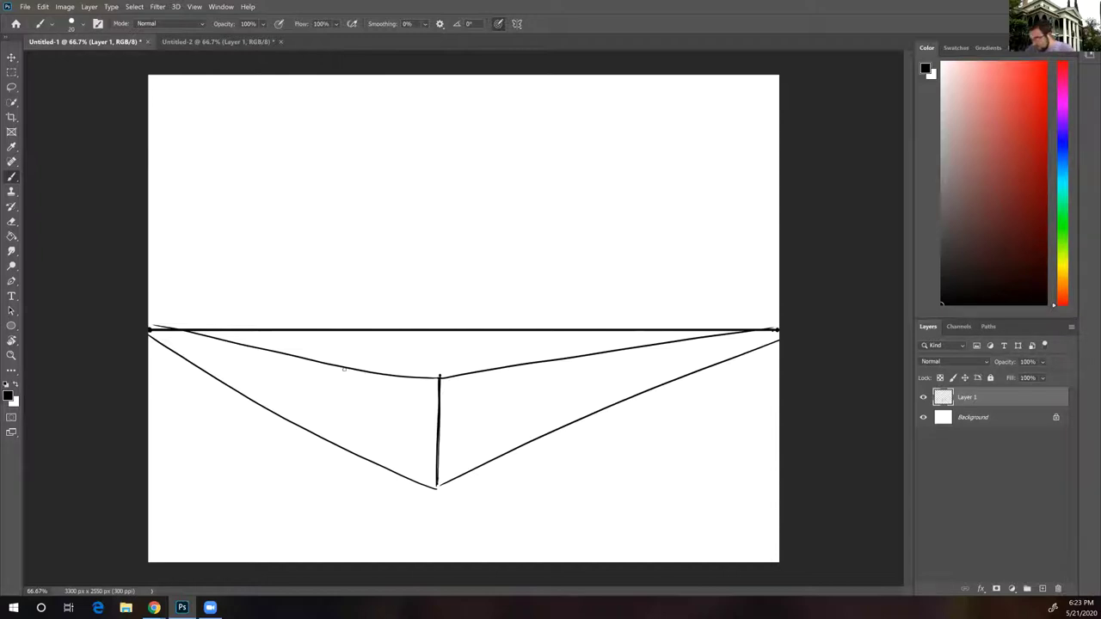
Add the lower box's two outer verticals between the guide lines, and run lines from their upper ends to the opposite vanishing points
{"action": "mouse_move", "coordinate": [335, 366]}
{"action": "left_mouse_down"}
{"action": "mouse_move", "coordinate": [335, 445]}
{"action": "mouse_move", "coordinate": [334, 398]}
{"action": "left_mouse_up"}
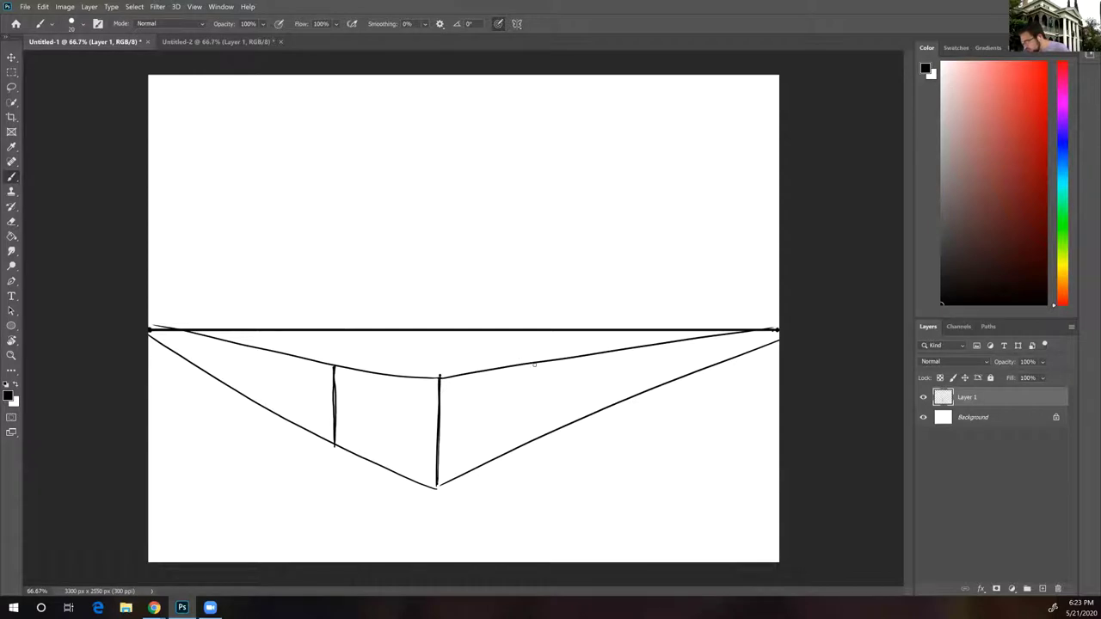
{"action": "left_click_drag", "start_coordinate": [535, 364], "coordinate": [535, 440]}
{"action": "left_click_drag", "start_coordinate": [534, 399], "coordinate": [534, 365]}
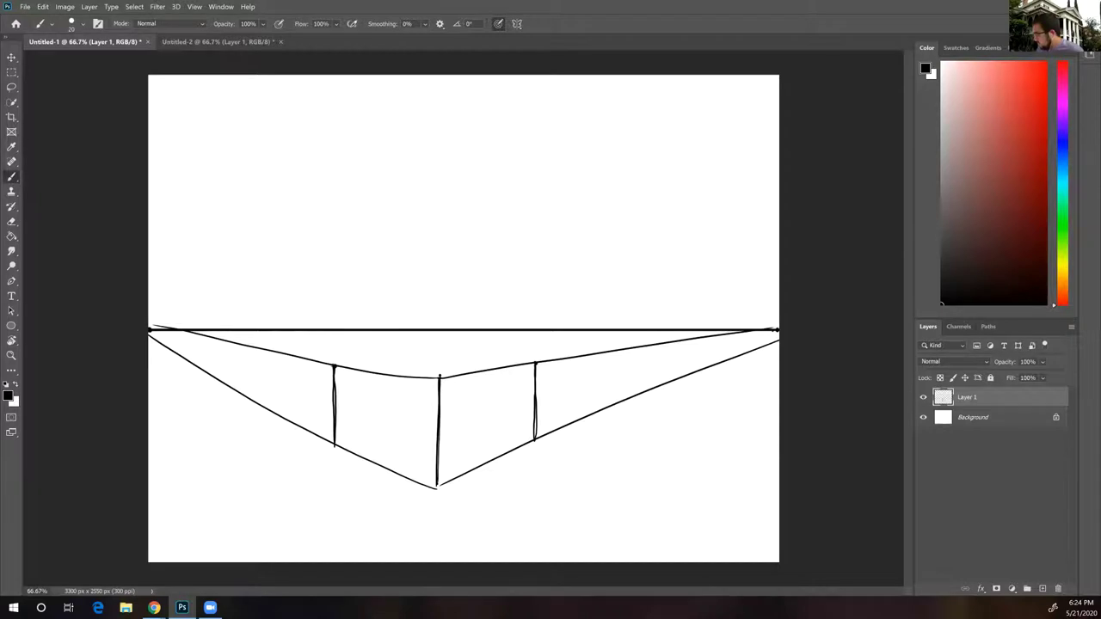
{"action": "left_click_drag", "start_coordinate": [334, 366], "coordinate": [774, 330]}
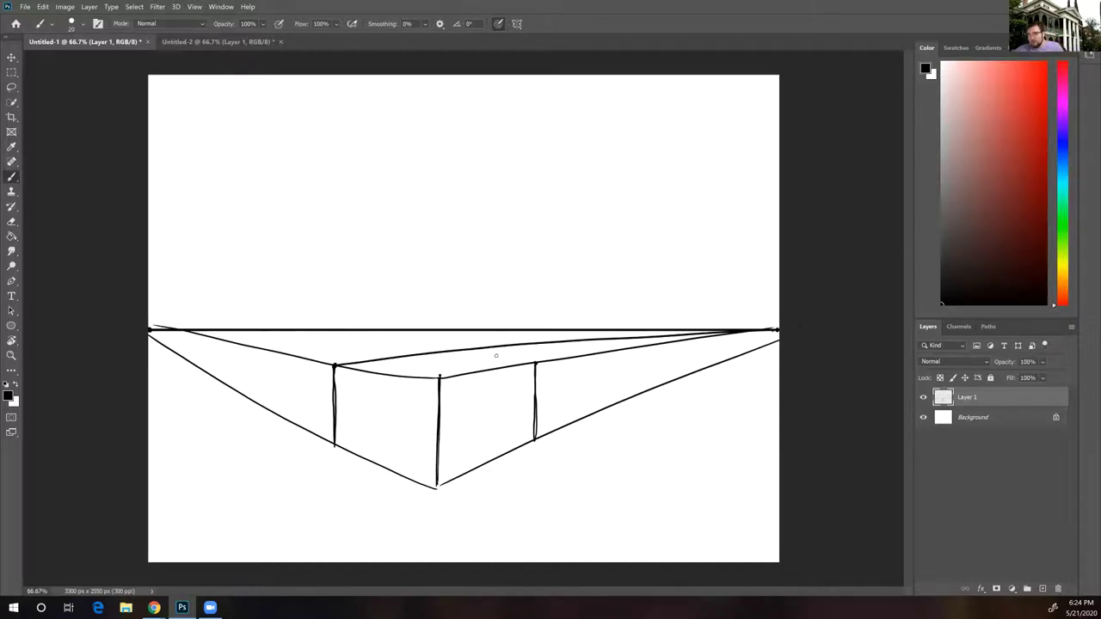
{"action": "left_click_drag", "start_coordinate": [534, 362], "coordinate": [411, 352]}
{"action": "left_click_drag", "start_coordinate": [275, 337], "coordinate": [151, 330]}
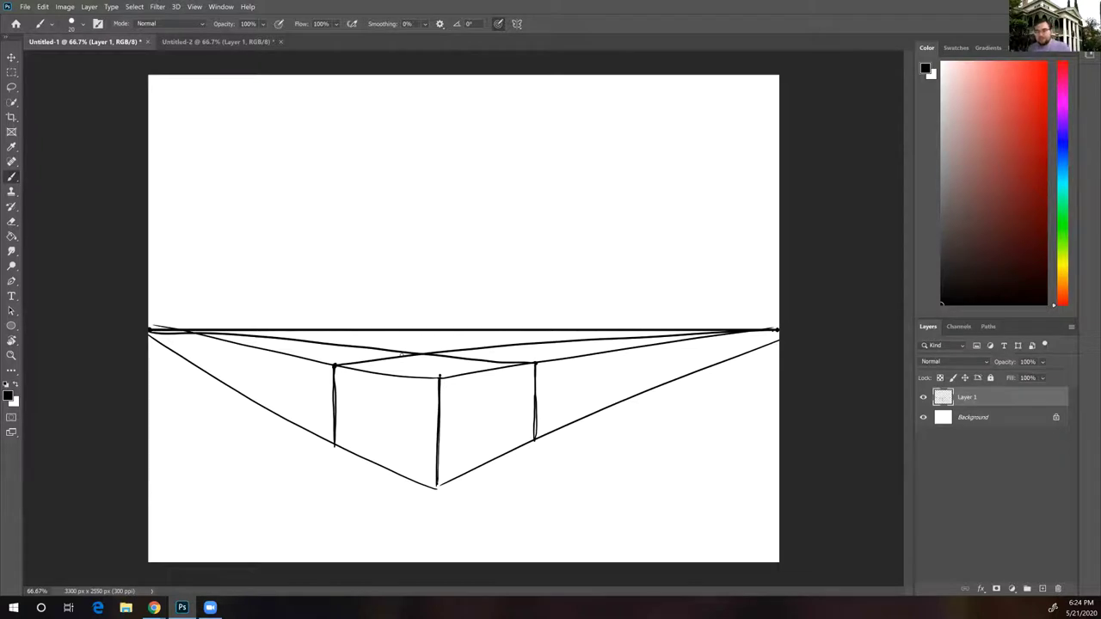
Go over the lower box's outer, top back and bottom edges with heavier strokes
{"action": "mouse_move", "coordinate": [335, 447]}
{"action": "left_mouse_down"}
{"action": "mouse_move", "coordinate": [334, 366]}
{"action": "mouse_move", "coordinate": [419, 353]}
{"action": "left_mouse_up"}
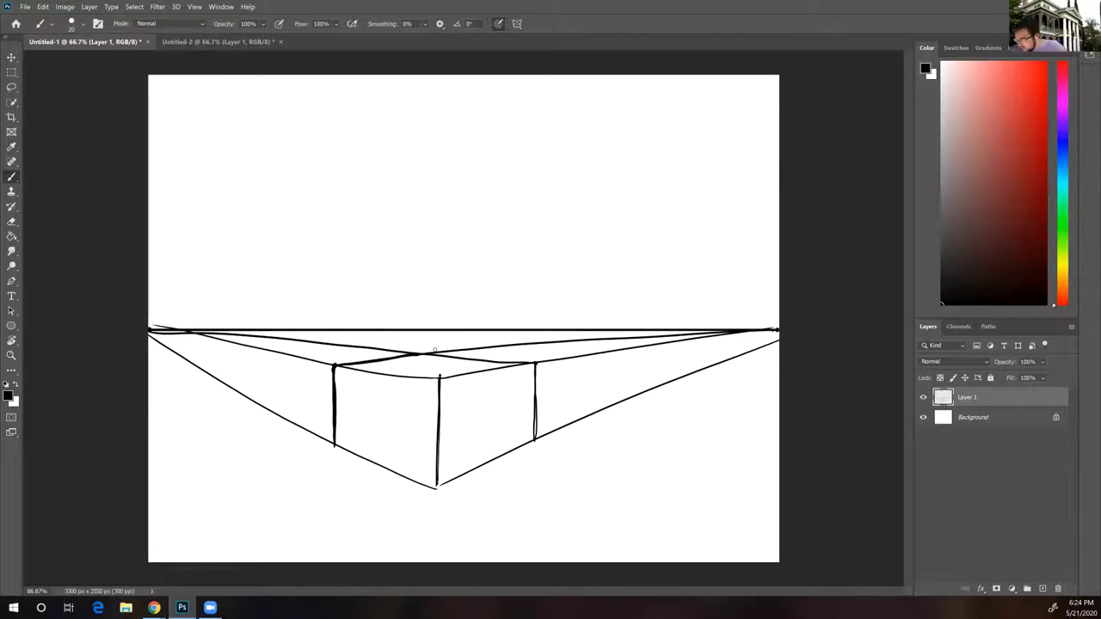
{"action": "mouse_move", "coordinate": [420, 355]}
{"action": "left_mouse_down"}
{"action": "mouse_move", "coordinate": [535, 366]}
{"action": "mouse_move", "coordinate": [534, 440]}
{"action": "mouse_move", "coordinate": [436, 488]}
{"action": "left_mouse_up"}
{"action": "left_click_drag", "start_coordinate": [335, 443], "coordinate": [436, 490]}
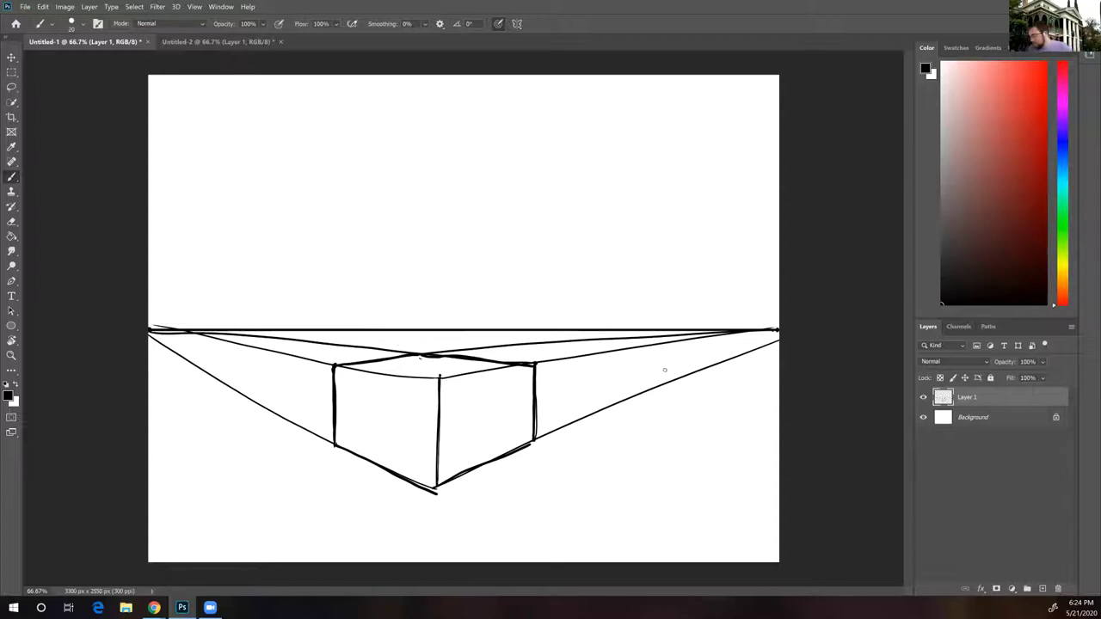
Remove the old horizon and guide lines outside the box, and draw a new horizon line across the page just above it
{"action": "key", "text": "ctrl+z"}
{"action": "key", "text": "ctrl+z"}
{"action": "key", "text": "ctrl+z"}
{"action": "key", "text": "ctrl+z"}
{"action": "key", "text": "ctrl+z"}
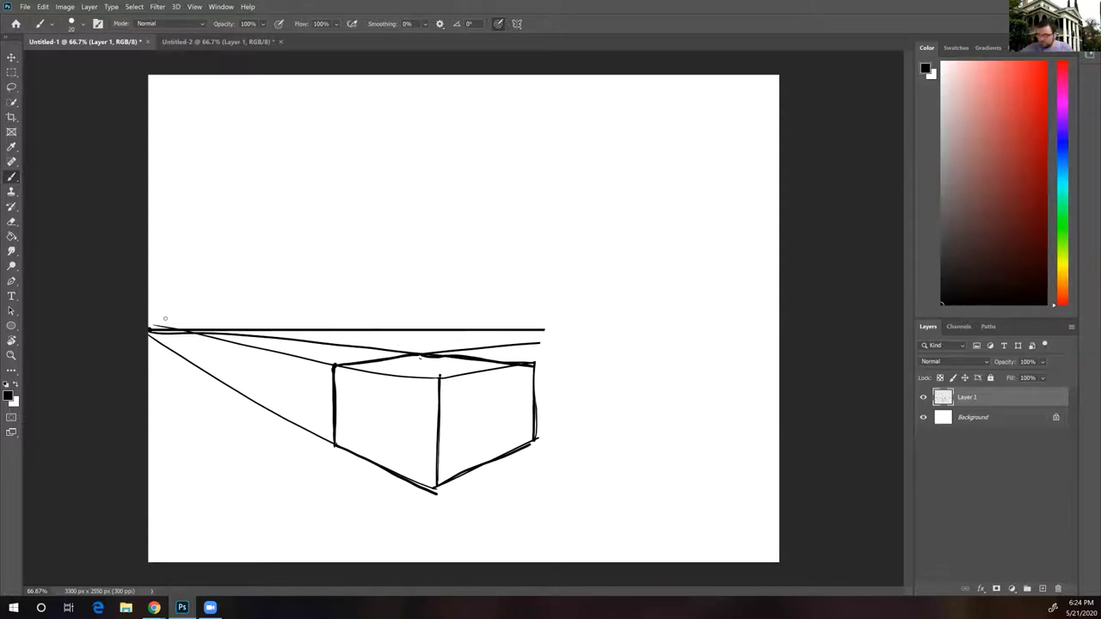
{"action": "key", "text": "ctrl+z"}
{"action": "key", "text": "ctrl+z"}
{"action": "key", "text": "ctrl+z"}
{"action": "key", "text": "ctrl+z"}
{"action": "key", "text": "ctrl+z"}
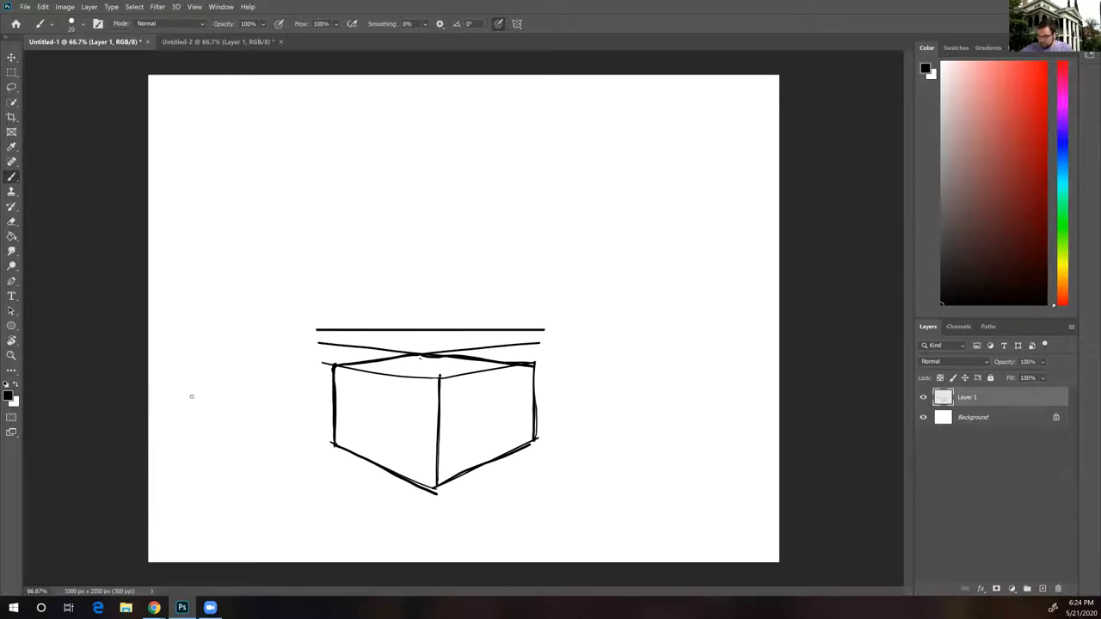
{"action": "key", "text": "ctrl+z"}
{"action": "key", "text": "ctrl+z"}
{"action": "key", "text": "ctrl+z"}
{"action": "key", "text": "ctrl+z"}
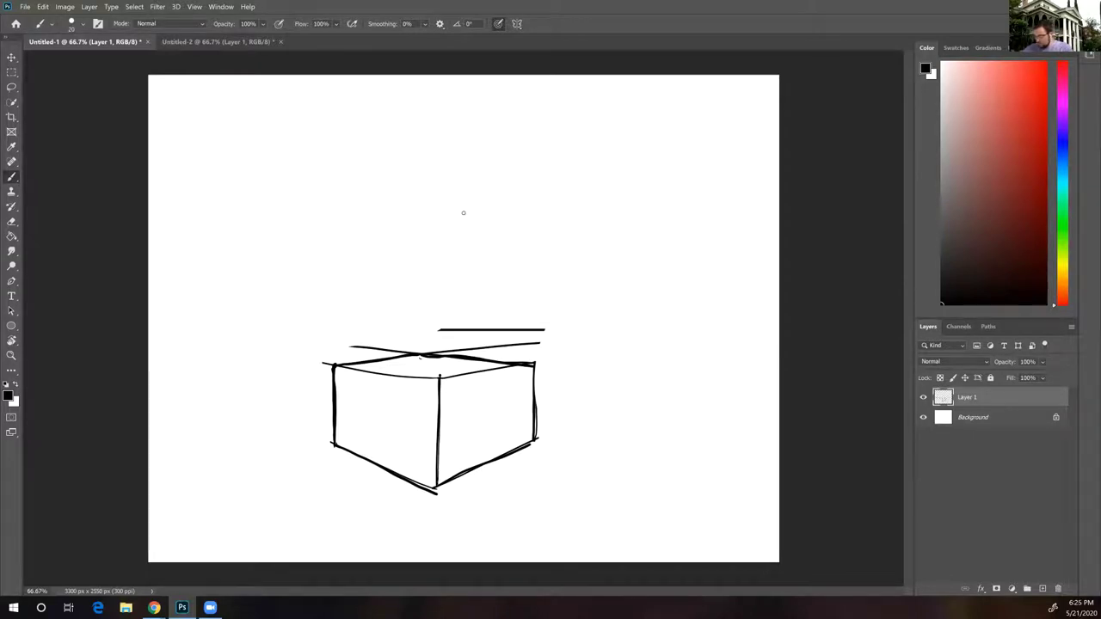
{"action": "key", "text": "ctrl+z"}
{"action": "key", "text": "ctrl+z"}
{"action": "key", "text": "ctrl+z"}
{"action": "key", "text": "ctrl+z"}
{"action": "key", "text": "ctrl+z"}
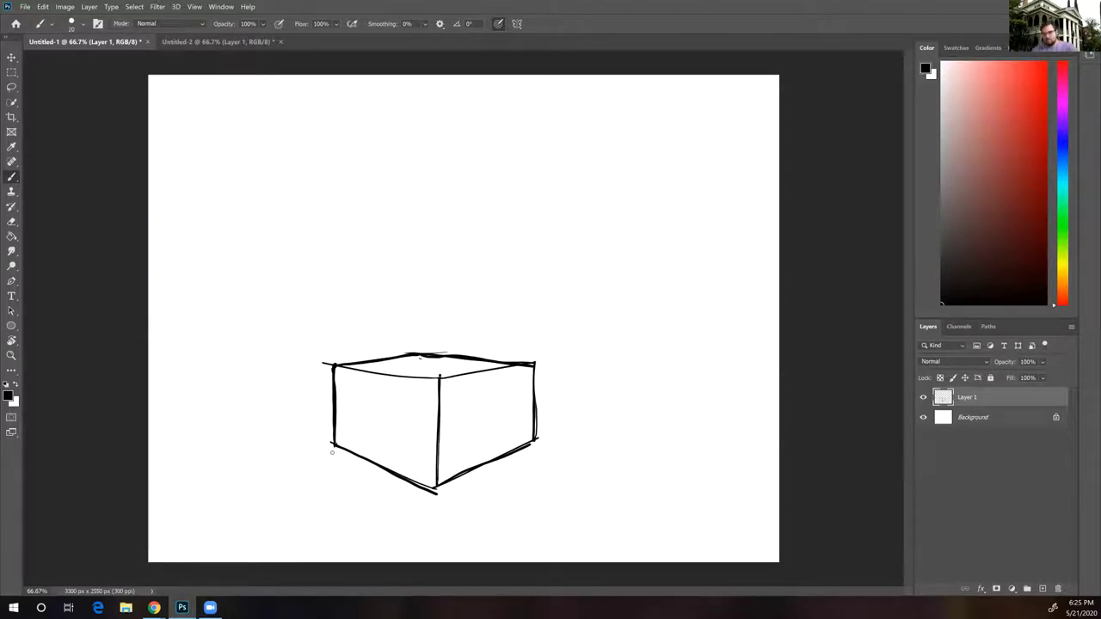
{"action": "left_click_drag", "start_coordinate": [147, 323], "coordinate": [773, 324]}
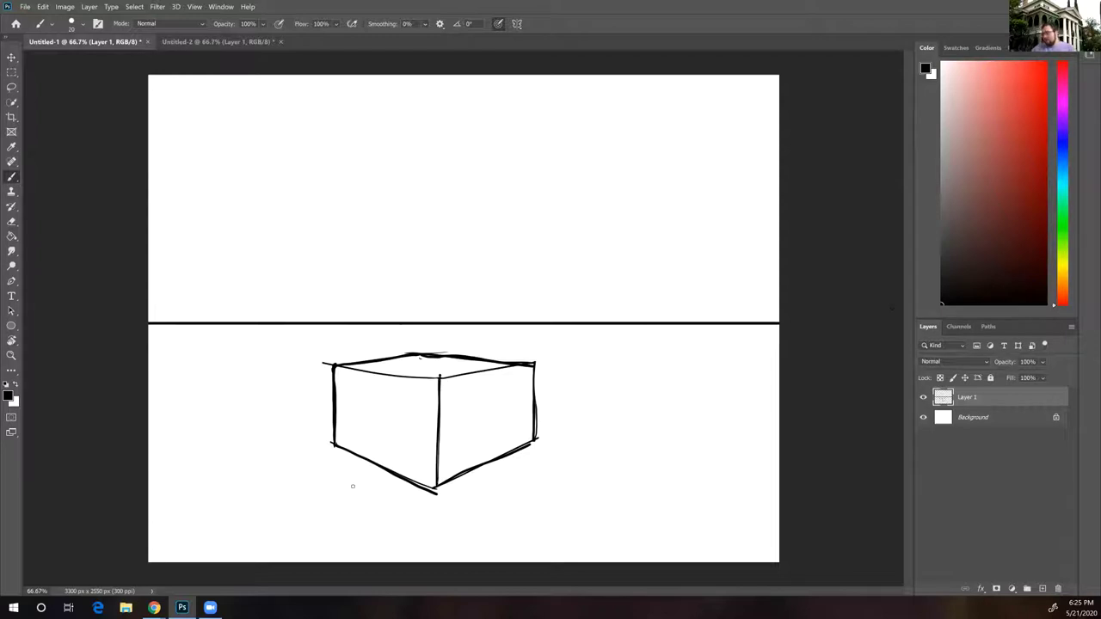
{"action": "mouse_move", "coordinate": [493, 178]}
{"action": "left_mouse_down"}
{"action": "mouse_move", "coordinate": [462, 214]}
{"action": "mouse_move", "coordinate": [495, 194]}
{"action": "left_mouse_up"}
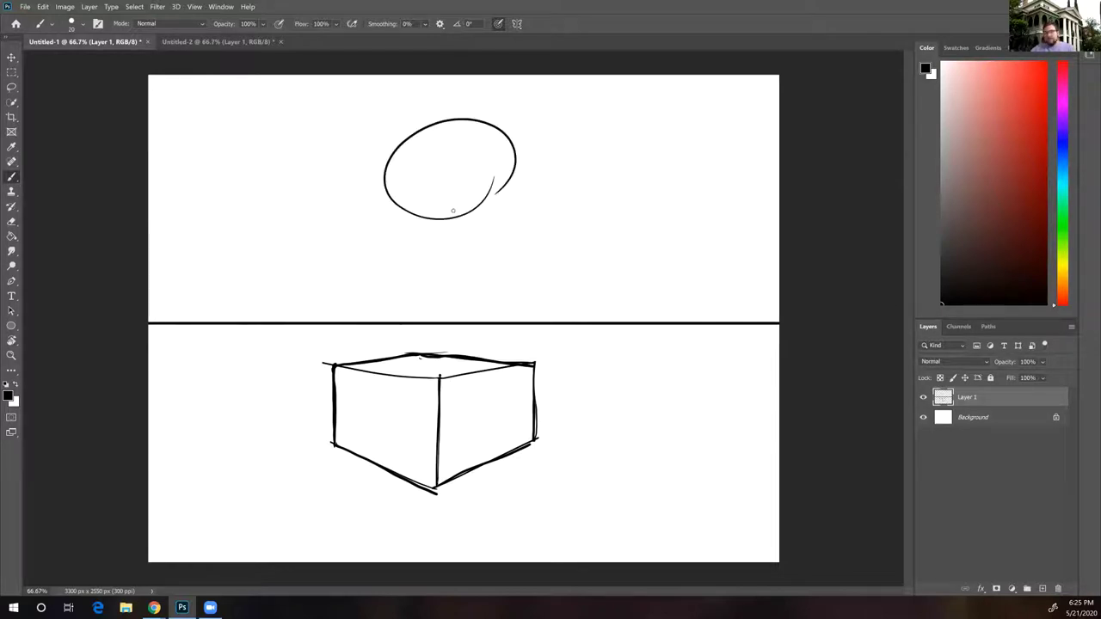
{"action": "key", "text": "ctrl+z"}
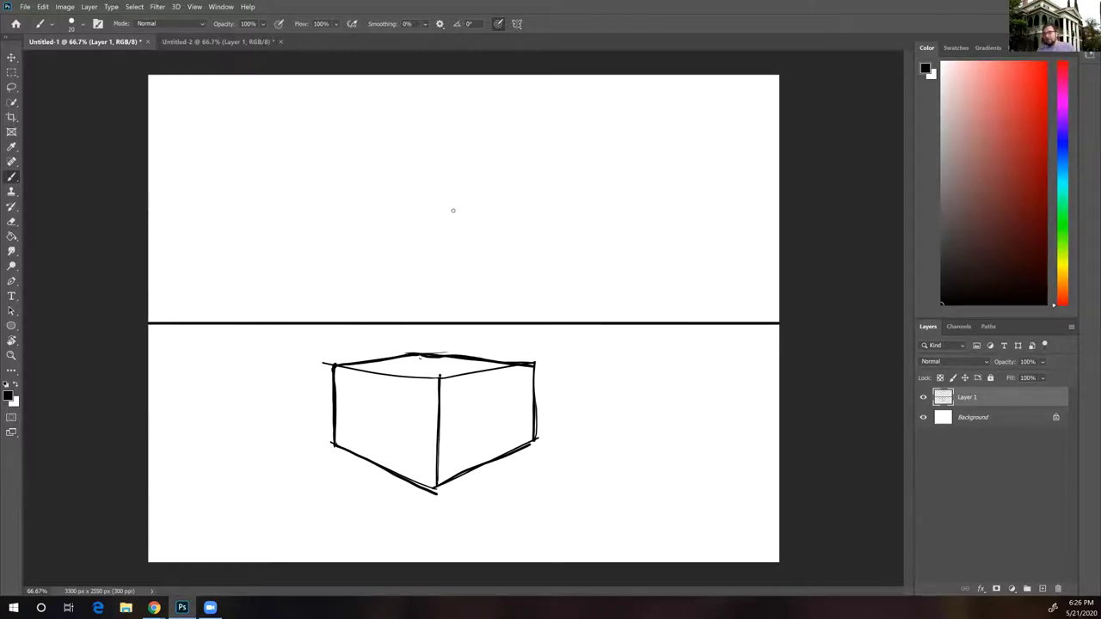
{"action": "left_click_drag", "start_coordinate": [384, 170], "coordinate": [385, 176]}
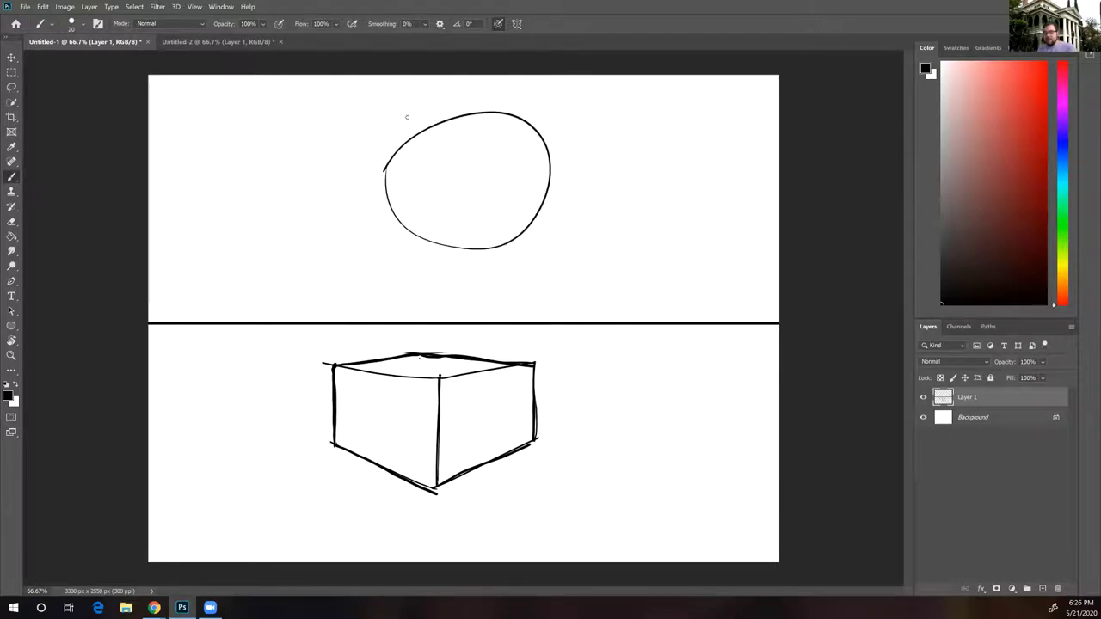
{"action": "key", "text": "ctrl+z"}
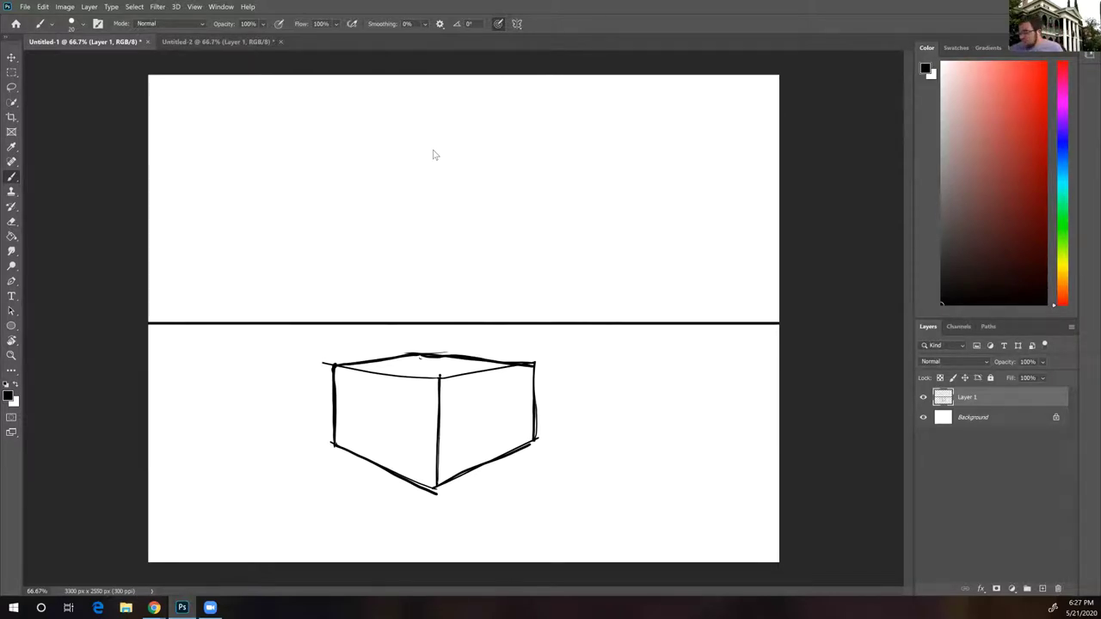
Draw a vertical edge above the horizon line and connect its two ends to the horizon's ends with guide lines
{"action": "left_click", "coordinate": [11, 180]}
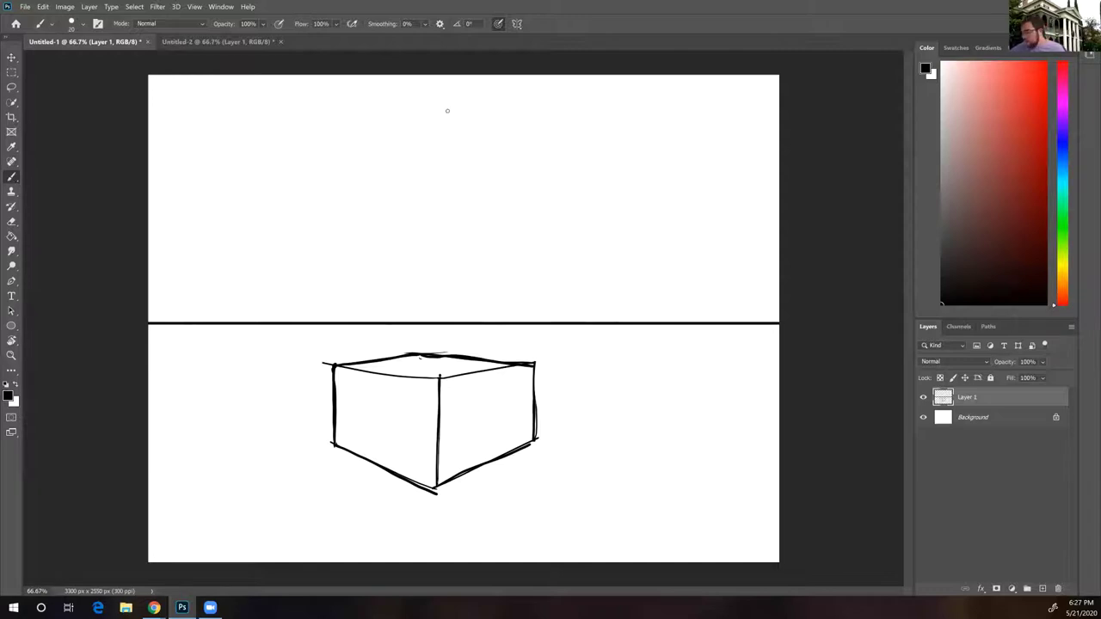
{"action": "left_click_drag", "start_coordinate": [442, 118], "coordinate": [440, 225]}
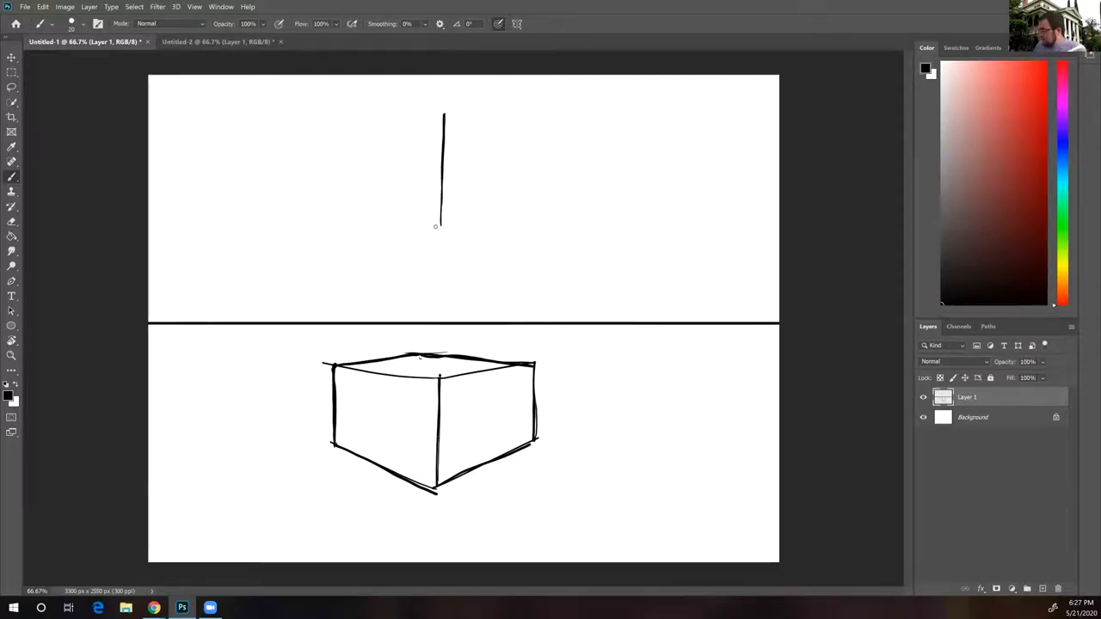
{"action": "left_click_drag", "start_coordinate": [440, 226], "coordinate": [147, 335]}
{"action": "mouse_move", "coordinate": [441, 113]}
{"action": "left_mouse_down"}
{"action": "mouse_move", "coordinate": [240, 246]}
{"action": "mouse_move", "coordinate": [150, 332]}
{"action": "left_mouse_up"}
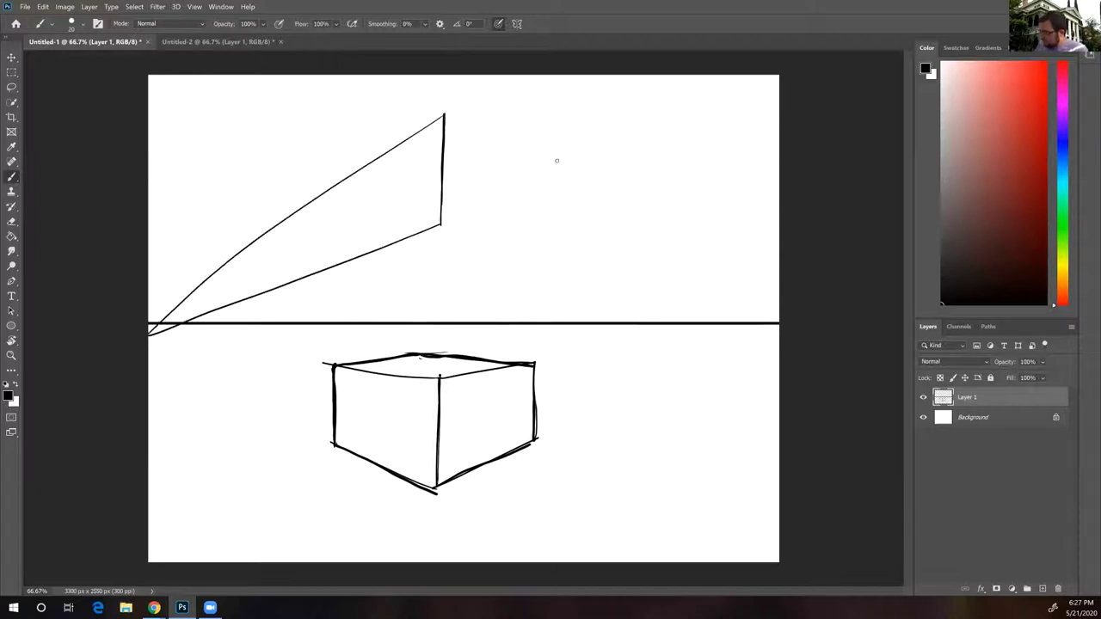
{"action": "mouse_move", "coordinate": [440, 225]}
{"action": "left_mouse_down"}
{"action": "mouse_move", "coordinate": [566, 254]}
{"action": "mouse_move", "coordinate": [757, 328]}
{"action": "left_mouse_up"}
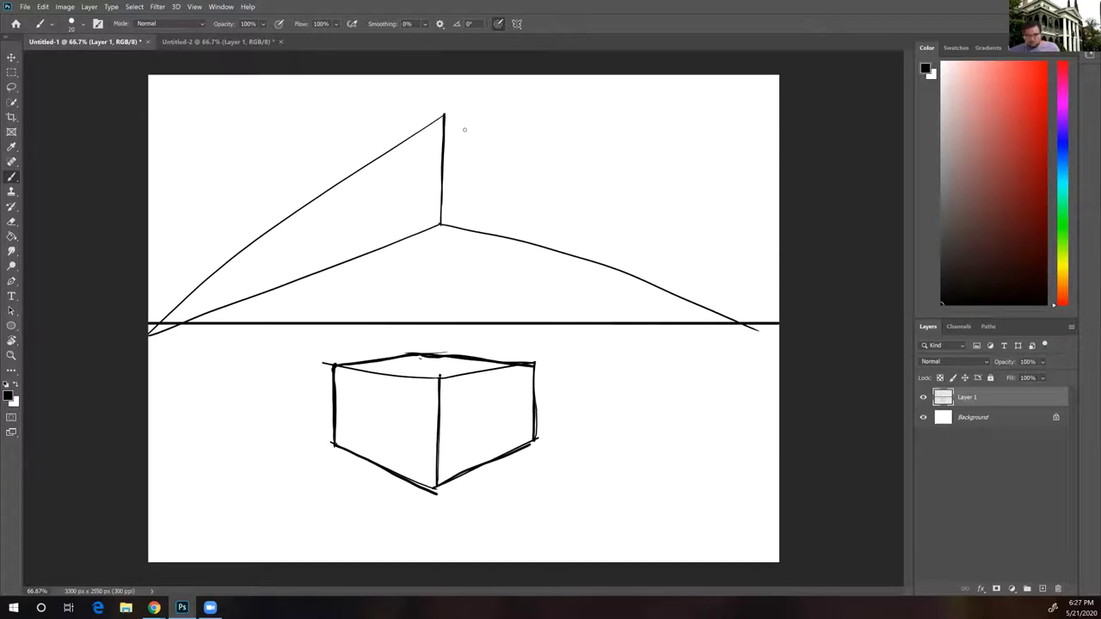
{"action": "key", "text": "ctrl+z"}
{"action": "left_click_drag", "start_coordinate": [440, 225], "coordinate": [777, 323]}
{"action": "left_click_drag", "start_coordinate": [443, 114], "coordinate": [778, 323]}
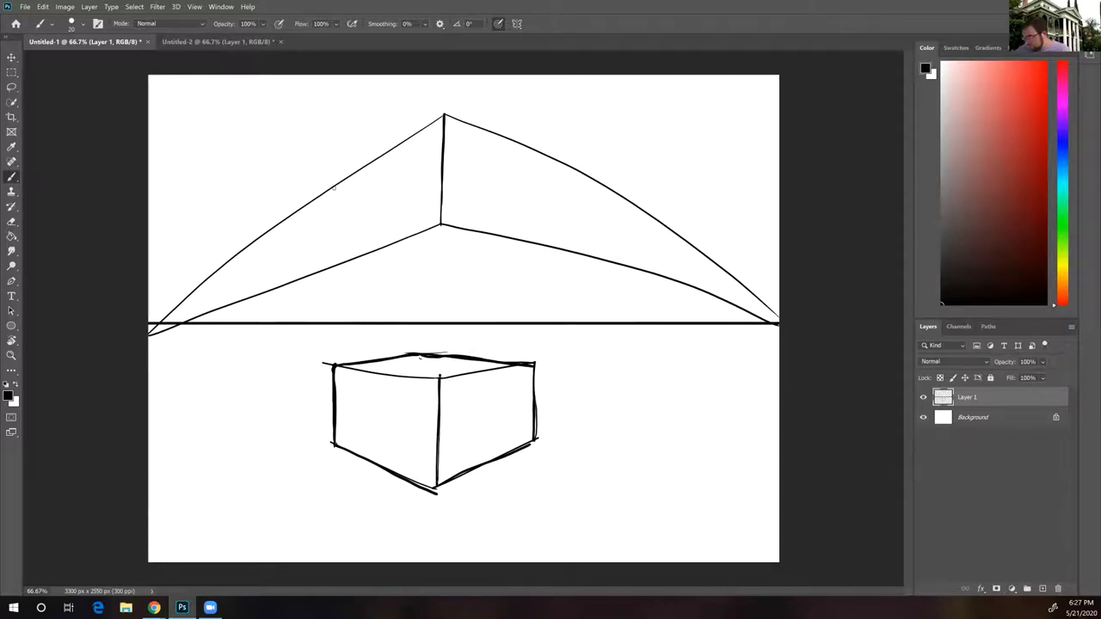
Add the upper box's two outer verticals between the guide lines, and run lines from their lower ends to the opposite vanishing points
{"action": "mouse_move", "coordinate": [335, 184]}
{"action": "left_mouse_down"}
{"action": "mouse_move", "coordinate": [338, 265]}
{"action": "mouse_move", "coordinate": [335, 184]}
{"action": "mouse_move", "coordinate": [335, 212]}
{"action": "left_mouse_up"}
{"action": "left_click_drag", "start_coordinate": [540, 241], "coordinate": [541, 153]}
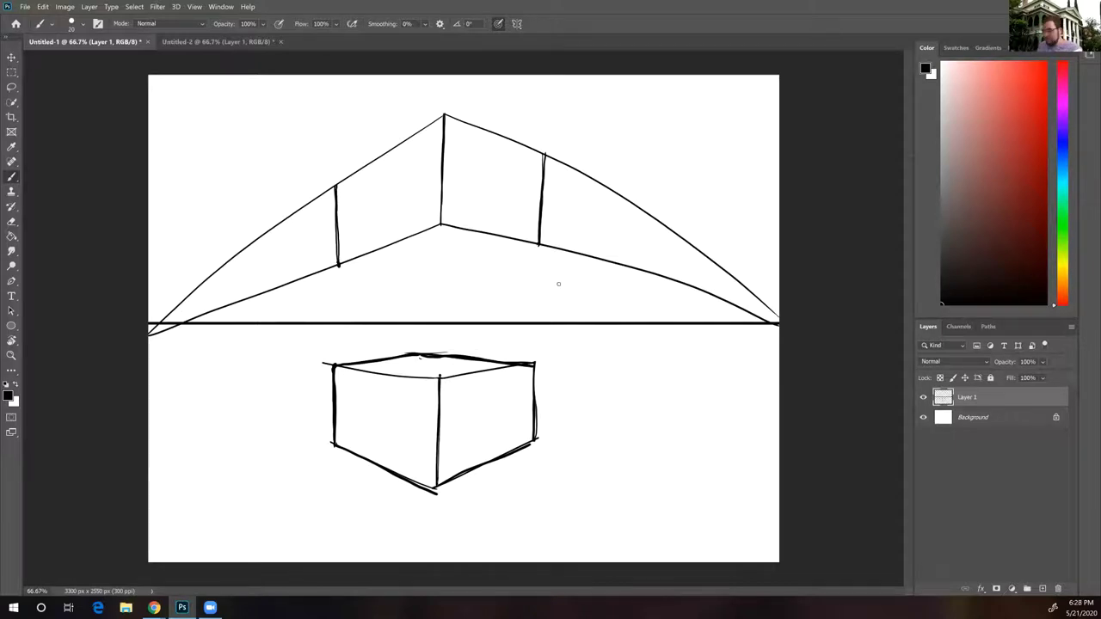
{"action": "left_click_drag", "start_coordinate": [539, 246], "coordinate": [148, 335]}
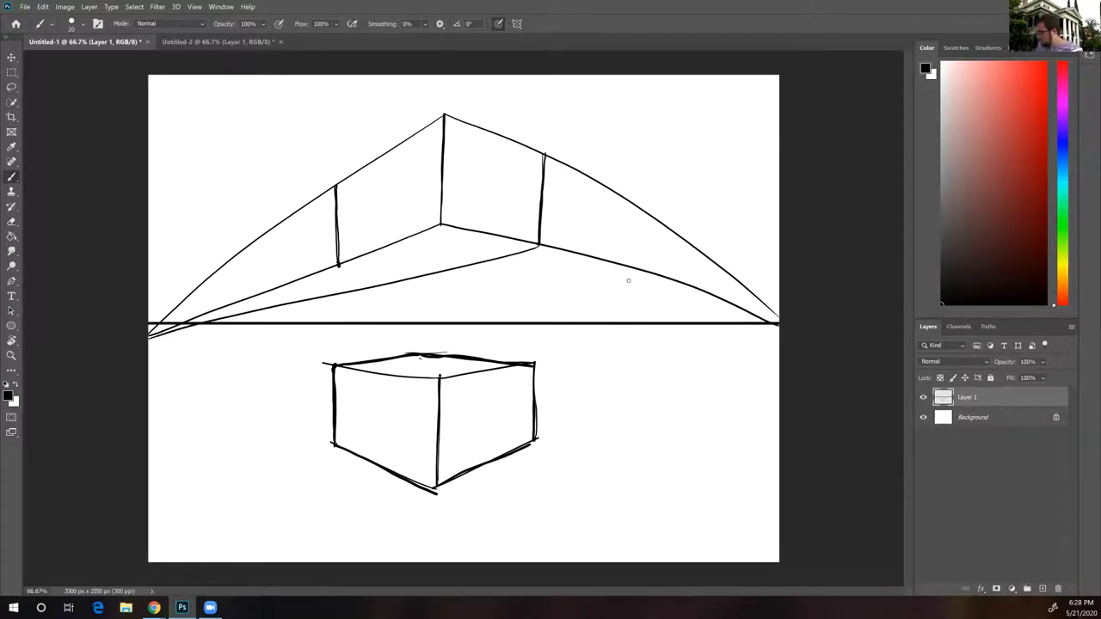
{"action": "left_click_drag", "start_coordinate": [338, 265], "coordinate": [776, 322]}
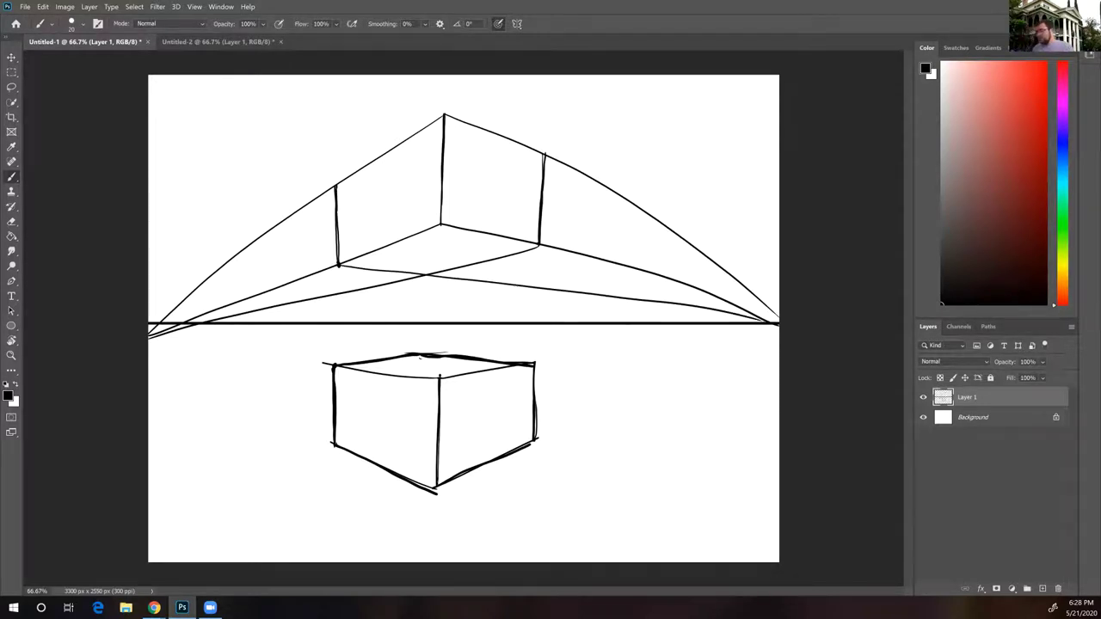
Go over the upper box's outer verticals, top edges and bottom front edges with heavier strokes
{"action": "left_click_drag", "start_coordinate": [335, 186], "coordinate": [338, 263]}
{"action": "mouse_move", "coordinate": [434, 123]}
{"action": "left_mouse_down"}
{"action": "mouse_move", "coordinate": [443, 116]}
{"action": "mouse_move", "coordinate": [548, 151]}
{"action": "mouse_move", "coordinate": [540, 244]}
{"action": "mouse_move", "coordinate": [425, 276]}
{"action": "left_mouse_up"}
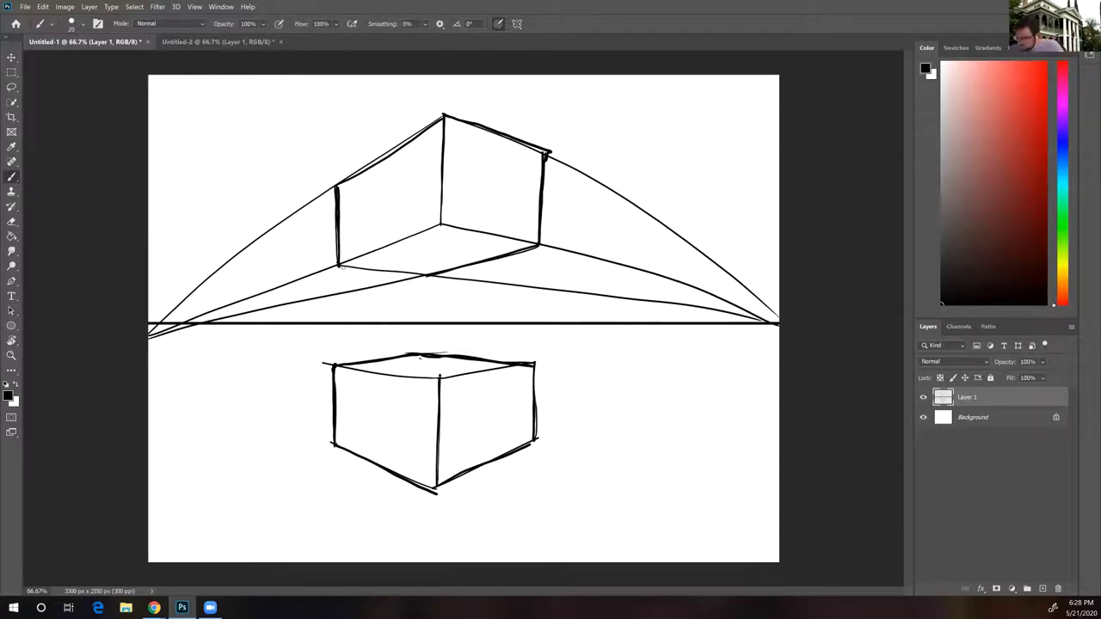
{"action": "left_click_drag", "start_coordinate": [340, 266], "coordinate": [421, 278]}
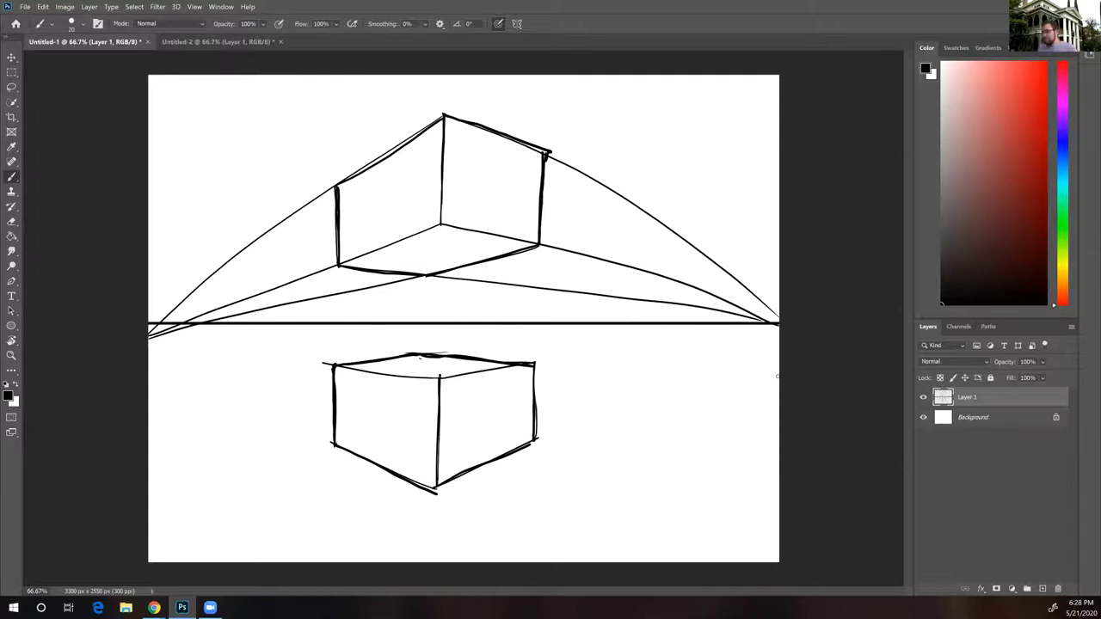
Undo the whole two-box drawing, including its horizon and guide lines, back to a blank page
{"action": "key", "text": "ctrl+z"}
{"action": "key", "text": "ctrl+z"}
{"action": "key", "text": "ctrl+z"}
{"action": "key", "text": "ctrl+z"}
{"action": "key", "text": "ctrl+z"}
{"action": "key", "text": "ctrl+z"}
{"action": "key", "text": "ctrl+z"}
{"action": "key", "text": "ctrl+z"}
{"action": "key", "text": "ctrl+z"}
{"action": "key", "text": "ctrl+z"}
{"action": "key", "text": "ctrl+z"}
{"action": "key", "text": "ctrl+z"}
{"action": "key", "text": "ctrl+z"}
{"action": "key", "text": "ctrl+z"}
{"action": "key", "text": "ctrl+z"}
{"action": "key", "text": "ctrl+z"}
{"action": "key", "text": "ctrl+z"}
{"action": "key", "text": "ctrl+z"}
{"action": "key", "text": "ctrl+z"}
{"action": "key", "text": "ctrl+z"}
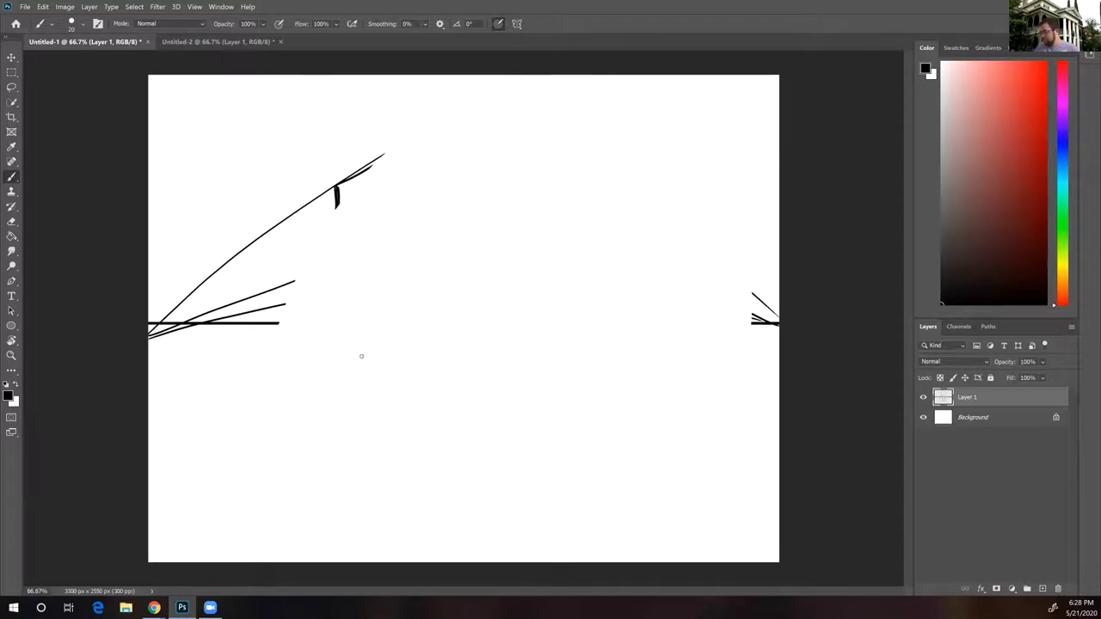
{"action": "key", "text": "ctrl+z"}
{"action": "key", "text": "ctrl+z"}
{"action": "key", "text": "ctrl+z"}
{"action": "key", "text": "ctrl+z"}
{"action": "key", "text": "ctrl+z"}
{"action": "key", "text": "ctrl+z"}
{"action": "key", "text": "ctrl+z"}
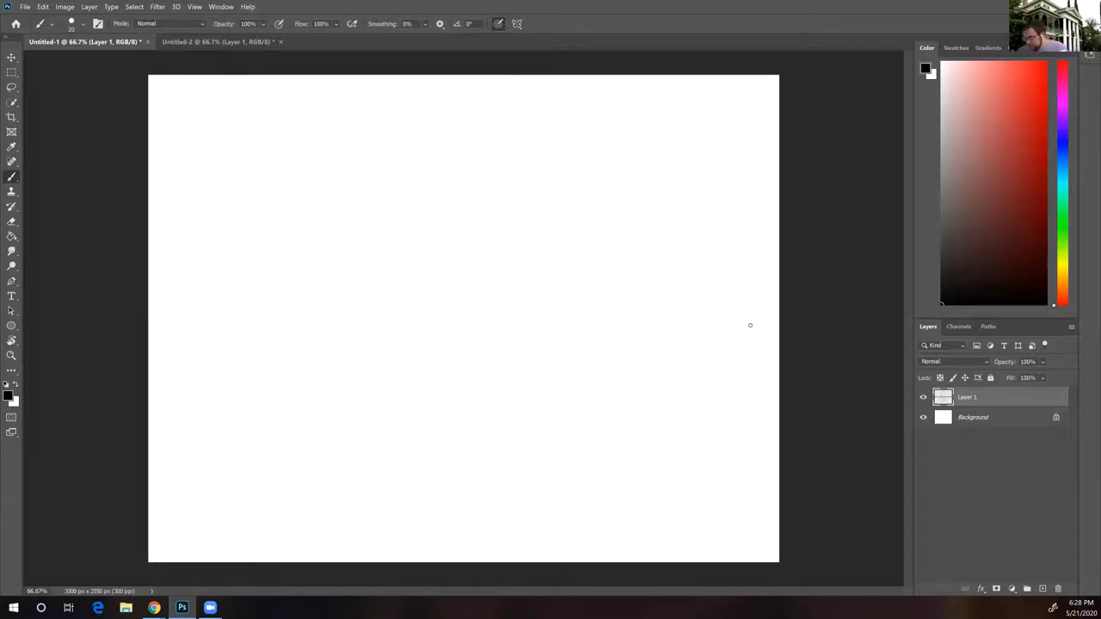
Draw a box's front vertical edge freehand and close its right face with receding top and bottom edges and an outer vertical
{"action": "left_click_drag", "start_coordinate": [422, 365], "coordinate": [422, 480]}
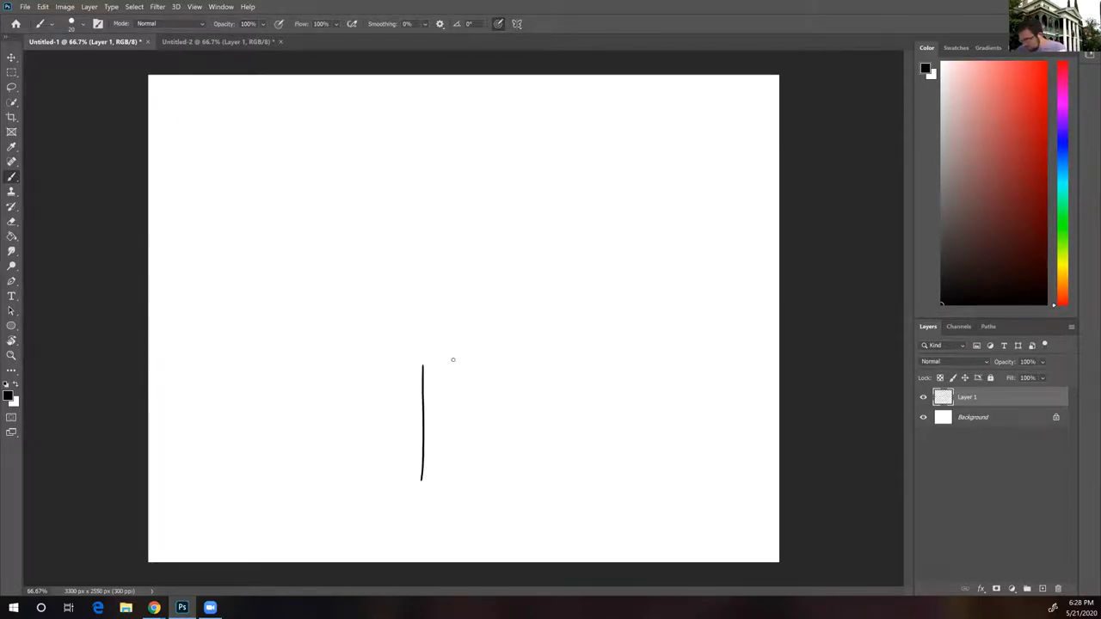
{"action": "left_click_drag", "start_coordinate": [517, 341], "coordinate": [422, 365]}
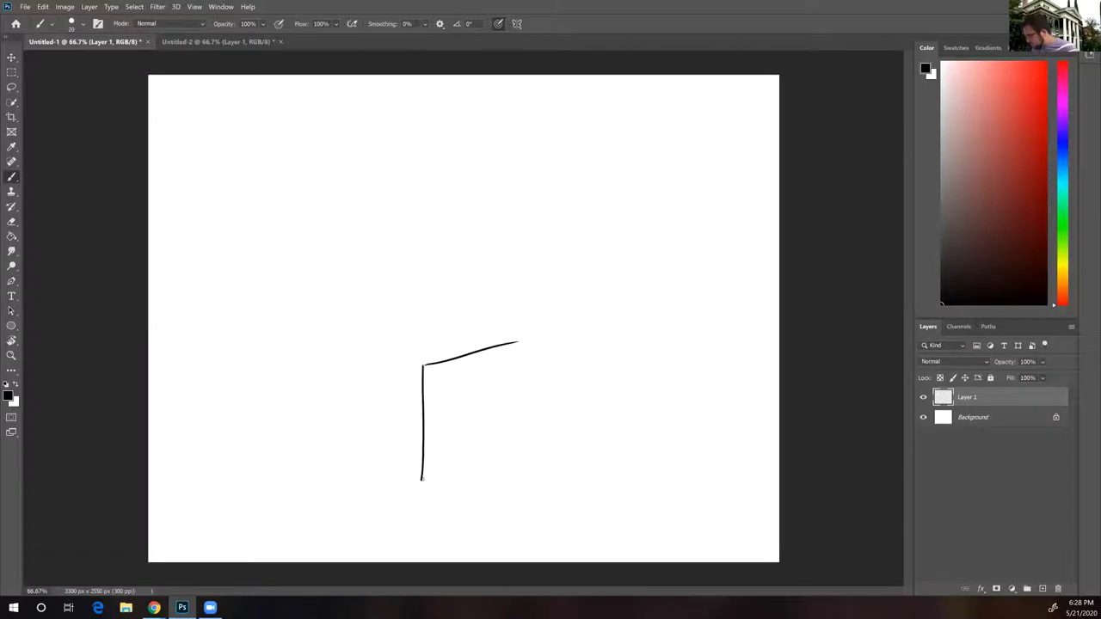
{"action": "left_click_drag", "start_coordinate": [513, 441], "coordinate": [422, 481]}
{"action": "mouse_move", "coordinate": [516, 342]}
{"action": "left_mouse_down"}
{"action": "mouse_move", "coordinate": [512, 443]}
{"action": "mouse_move", "coordinate": [516, 344]}
{"action": "left_mouse_up"}
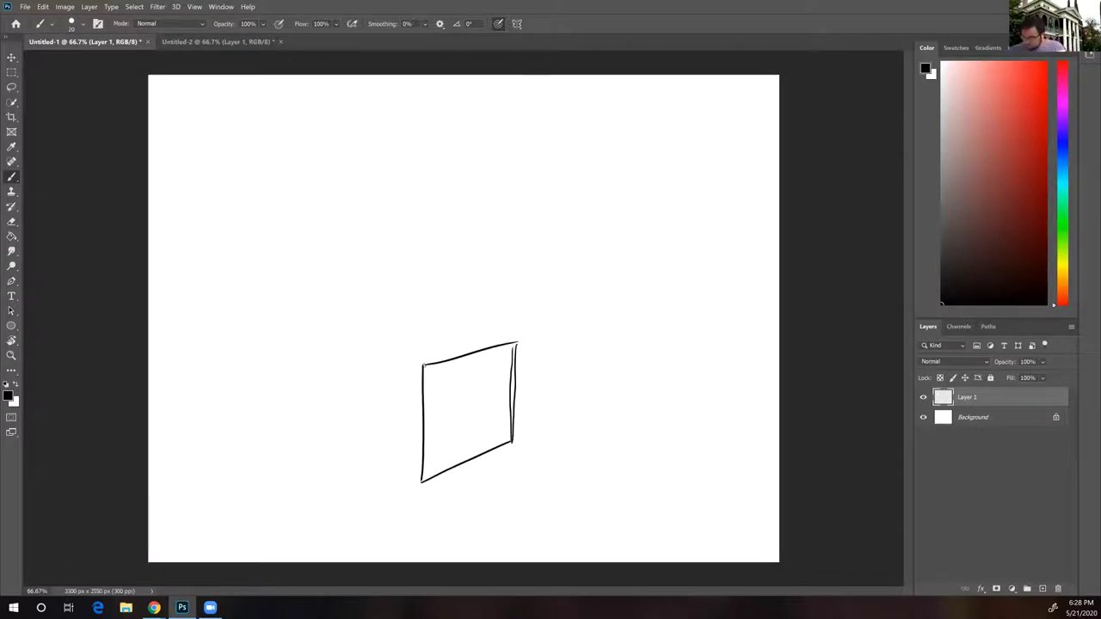
Add the freehand box's left face, and close its top face with two back edges
{"action": "mouse_move", "coordinate": [358, 333]}
{"action": "left_mouse_down"}
{"action": "mouse_move", "coordinate": [424, 365]}
{"action": "mouse_move", "coordinate": [361, 334]}
{"action": "left_mouse_up"}
{"action": "mouse_move", "coordinate": [364, 434]}
{"action": "left_mouse_down"}
{"action": "mouse_move", "coordinate": [422, 482]}
{"action": "mouse_move", "coordinate": [364, 436]}
{"action": "mouse_move", "coordinate": [360, 334]}
{"action": "mouse_move", "coordinate": [362, 437]}
{"action": "left_mouse_up"}
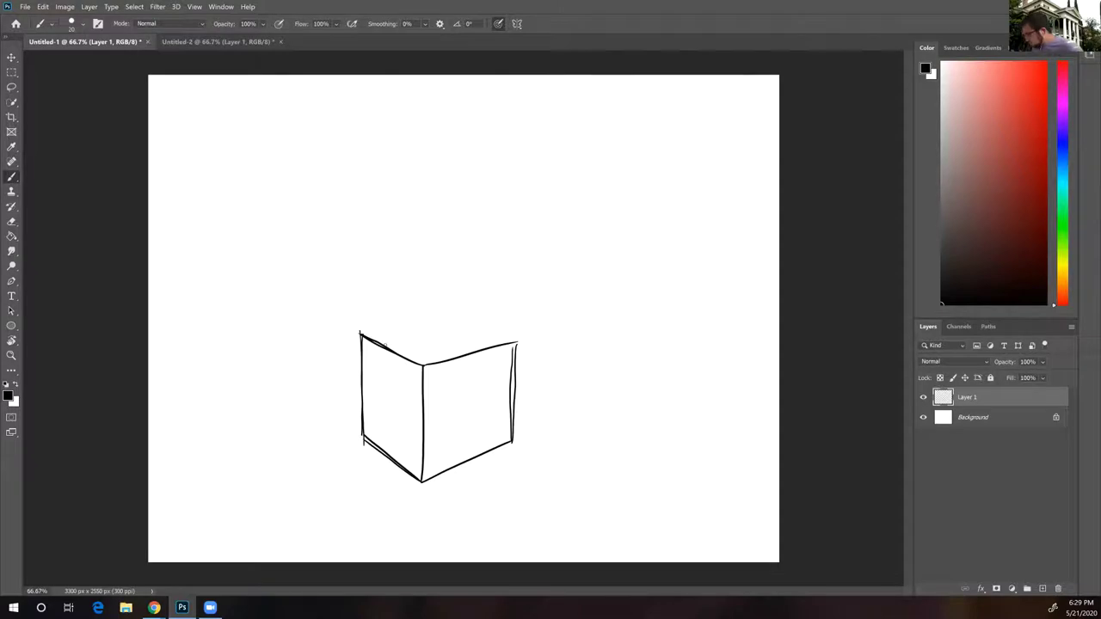
{"action": "left_click_drag", "start_coordinate": [360, 335], "coordinate": [460, 318]}
{"action": "mouse_move", "coordinate": [361, 335]}
{"action": "left_mouse_down"}
{"action": "mouse_move", "coordinate": [461, 318]}
{"action": "mouse_move", "coordinate": [516, 342]}
{"action": "left_mouse_up"}
{"action": "left_click_drag", "start_coordinate": [443, 319], "coordinate": [514, 343]}
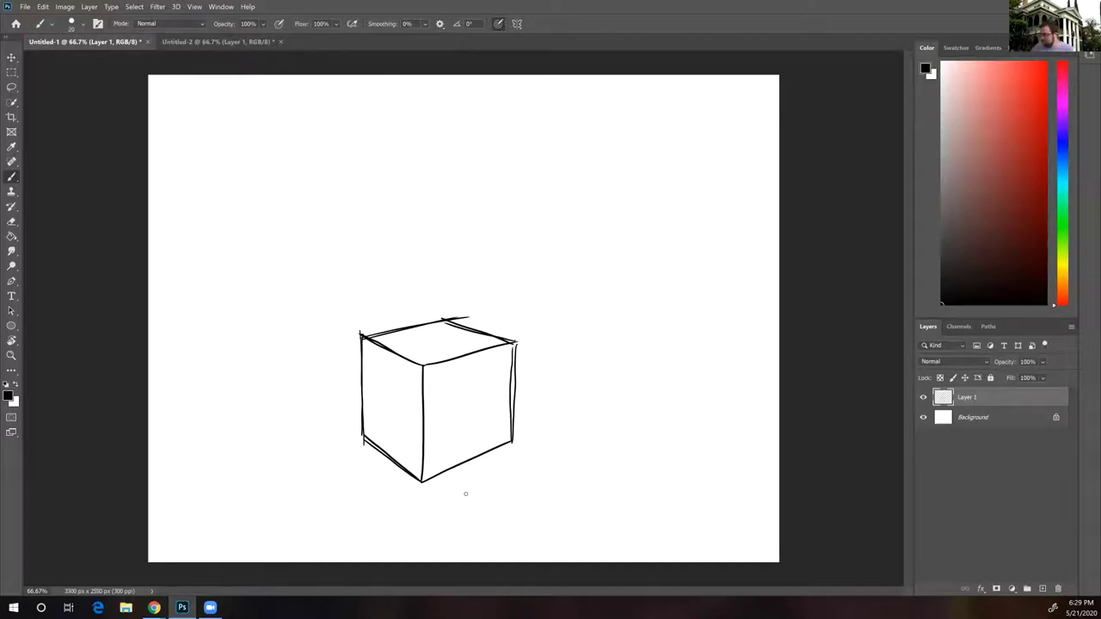
Undo all strokes of the freehand box back to a blank page
{"action": "key", "text": "ctrl+z"}
{"action": "key", "text": "ctrl+z"}
{"action": "key", "text": "ctrl+z"}
{"action": "key", "text": "ctrl+z"}
{"action": "key", "text": "ctrl+z"}
{"action": "key", "text": "ctrl+z"}
{"action": "key", "text": "ctrl+z"}
{"action": "key", "text": "ctrl+z"}
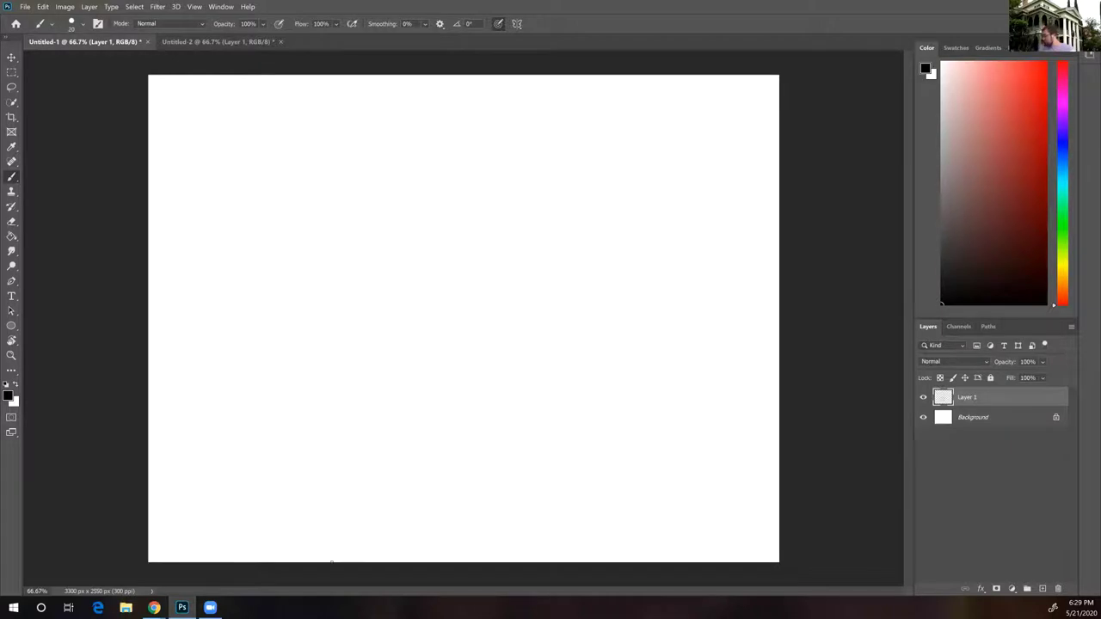
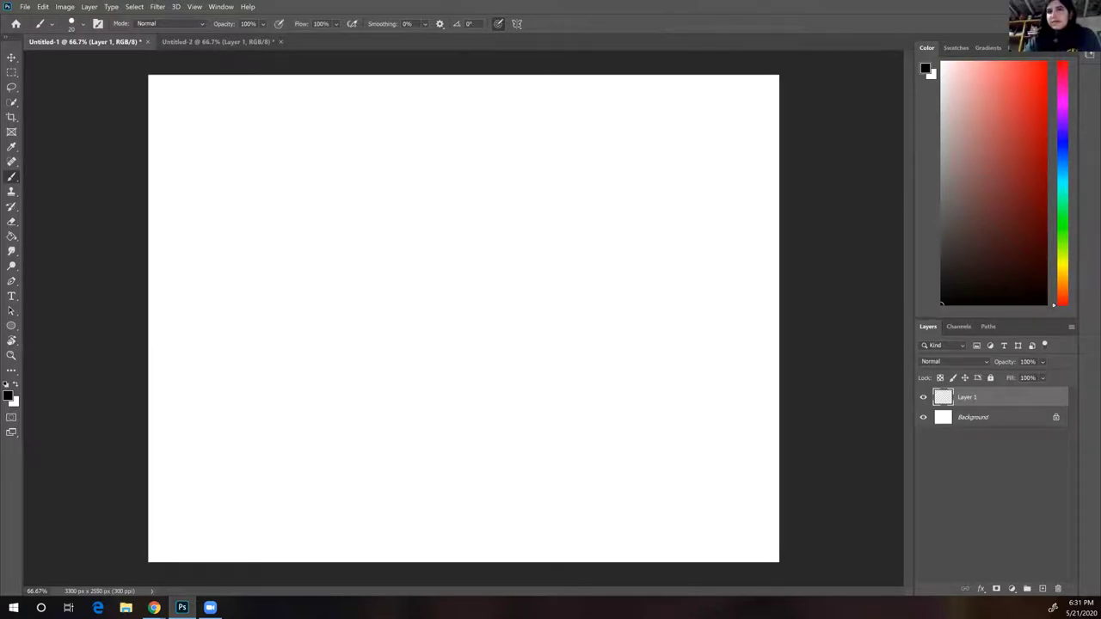
Draw a straight horizon line across the middle of the page, and try a short vertical edge below it
{"action": "key", "text": "shift"}
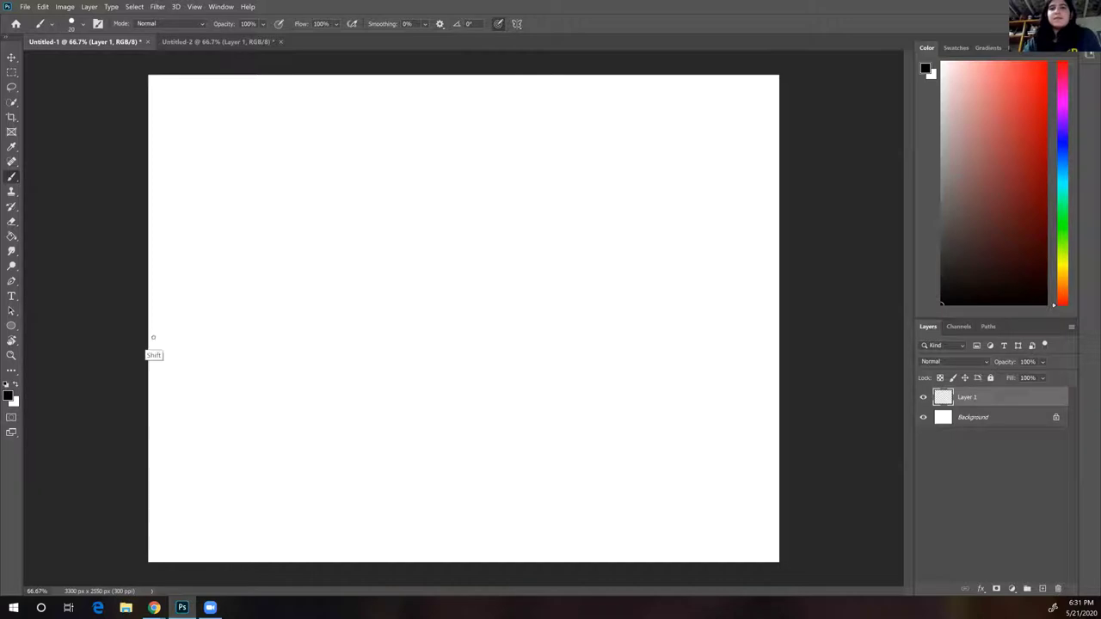
{"action": "left_click", "coordinate": [779, 338], "text": "shift"}
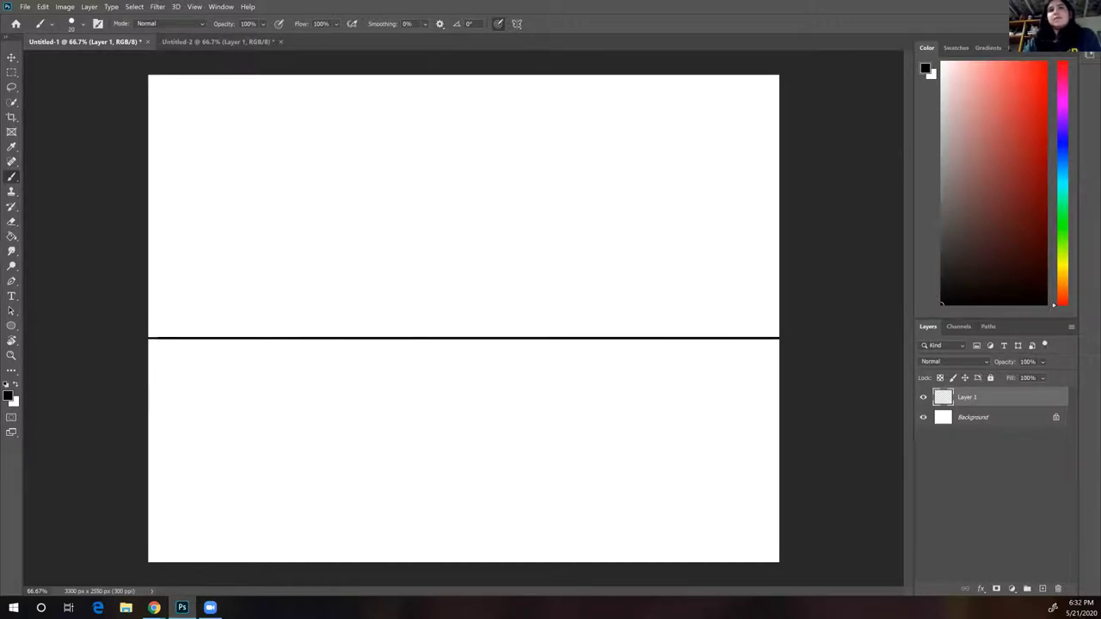
{"action": "left_click_drag", "start_coordinate": [431, 415], "coordinate": [434, 503]}
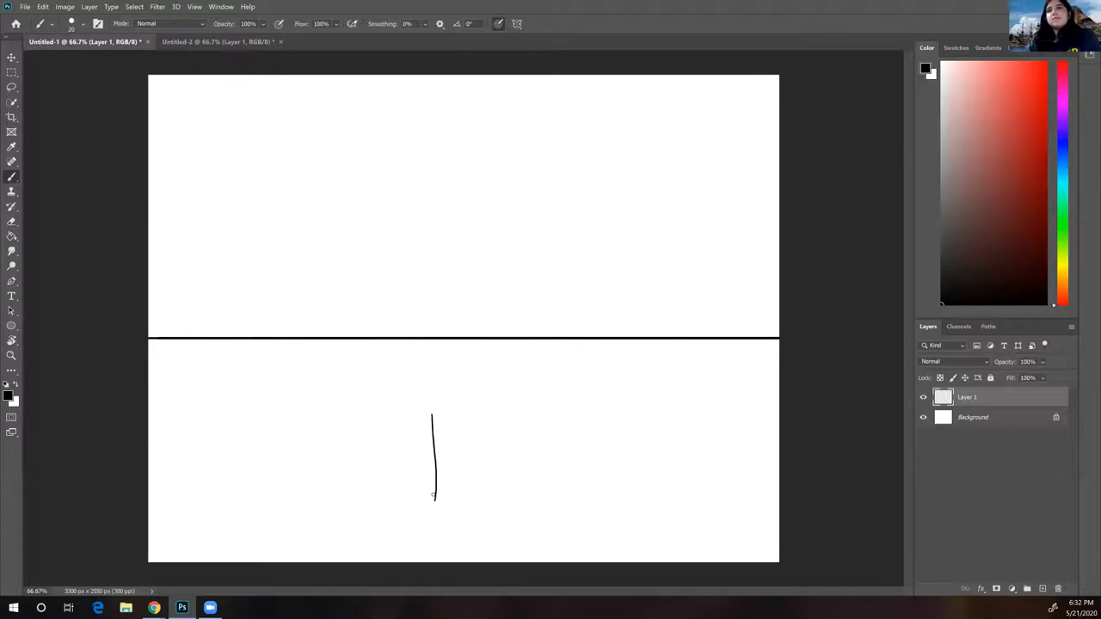
{"action": "key", "text": "ctrl"}
{"action": "key", "text": "ctrl+z"}
Redraw the vertical edge below the horizon and connect its upper and lower ends to both ends of the horizon with guide lines
{"action": "mouse_move", "coordinate": [427, 410]}
{"action": "left_mouse_down"}
{"action": "mouse_move", "coordinate": [427, 488]}
{"action": "mouse_move", "coordinate": [429, 407]}
{"action": "mouse_move", "coordinate": [474, 532]}
{"action": "mouse_move", "coordinate": [425, 525]}
{"action": "mouse_move", "coordinate": [779, 345]}
{"action": "mouse_move", "coordinate": [492, 389]}
{"action": "mouse_move", "coordinate": [779, 329]}
{"action": "left_mouse_up"}
{"action": "left_click", "coordinate": [773, 347], "text": "shift"}
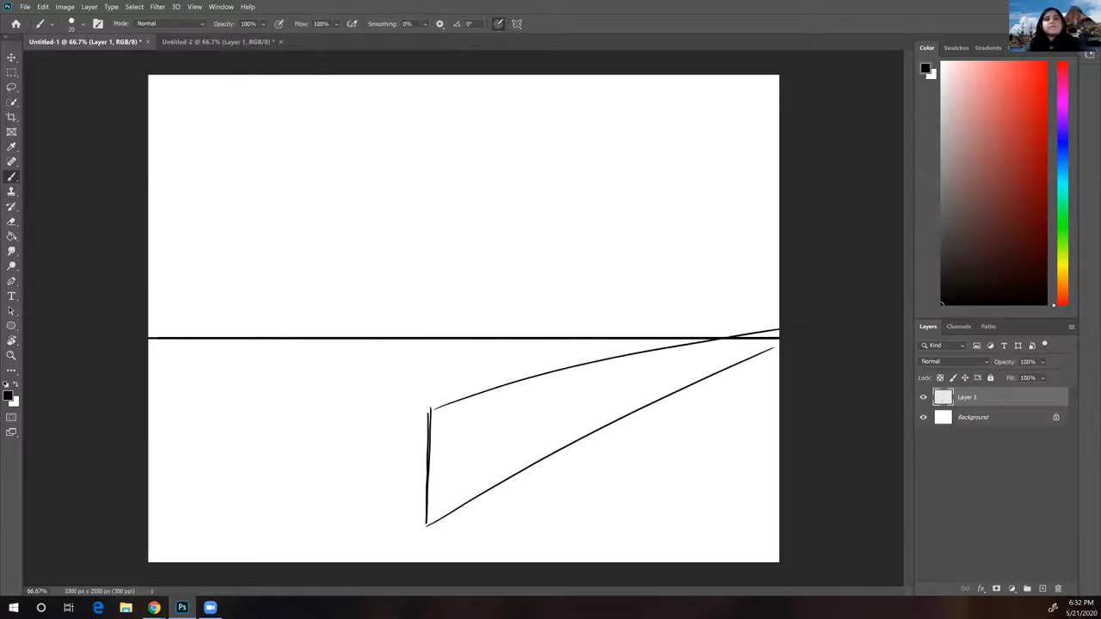
{"action": "left_click_drag", "start_coordinate": [430, 411], "coordinate": [146, 345]}
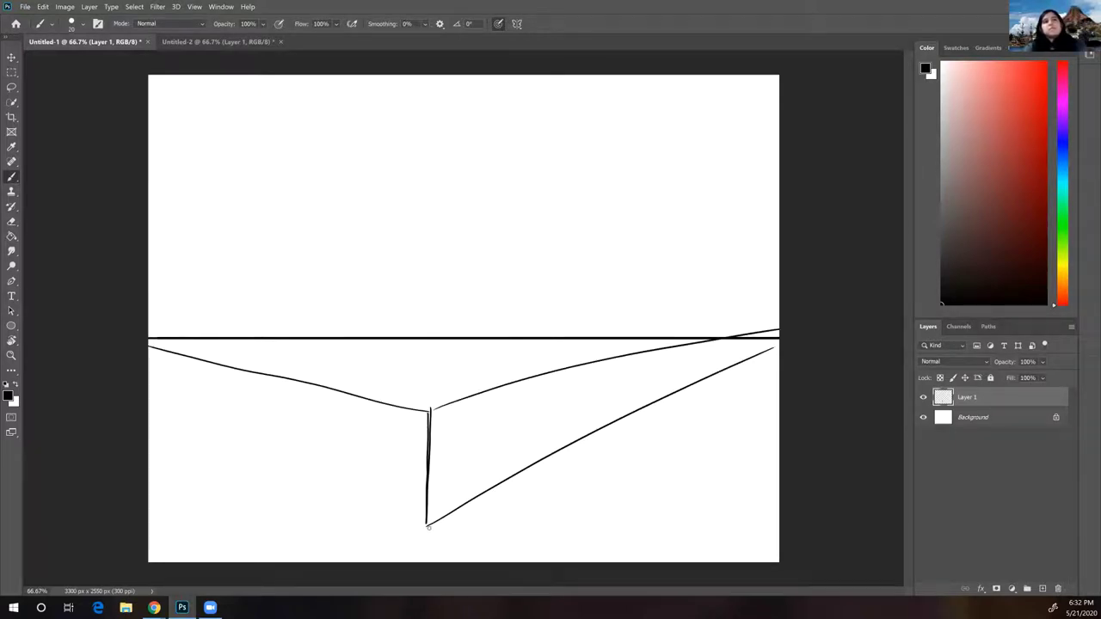
{"action": "left_click_drag", "start_coordinate": [425, 526], "coordinate": [150, 345]}
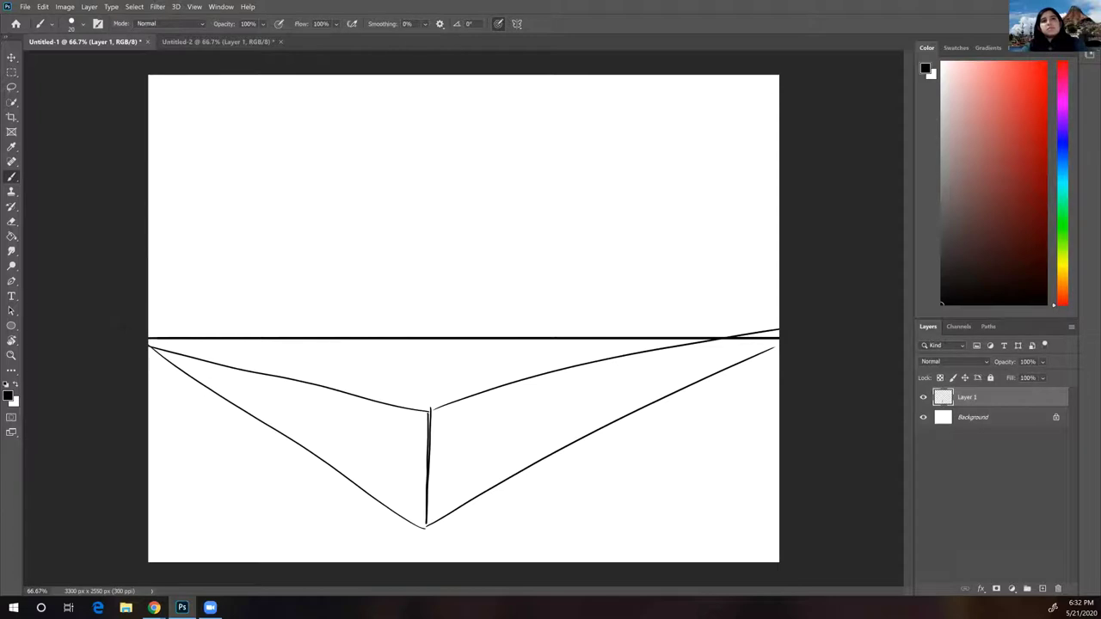
{"action": "left_click_drag", "start_coordinate": [499, 508], "coordinate": [363, 495]}
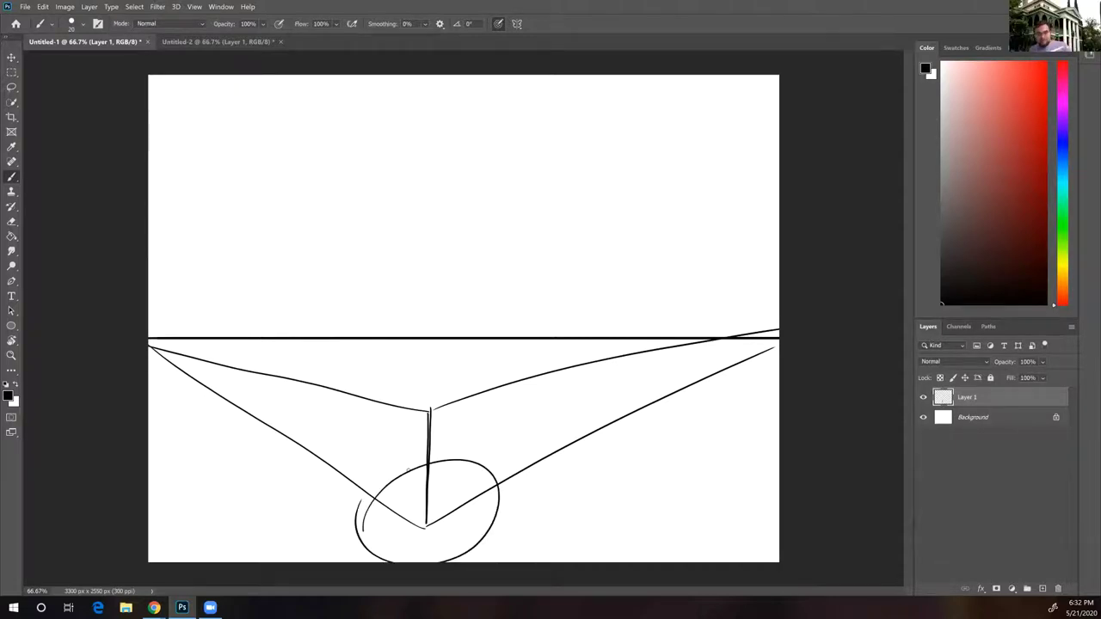
{"action": "key", "text": "ctrl+z"}
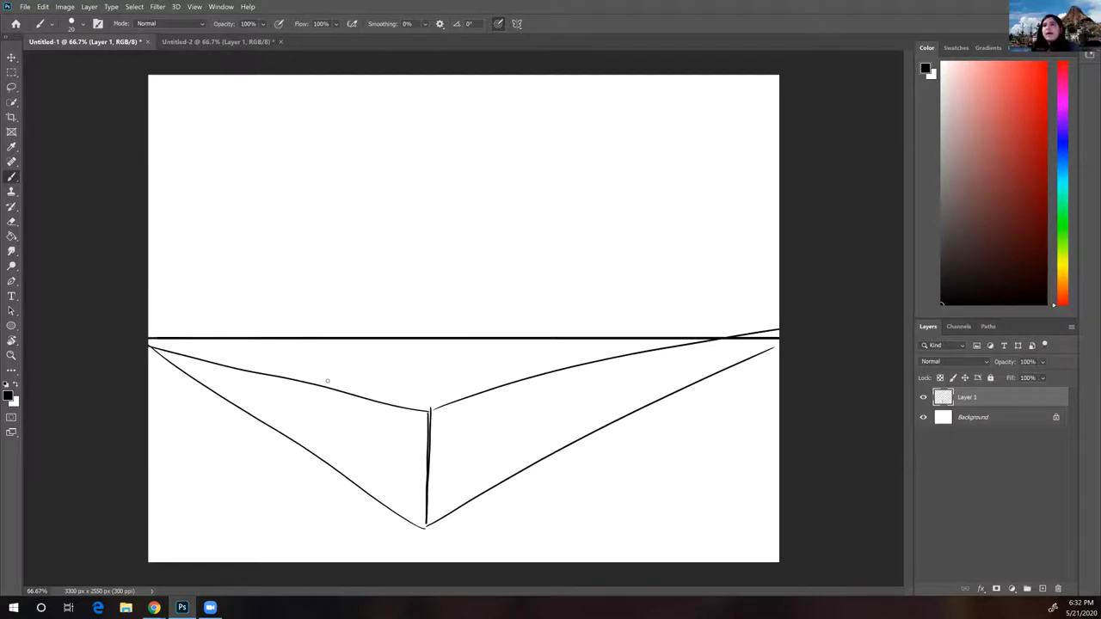
Add the box's two outer verticals between the guide lines, and run lines from their upper ends to the opposite vanishing points
{"action": "left_click_drag", "start_coordinate": [346, 394], "coordinate": [346, 477]}
{"action": "mouse_move", "coordinate": [524, 382]}
{"action": "left_mouse_down"}
{"action": "mouse_move", "coordinate": [523, 470]}
{"action": "mouse_move", "coordinate": [524, 422]}
{"action": "left_mouse_up"}
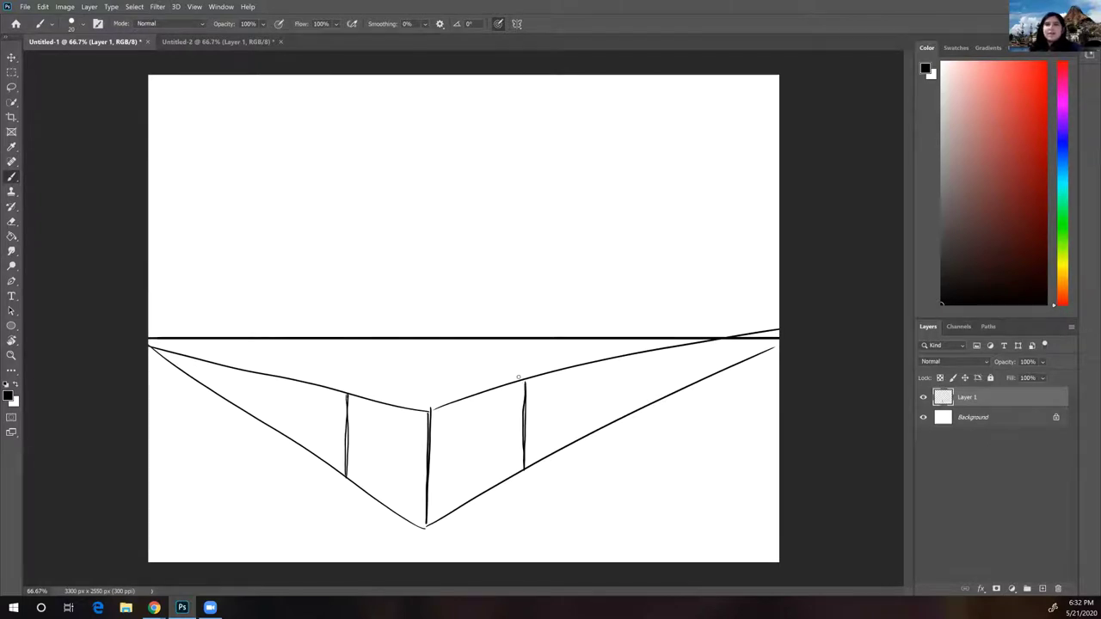
{"action": "left_click_drag", "start_coordinate": [518, 377], "coordinate": [148, 341]}
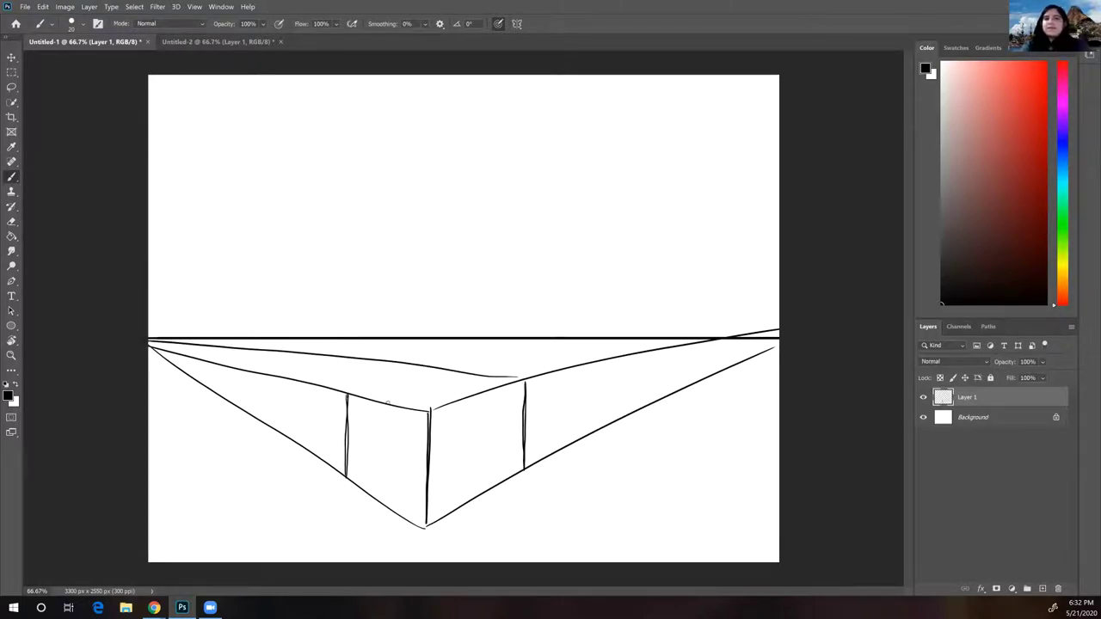
{"action": "left_click_drag", "start_coordinate": [348, 394], "coordinate": [778, 330]}
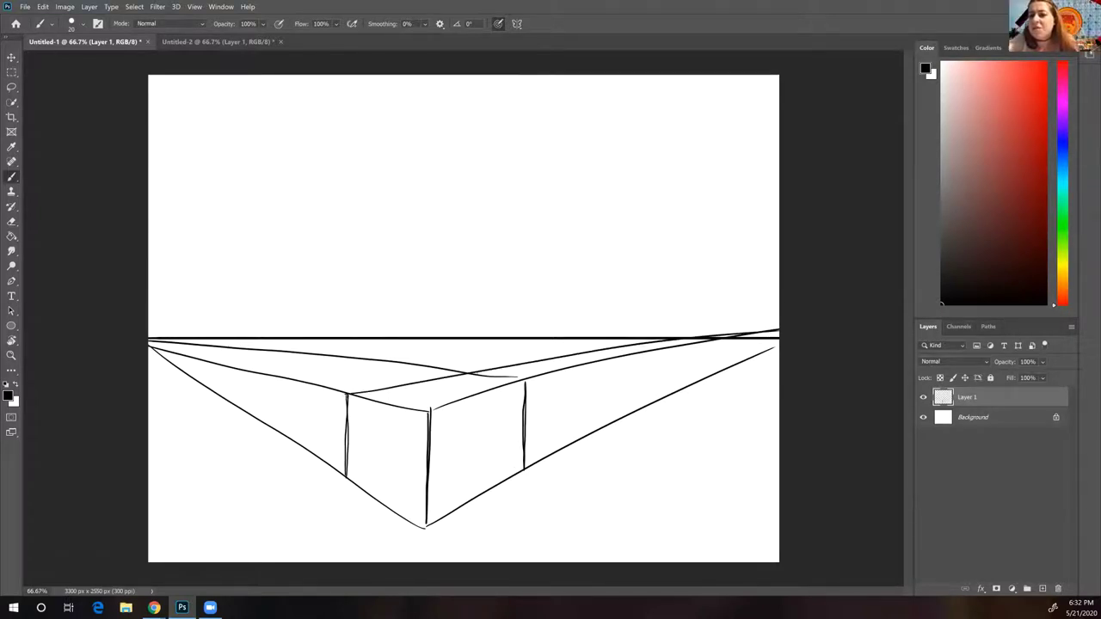
{"action": "left_click_drag", "start_coordinate": [467, 373], "coordinate": [520, 380]}
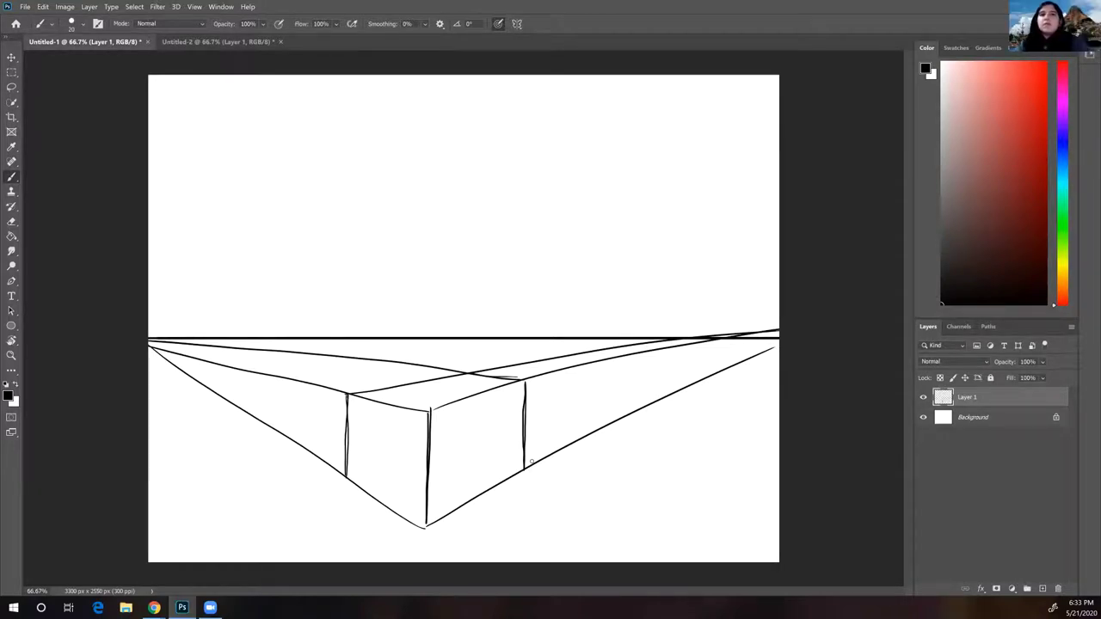
Undo the box, its guide lines and the horizon line back to a blank page
{"action": "key", "text": "ctrl+z"}
{"action": "key", "text": "ctrl+z"}
{"action": "key", "text": "ctrl+z"}
{"action": "key", "text": "ctrl+z"}
{"action": "key", "text": "ctrl+z"}
{"action": "key", "text": "ctrl+z"}
{"action": "key", "text": "ctrl+z"}
{"action": "key", "text": "ctrl+z"}
{"action": "key", "text": "ctrl+z"}
{"action": "key", "text": "ctrl+z"}
{"action": "key", "text": "ctrl+z"}
{"action": "key", "text": "ctrl+z"}
{"action": "key", "text": "ctrl+z"}
{"action": "key", "text": "ctrl+z"}
{"action": "key", "text": "ctrl+z"}
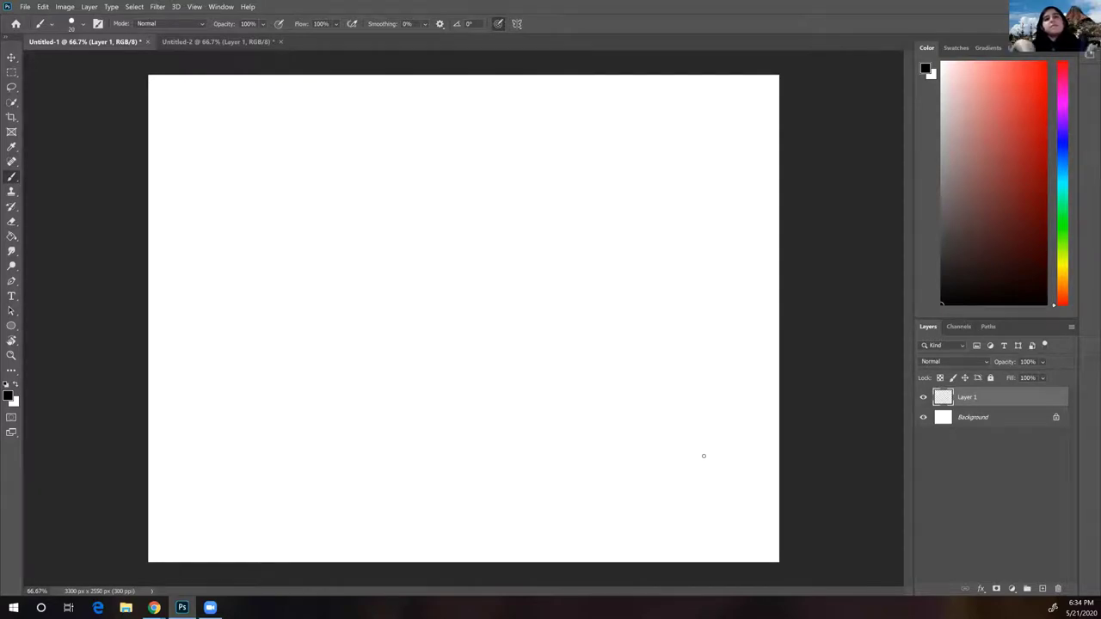
Check the current time on the system clock
{"action": "left_click", "coordinate": [1081, 608]}
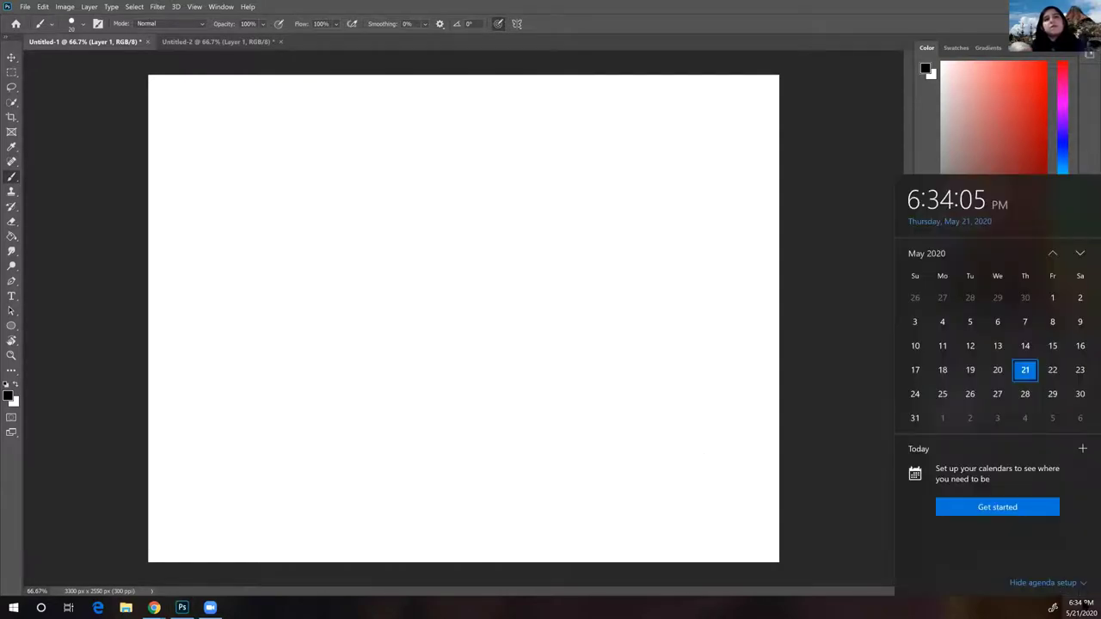
{"action": "left_click", "coordinate": [1019, 608]}
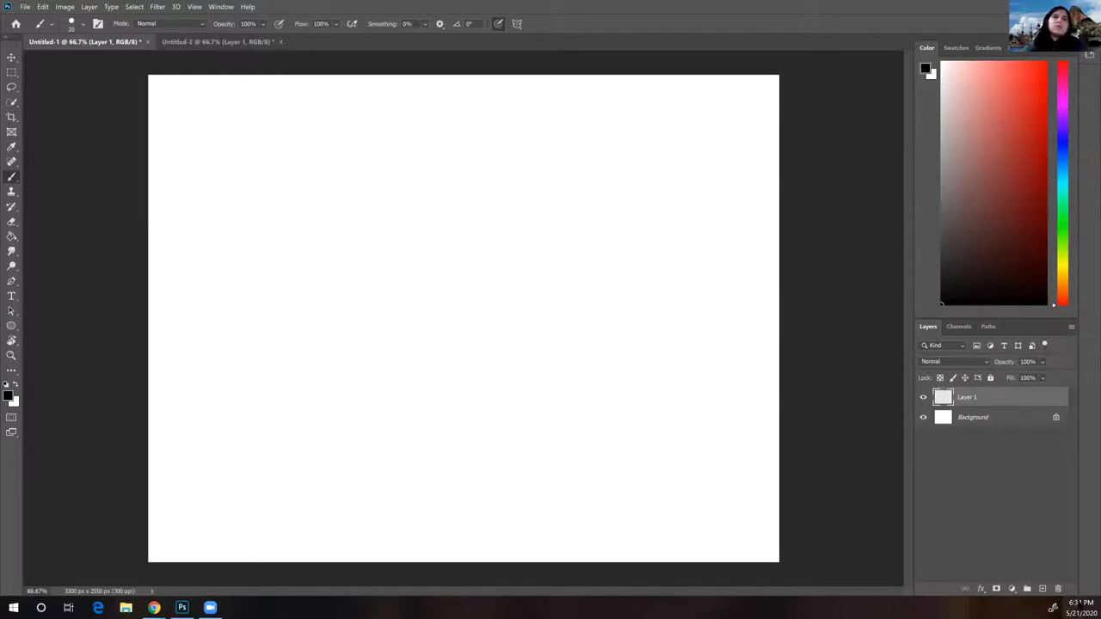
{"action": "left_click", "coordinate": [1079, 606]}
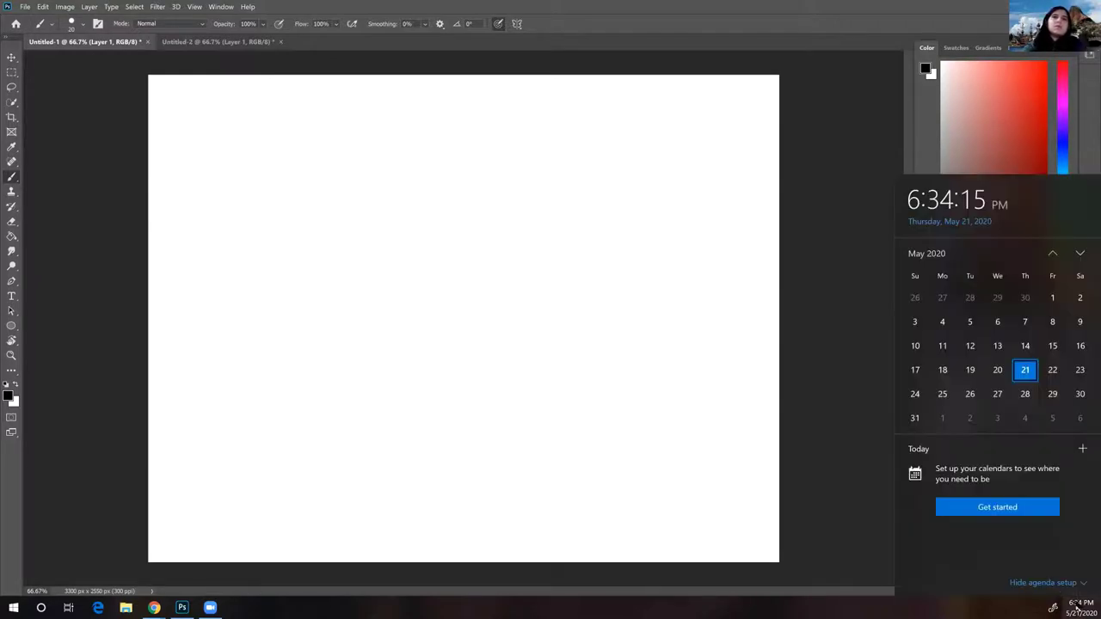
{"action": "left_click", "coordinate": [1079, 606]}
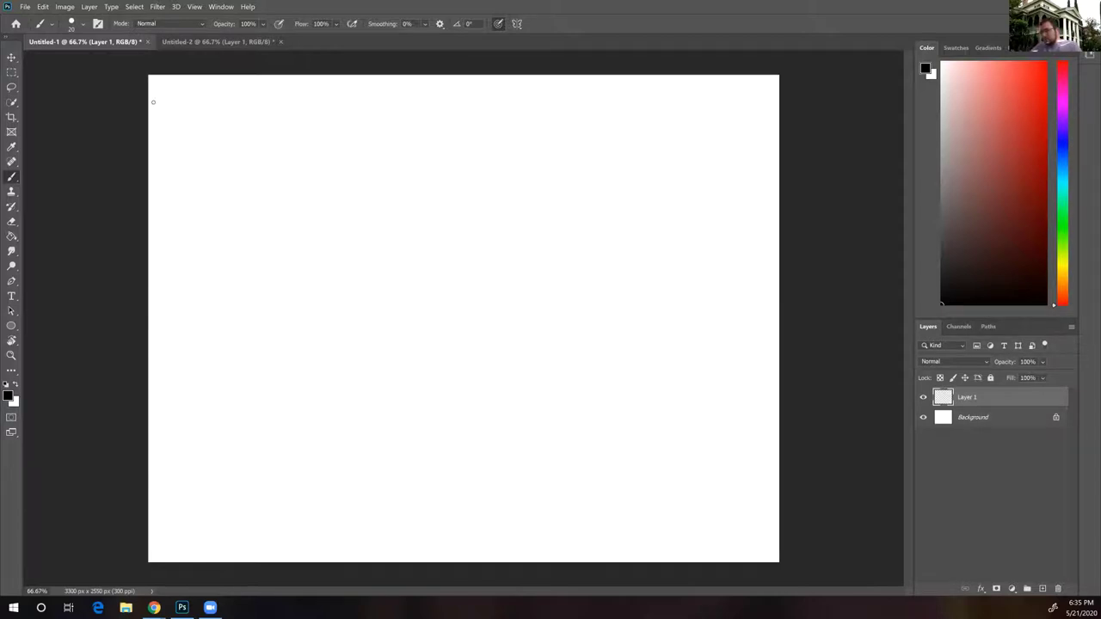
{"action": "key", "text": "shift"}
{"action": "left_click", "coordinate": [148, 100]}
{"action": "left_click", "coordinate": [411, 100], "text": "shift"}
{"action": "left_click_drag", "start_coordinate": [408, 107], "coordinate": [741, 107]}
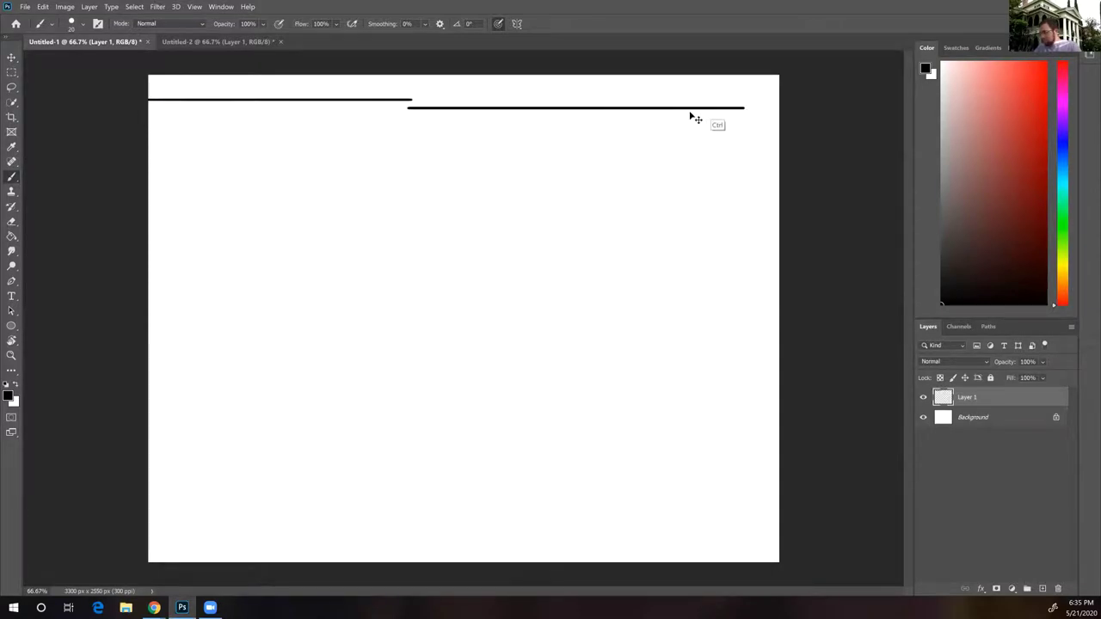
{"action": "key", "text": "ctrl+z"}
{"action": "key", "text": "ctrl+z"}
Draw a straight horizon line across the page near its top edge and a long vertical edge below it, left of centre
{"action": "left_click_drag", "start_coordinate": [148, 100], "coordinate": [838, 99]}
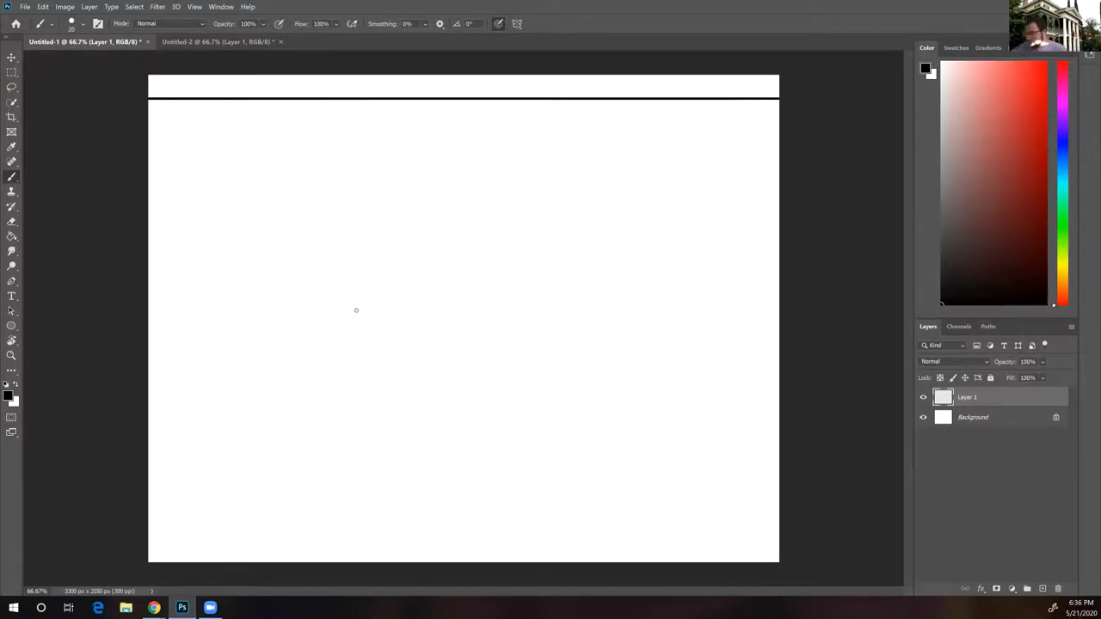
{"action": "mouse_move", "coordinate": [318, 170]}
{"action": "left_mouse_down"}
{"action": "mouse_move", "coordinate": [315, 486]}
{"action": "mouse_move", "coordinate": [317, 169]}
{"action": "mouse_move", "coordinate": [315, 470]}
{"action": "left_mouse_up"}
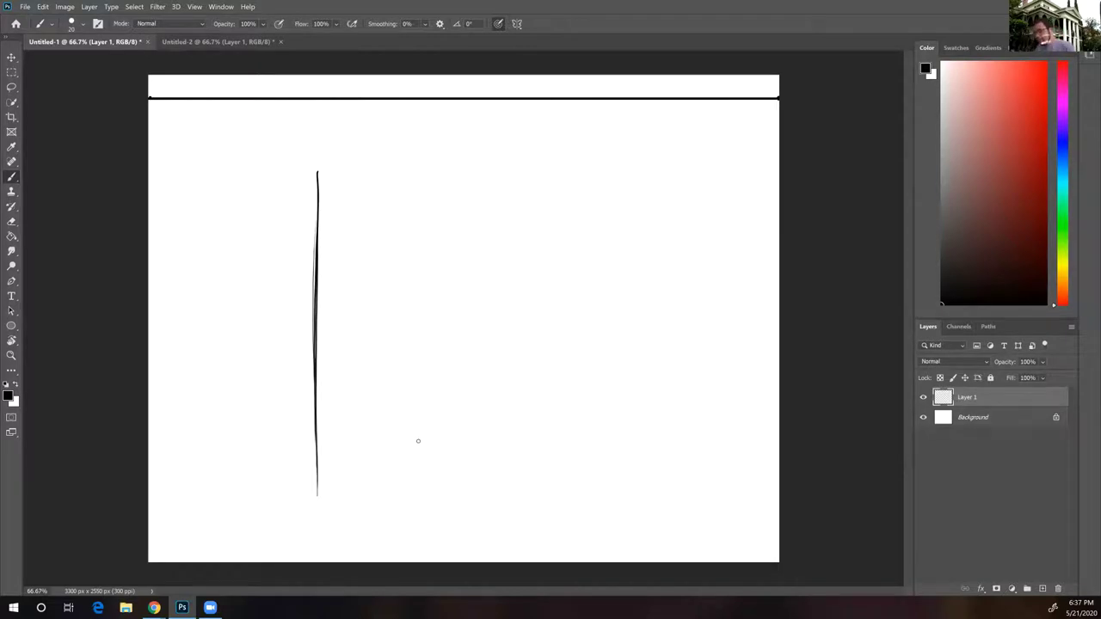
Try guide lines from the vertical edge's upper and lower ends toward the horizon's right end
{"action": "left_click_drag", "start_coordinate": [779, 105], "coordinate": [317, 172]}
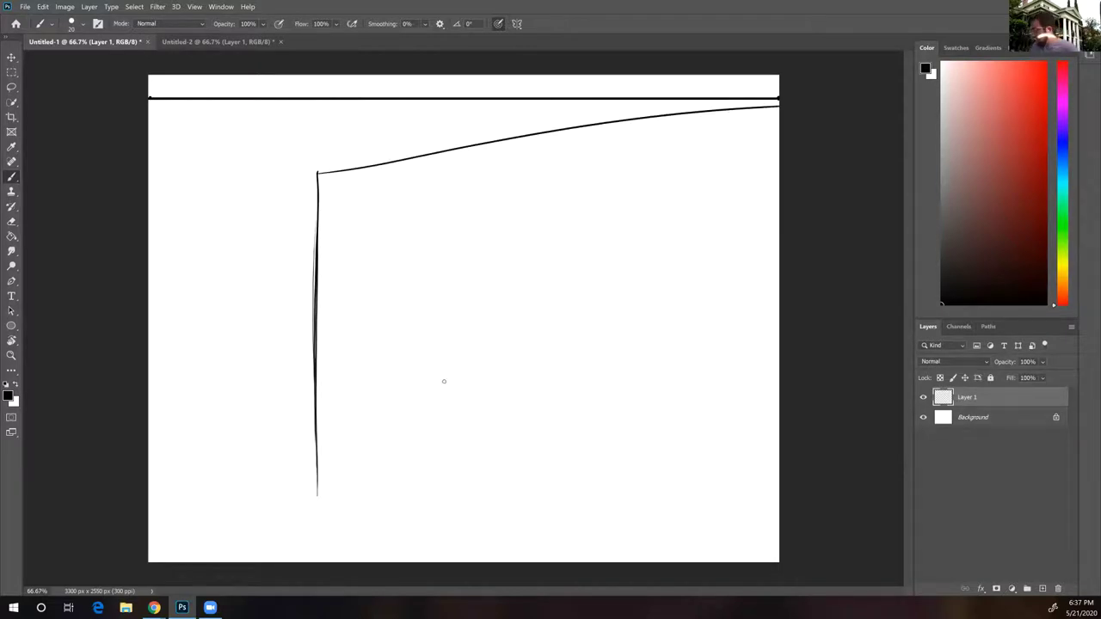
{"action": "left_click_drag", "start_coordinate": [317, 485], "coordinate": [770, 120]}
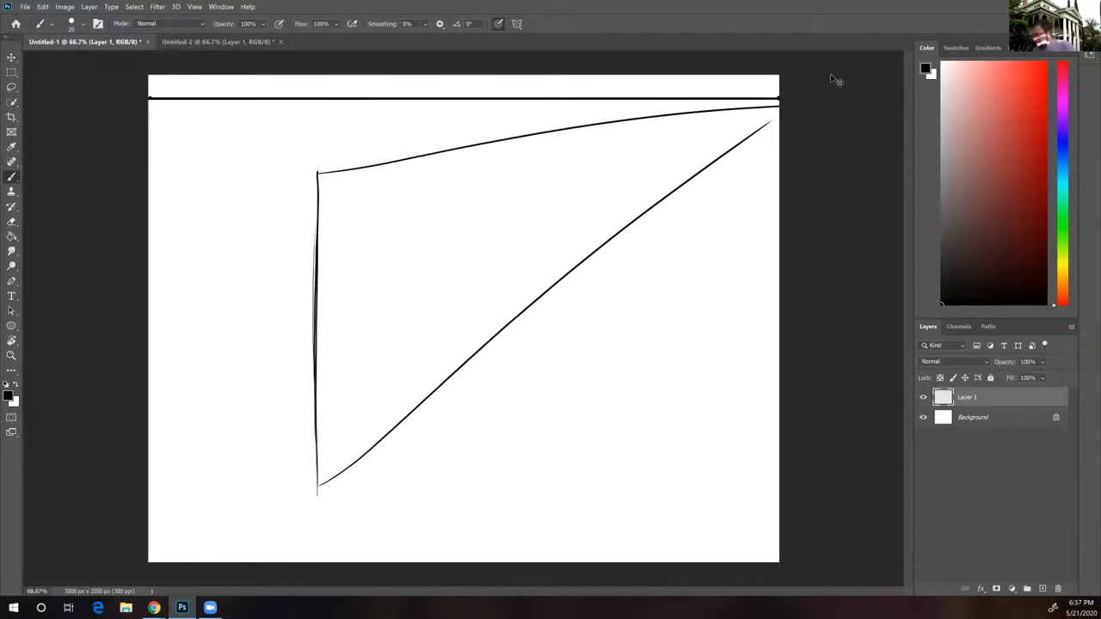
{"action": "key", "text": "ctrl+z"}
{"action": "key", "text": "ctrl+z"}
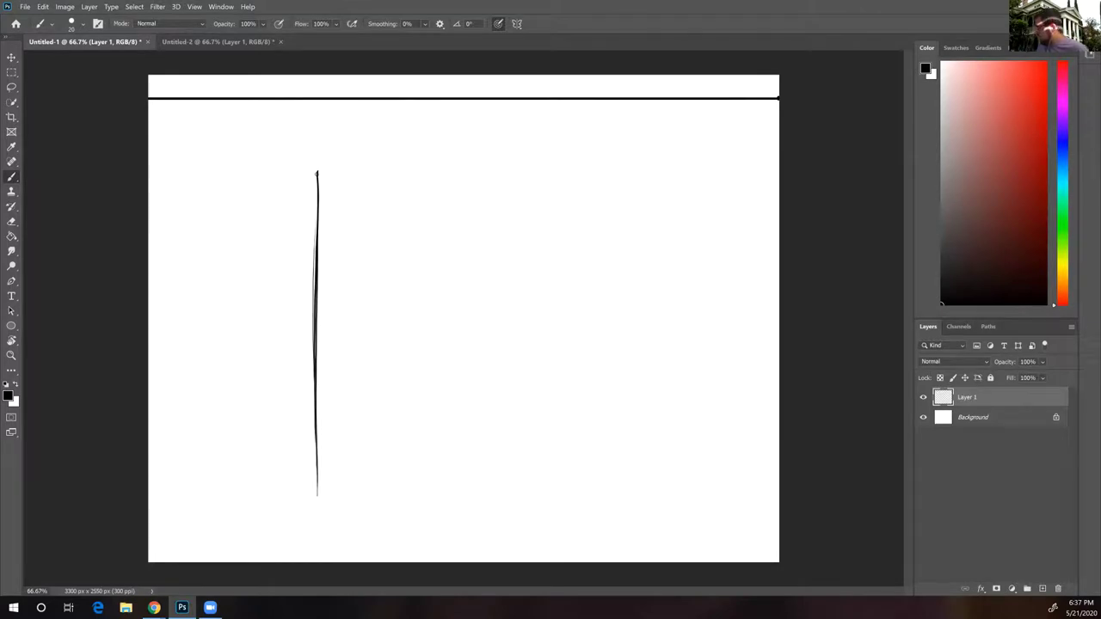
Draw guide lines from the vertical edge's upper and lower ends to the page's right and left borders, converging toward the horizon
{"action": "left_click_drag", "start_coordinate": [319, 173], "coordinate": [779, 137]}
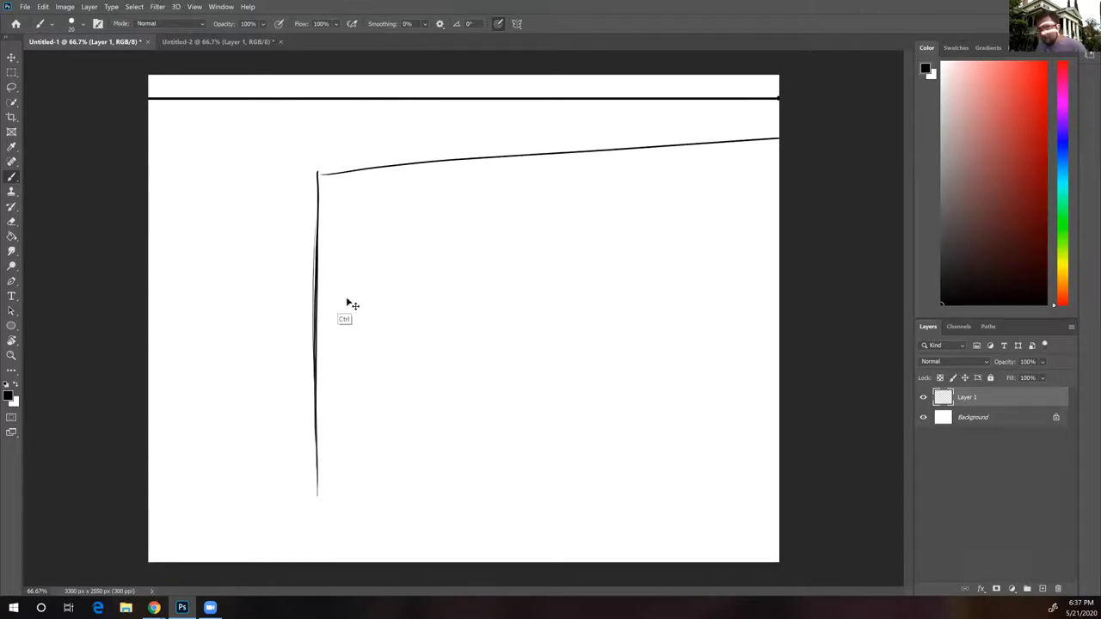
{"action": "key", "text": "ctrl+z"}
{"action": "left_click_drag", "start_coordinate": [318, 174], "coordinate": [779, 111]}
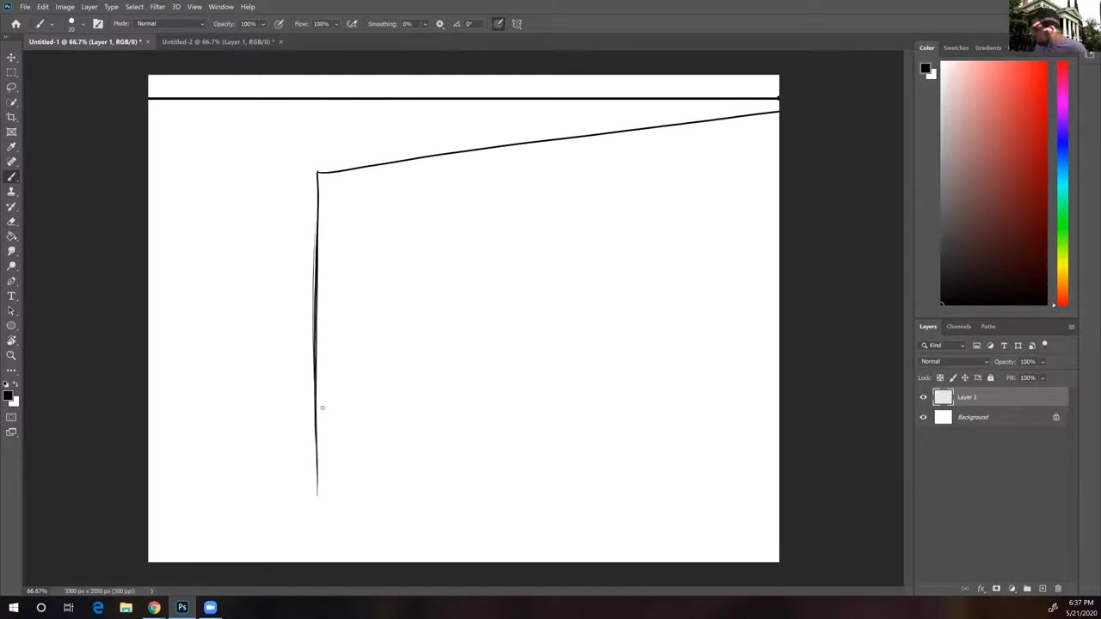
{"action": "left_click_drag", "start_coordinate": [318, 496], "coordinate": [779, 201]}
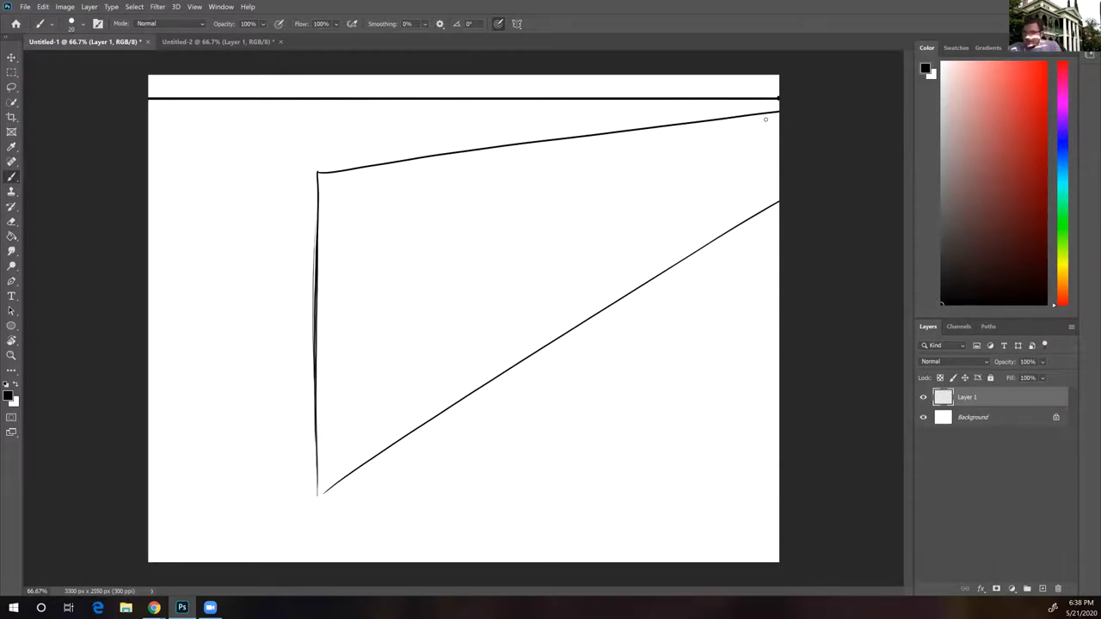
{"action": "left_click_drag", "start_coordinate": [317, 172], "coordinate": [148, 131]}
{"action": "left_click_drag", "start_coordinate": [318, 493], "coordinate": [148, 309]}
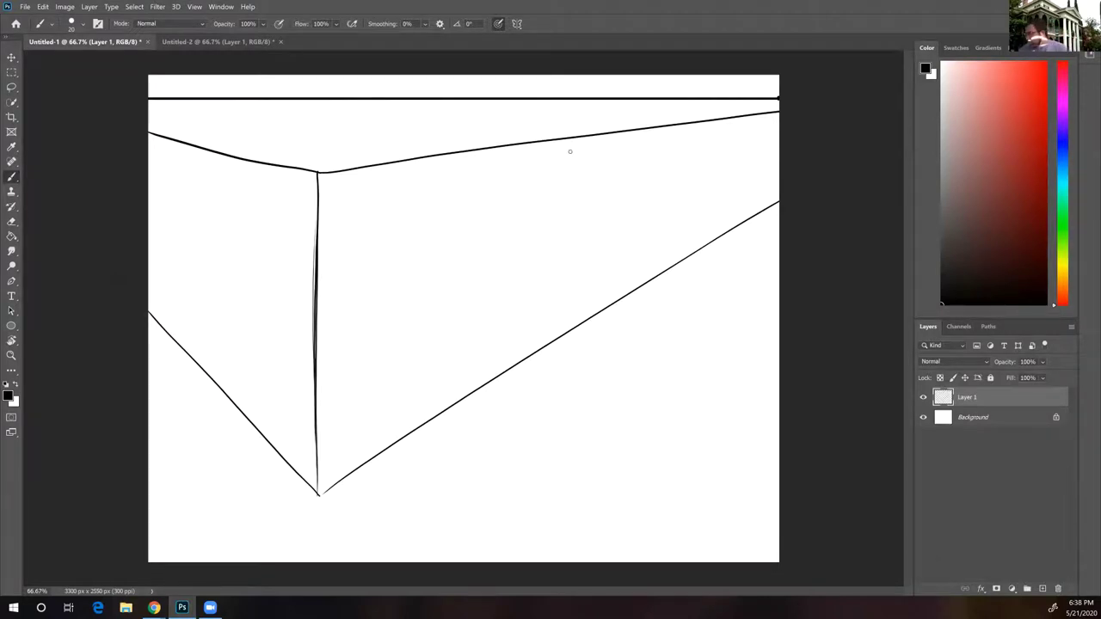
Close the right and left faces with vertical edges and draw a back line from the right face's upper corner toward the left vanishing point
{"action": "left_click_drag", "start_coordinate": [580, 146], "coordinate": [572, 330]}
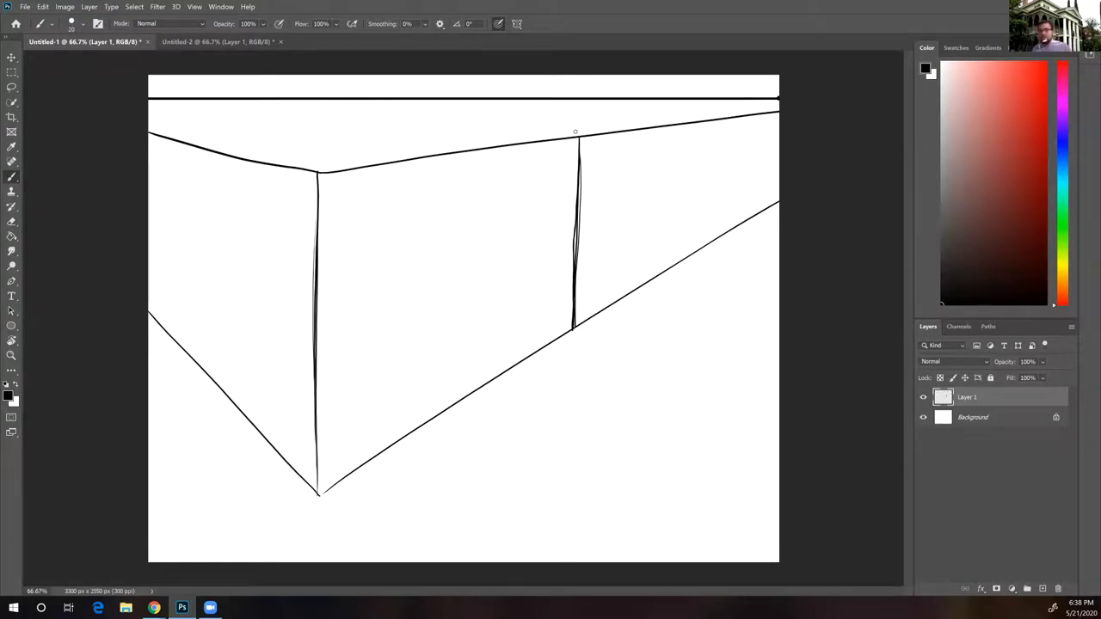
{"action": "left_click_drag", "start_coordinate": [353, 293], "coordinate": [494, 329]}
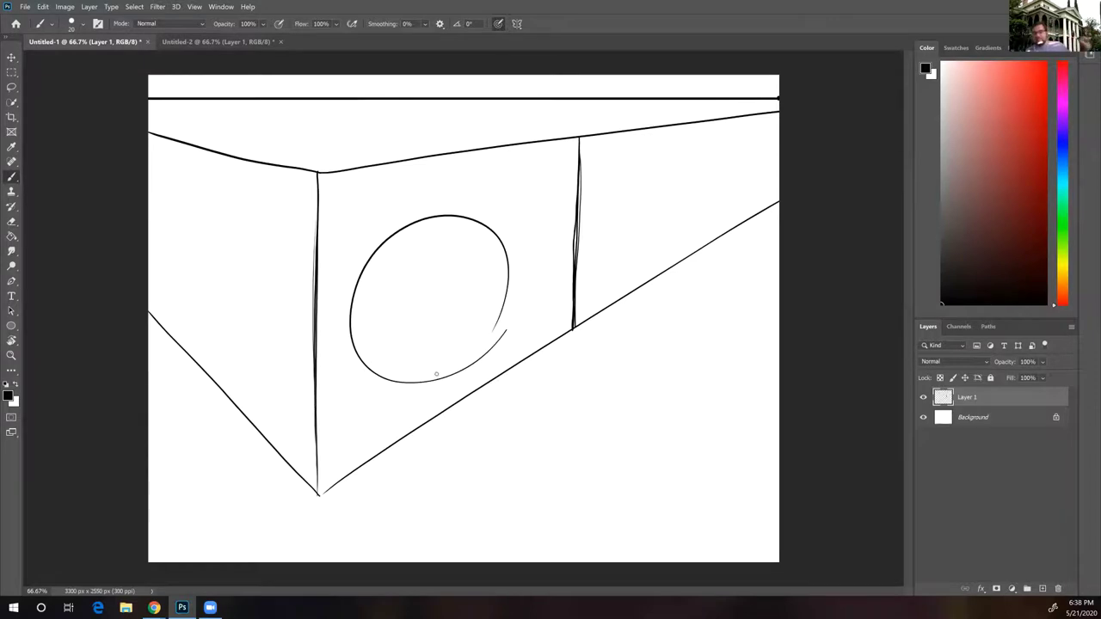
{"action": "key", "text": "ctrl+z"}
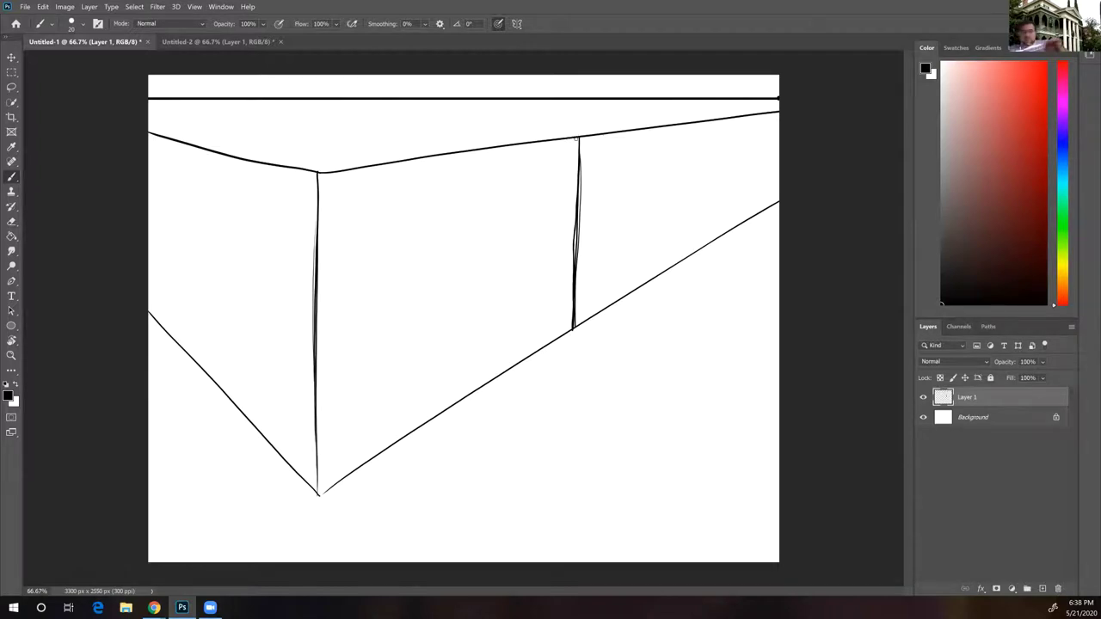
{"action": "left_click_drag", "start_coordinate": [578, 135], "coordinate": [152, 112]}
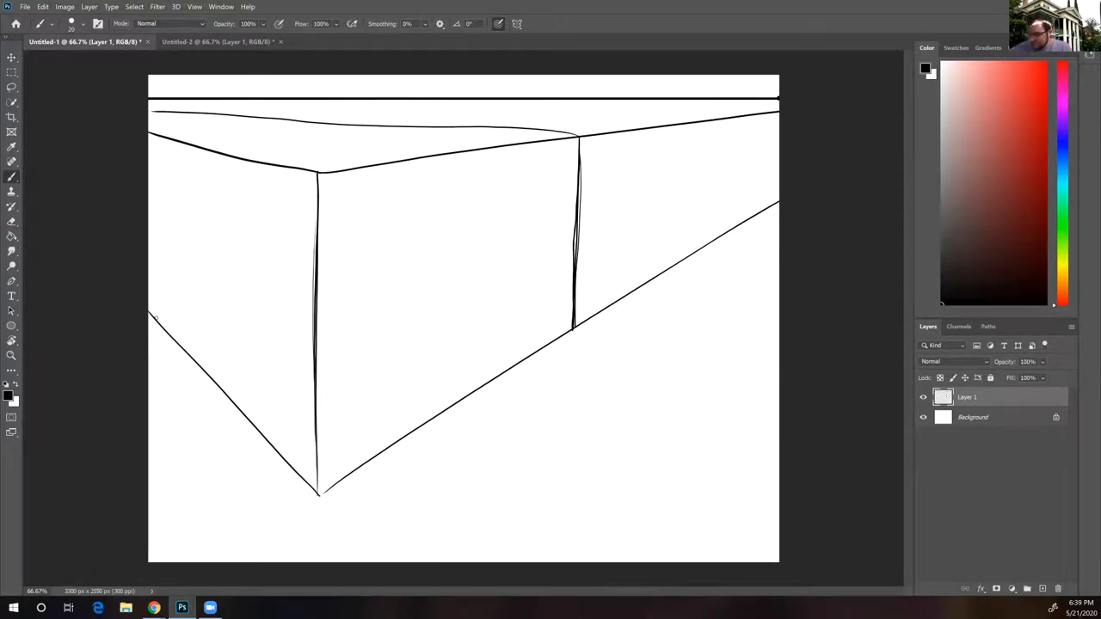
{"action": "mouse_move", "coordinate": [156, 136]}
{"action": "left_mouse_down"}
{"action": "mouse_move", "coordinate": [156, 311]}
{"action": "mouse_move", "coordinate": [156, 215]}
{"action": "mouse_move", "coordinate": [158, 311]}
{"action": "mouse_move", "coordinate": [156, 229]}
{"action": "left_mouse_up"}
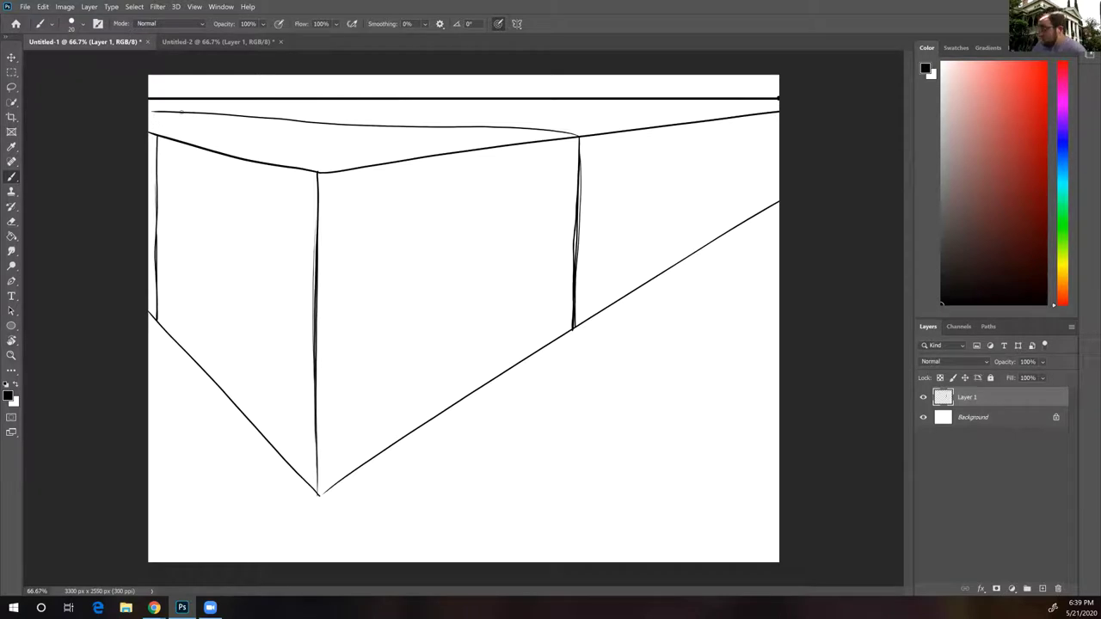
Draw the other back line from the left face's upper corner toward the horizon's right end, working in a rotated view
{"action": "left_click_drag", "start_coordinate": [172, 137], "coordinate": [303, 118]}
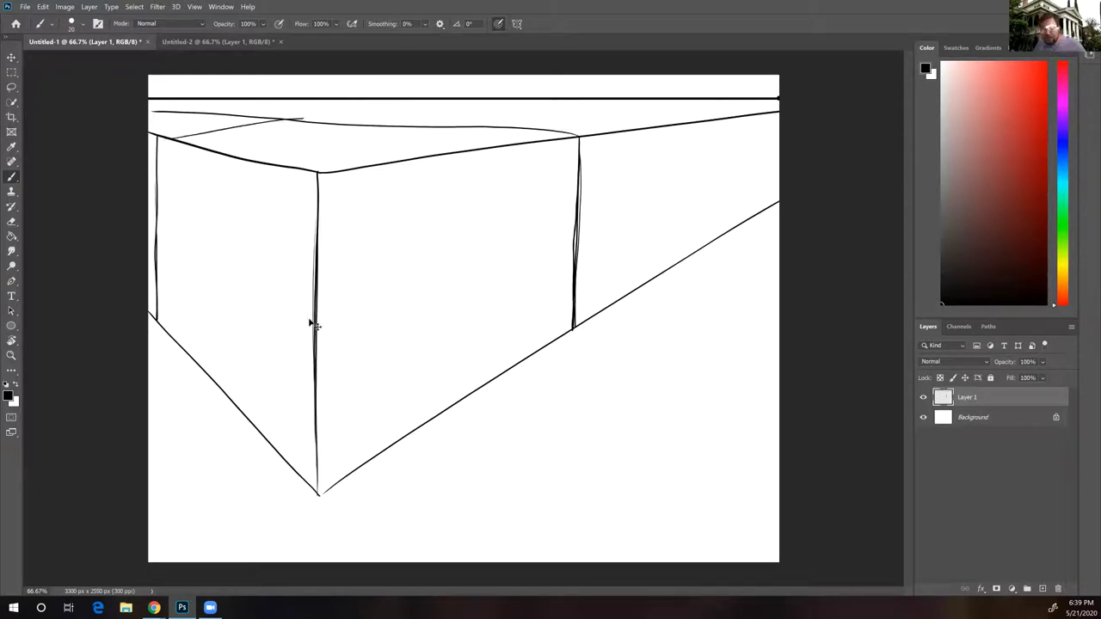
{"action": "key", "text": "ctrl+z"}
{"action": "key", "text": "r"}
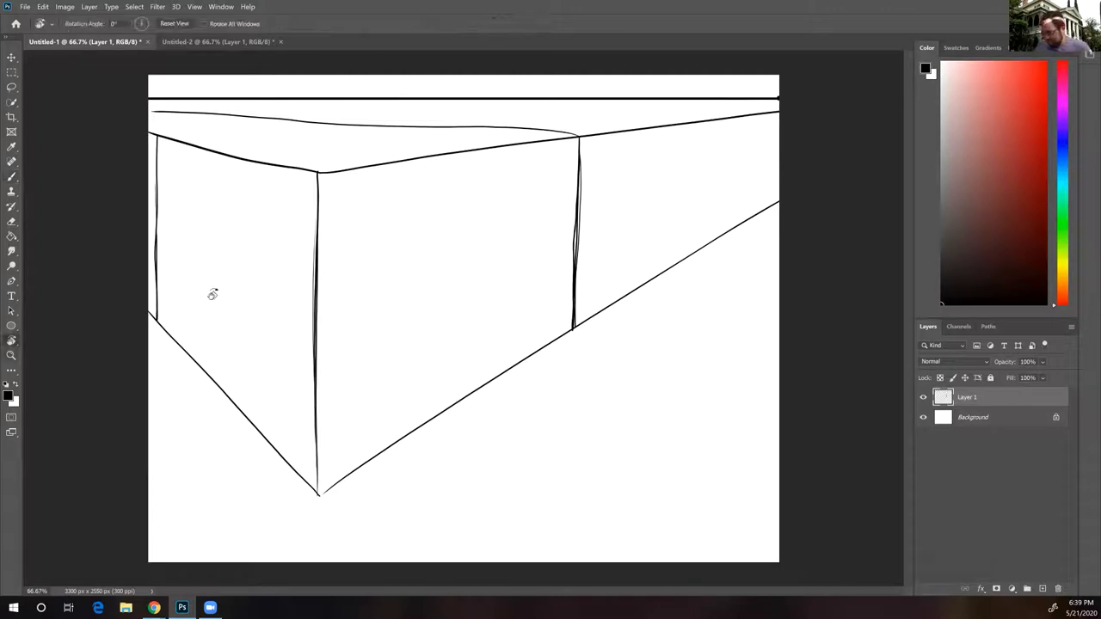
{"action": "left_click_drag", "start_coordinate": [220, 417], "coordinate": [411, 196]}
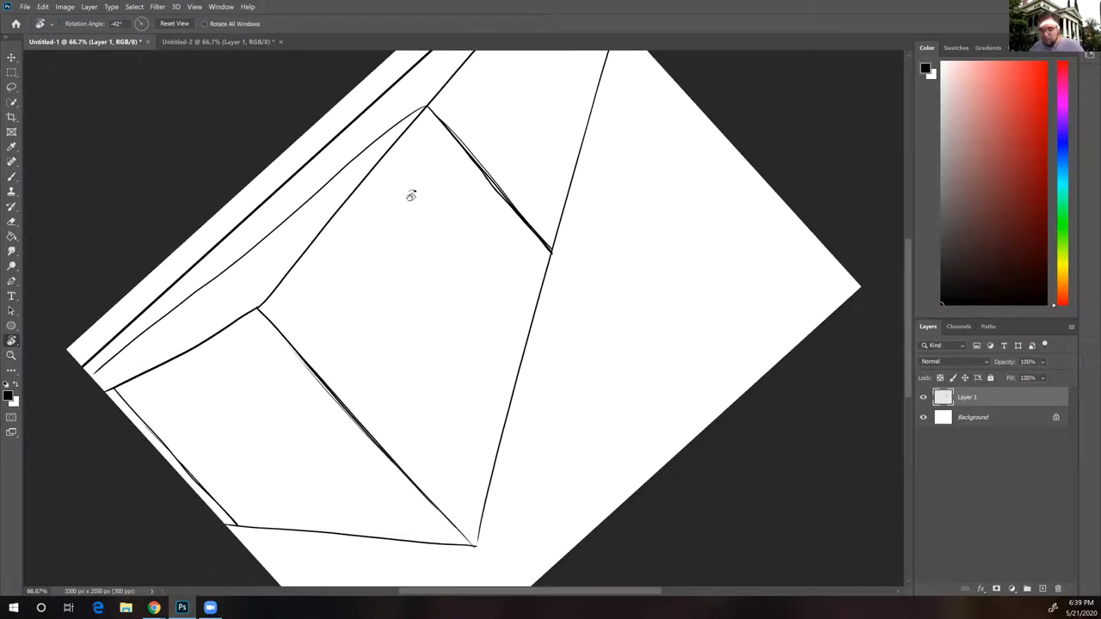
{"action": "key", "text": "h"}
{"action": "left_click_drag", "start_coordinate": [376, 319], "coordinate": [408, 383]}
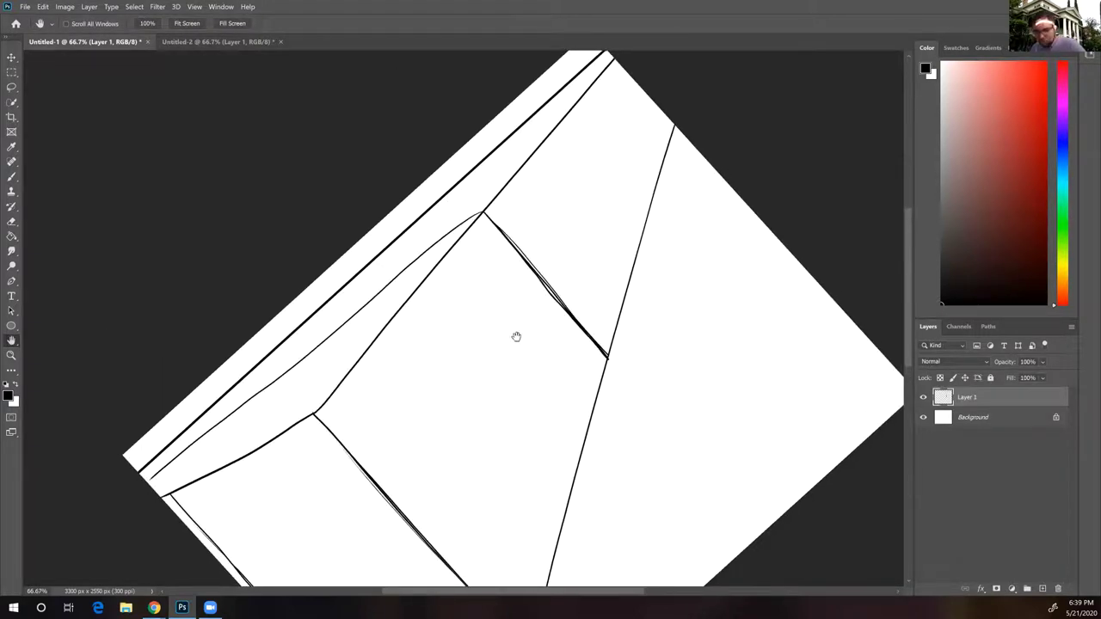
{"action": "key", "text": "b"}
{"action": "left_click_drag", "start_coordinate": [178, 485], "coordinate": [583, 64]}
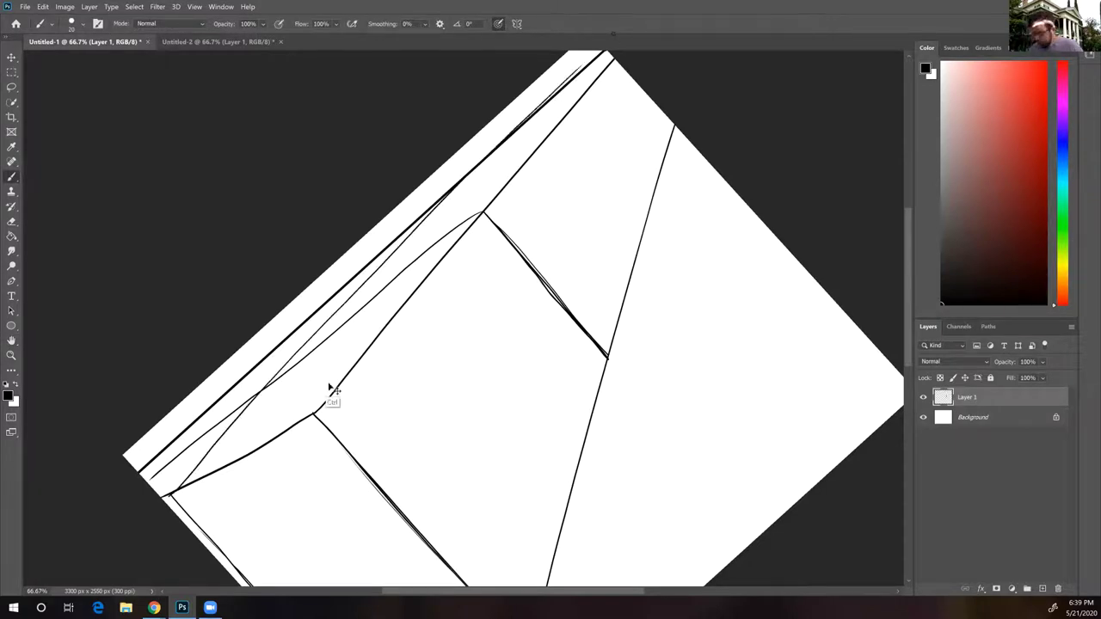
{"action": "key", "text": "ctrl+z"}
{"action": "left_click_drag", "start_coordinate": [171, 493], "coordinate": [612, 54]}
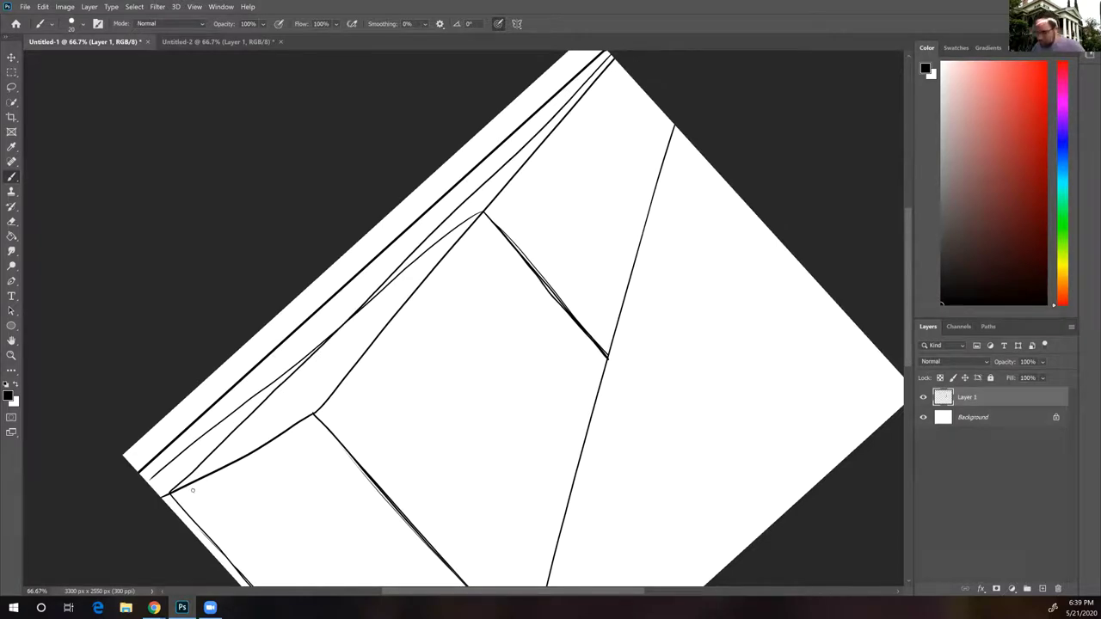
{"action": "key", "text": "ctrl+z"}
{"action": "left_click_drag", "start_coordinate": [174, 492], "coordinate": [608, 57]}
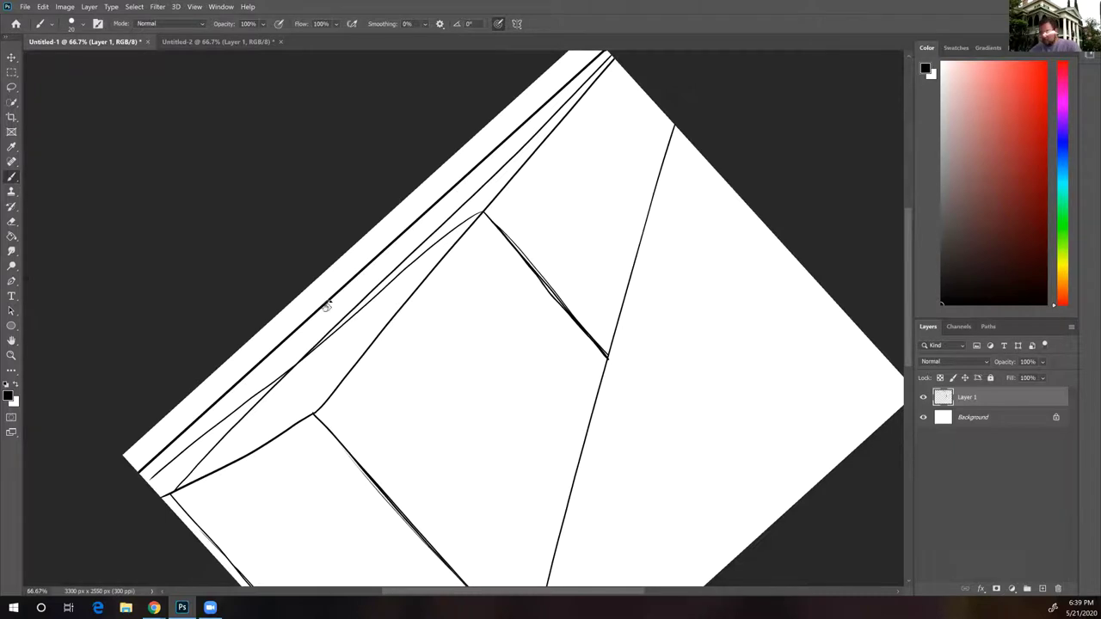
With the page upright, mark a point slightly below the front edge's top and draw lower top guide lines from it toward both vanishing points
{"action": "key", "text": "r"}
{"action": "left_click_drag", "start_coordinate": [407, 233], "coordinate": [472, 226]}
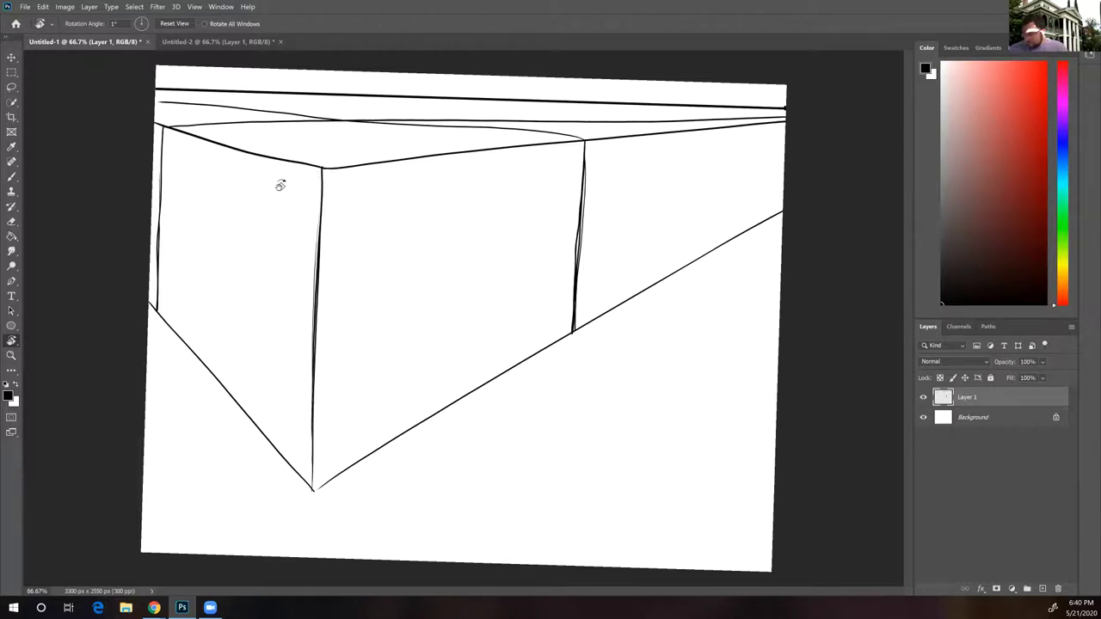
{"action": "left_click_drag", "start_coordinate": [279, 183], "coordinate": [277, 189]}
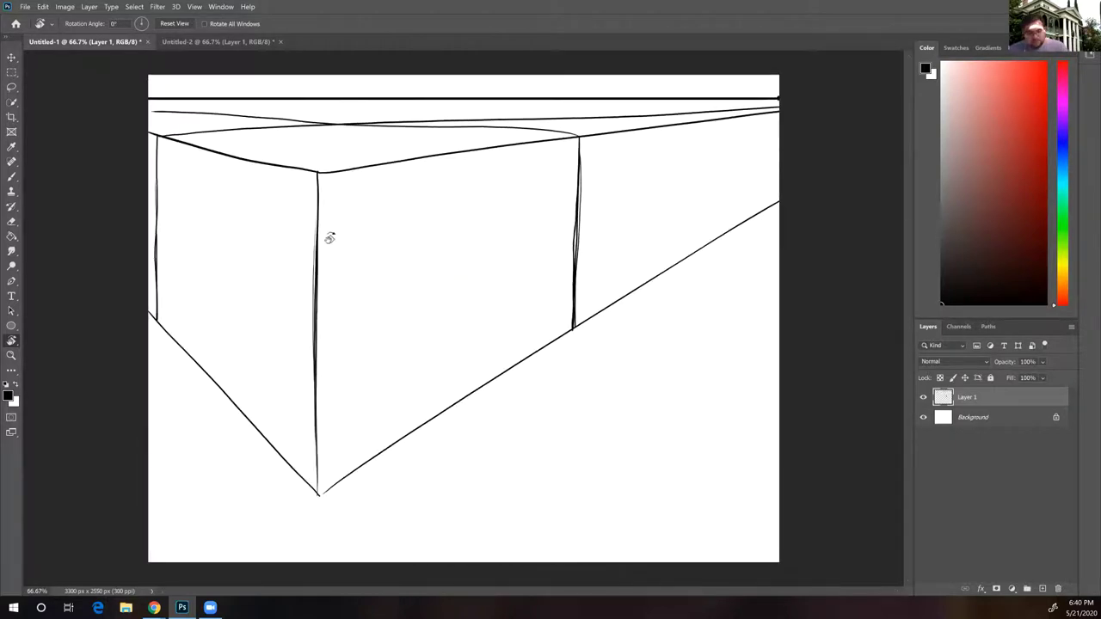
{"action": "key", "text": "b"}
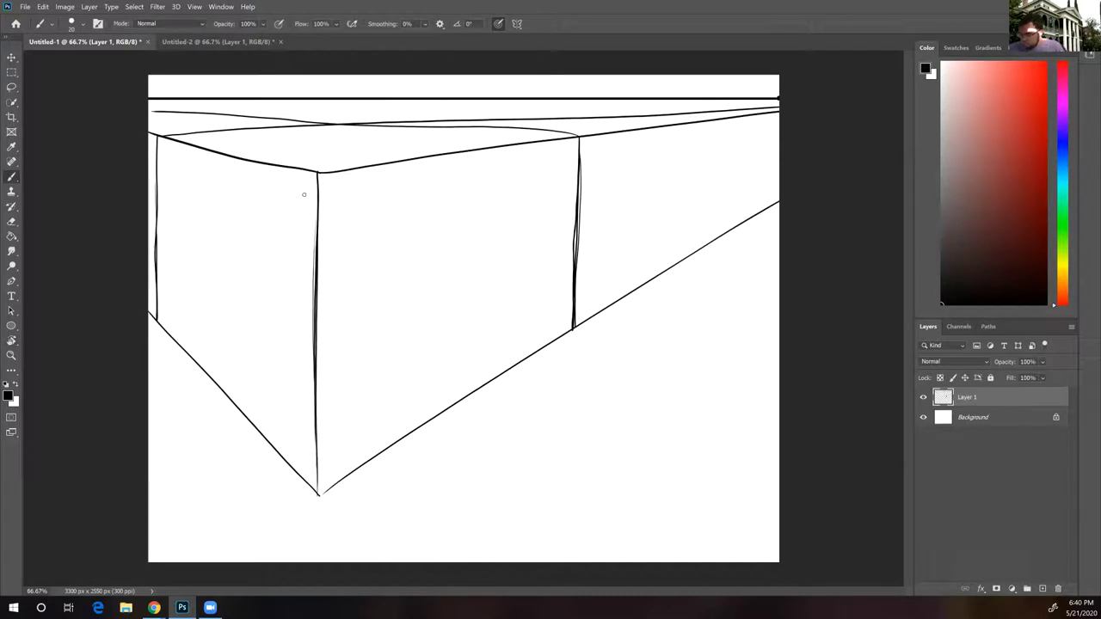
{"action": "left_click", "coordinate": [316, 200]}
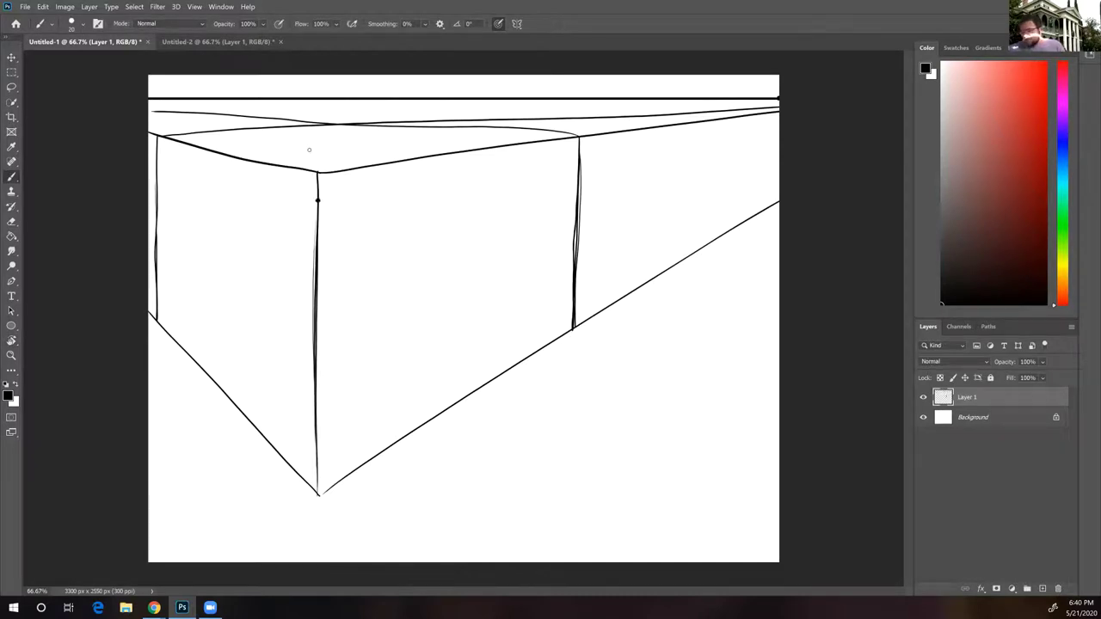
{"action": "left_click_drag", "start_coordinate": [317, 199], "coordinate": [150, 135]}
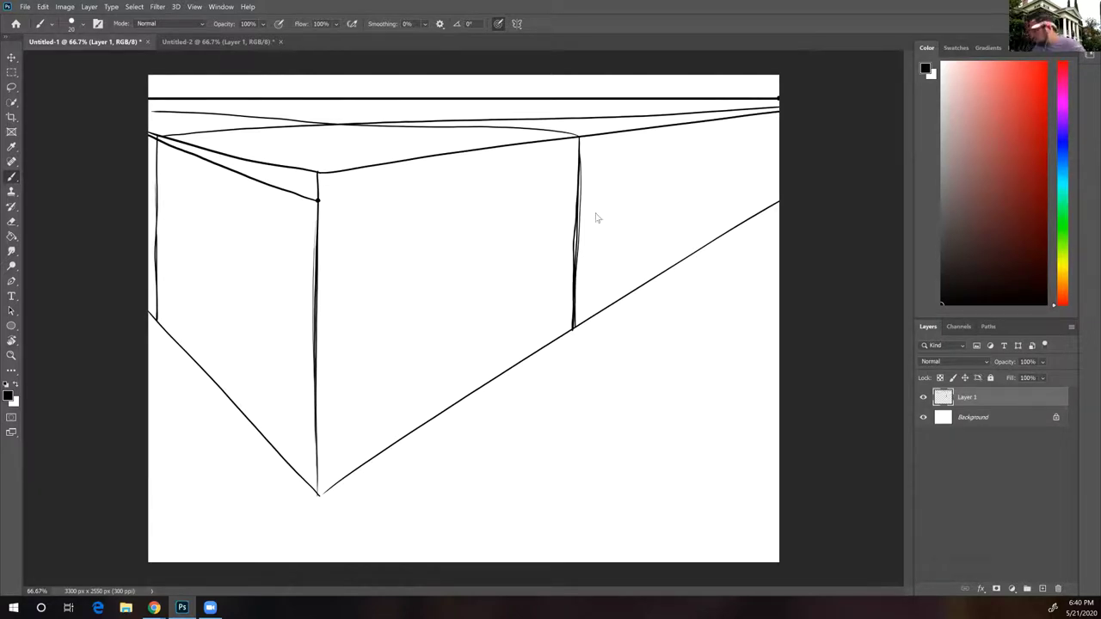
{"action": "left_click_drag", "start_coordinate": [319, 200], "coordinate": [779, 110]}
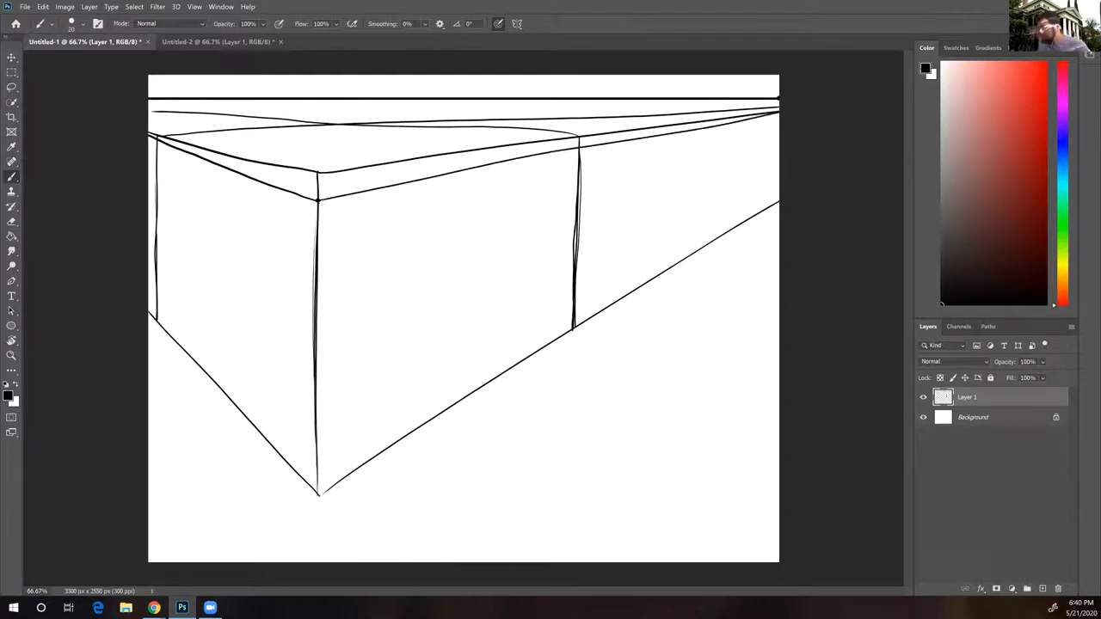
Erase the original top edges and crossing back lines above the lowered top edges, using a small eraser and keeping the horizon line
{"action": "left_click", "coordinate": [309, 169]}
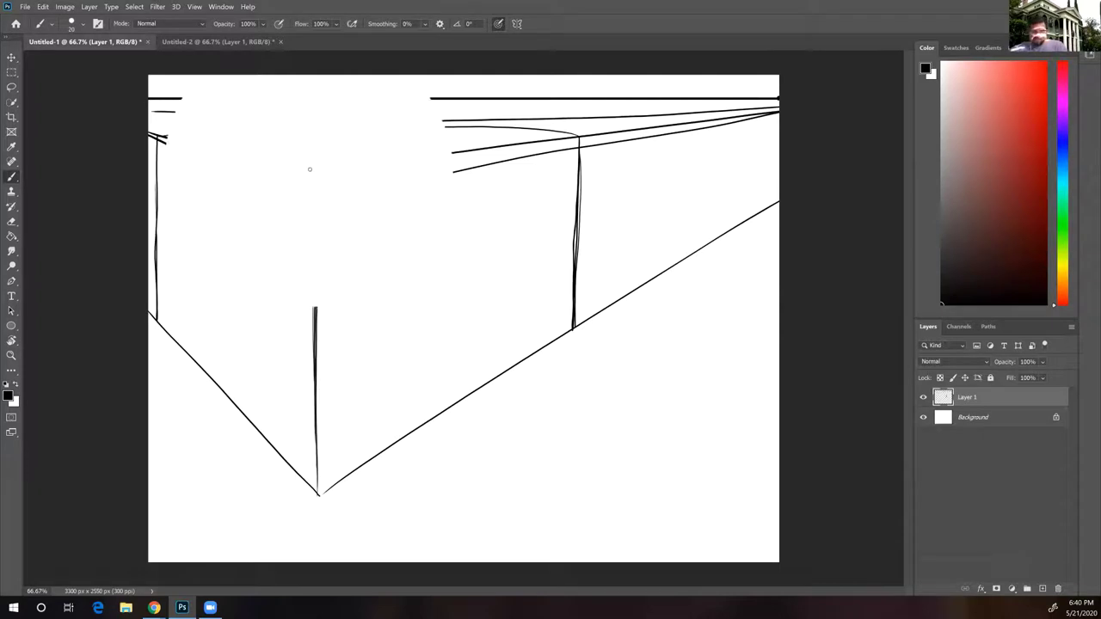
{"action": "key", "text": "ctrl+z"}
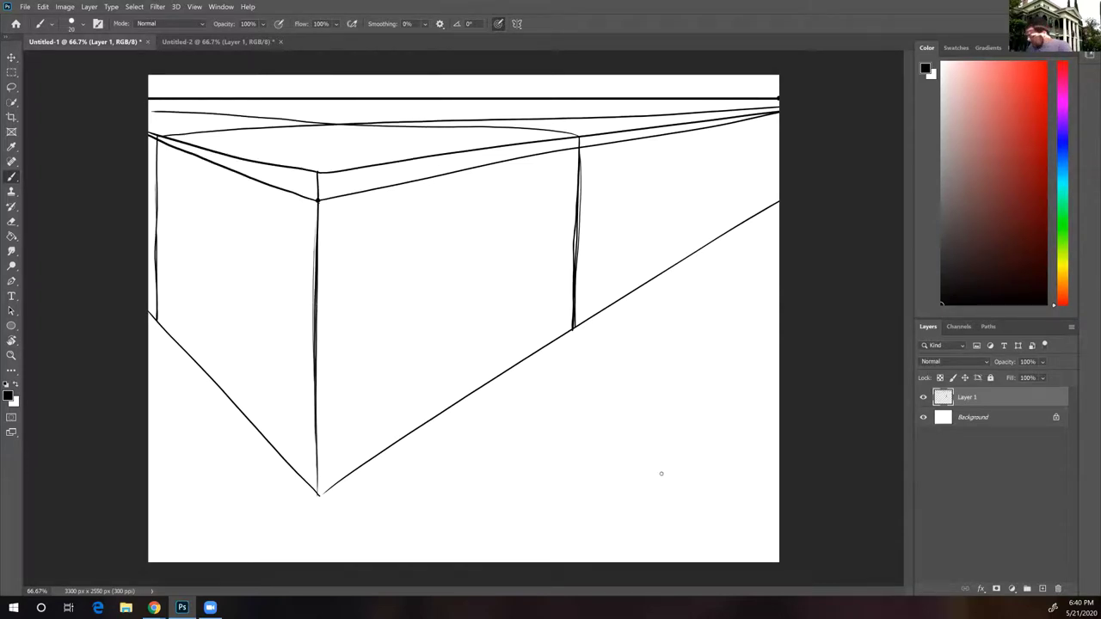
{"action": "key", "text": "p"}
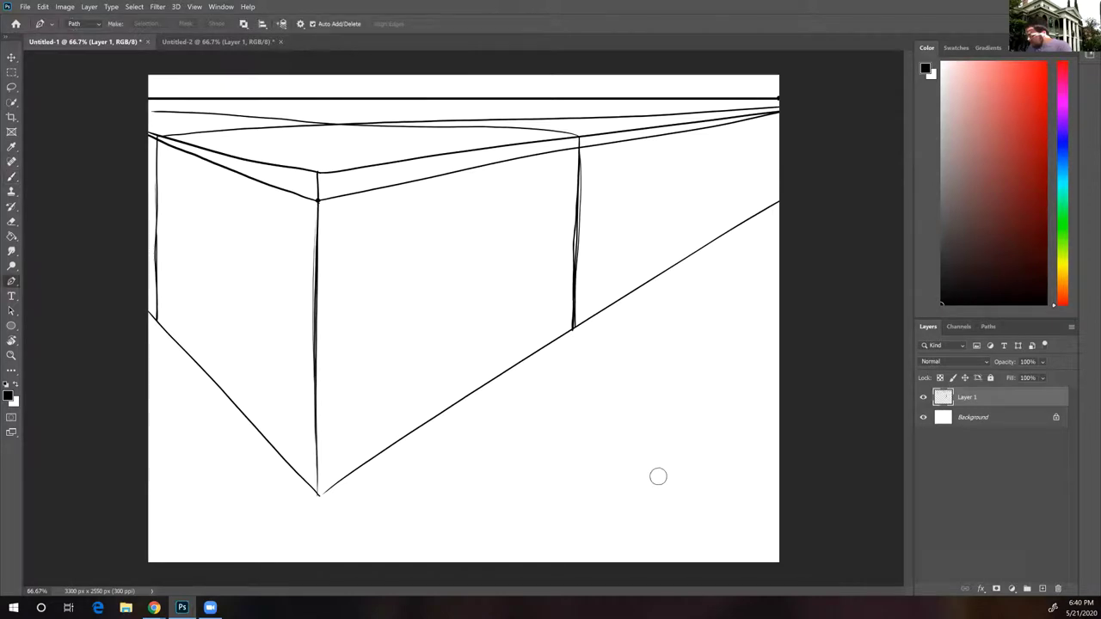
{"action": "left_click", "coordinate": [327, 171]}
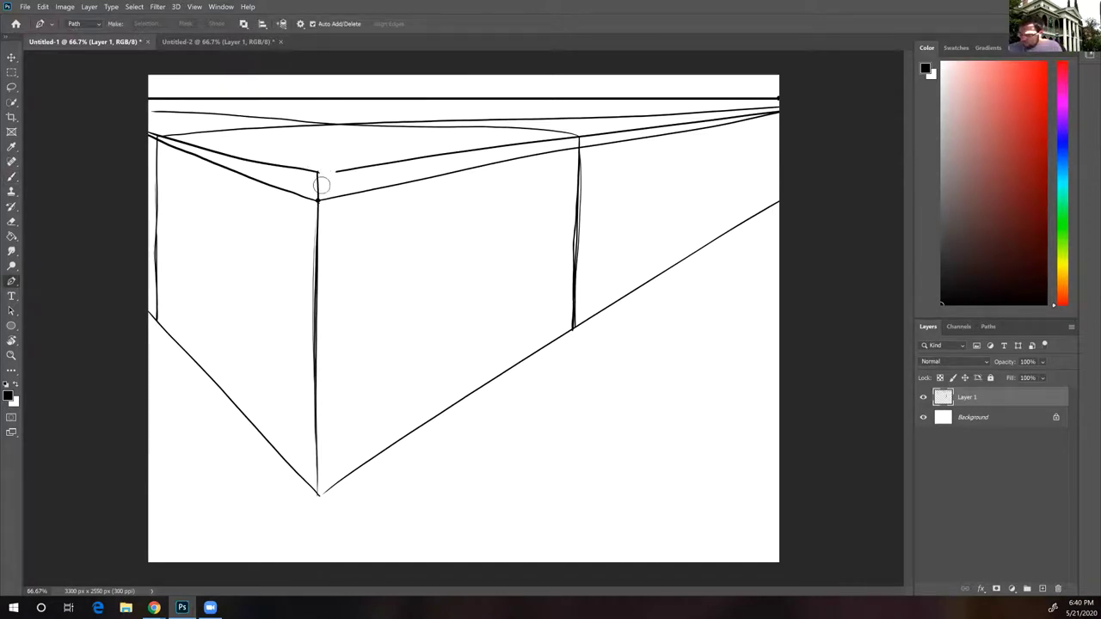
{"action": "mouse_move", "coordinate": [286, 169]}
{"action": "left_mouse_down"}
{"action": "mouse_move", "coordinate": [165, 134]}
{"action": "mouse_move", "coordinate": [201, 140]}
{"action": "left_mouse_up"}
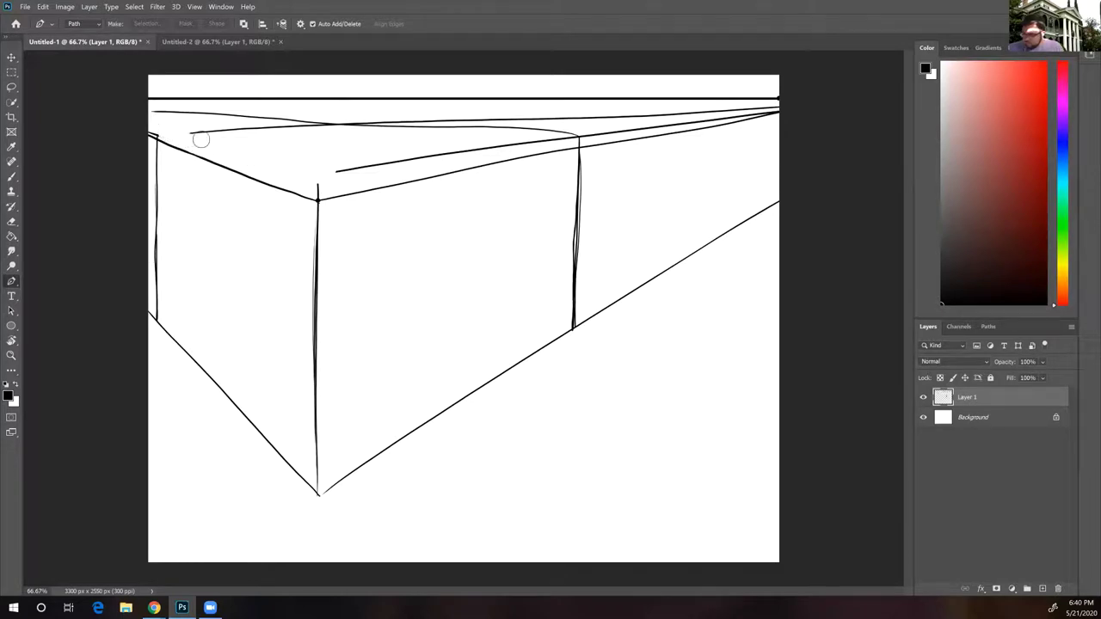
{"action": "mouse_move", "coordinate": [322, 182]}
{"action": "left_mouse_down"}
{"action": "mouse_move", "coordinate": [572, 139]}
{"action": "mouse_move", "coordinate": [548, 136]}
{"action": "left_mouse_up"}
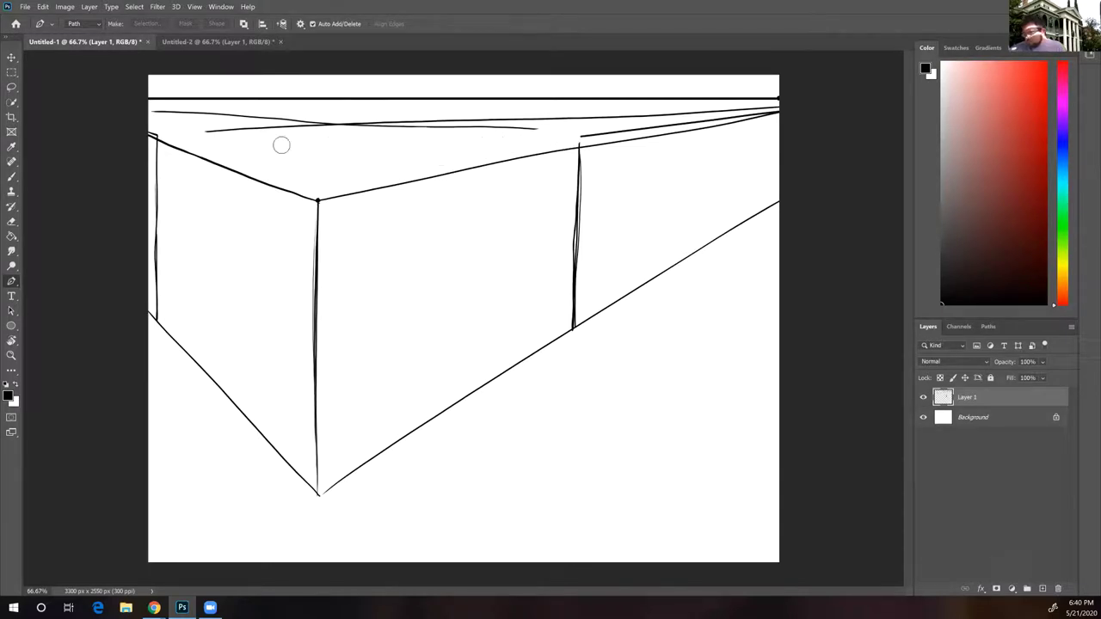
{"action": "mouse_move", "coordinate": [226, 135]}
{"action": "left_mouse_down"}
{"action": "mouse_move", "coordinate": [258, 129]}
{"action": "mouse_move", "coordinate": [152, 115]}
{"action": "mouse_move", "coordinate": [707, 113]}
{"action": "mouse_move", "coordinate": [570, 135]}
{"action": "mouse_move", "coordinate": [625, 118]}
{"action": "mouse_move", "coordinate": [714, 114]}
{"action": "left_mouse_up"}
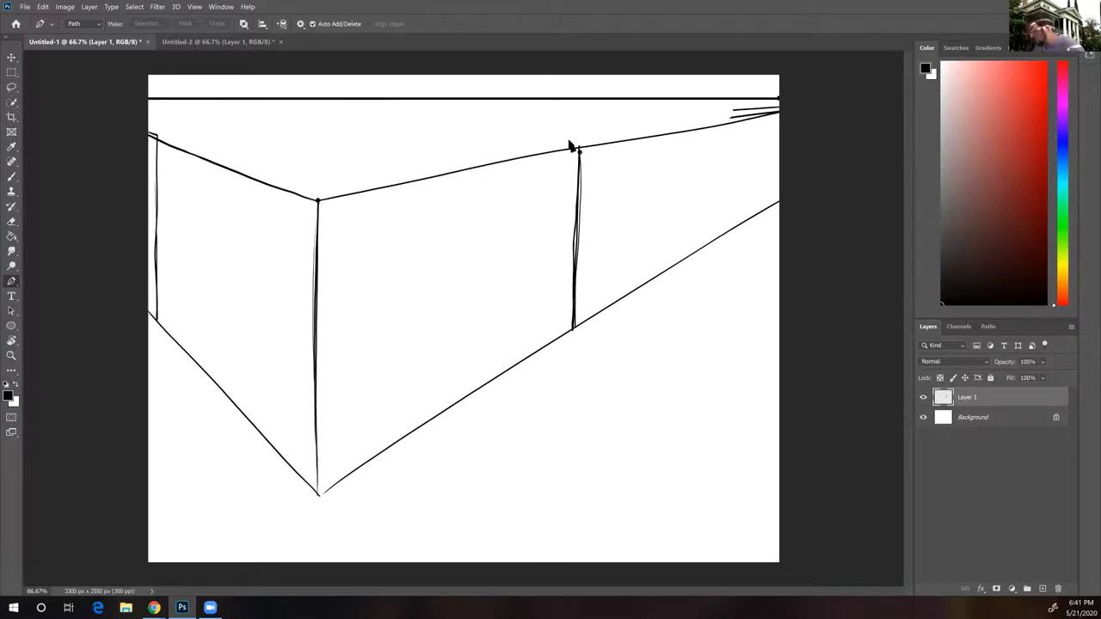
{"action": "key", "text": "b"}
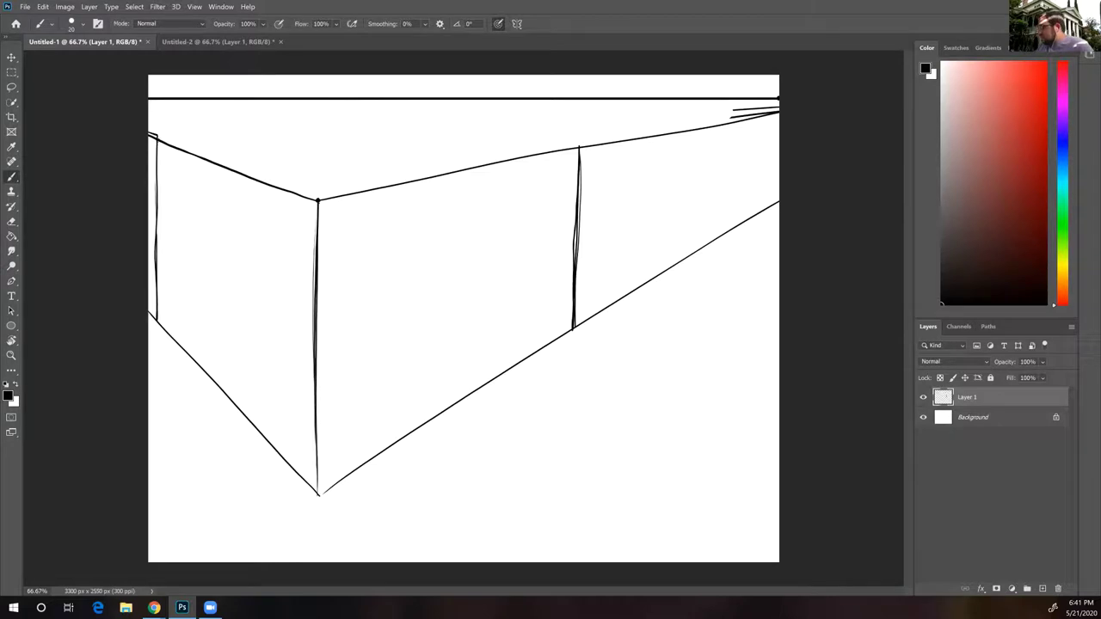
{"action": "left_click_drag", "start_coordinate": [151, 135], "coordinate": [549, 112]}
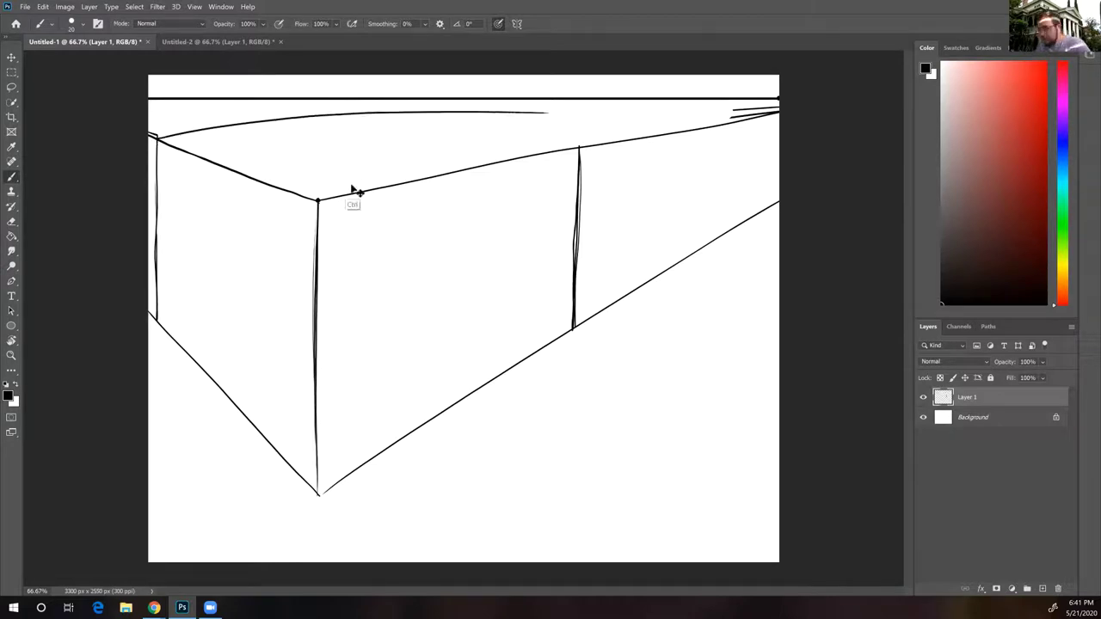
{"action": "key", "text": "ctrl+z"}
{"action": "left_click_drag", "start_coordinate": [153, 138], "coordinate": [777, 110]}
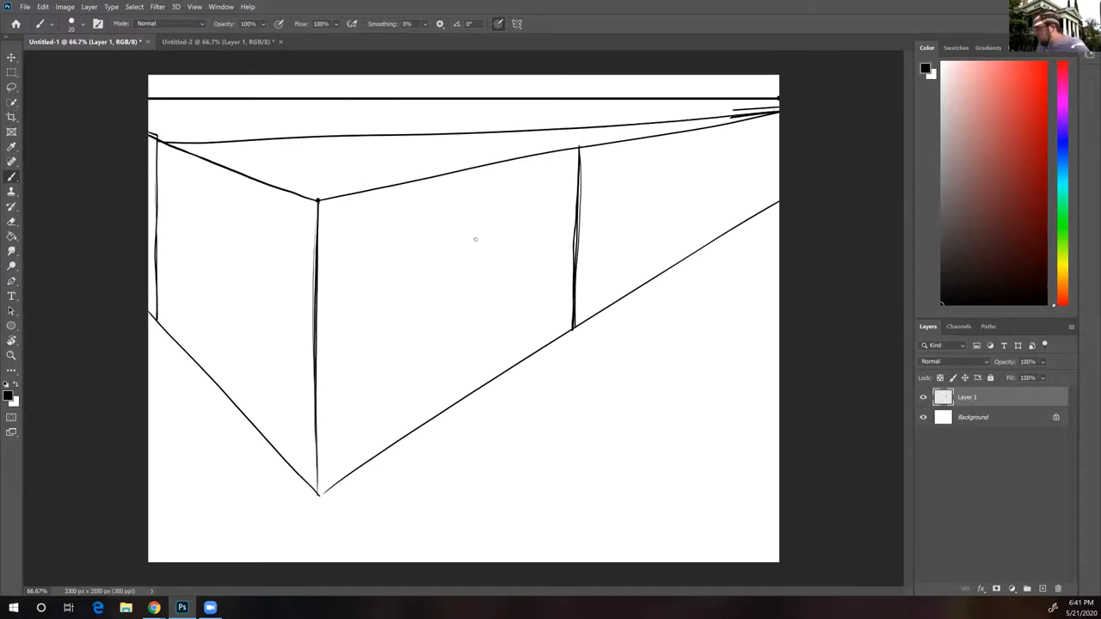
{"action": "key", "text": "ctrl+z"}
{"action": "left_click_drag", "start_coordinate": [154, 137], "coordinate": [771, 110]}
{"action": "key", "text": "ctrl+z"}
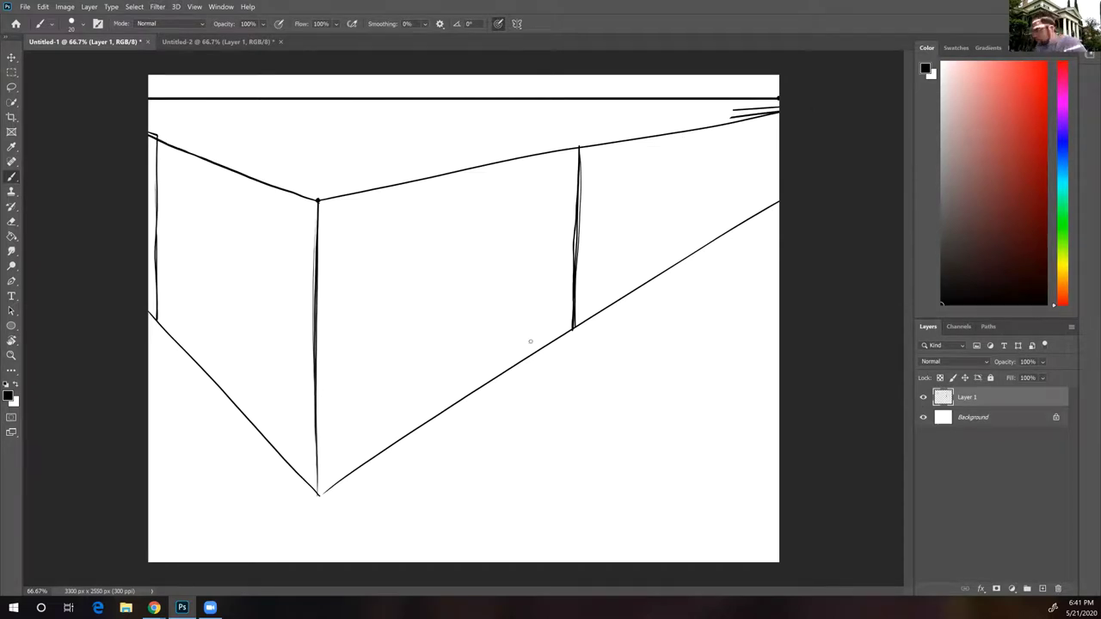
In a rotated view, draw the back top edge from the left face's upper corner to the horizon's right end
{"action": "key", "text": "r"}
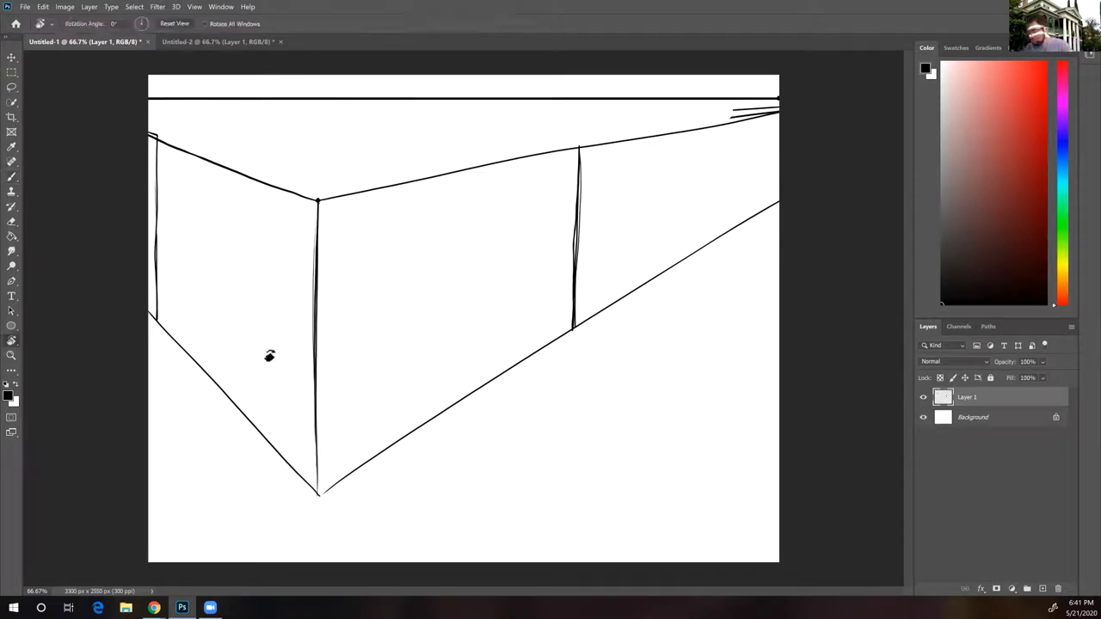
{"action": "left_click_drag", "start_coordinate": [236, 386], "coordinate": [364, 335]}
{"action": "key", "text": "b"}
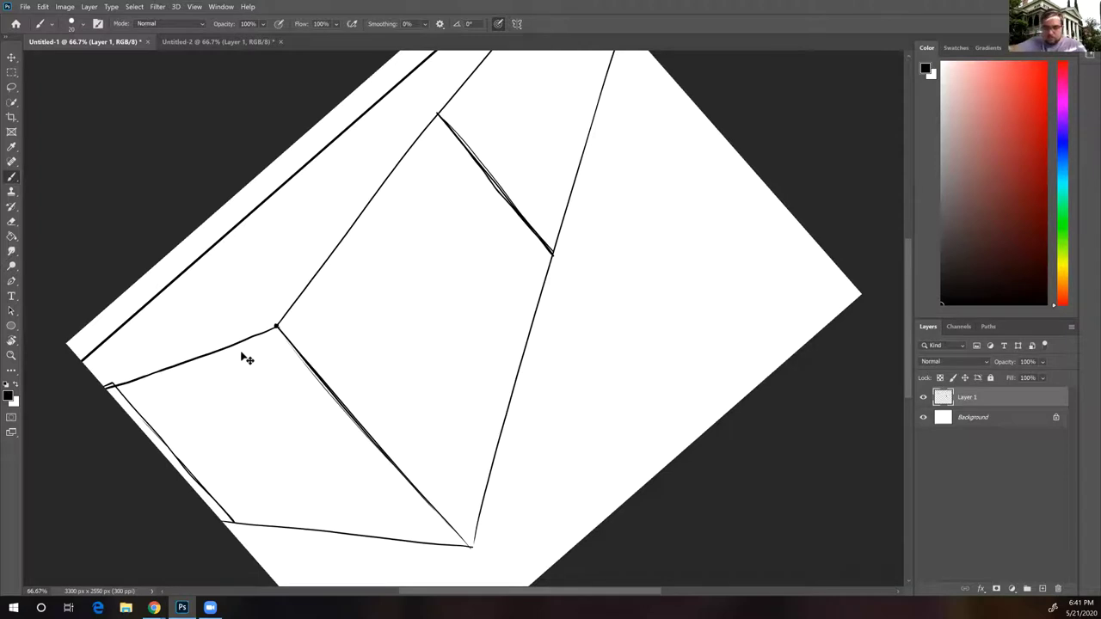
{"action": "key", "text": "ctrl+minus"}
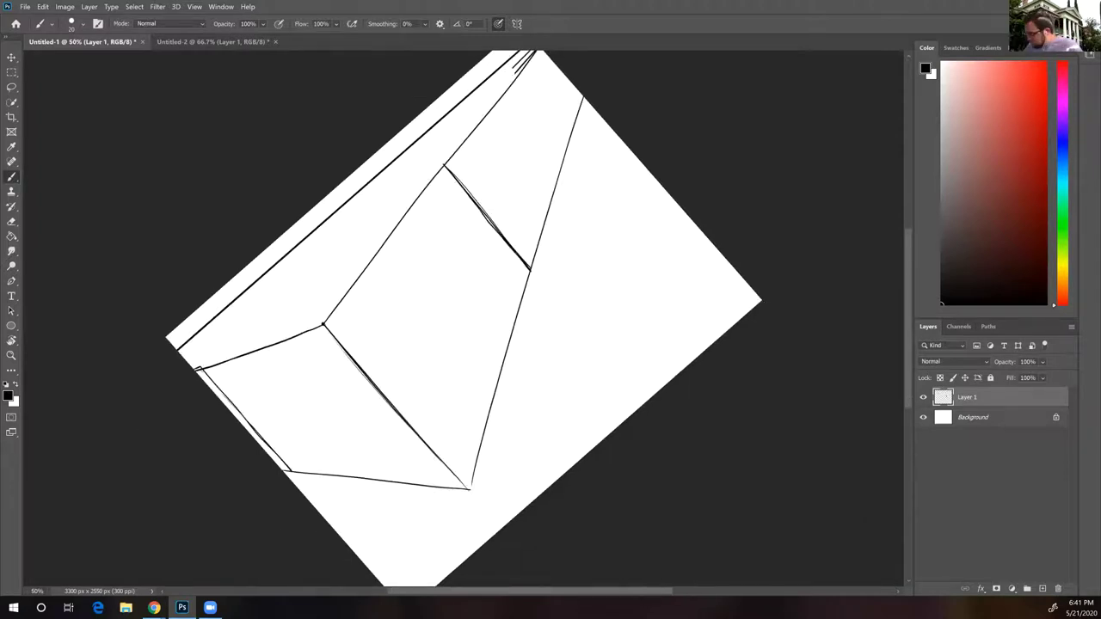
{"action": "left_click_drag", "start_coordinate": [203, 367], "coordinate": [434, 136]}
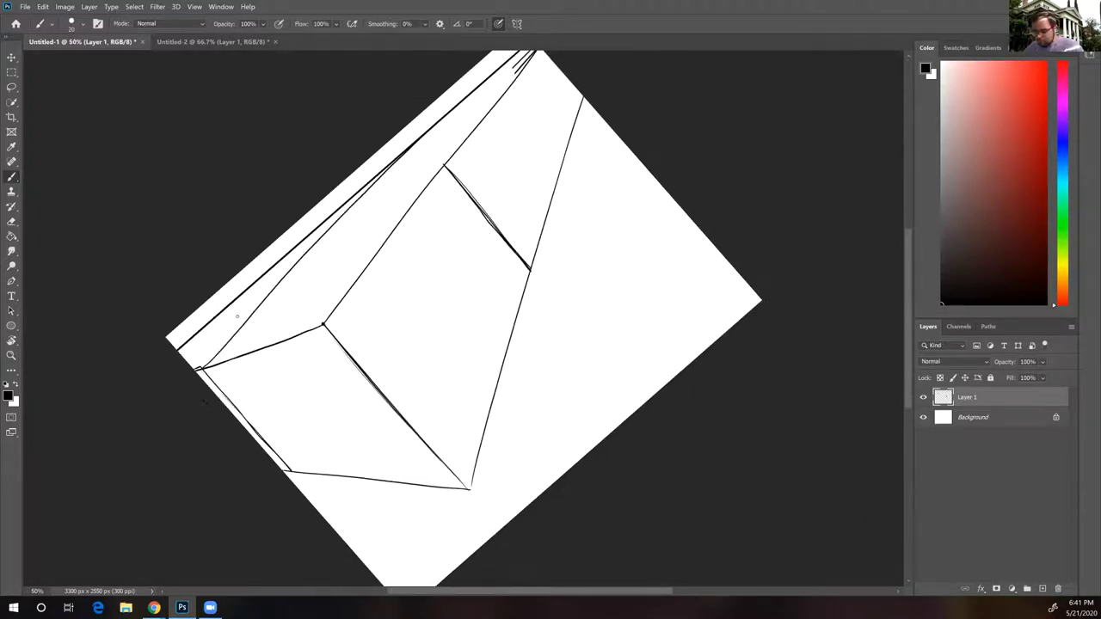
{"action": "key", "text": "ctrl+z"}
{"action": "key", "text": "h"}
{"action": "mouse_move", "coordinate": [407, 367]}
{"action": "left_mouse_down"}
{"action": "mouse_move", "coordinate": [353, 332]}
{"action": "mouse_move", "coordinate": [321, 385]}
{"action": "left_mouse_up"}
{"action": "key", "text": "b"}
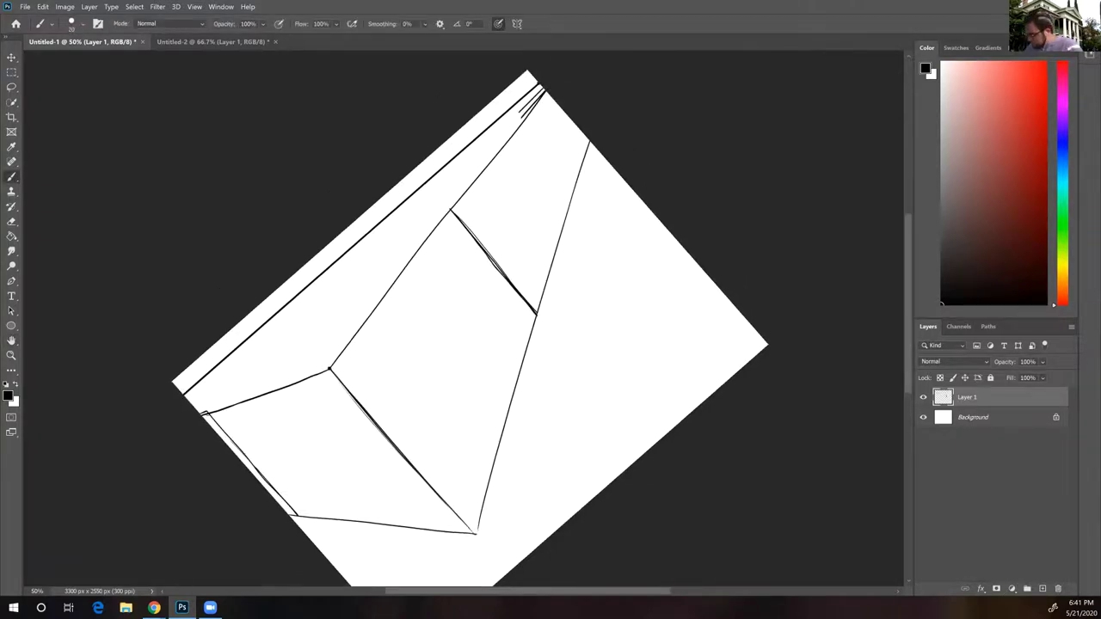
{"action": "left_click_drag", "start_coordinate": [208, 412], "coordinate": [514, 101]}
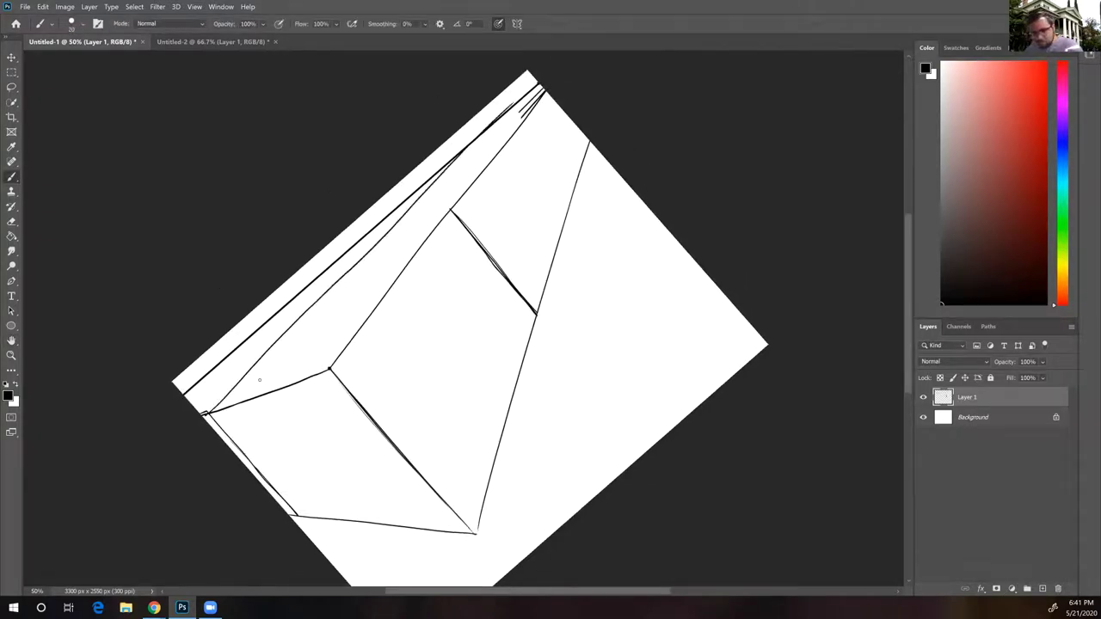
{"action": "key", "text": "ctrl+z"}
{"action": "left_click", "coordinate": [210, 410]}
{"action": "left_click", "coordinate": [338, 283], "text": "shift"}
{"action": "left_click", "coordinate": [540, 85], "text": "shift"}
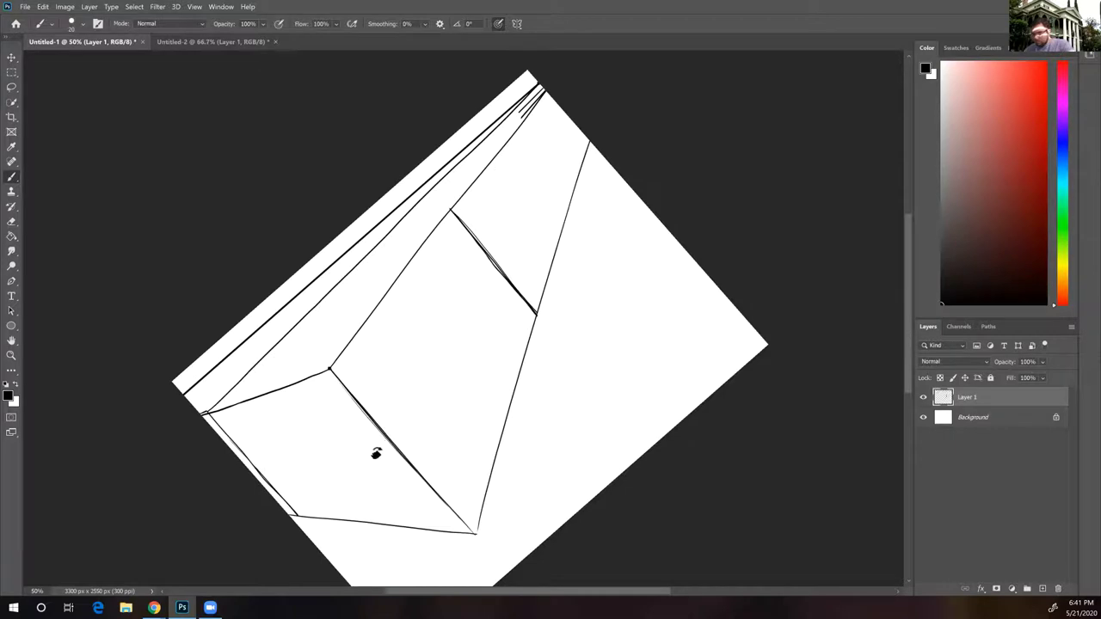
With the view rotated again, draw the other back edge from the right face's upper corner toward the left vanishing point and strengthen it with a second stroke
{"action": "key", "text": "r"}
{"action": "left_click_drag", "start_coordinate": [341, 332], "coordinate": [541, 228]}
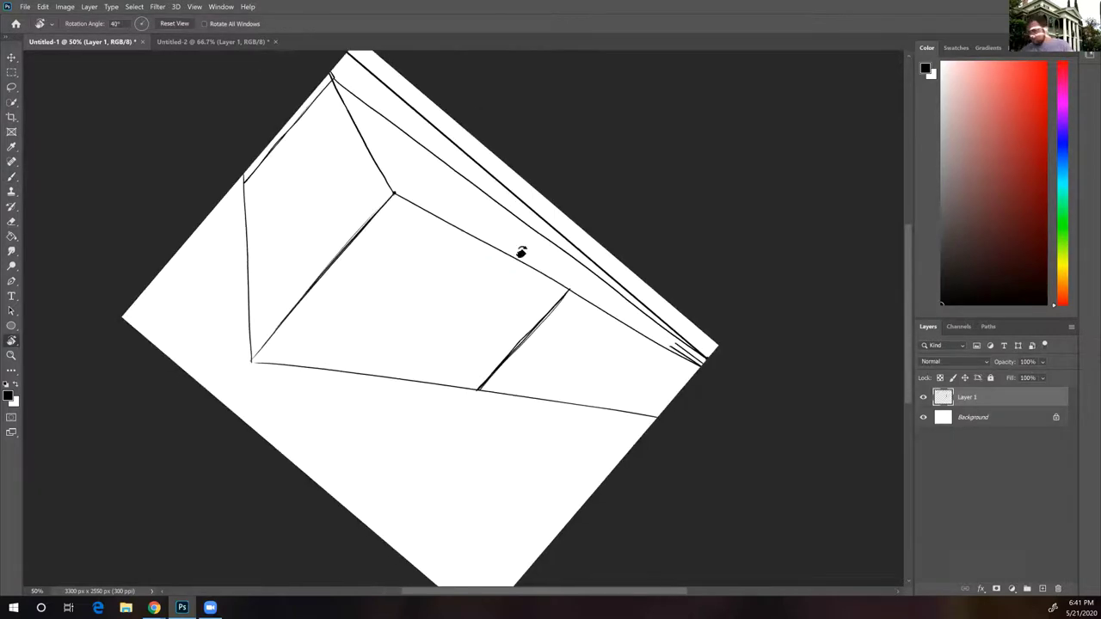
{"action": "left_click_drag", "start_coordinate": [364, 439], "coordinate": [428, 220]}
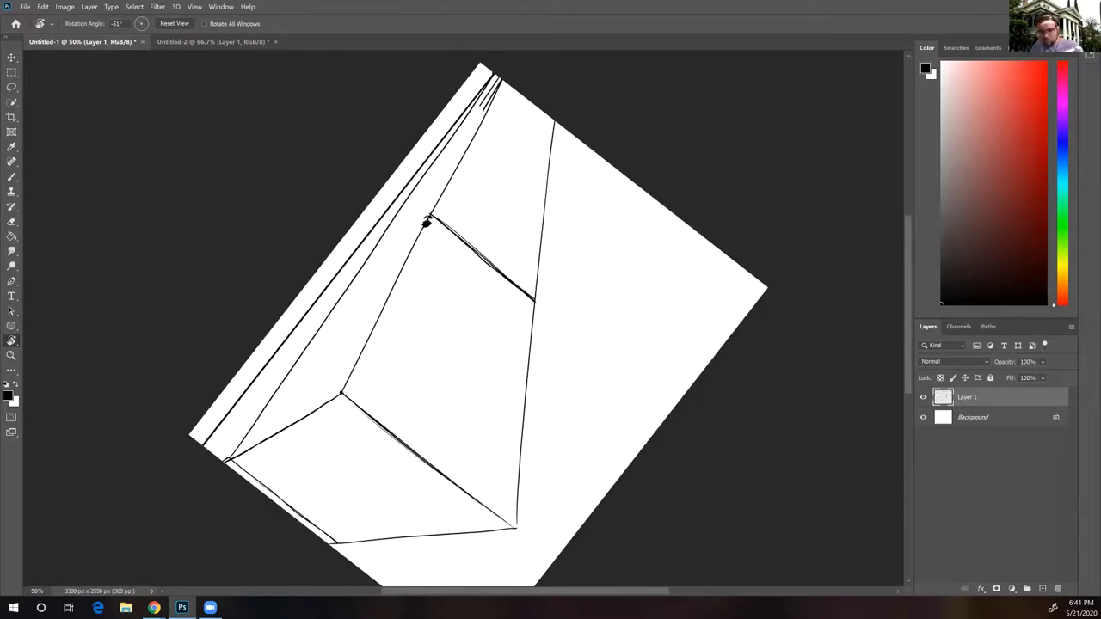
{"action": "key", "text": "b"}
{"action": "left_click_drag", "start_coordinate": [428, 219], "coordinate": [220, 458]}
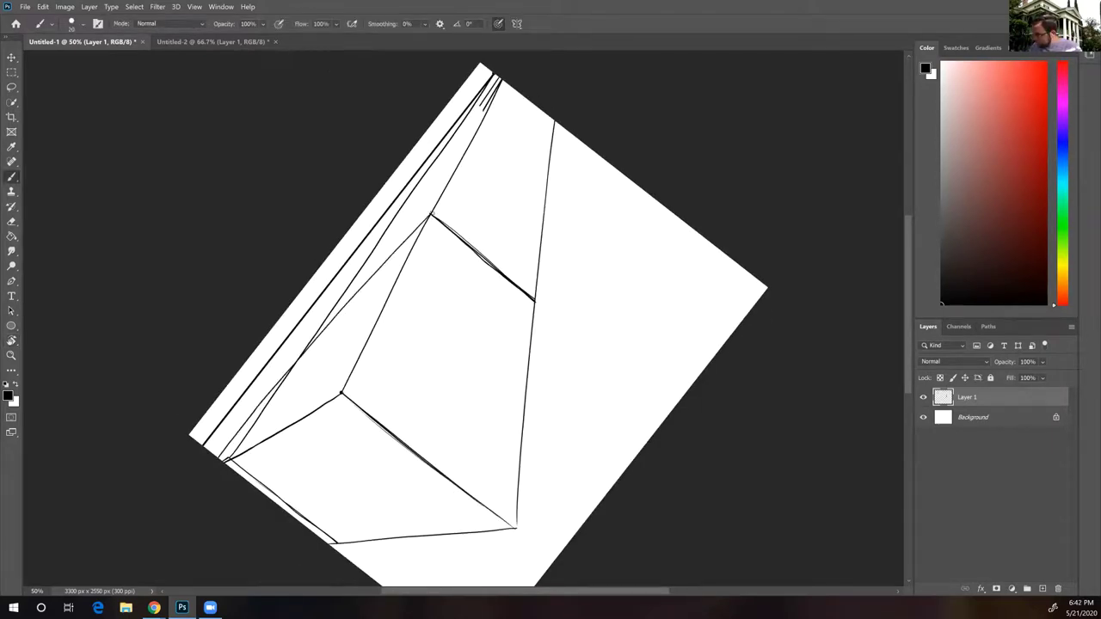
{"action": "mouse_move", "coordinate": [430, 215]}
{"action": "left_mouse_down"}
{"action": "mouse_move", "coordinate": [306, 344]}
{"action": "mouse_move", "coordinate": [219, 459]}
{"action": "left_mouse_up"}
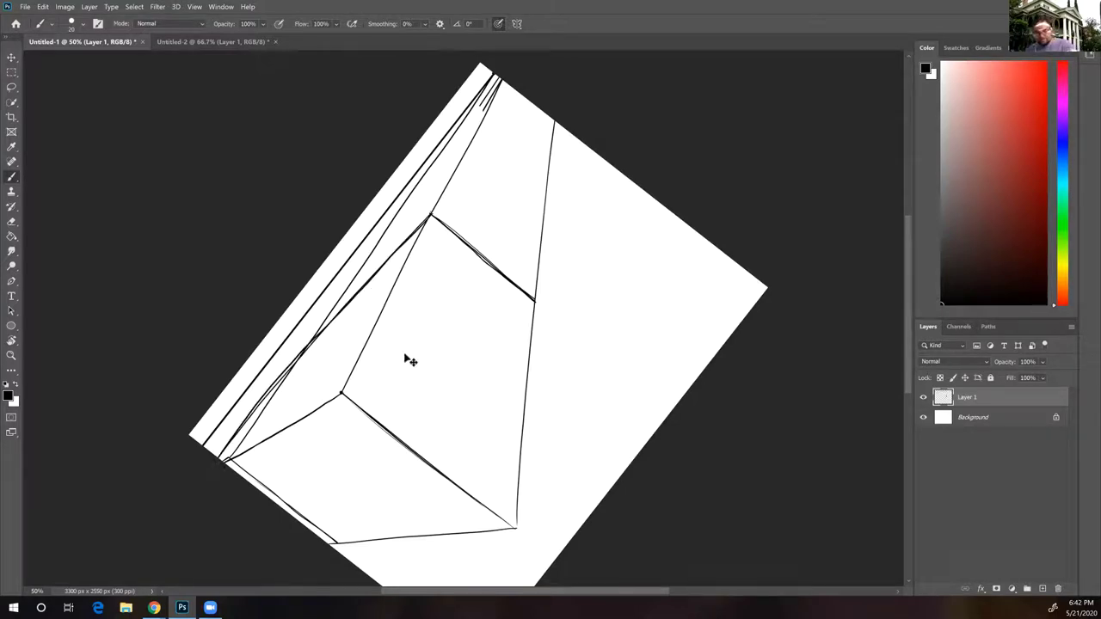
{"action": "key", "text": "ctrl+r"}
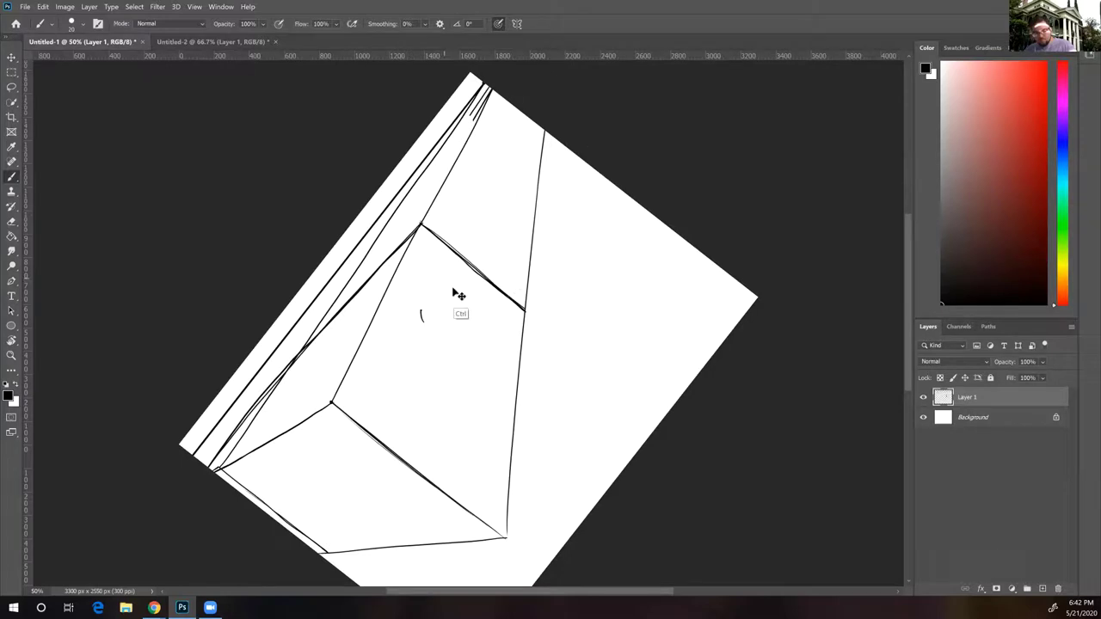
{"action": "key", "text": "ctrl+z"}
With the page upright, thicken the box's back edges, side verticals and both bottom edges with heavier brush strokes
{"action": "key", "text": "r"}
{"action": "left_click_drag", "start_coordinate": [467, 209], "coordinate": [560, 275]}
{"action": "key", "text": "Escape"}
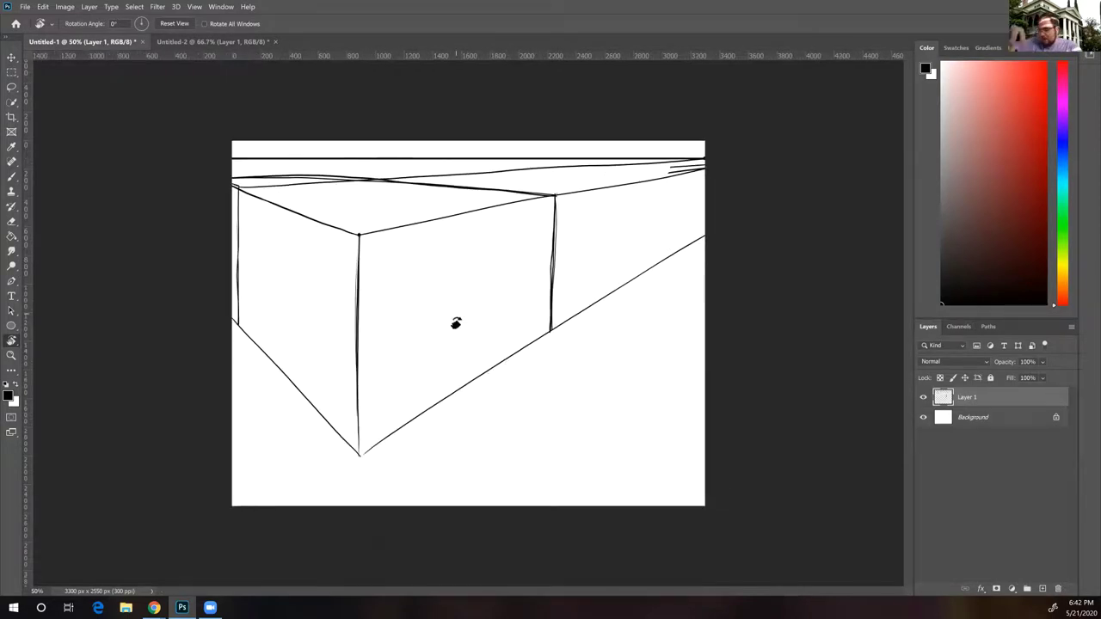
{"action": "key", "text": "ctrl+plus"}
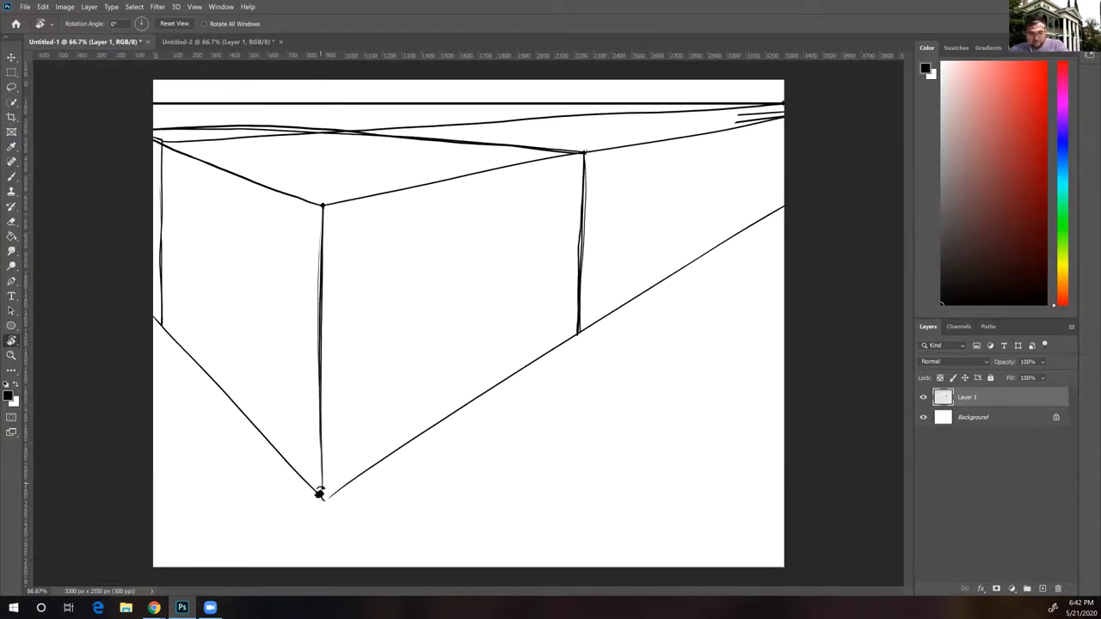
{"action": "key", "text": "b"}
{"action": "mouse_move", "coordinate": [323, 497]}
{"action": "left_mouse_down"}
{"action": "mouse_move", "coordinate": [160, 317]}
{"action": "mouse_move", "coordinate": [164, 146]}
{"action": "mouse_move", "coordinate": [319, 127]}
{"action": "mouse_move", "coordinate": [583, 155]}
{"action": "mouse_move", "coordinate": [579, 331]}
{"action": "left_mouse_up"}
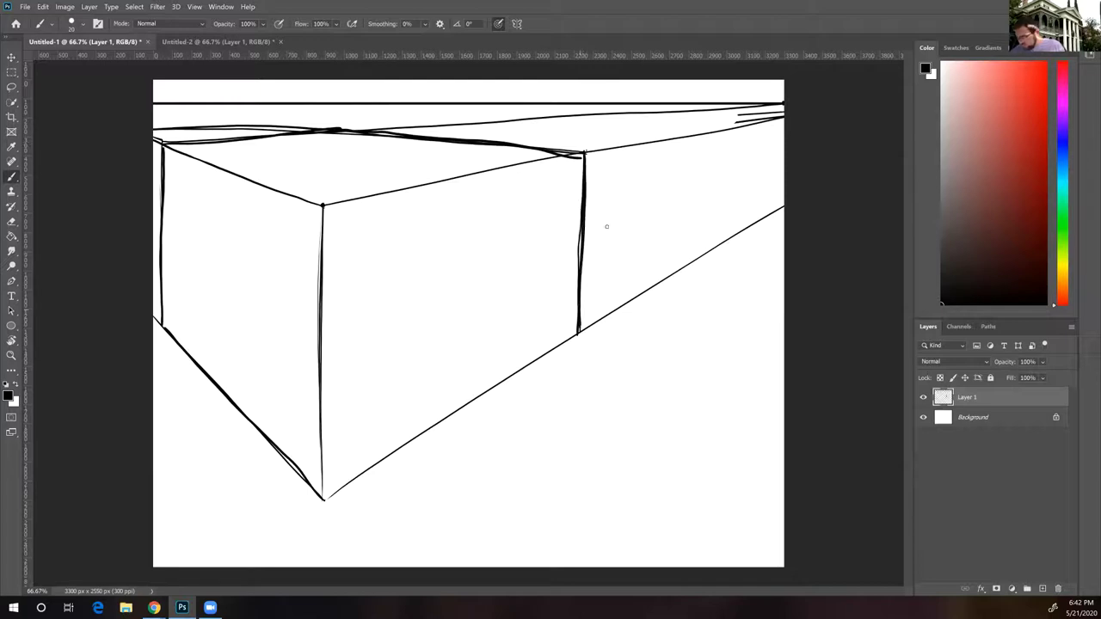
{"action": "left_click_drag", "start_coordinate": [324, 499], "coordinate": [577, 335]}
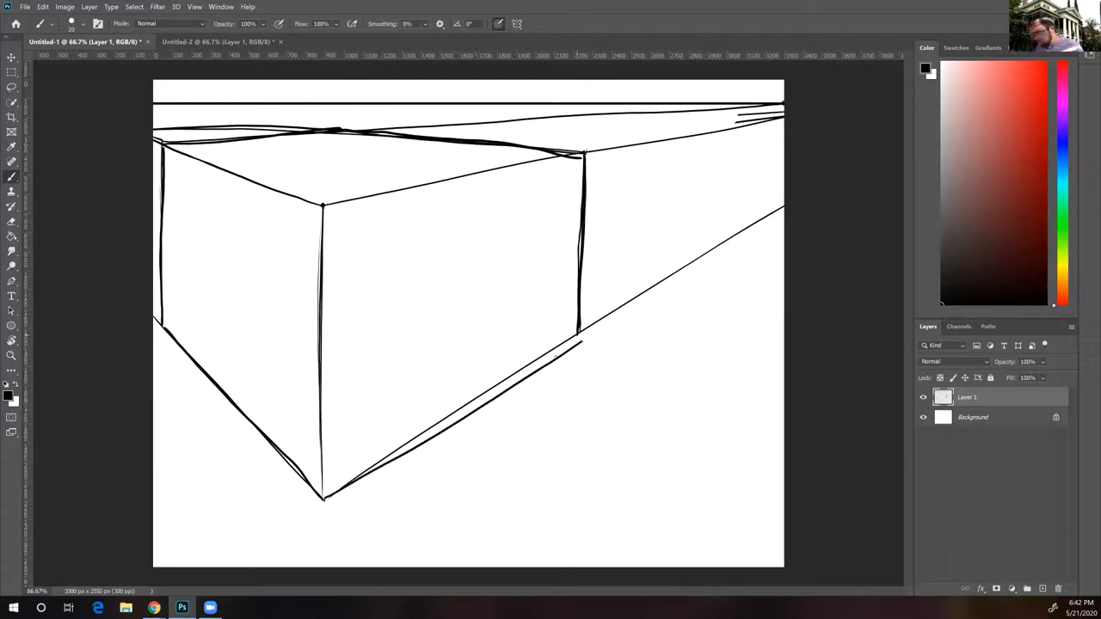
{"action": "key", "text": "ctrl+z"}
{"action": "left_click_drag", "start_coordinate": [392, 450], "coordinate": [324, 499]}
{"action": "mouse_move", "coordinate": [574, 341]}
{"action": "left_mouse_down"}
{"action": "mouse_move", "coordinate": [583, 335]}
{"action": "mouse_move", "coordinate": [390, 452]}
{"action": "left_mouse_up"}
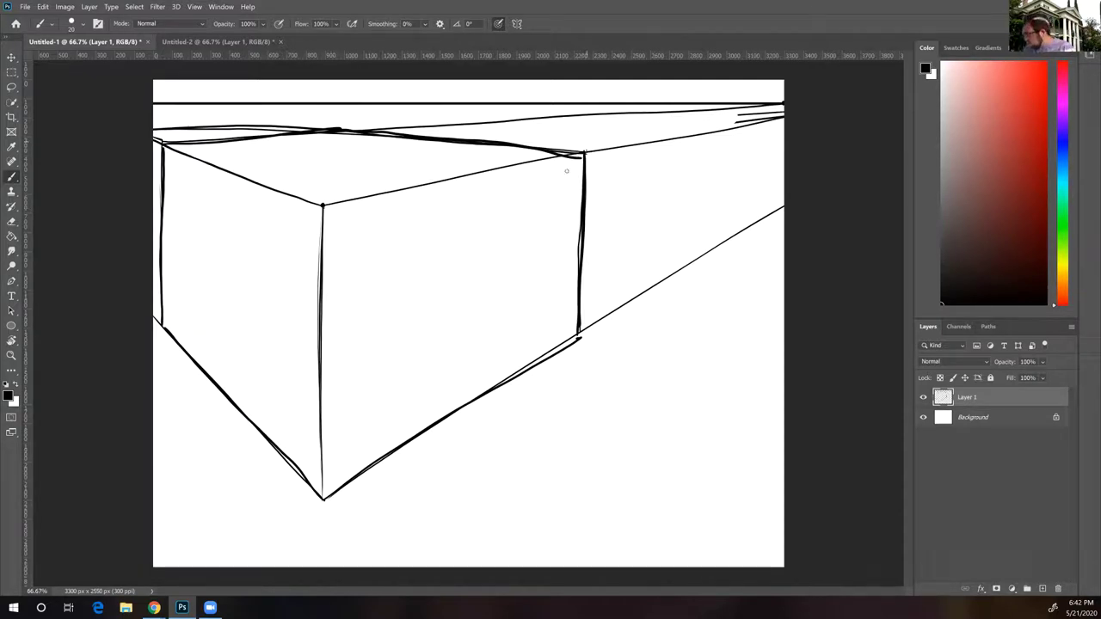
Draw both corner-to-corner diagonals on the right face and a midline through their crossing toward the right vanishing point
{"action": "left_click_drag", "start_coordinate": [583, 157], "coordinate": [413, 373]}
{"action": "left_click_drag", "start_coordinate": [323, 497], "coordinate": [478, 289]}
{"action": "left_click_drag", "start_coordinate": [324, 207], "coordinate": [583, 344]}
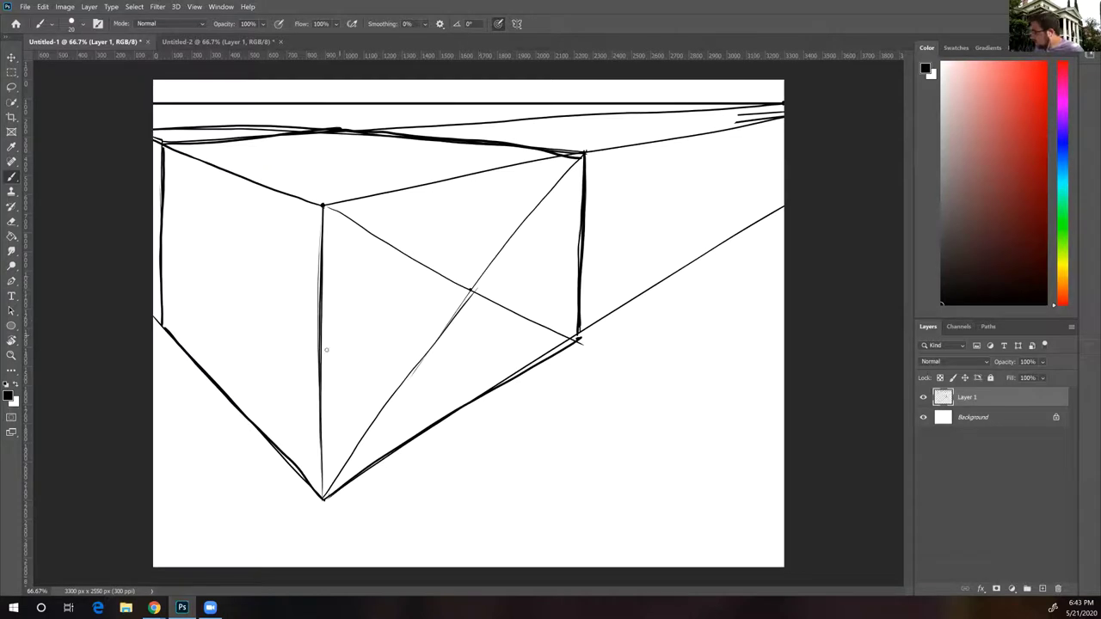
{"action": "left_click_drag", "start_coordinate": [325, 346], "coordinate": [581, 252]}
{"action": "left_click_drag", "start_coordinate": [420, 313], "coordinate": [560, 261]}
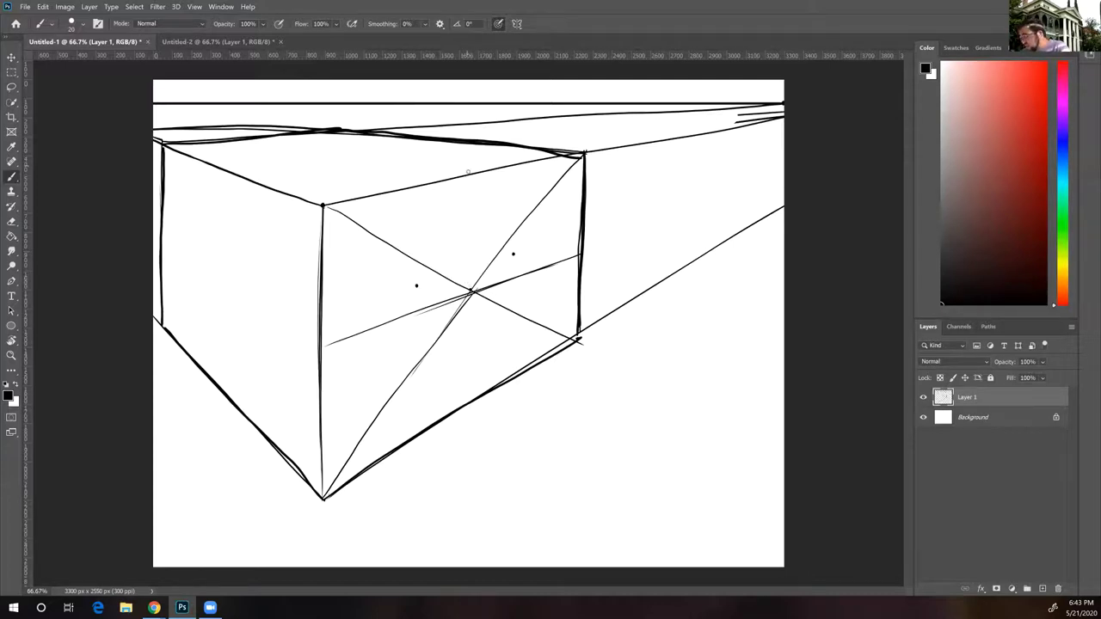
Draw a vertical centre line up from the diagonals' crossing, sketch a gable triangle around it above the midline, and restate the midline
{"action": "mouse_move", "coordinate": [469, 177]}
{"action": "left_mouse_down"}
{"action": "mouse_move", "coordinate": [471, 292]}
{"action": "mouse_move", "coordinate": [470, 179]}
{"action": "left_mouse_up"}
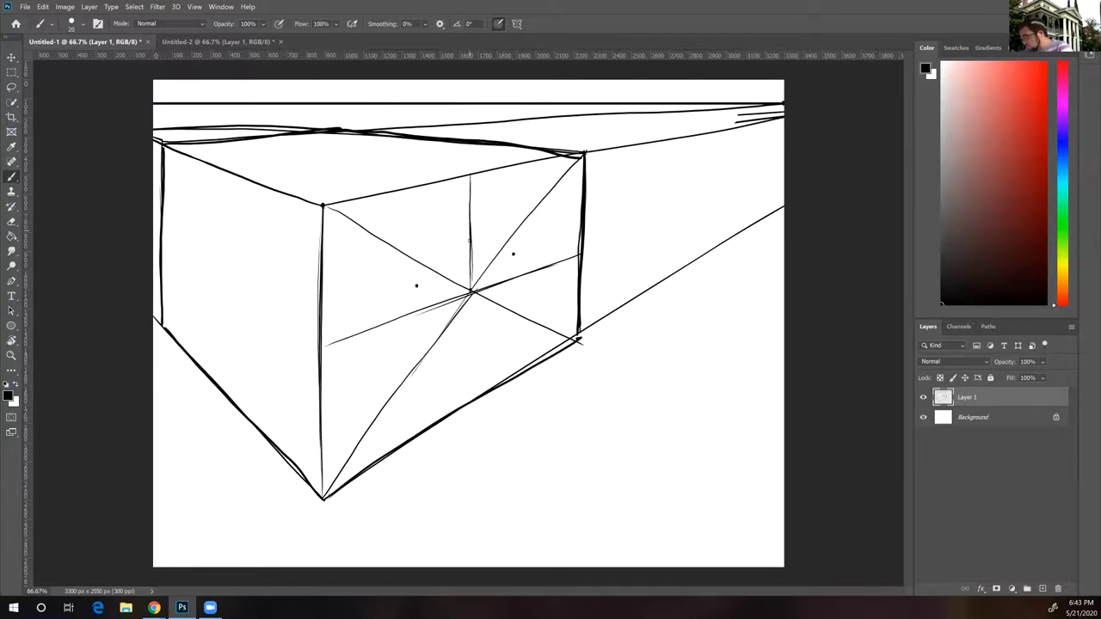
{"action": "left_click_drag", "start_coordinate": [416, 286], "coordinate": [469, 240]}
{"action": "mouse_move", "coordinate": [416, 286]}
{"action": "left_mouse_down"}
{"action": "mouse_move", "coordinate": [520, 253]}
{"action": "mouse_move", "coordinate": [485, 244]}
{"action": "mouse_move", "coordinate": [523, 253]}
{"action": "left_mouse_up"}
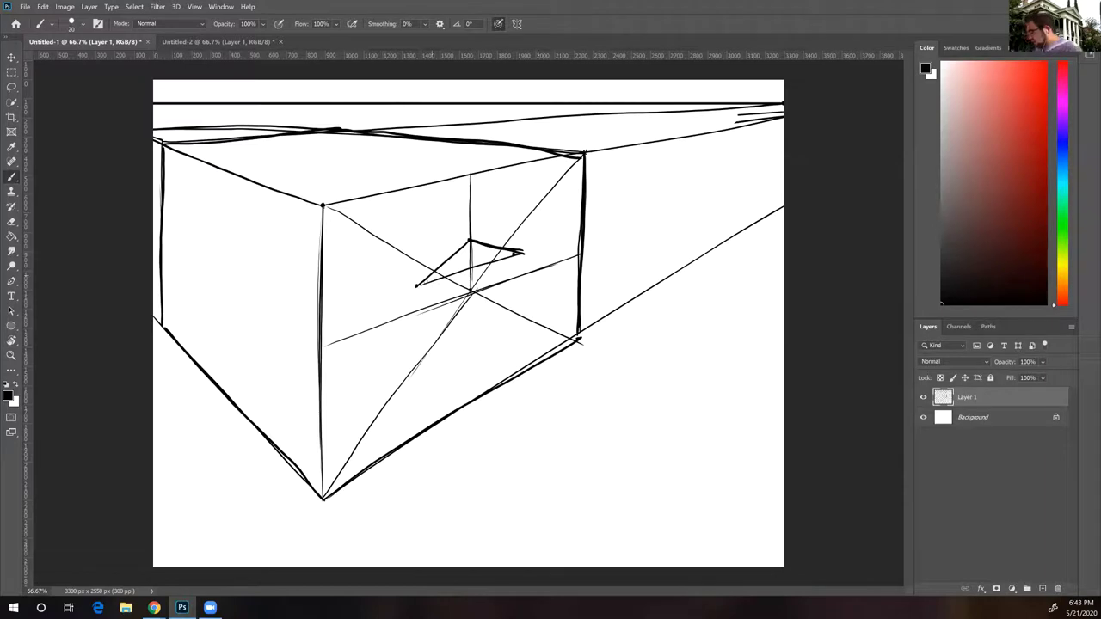
{"action": "left_click_drag", "start_coordinate": [418, 286], "coordinate": [523, 254]}
{"action": "left_click_drag", "start_coordinate": [416, 285], "coordinate": [470, 242]}
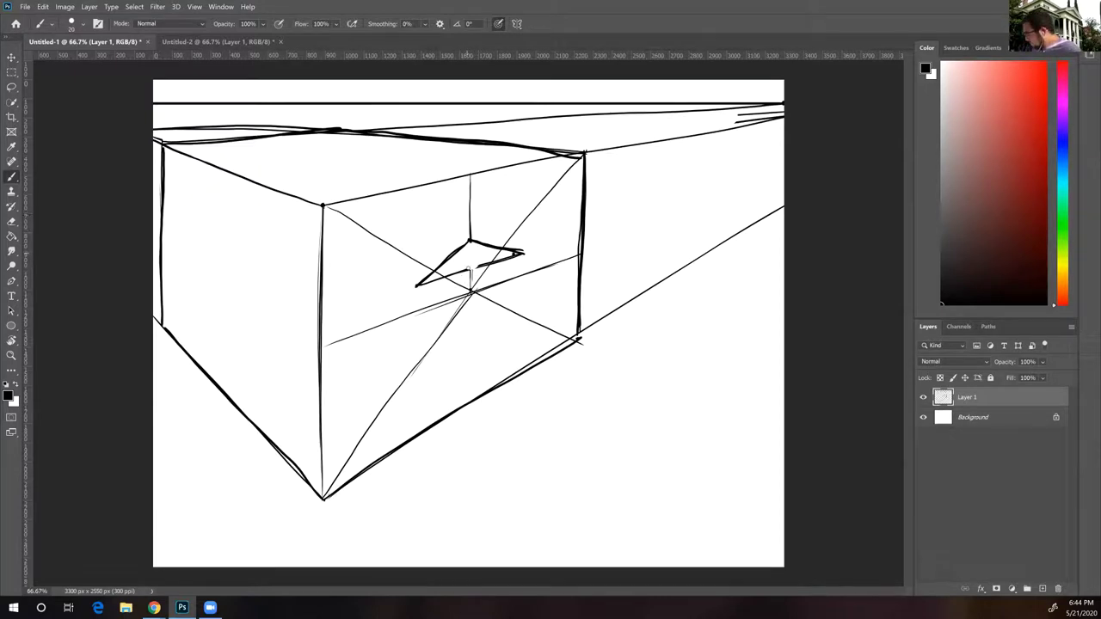
{"action": "left_click_drag", "start_coordinate": [466, 270], "coordinate": [481, 265]}
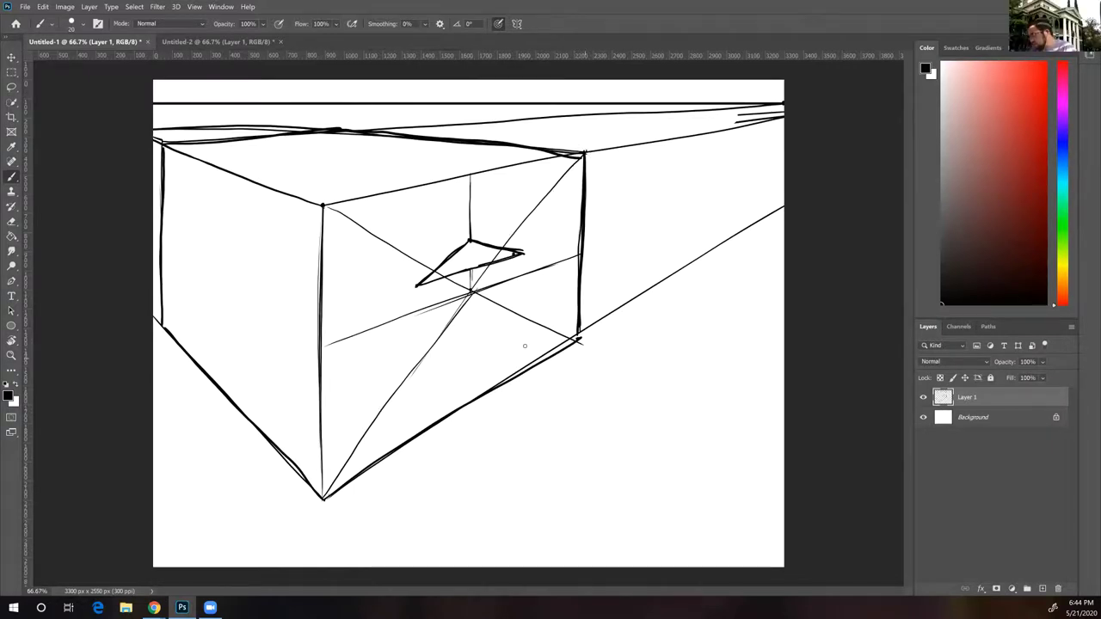
{"action": "left_click_drag", "start_coordinate": [324, 346], "coordinate": [589, 254]}
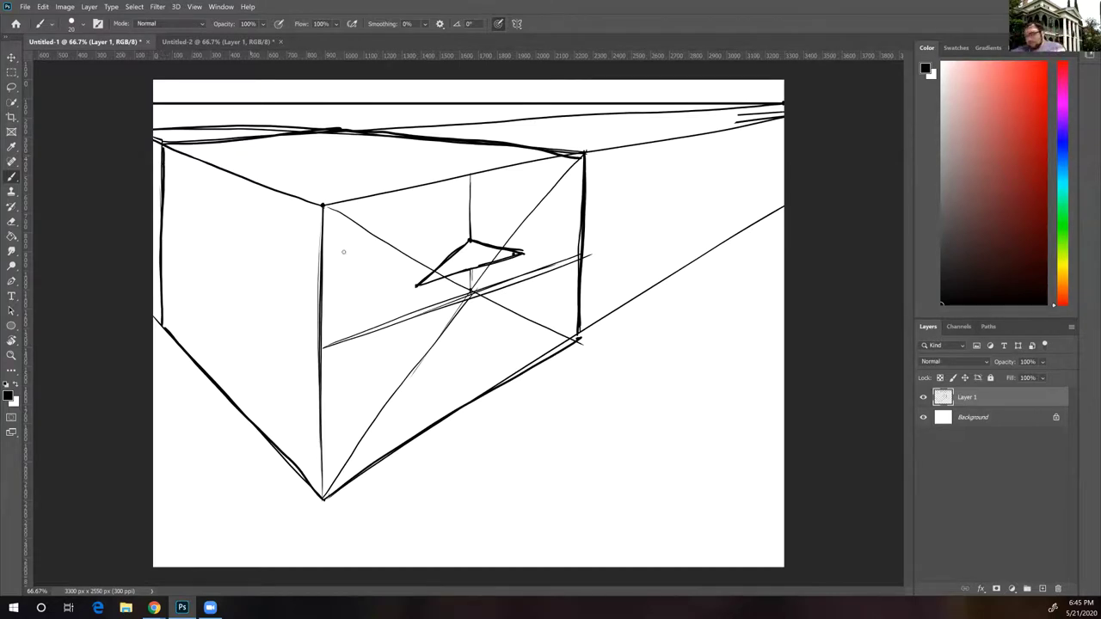
Extend edges back from the gable's peak and near corner, join them into a sloping roof plane, and clear the diagonal guide inside it
{"action": "left_click_drag", "start_coordinate": [415, 286], "coordinate": [379, 269]}
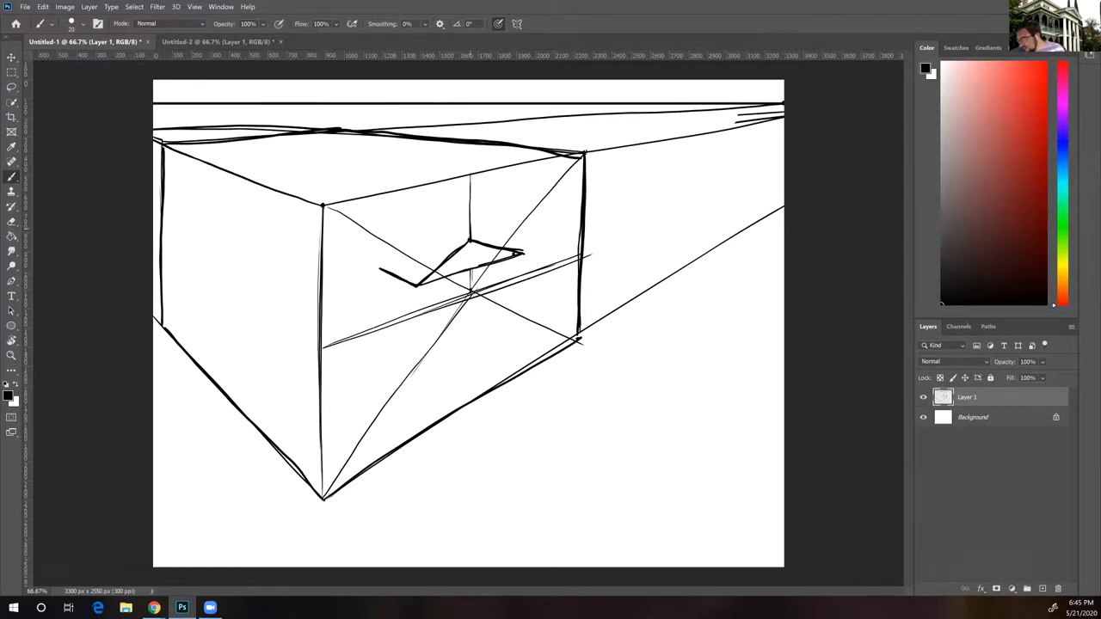
{"action": "left_click_drag", "start_coordinate": [469, 241], "coordinate": [441, 227]}
{"action": "left_click_drag", "start_coordinate": [436, 226], "coordinate": [469, 240]}
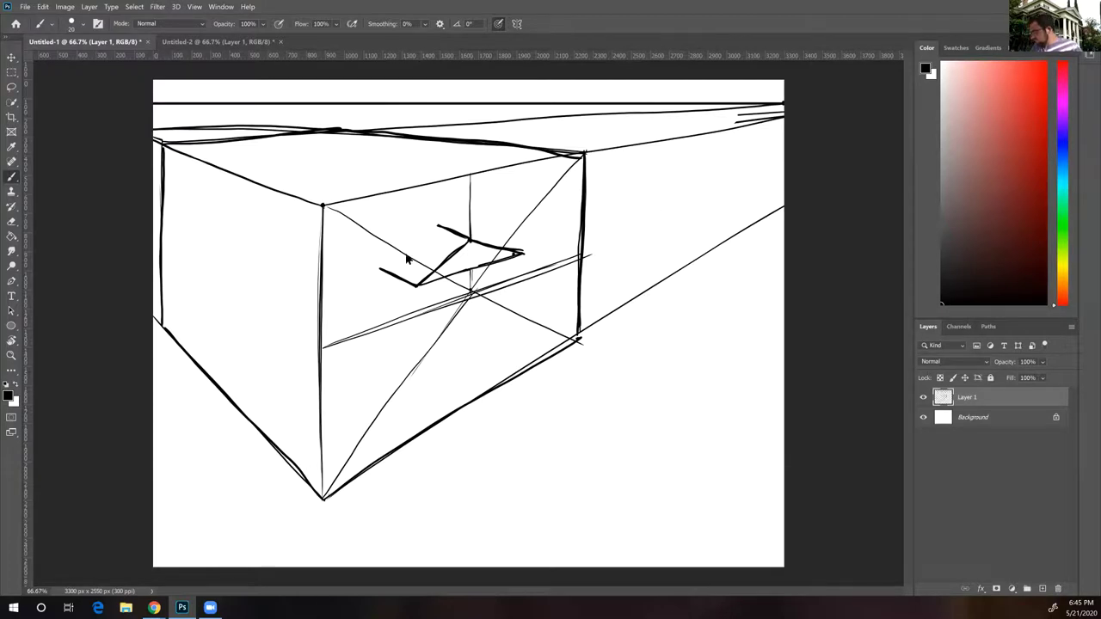
{"action": "left_click_drag", "start_coordinate": [380, 268], "coordinate": [439, 225]}
{"action": "left_click_drag", "start_coordinate": [370, 275], "coordinate": [409, 249]}
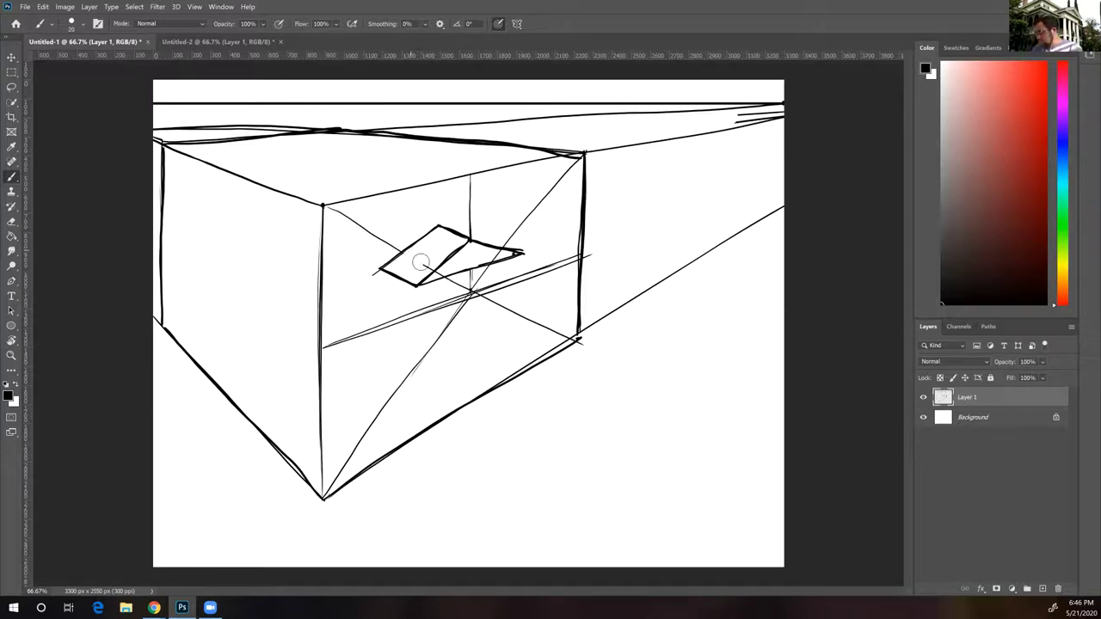
{"action": "key", "text": "bracketleft"}
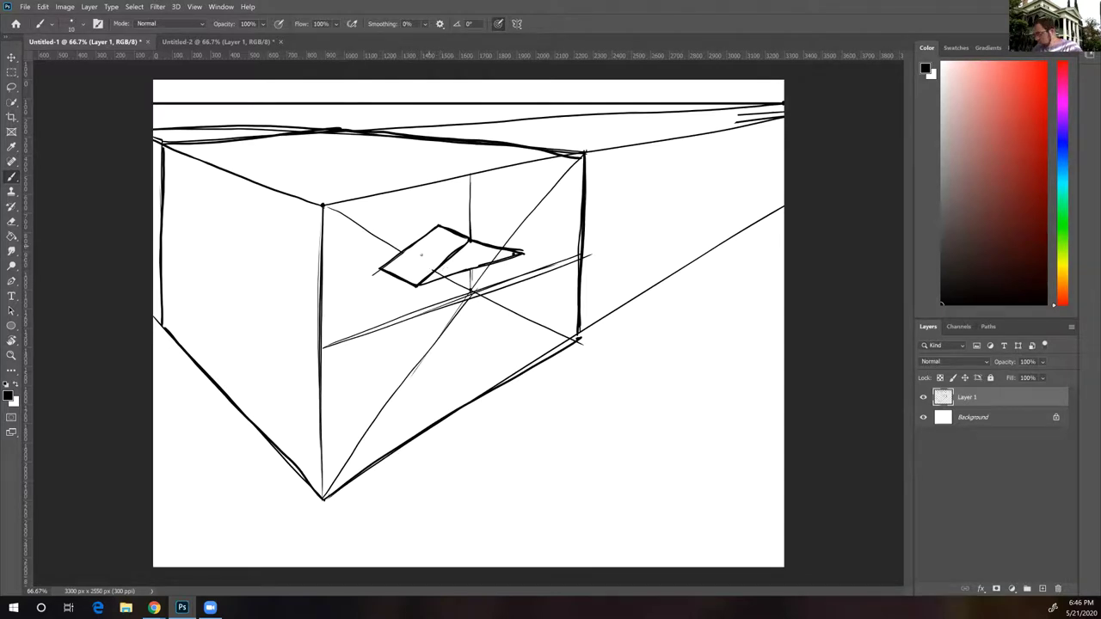
{"action": "key", "text": "bracketright"}
{"action": "key", "text": "bracketright"}
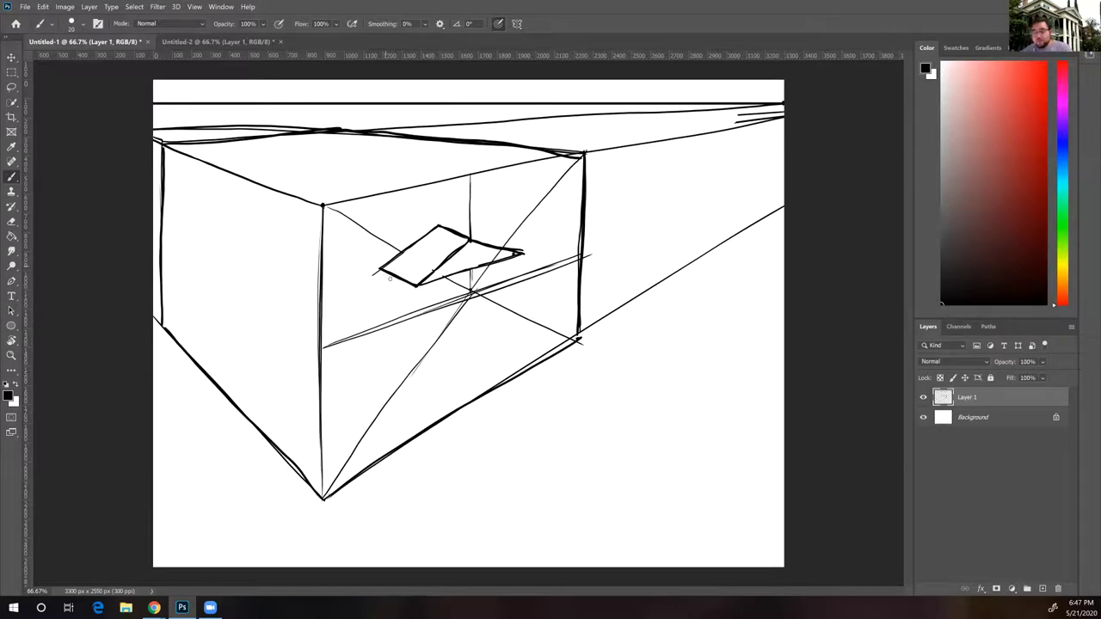
Draw a vertical support from the roof's near lower edge down to the right face's bottom edge, redoing stray strokes
{"action": "left_click_drag", "start_coordinate": [400, 277], "coordinate": [399, 442]}
{"action": "left_click_drag", "start_coordinate": [399, 311], "coordinate": [398, 385]}
{"action": "left_click_drag", "start_coordinate": [400, 280], "coordinate": [401, 427]}
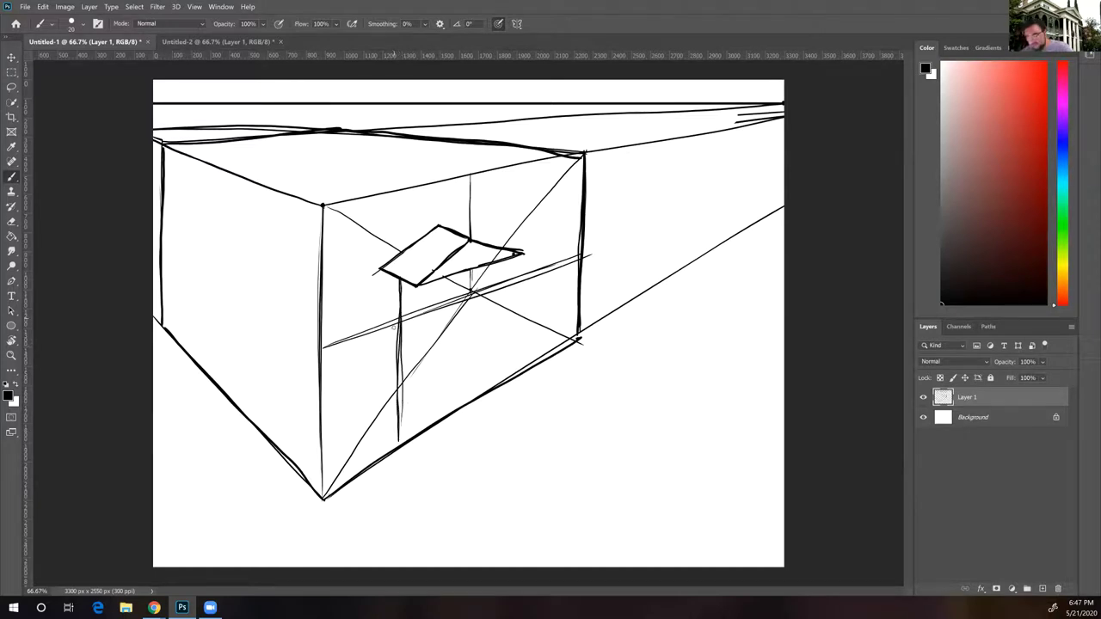
{"action": "key", "text": "ctrl+z"}
{"action": "left_click_drag", "start_coordinate": [400, 279], "coordinate": [399, 342]}
{"action": "left_click_drag", "start_coordinate": [399, 401], "coordinate": [399, 419]}
{"action": "key", "text": "ctrl+z"}
{"action": "left_click_drag", "start_coordinate": [400, 277], "coordinate": [399, 438]}
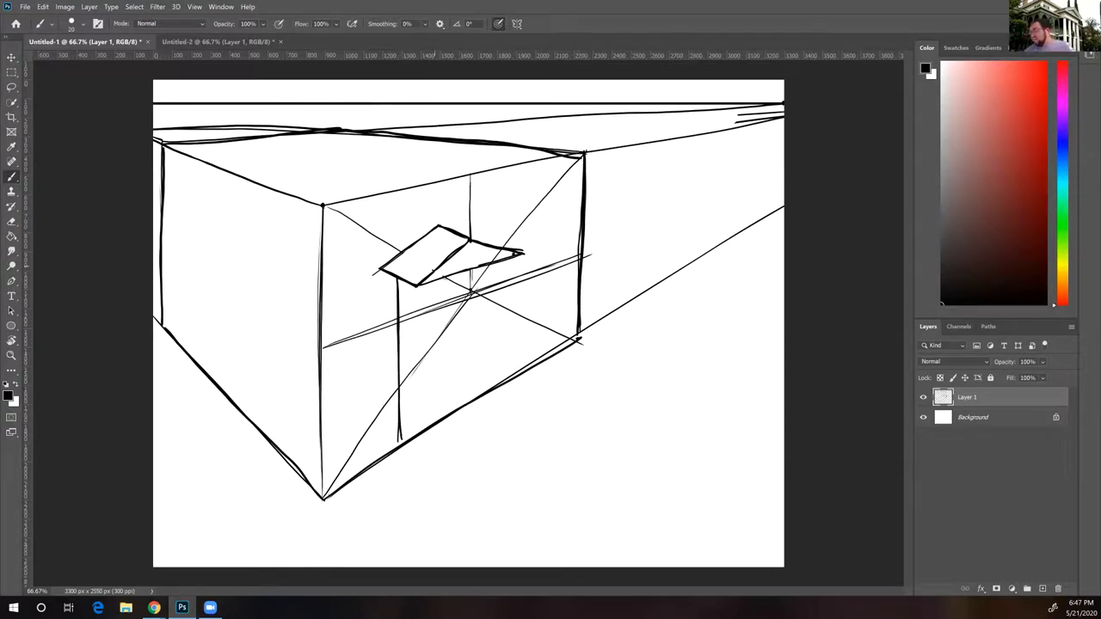
Draw the first column's second vertical edge under the gable, close its foot with a curved base below the box's bottom edge, and restate its sides
{"action": "mouse_move", "coordinate": [440, 277]}
{"action": "left_mouse_down"}
{"action": "mouse_move", "coordinate": [440, 387]}
{"action": "mouse_move", "coordinate": [428, 353]}
{"action": "left_mouse_up"}
{"action": "key", "text": "ctrl+z"}
{"action": "left_click_drag", "start_coordinate": [438, 279], "coordinate": [439, 394]}
{"action": "mouse_move", "coordinate": [439, 419]}
{"action": "left_mouse_down"}
{"action": "mouse_move", "coordinate": [438, 324]}
{"action": "mouse_move", "coordinate": [440, 402]}
{"action": "mouse_move", "coordinate": [439, 363]}
{"action": "left_mouse_up"}
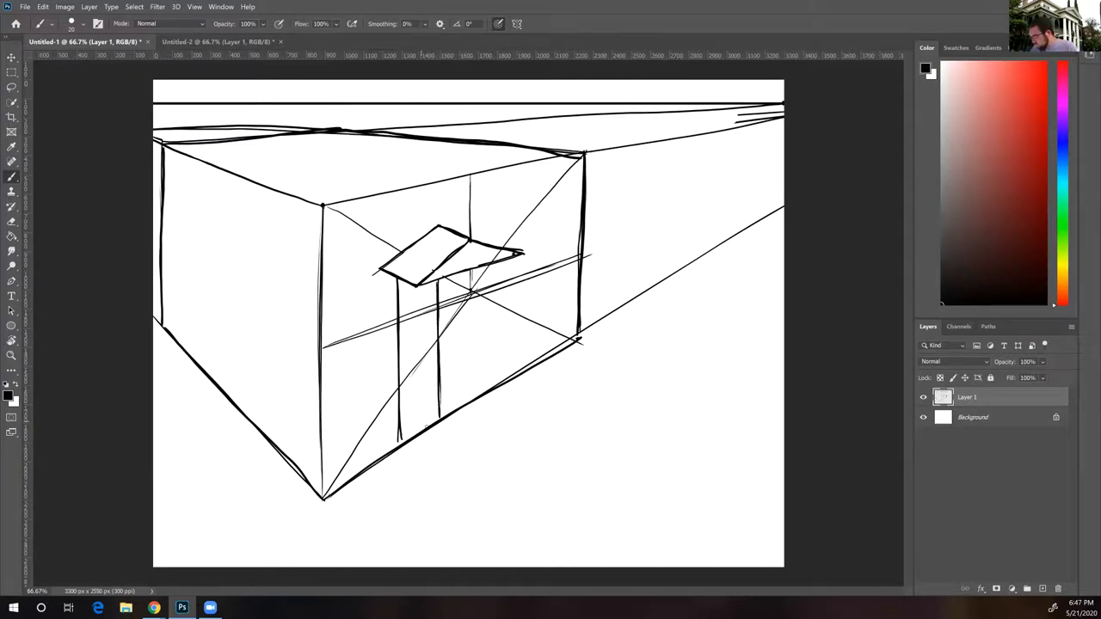
{"action": "left_click_drag", "start_coordinate": [436, 416], "coordinate": [439, 370]}
{"action": "left_click_drag", "start_coordinate": [400, 440], "coordinate": [439, 440]}
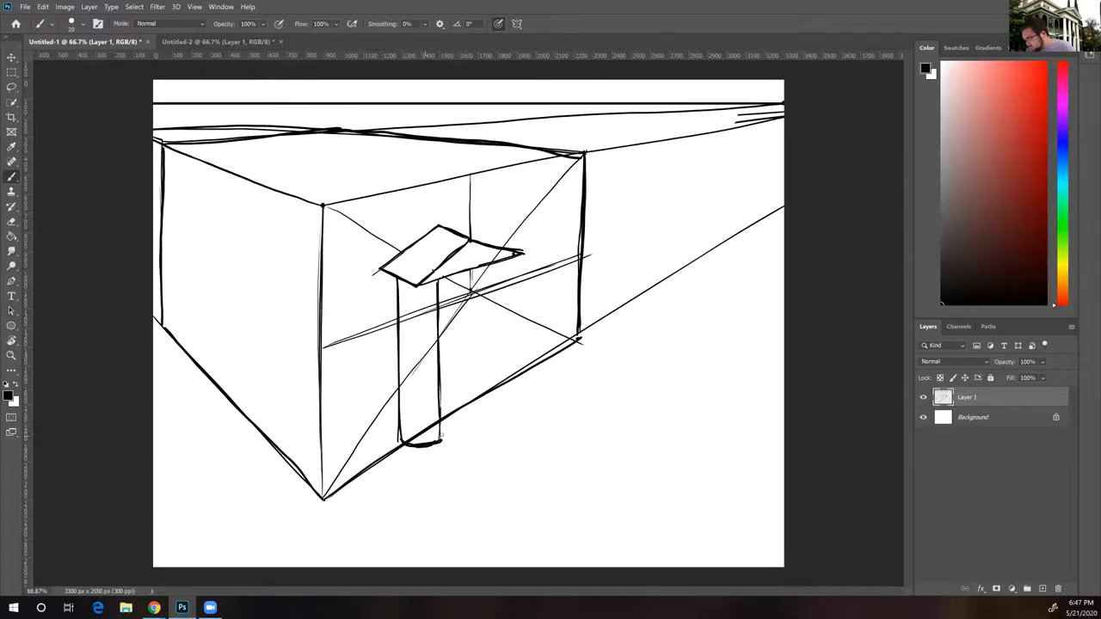
{"action": "mouse_move", "coordinate": [441, 389]}
{"action": "left_mouse_down"}
{"action": "mouse_move", "coordinate": [441, 438]}
{"action": "mouse_move", "coordinate": [439, 335]}
{"action": "left_mouse_up"}
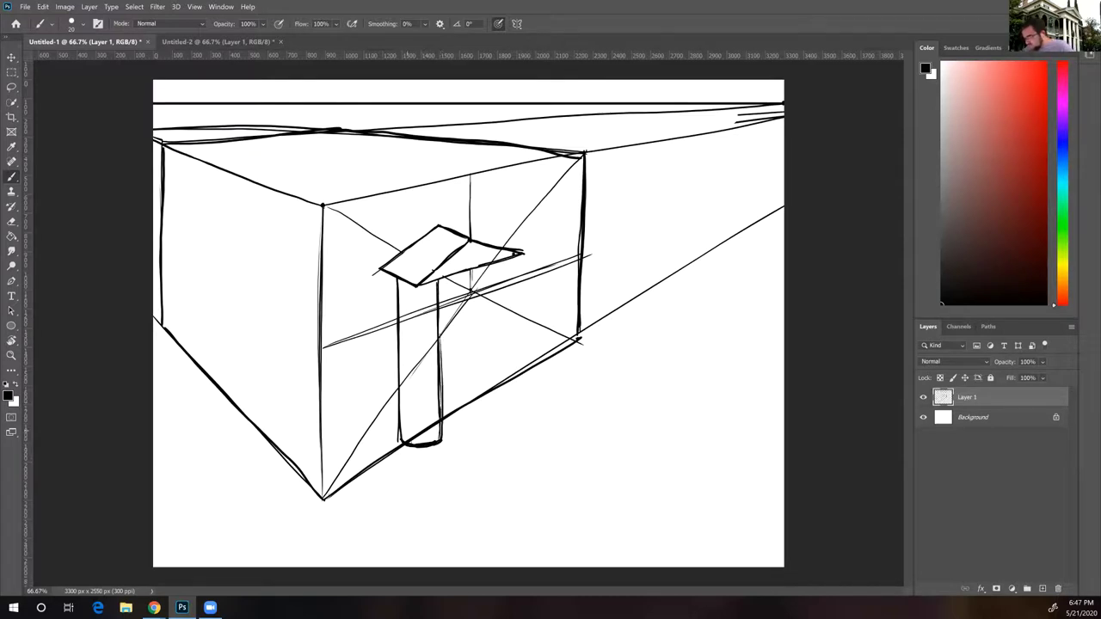
{"action": "left_click_drag", "start_coordinate": [398, 382], "coordinate": [398, 407]}
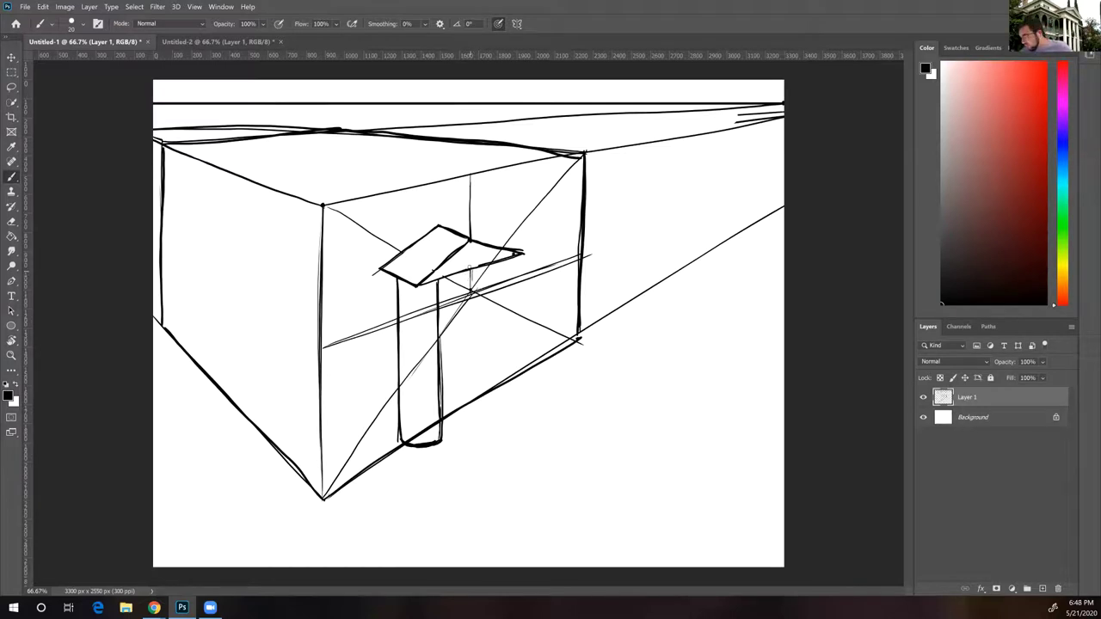
Draw three more columns with curved bases beneath the gable, receding toward the right vanishing point
{"action": "left_click_drag", "start_coordinate": [470, 267], "coordinate": [470, 301]}
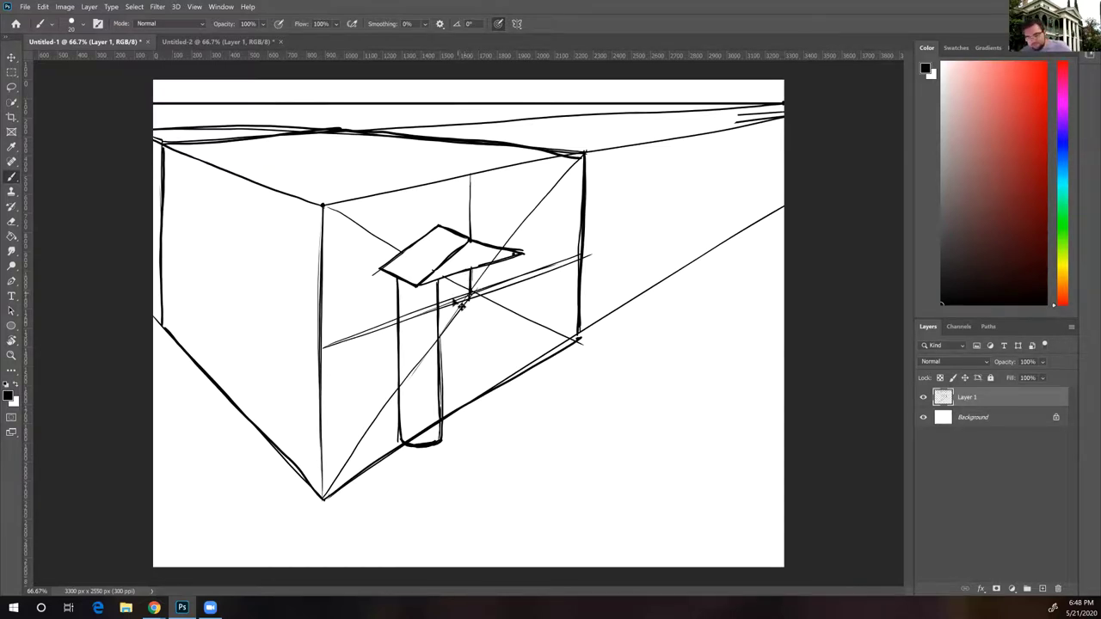
{"action": "mouse_move", "coordinate": [465, 270]}
{"action": "left_mouse_down"}
{"action": "mouse_move", "coordinate": [466, 424]}
{"action": "mouse_move", "coordinate": [466, 272]}
{"action": "left_mouse_up"}
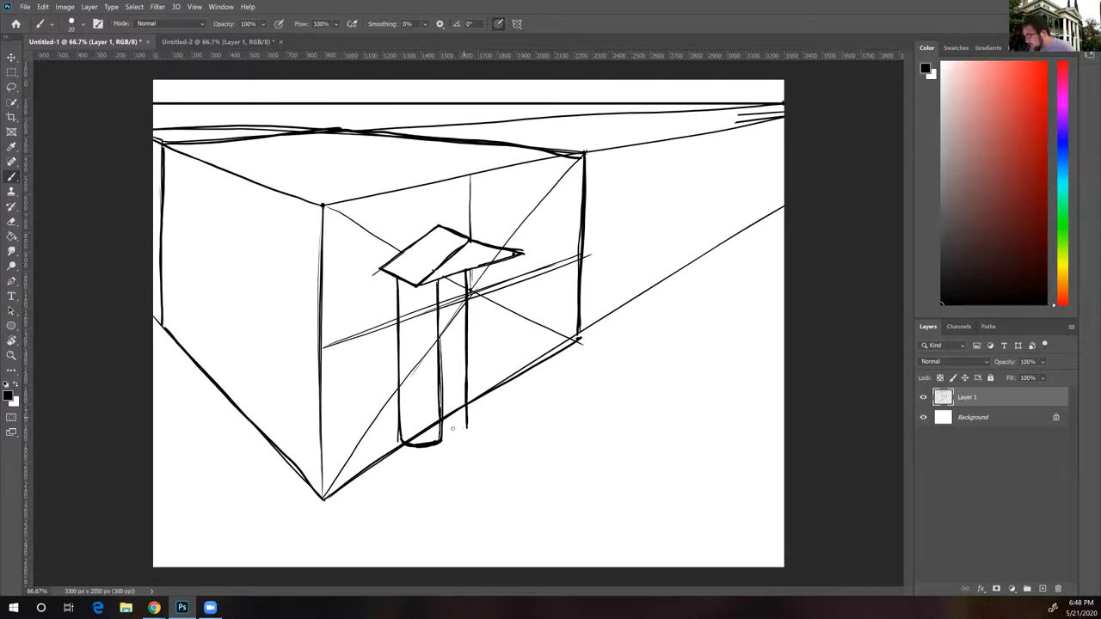
{"action": "mouse_move", "coordinate": [441, 431]}
{"action": "left_mouse_down"}
{"action": "mouse_move", "coordinate": [467, 427]}
{"action": "mouse_move", "coordinate": [441, 433]}
{"action": "left_mouse_up"}
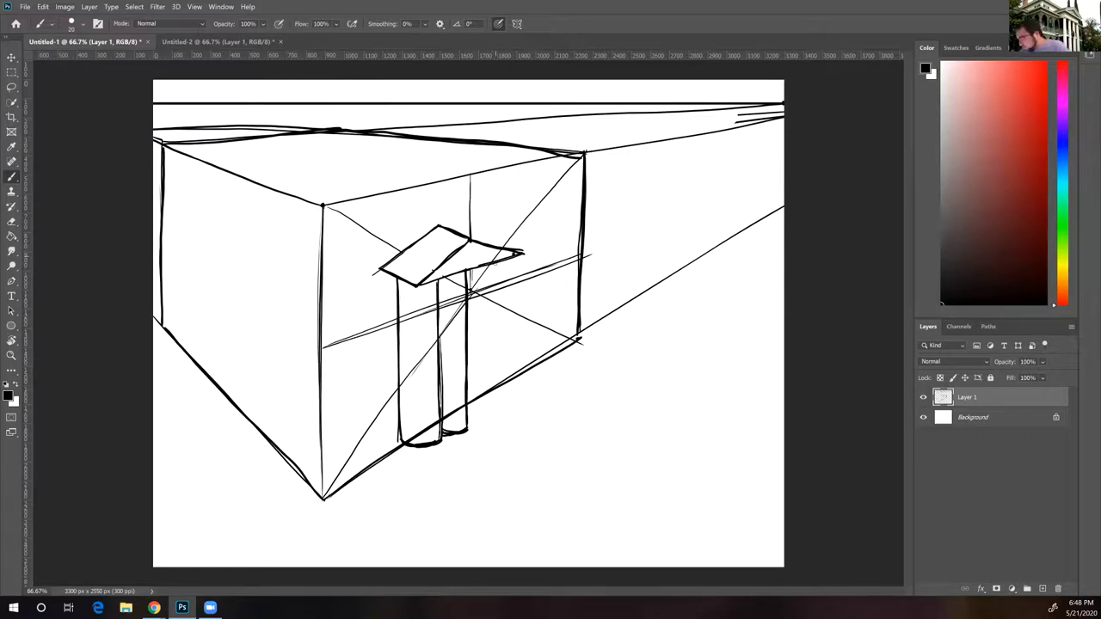
{"action": "mouse_move", "coordinate": [495, 263]}
{"action": "left_mouse_down"}
{"action": "mouse_move", "coordinate": [494, 414]}
{"action": "mouse_move", "coordinate": [495, 272]}
{"action": "mouse_move", "coordinate": [524, 285]}
{"action": "mouse_move", "coordinate": [526, 392]}
{"action": "left_mouse_up"}
{"action": "mouse_move", "coordinate": [523, 330]}
{"action": "left_mouse_down"}
{"action": "mouse_move", "coordinate": [525, 392]}
{"action": "mouse_move", "coordinate": [524, 255]}
{"action": "mouse_move", "coordinate": [526, 392]}
{"action": "mouse_move", "coordinate": [467, 417]}
{"action": "mouse_move", "coordinate": [496, 404]}
{"action": "left_mouse_up"}
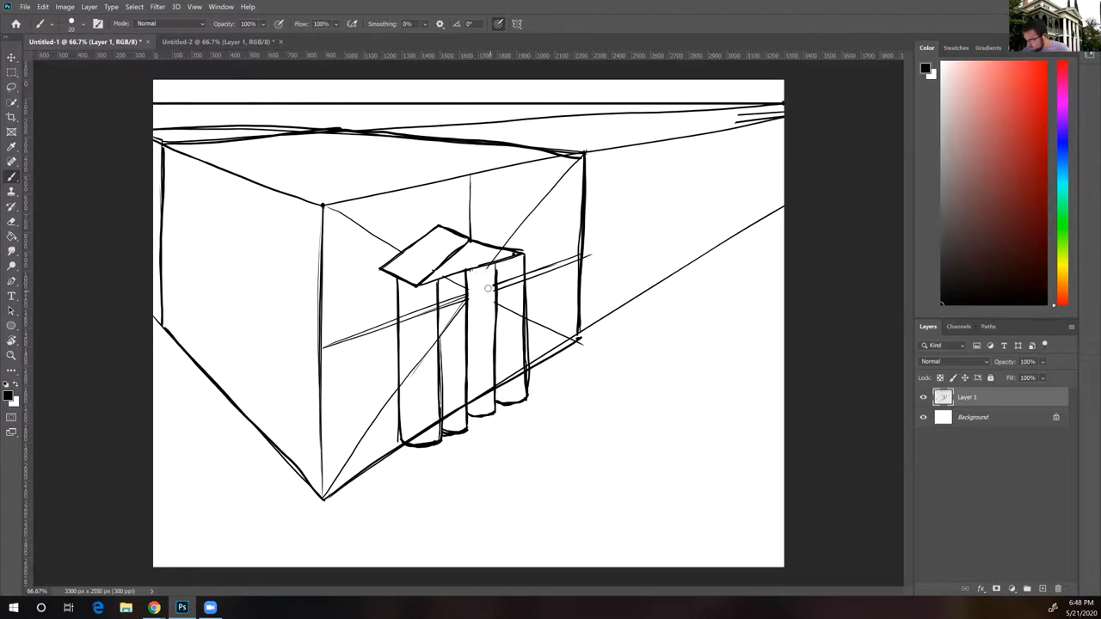
Erase the diagonal and midline guides that cross the inside of the columns
{"action": "mouse_move", "coordinate": [499, 287]}
{"action": "left_mouse_down"}
{"action": "mouse_move", "coordinate": [508, 313]}
{"action": "mouse_move", "coordinate": [519, 277]}
{"action": "left_mouse_up"}
{"action": "mouse_move", "coordinate": [455, 329]}
{"action": "left_mouse_down"}
{"action": "mouse_move", "coordinate": [445, 306]}
{"action": "mouse_move", "coordinate": [444, 331]}
{"action": "mouse_move", "coordinate": [462, 294]}
{"action": "left_mouse_up"}
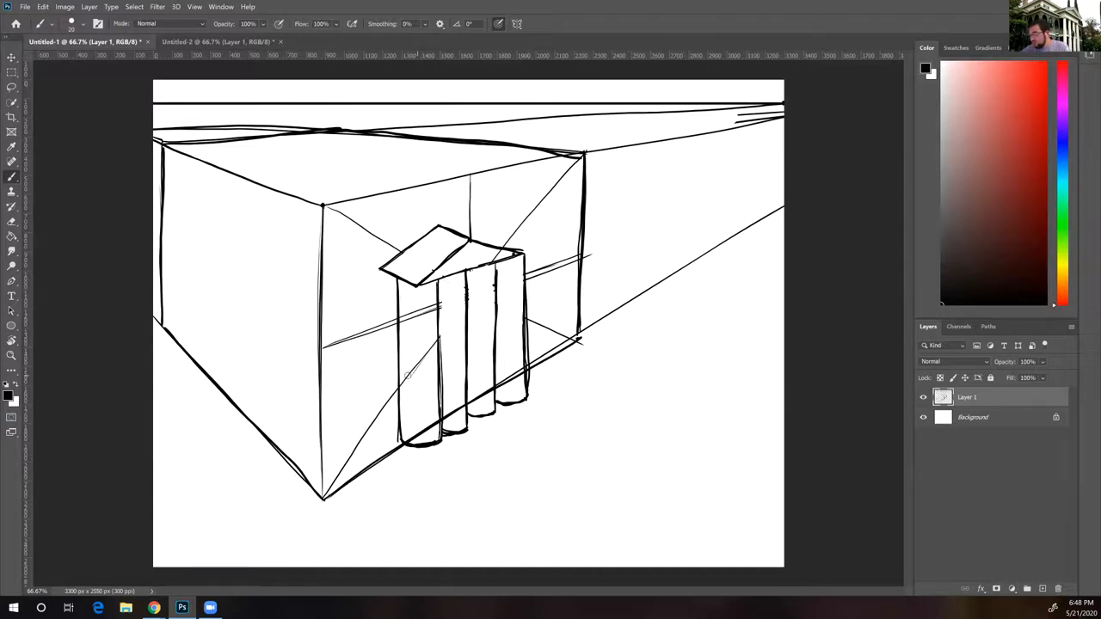
{"action": "mouse_move", "coordinate": [408, 375]}
{"action": "left_mouse_down"}
{"action": "mouse_move", "coordinate": [400, 390]}
{"action": "mouse_move", "coordinate": [404, 378]}
{"action": "left_mouse_up"}
{"action": "right_click", "coordinate": [406, 318]}
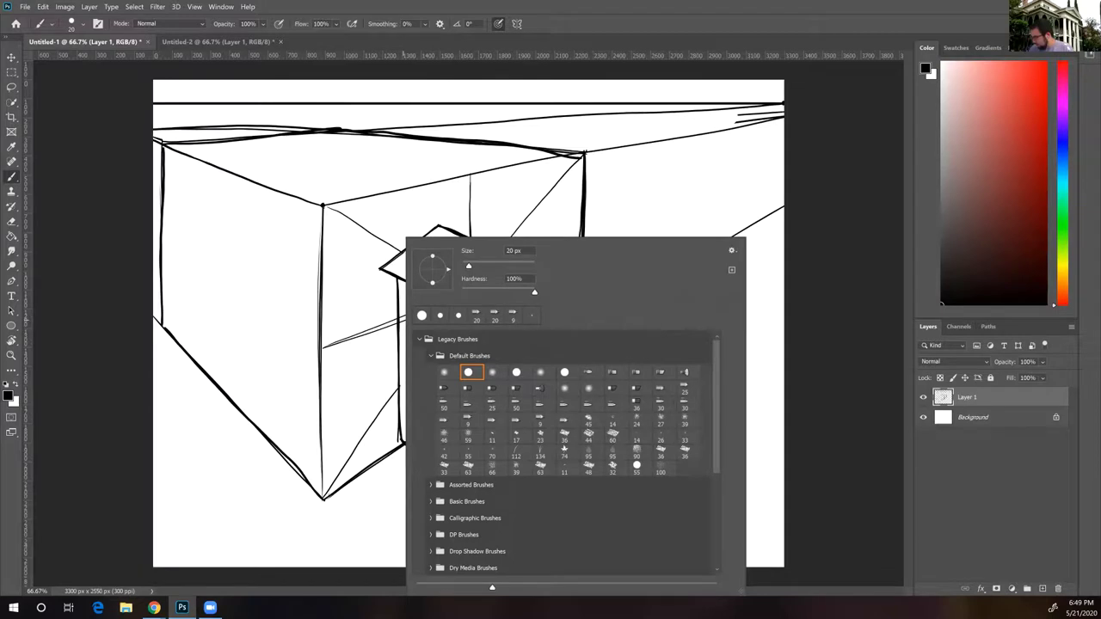
{"action": "key", "text": "Return"}
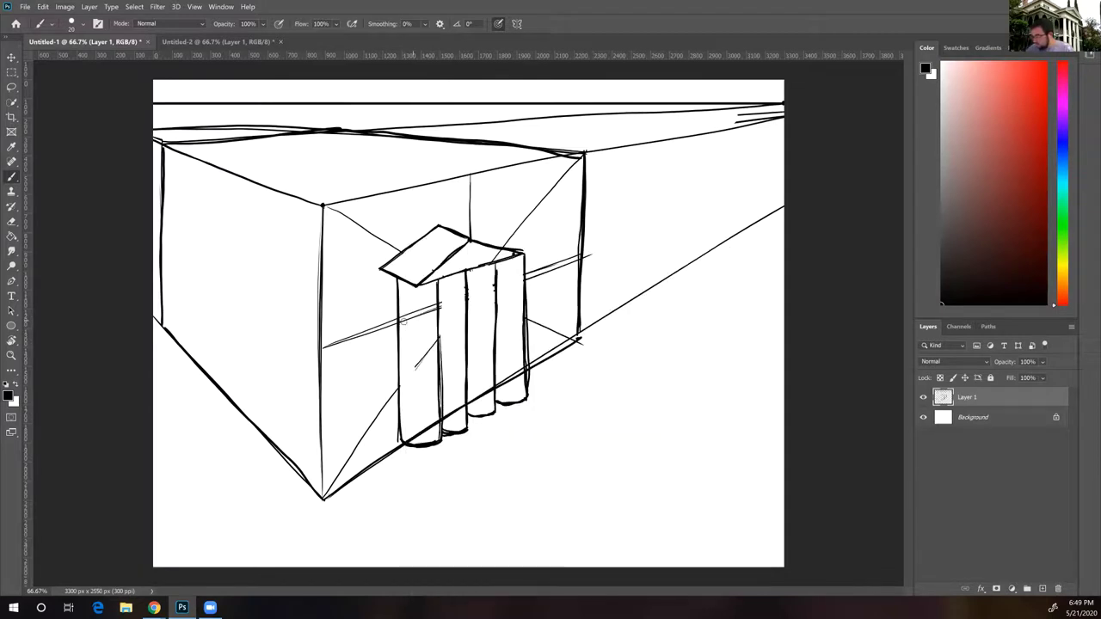
{"action": "left_click_drag", "start_coordinate": [423, 306], "coordinate": [437, 305]}
{"action": "key", "text": "ctrl+z"}
{"action": "key", "text": "ctrl+z"}
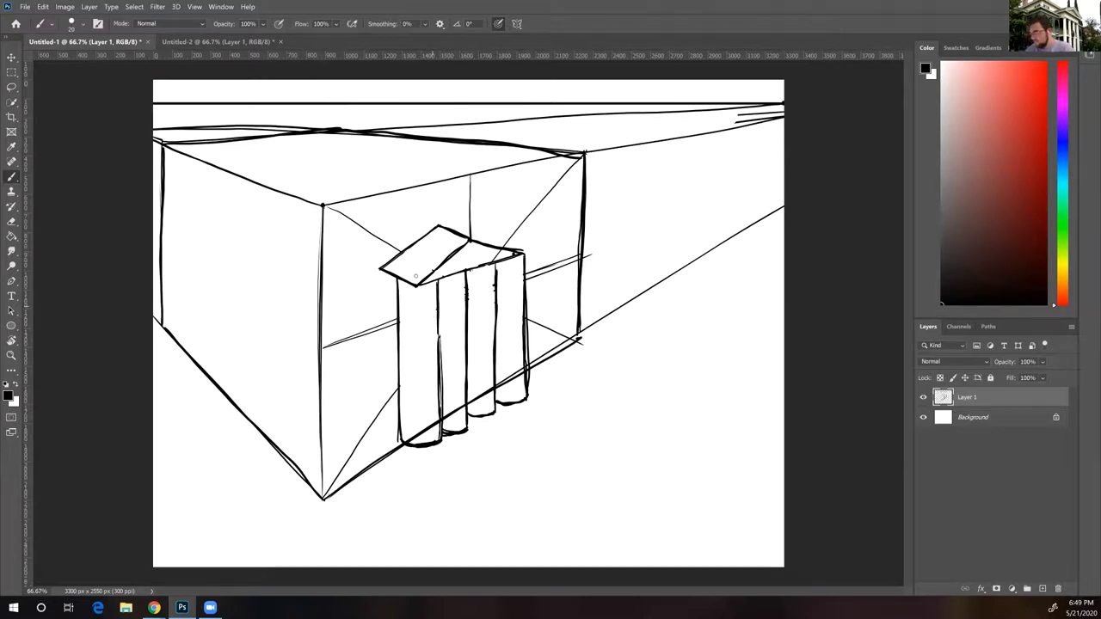
Draw a small perspective box on the large box's top face, just behind the near corner
{"action": "left_click", "coordinate": [312, 183]}
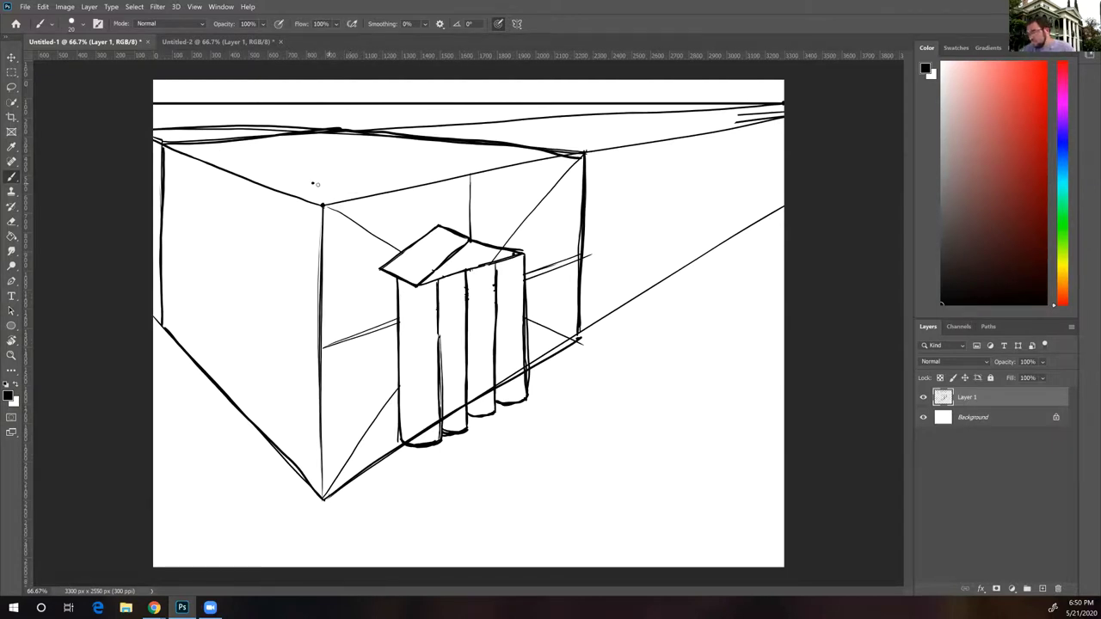
{"action": "key", "text": "ctrl+z"}
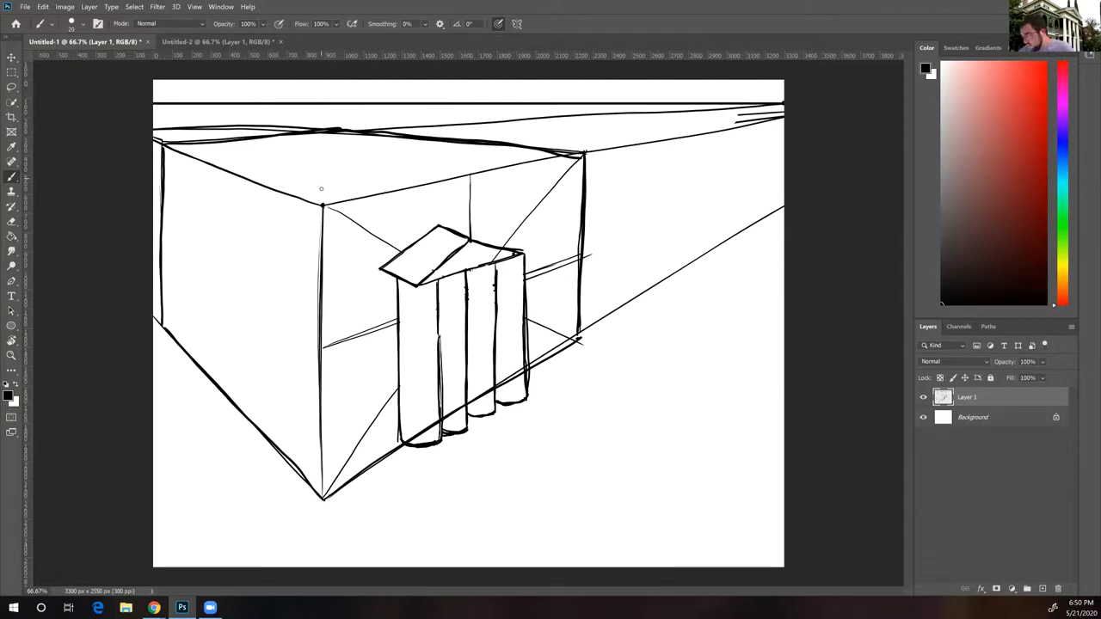
{"action": "mouse_move", "coordinate": [321, 160]}
{"action": "left_mouse_down"}
{"action": "mouse_move", "coordinate": [294, 176]}
{"action": "mouse_move", "coordinate": [325, 188]}
{"action": "left_mouse_up"}
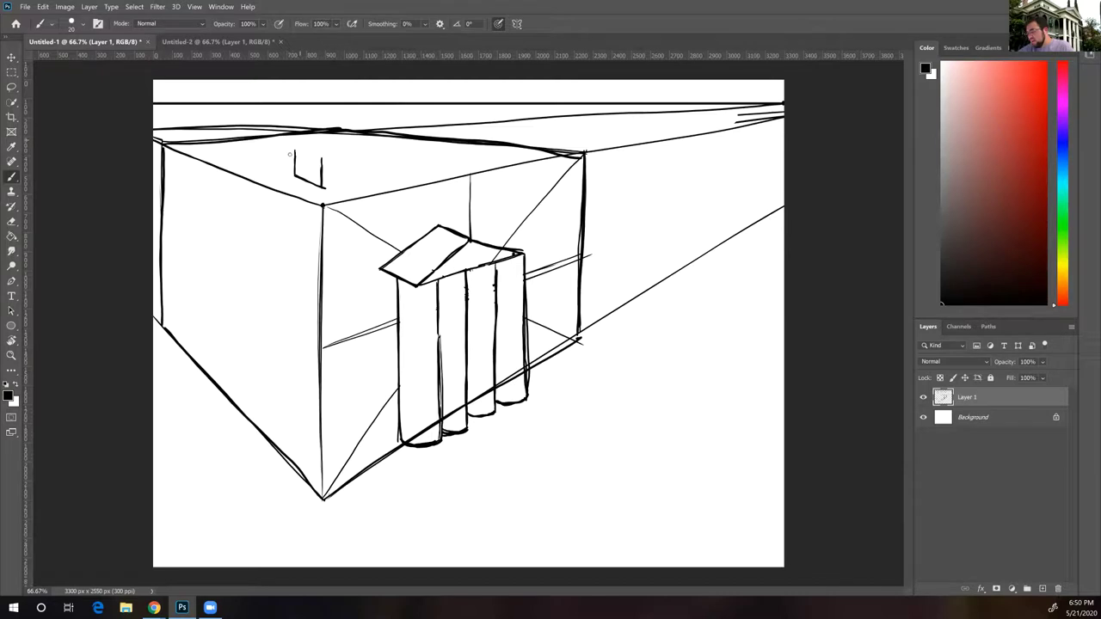
{"action": "left_click_drag", "start_coordinate": [294, 170], "coordinate": [294, 181]}
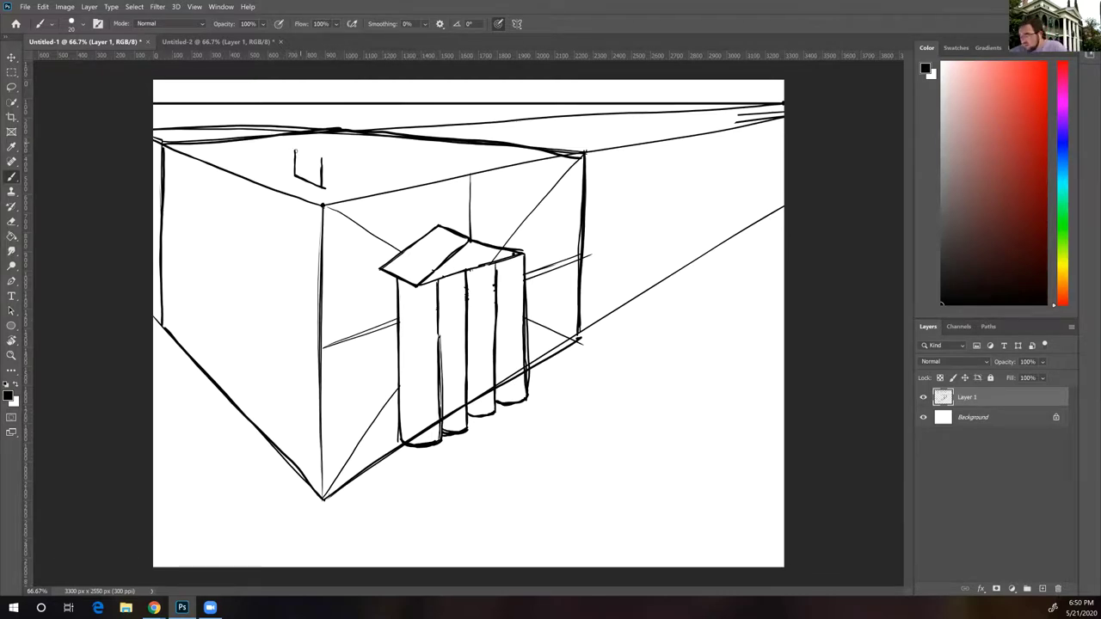
{"action": "mouse_move", "coordinate": [319, 158]}
{"action": "left_mouse_down"}
{"action": "mouse_move", "coordinate": [295, 151]}
{"action": "mouse_move", "coordinate": [323, 156]}
{"action": "left_mouse_up"}
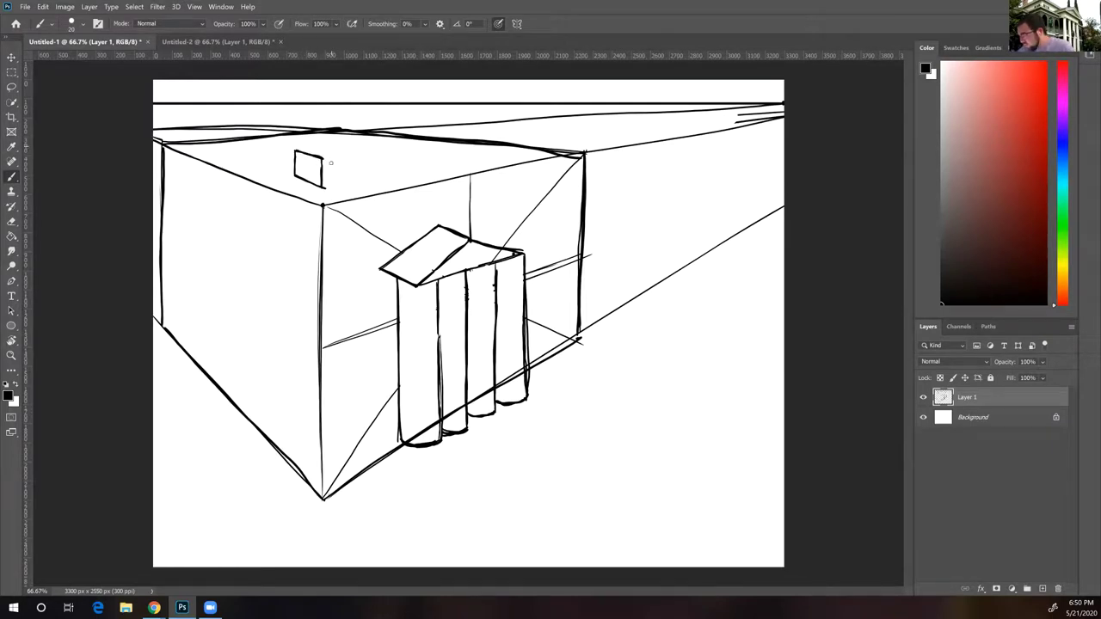
{"action": "mouse_move", "coordinate": [331, 182]}
{"action": "left_mouse_down"}
{"action": "mouse_move", "coordinate": [331, 153]}
{"action": "mouse_move", "coordinate": [322, 188]}
{"action": "mouse_move", "coordinate": [332, 153]}
{"action": "mouse_move", "coordinate": [298, 148]}
{"action": "mouse_move", "coordinate": [308, 151]}
{"action": "left_mouse_up"}
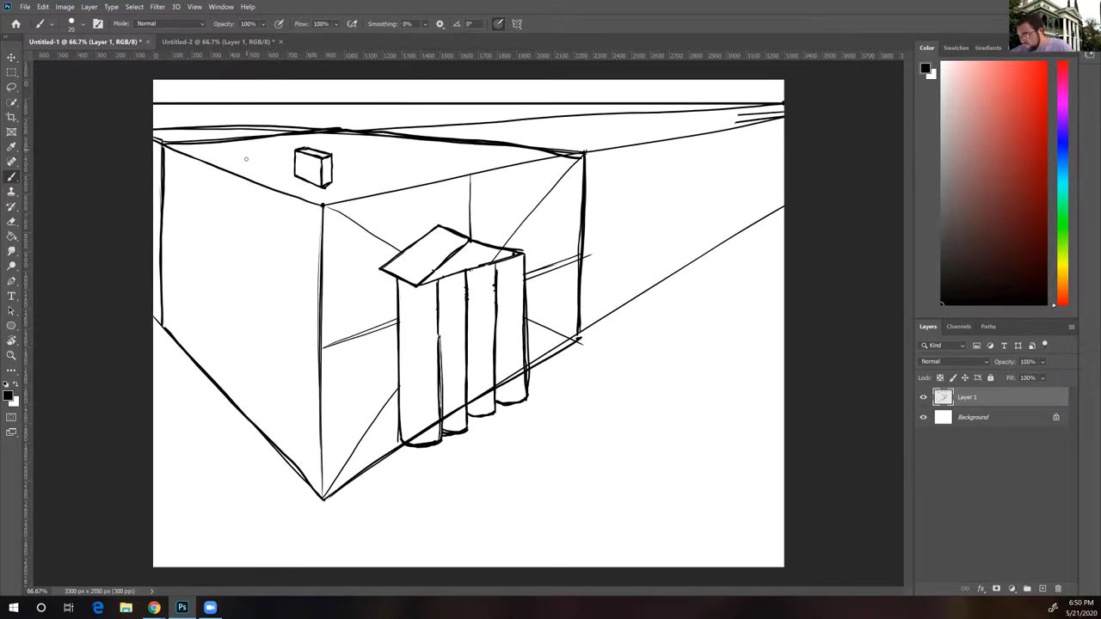
Draw a second small perspective box farther back on the top face, aligned toward the left vanishing point
{"action": "left_click_drag", "start_coordinate": [258, 158], "coordinate": [258, 139]}
{"action": "mouse_move", "coordinate": [234, 142]}
{"action": "left_mouse_down"}
{"action": "mouse_move", "coordinate": [259, 158]}
{"action": "mouse_move", "coordinate": [250, 132]}
{"action": "left_mouse_up"}
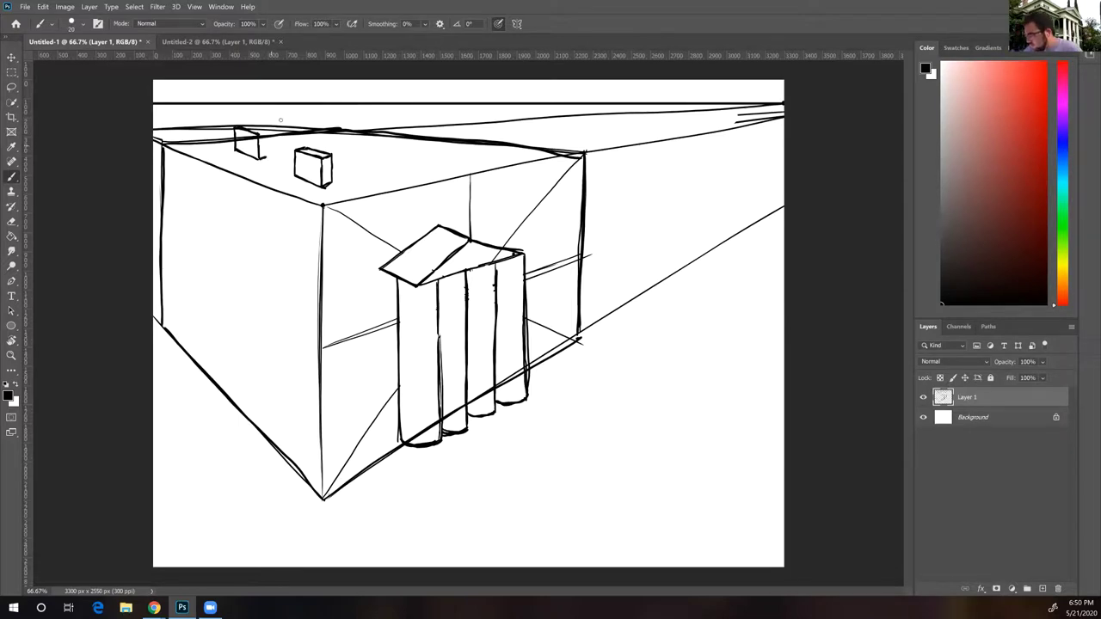
{"action": "left_click_drag", "start_coordinate": [264, 138], "coordinate": [265, 157]}
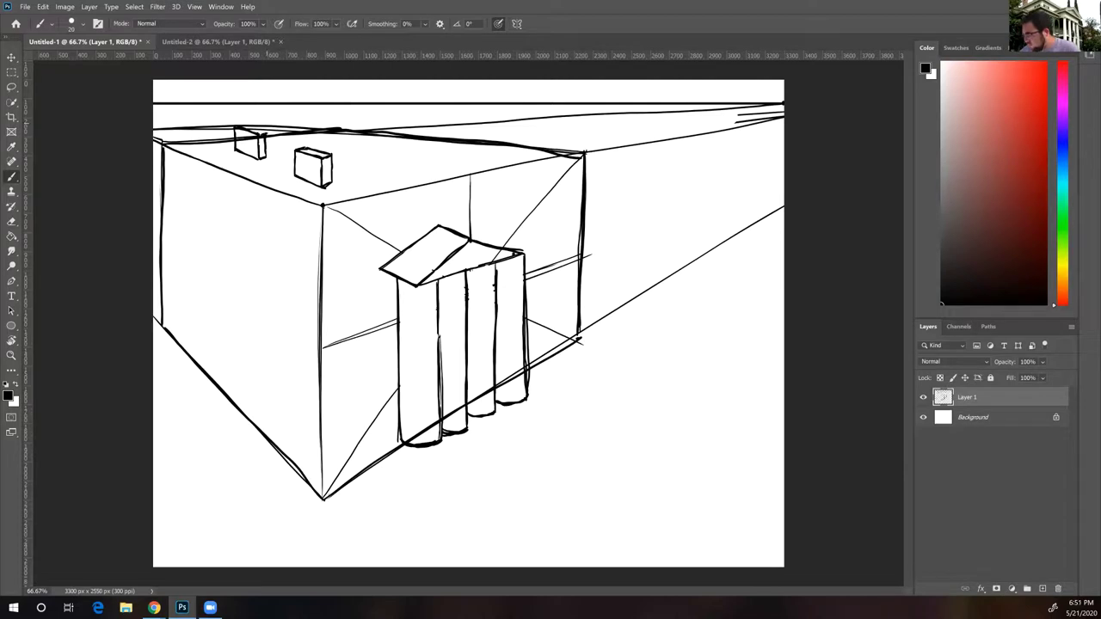
{"action": "mouse_move", "coordinate": [243, 127]}
{"action": "left_mouse_down"}
{"action": "mouse_move", "coordinate": [264, 131]}
{"action": "mouse_move", "coordinate": [256, 156]}
{"action": "mouse_move", "coordinate": [257, 129]}
{"action": "left_mouse_up"}
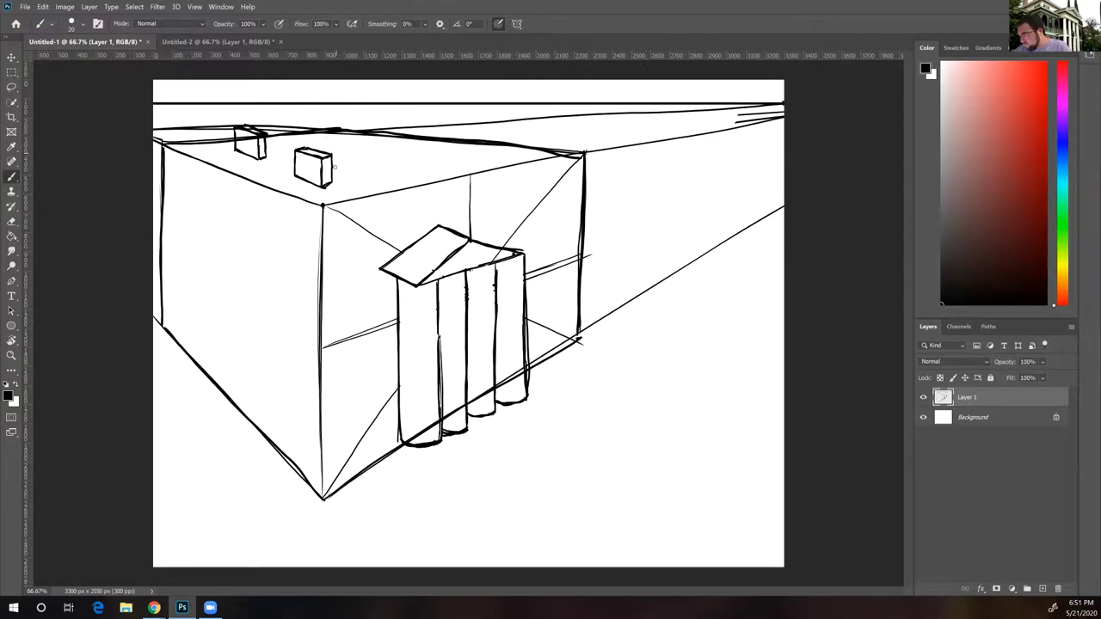
Draw the right face of a taller box on the roof, with its upper edge rising slightly above the horizon
{"action": "left_click_drag", "start_coordinate": [335, 104], "coordinate": [337, 163]}
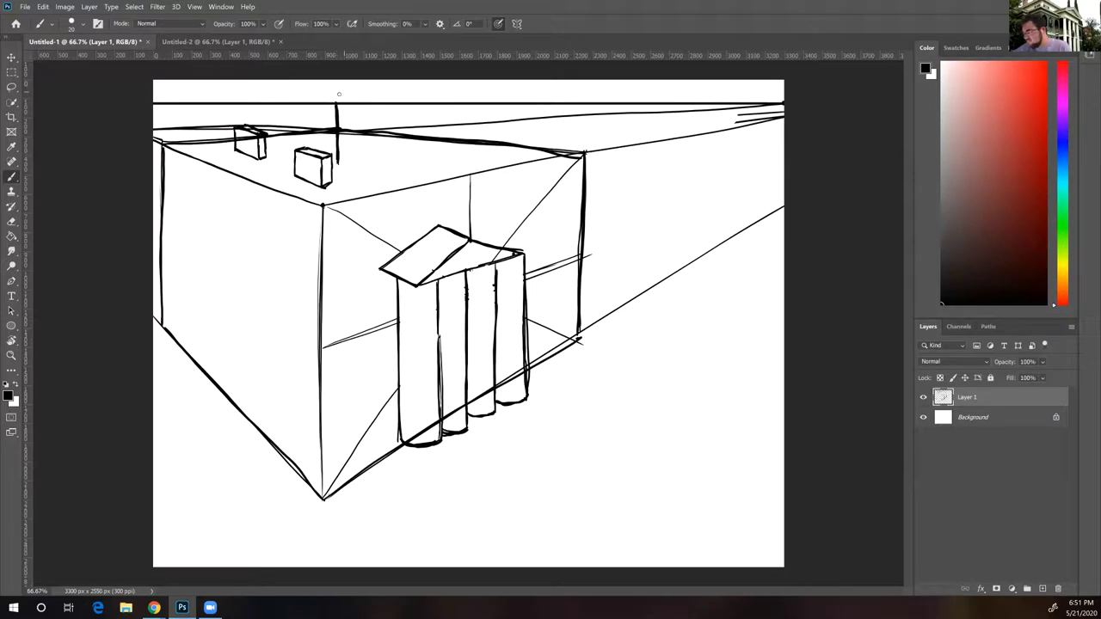
{"action": "mouse_move", "coordinate": [339, 163]}
{"action": "left_mouse_down"}
{"action": "mouse_move", "coordinate": [383, 154]}
{"action": "mouse_move", "coordinate": [381, 105]}
{"action": "left_mouse_up"}
{"action": "mouse_move", "coordinate": [382, 152]}
{"action": "left_mouse_down"}
{"action": "mouse_move", "coordinate": [383, 117]}
{"action": "mouse_move", "coordinate": [382, 132]}
{"action": "left_mouse_up"}
{"action": "left_click_drag", "start_coordinate": [381, 124], "coordinate": [382, 105]}
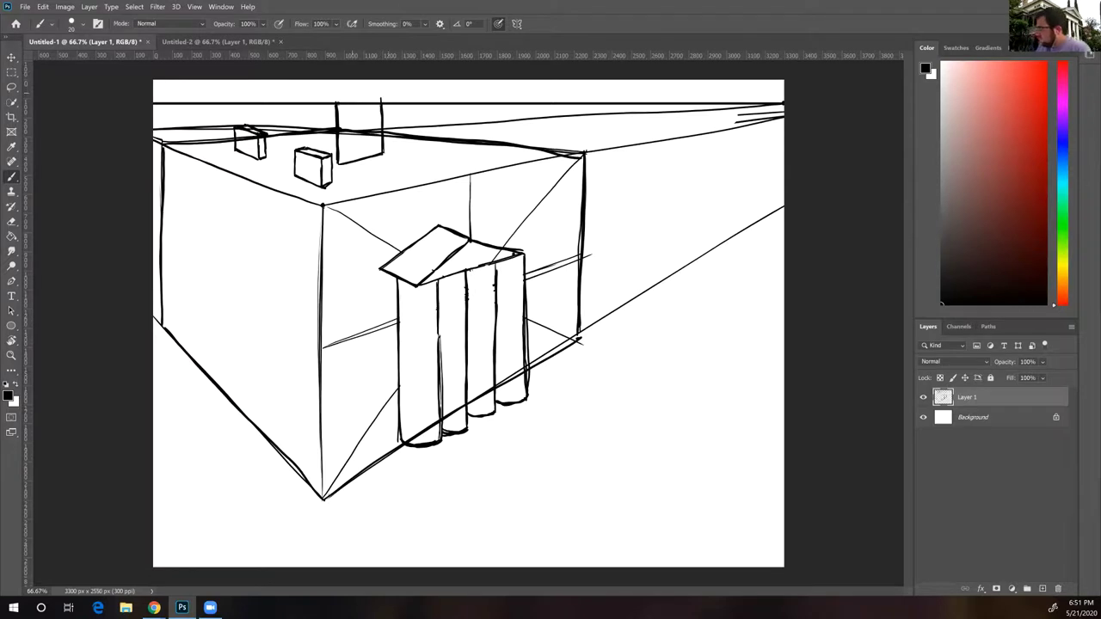
{"action": "mouse_move", "coordinate": [378, 97]}
{"action": "left_mouse_down"}
{"action": "mouse_move", "coordinate": [335, 102]}
{"action": "mouse_move", "coordinate": [383, 95]}
{"action": "left_mouse_up"}
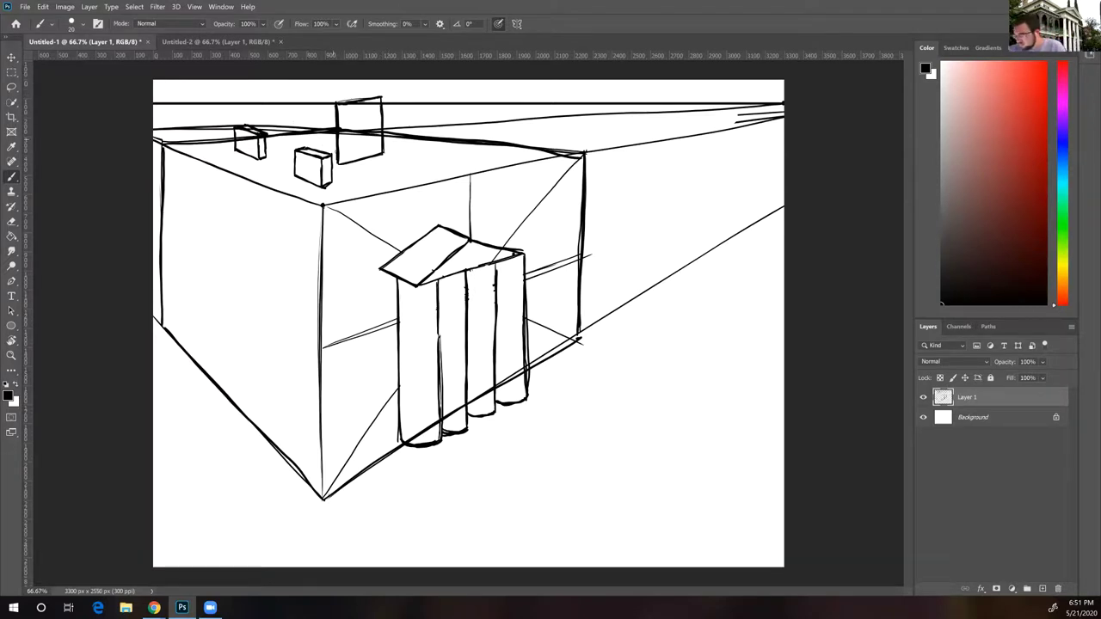
Complete the tall rooftop box with its left face and closed upper edges, and erase the roof lines showing through it
{"action": "left_click_drag", "start_coordinate": [325, 154], "coordinate": [304, 144]}
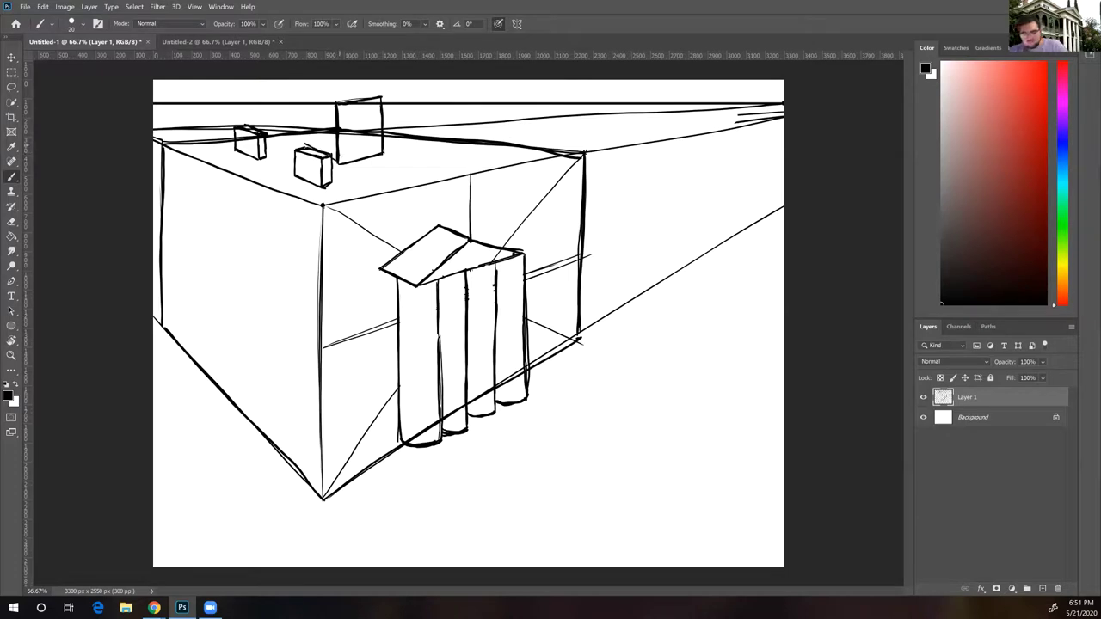
{"action": "key", "text": "ctrl+z"}
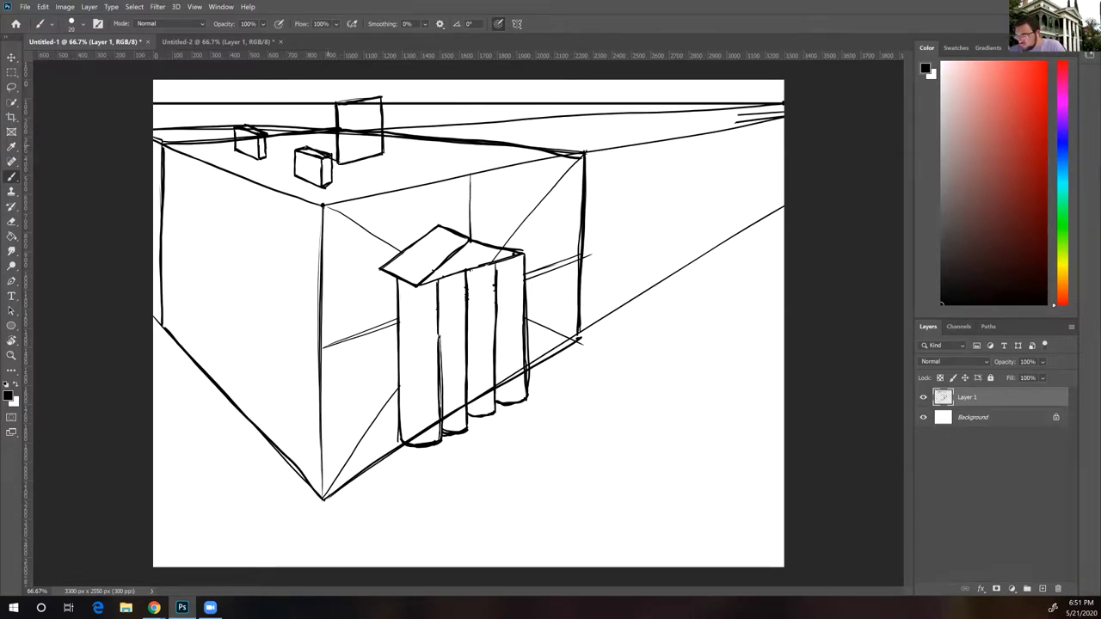
{"action": "left_click_drag", "start_coordinate": [305, 110], "coordinate": [305, 144]}
{"action": "key", "text": "ctrl+z"}
{"action": "left_click_drag", "start_coordinate": [304, 100], "coordinate": [305, 143]}
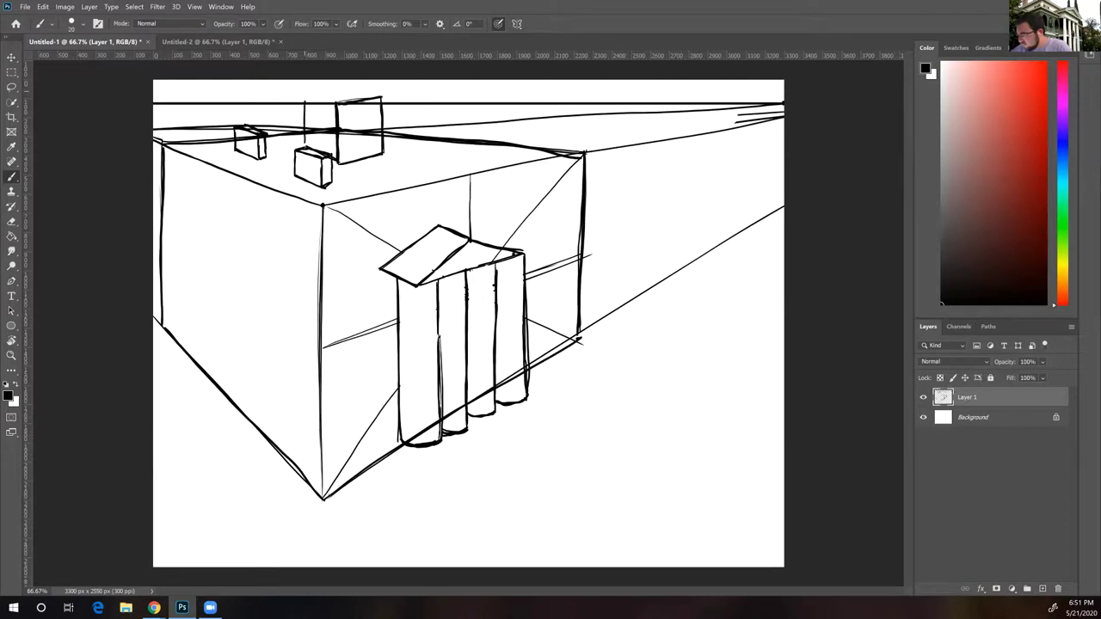
{"action": "mouse_move", "coordinate": [332, 103]}
{"action": "left_mouse_down"}
{"action": "mouse_move", "coordinate": [304, 95]}
{"action": "mouse_move", "coordinate": [335, 104]}
{"action": "mouse_move", "coordinate": [354, 88]}
{"action": "left_mouse_up"}
{"action": "key", "text": "ctrl+z"}
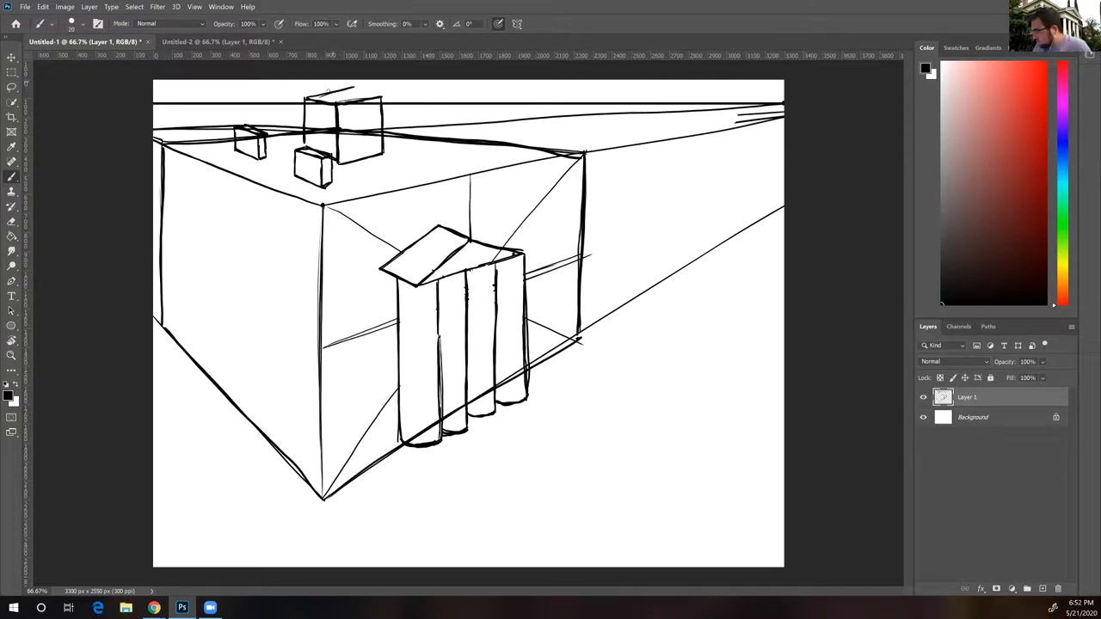
{"action": "key", "text": "ctrl+z"}
{"action": "left_click_drag", "start_coordinate": [304, 99], "coordinate": [351, 90]}
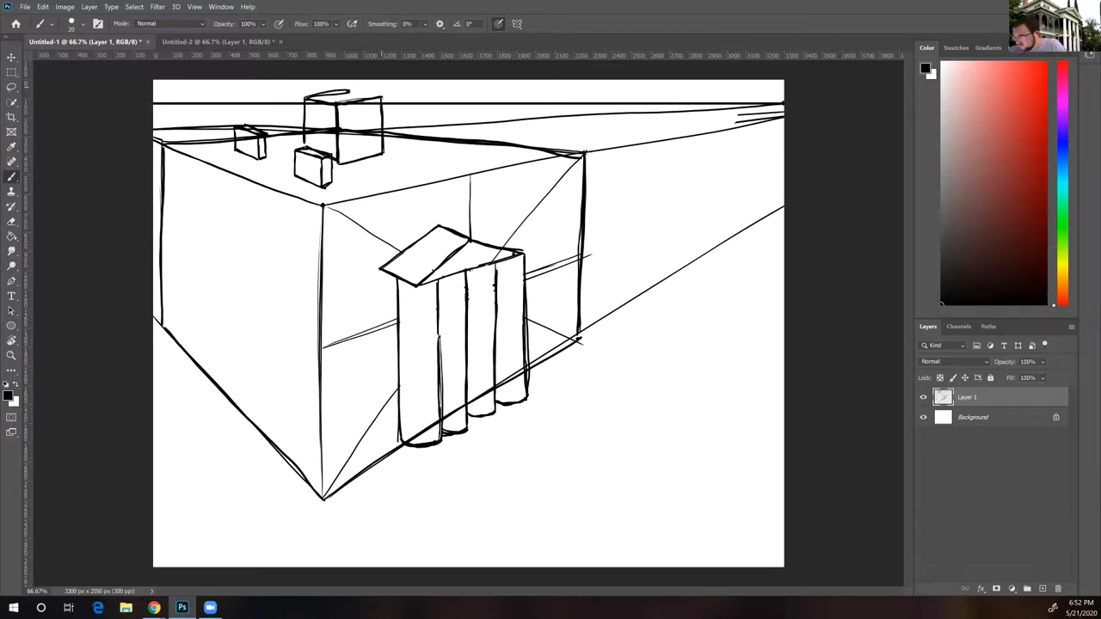
{"action": "left_click_drag", "start_coordinate": [348, 91], "coordinate": [374, 99]}
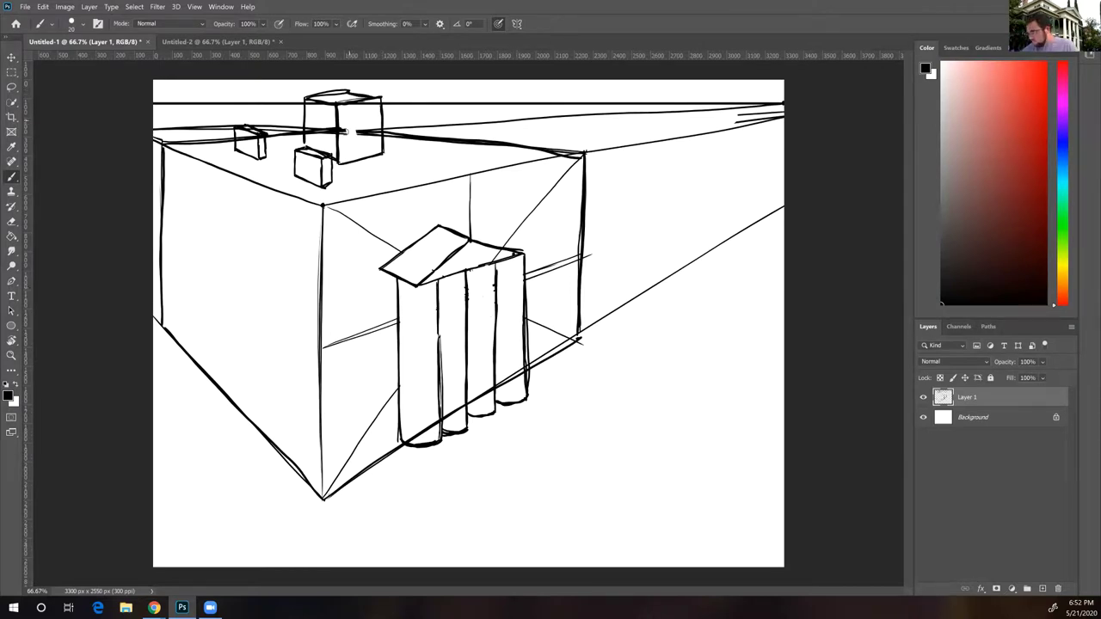
{"action": "mouse_move", "coordinate": [356, 130]}
{"action": "left_mouse_down"}
{"action": "mouse_move", "coordinate": [376, 131]}
{"action": "mouse_move", "coordinate": [307, 129]}
{"action": "mouse_move", "coordinate": [327, 127]}
{"action": "left_mouse_up"}
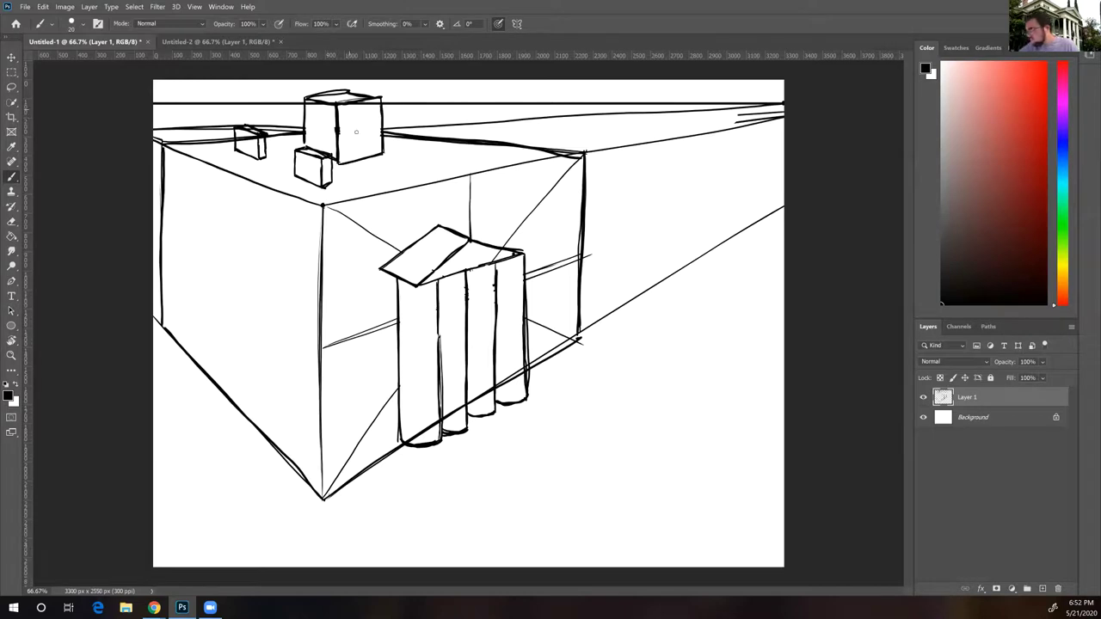
Erase the remaining diagonal, midline and vertical centre guides from the large box's right face around the columned entrance
{"action": "mouse_move", "coordinate": [385, 238]}
{"action": "left_mouse_down"}
{"action": "mouse_move", "coordinate": [395, 248]}
{"action": "mouse_move", "coordinate": [348, 220]}
{"action": "left_mouse_up"}
{"action": "mouse_move", "coordinate": [334, 342]}
{"action": "left_mouse_down"}
{"action": "mouse_move", "coordinate": [359, 356]}
{"action": "mouse_move", "coordinate": [392, 319]}
{"action": "left_mouse_up"}
{"action": "left_click_drag", "start_coordinate": [356, 448], "coordinate": [331, 486]}
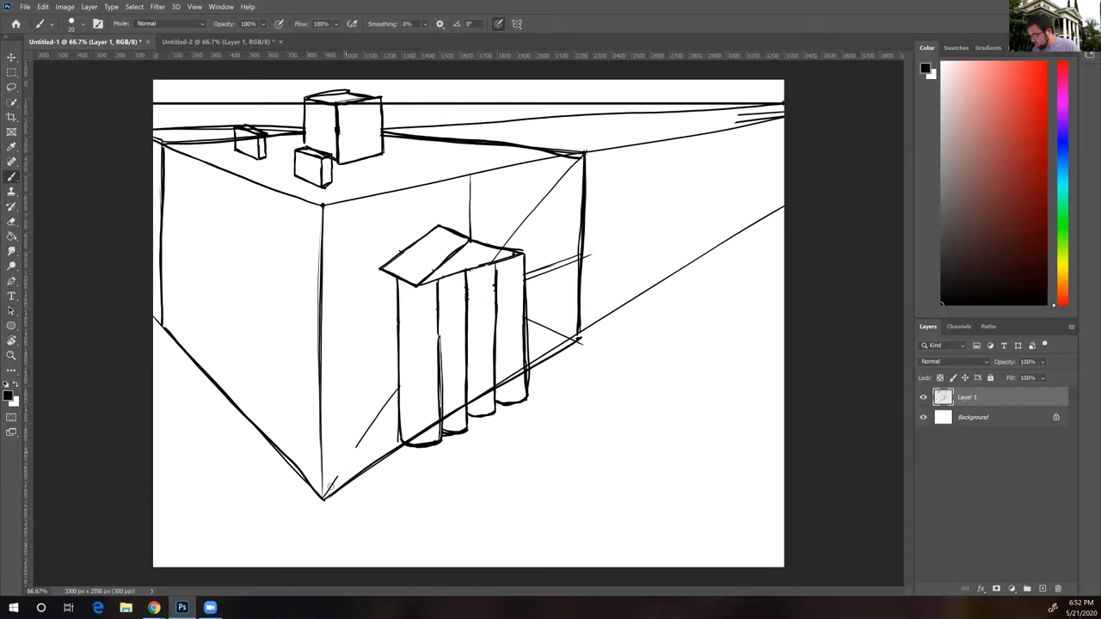
{"action": "left_click_drag", "start_coordinate": [352, 450], "coordinate": [394, 391]}
{"action": "mouse_move", "coordinate": [540, 327]}
{"action": "left_mouse_down"}
{"action": "mouse_move", "coordinate": [528, 317]}
{"action": "mouse_move", "coordinate": [561, 335]}
{"action": "left_mouse_up"}
{"action": "mouse_move", "coordinate": [528, 282]}
{"action": "left_mouse_down"}
{"action": "mouse_move", "coordinate": [538, 257]}
{"action": "mouse_move", "coordinate": [579, 253]}
{"action": "left_mouse_up"}
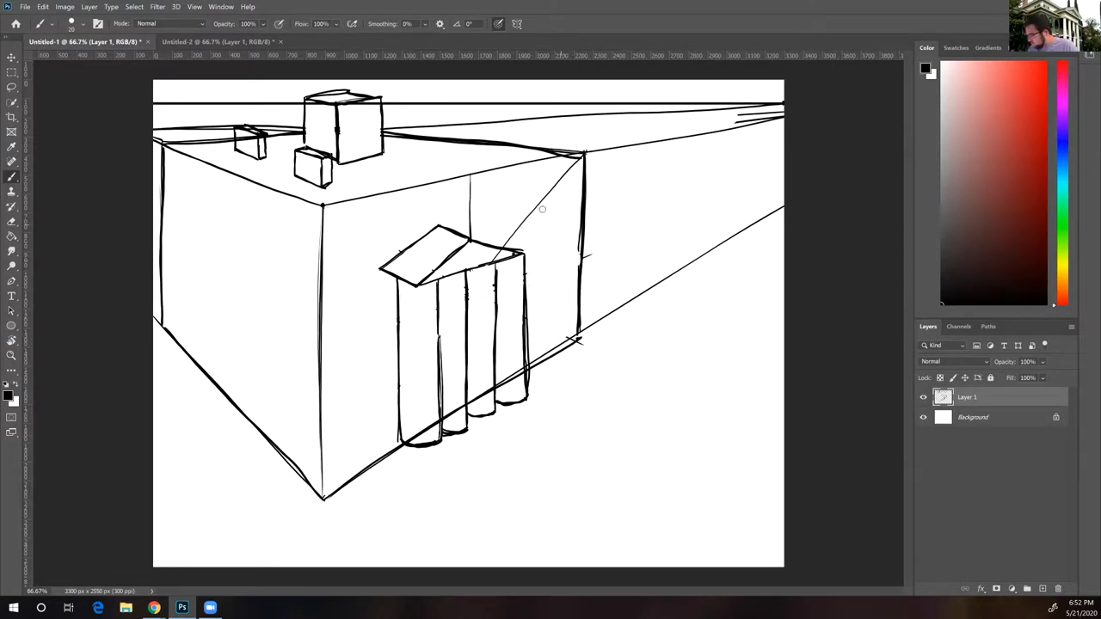
{"action": "mouse_move", "coordinate": [550, 191]}
{"action": "left_mouse_down"}
{"action": "mouse_move", "coordinate": [576, 160]}
{"action": "mouse_move", "coordinate": [506, 244]}
{"action": "mouse_move", "coordinate": [471, 179]}
{"action": "mouse_move", "coordinate": [473, 237]}
{"action": "left_mouse_up"}
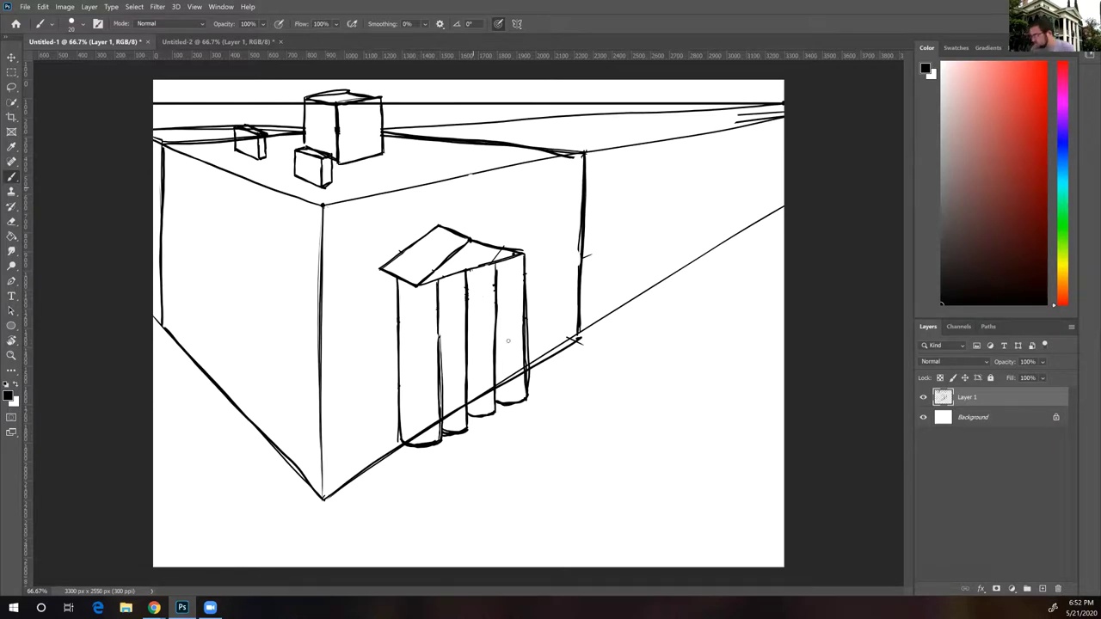
Erase the large box's bottom edge where it passes through the columns, undoing stray strokes
{"action": "left_click_drag", "start_coordinate": [527, 368], "coordinate": [512, 378]}
{"action": "key", "text": "ctrl+z"}
{"action": "left_click_drag", "start_coordinate": [494, 388], "coordinate": [419, 434]}
{"action": "key", "text": "ctrl+z"}
{"action": "key", "text": "ctrl+z"}
{"action": "key", "text": "ctrl+z"}
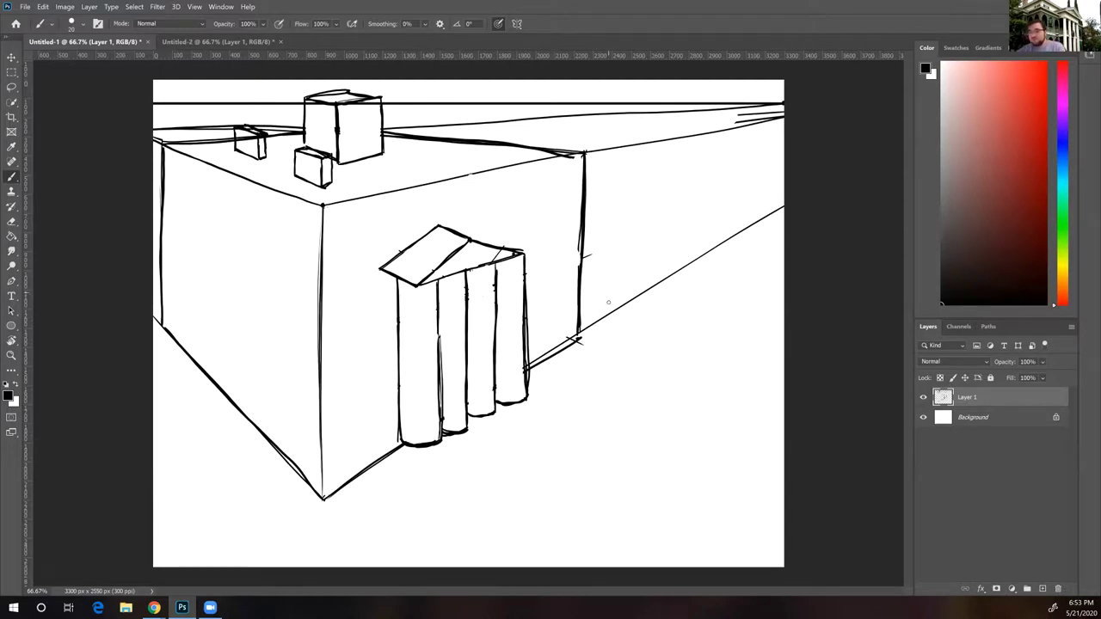
Draw an upper arched window on each side of the entrance on the box's right face, closing both with perspective-angled sills
{"action": "mouse_move", "coordinate": [535, 258]}
{"action": "left_mouse_down"}
{"action": "mouse_move", "coordinate": [554, 193]}
{"action": "mouse_move", "coordinate": [568, 243]}
{"action": "mouse_move", "coordinate": [555, 193]}
{"action": "mouse_move", "coordinate": [535, 262]}
{"action": "mouse_move", "coordinate": [548, 201]}
{"action": "mouse_move", "coordinate": [568, 249]}
{"action": "left_mouse_up"}
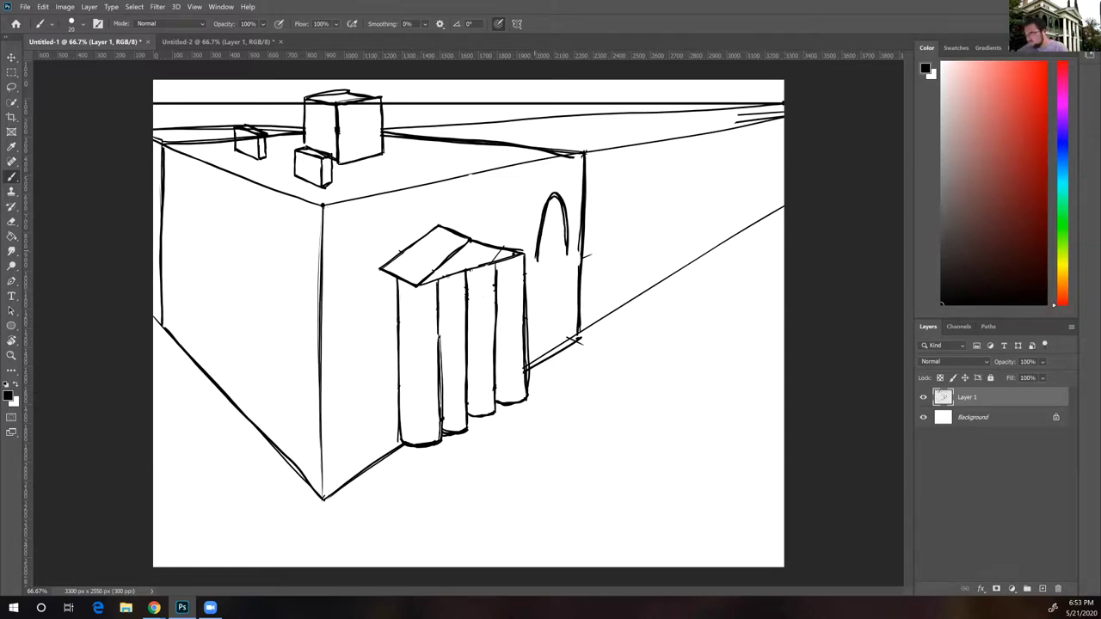
{"action": "mouse_move", "coordinate": [330, 324]}
{"action": "left_mouse_down"}
{"action": "mouse_move", "coordinate": [365, 291]}
{"action": "mouse_move", "coordinate": [366, 320]}
{"action": "mouse_move", "coordinate": [338, 276]}
{"action": "mouse_move", "coordinate": [331, 325]}
{"action": "mouse_move", "coordinate": [332, 301]}
{"action": "left_mouse_up"}
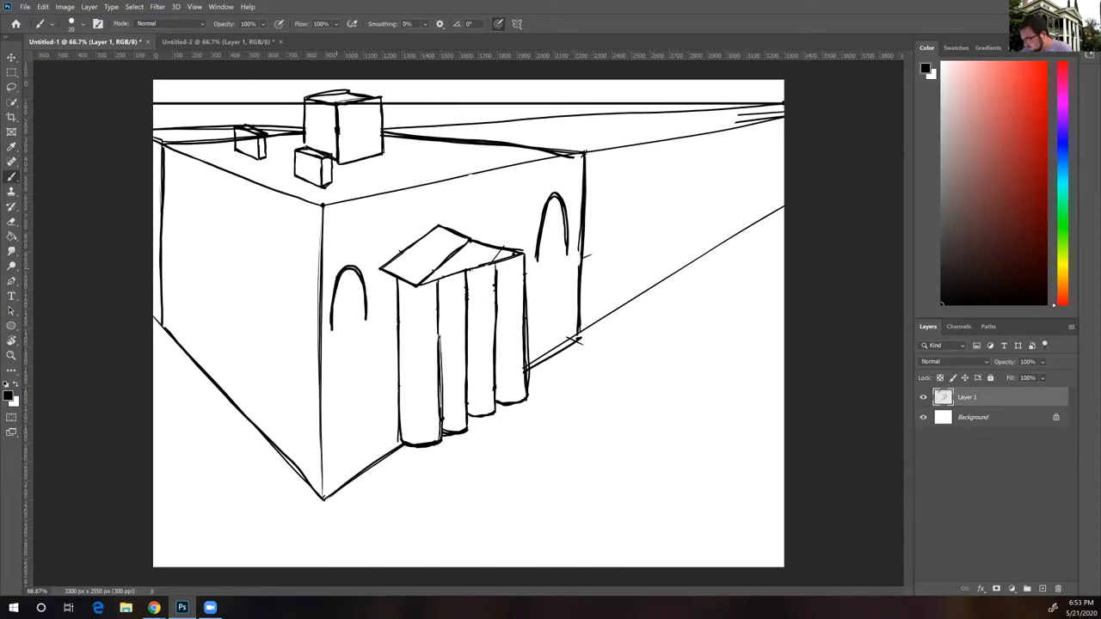
{"action": "left_click_drag", "start_coordinate": [539, 252], "coordinate": [536, 262]}
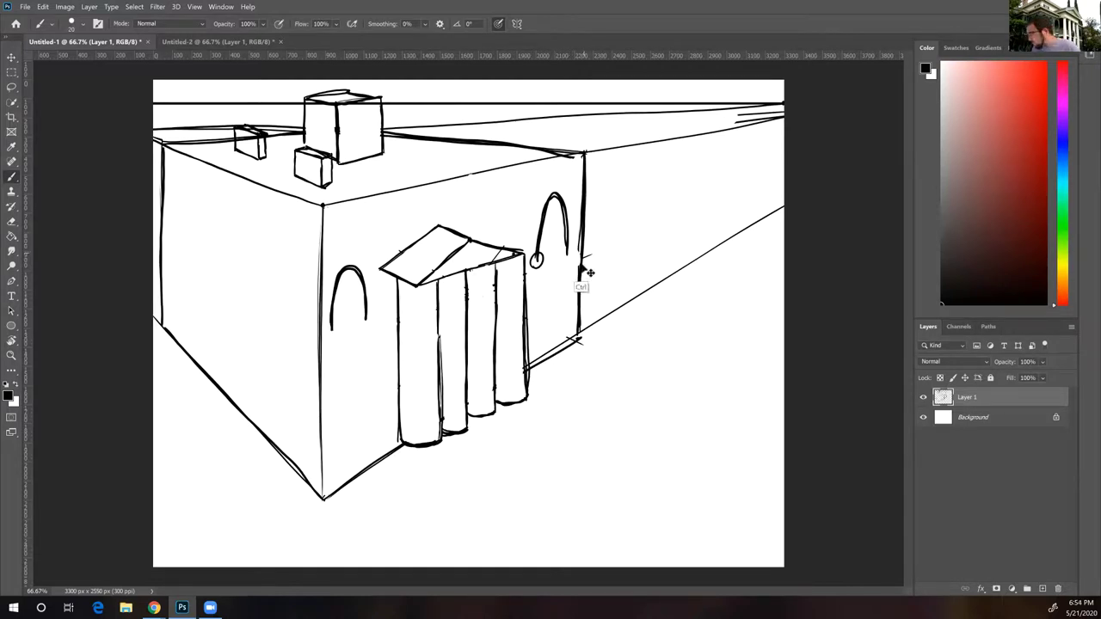
{"action": "key", "text": "ctrl+z"}
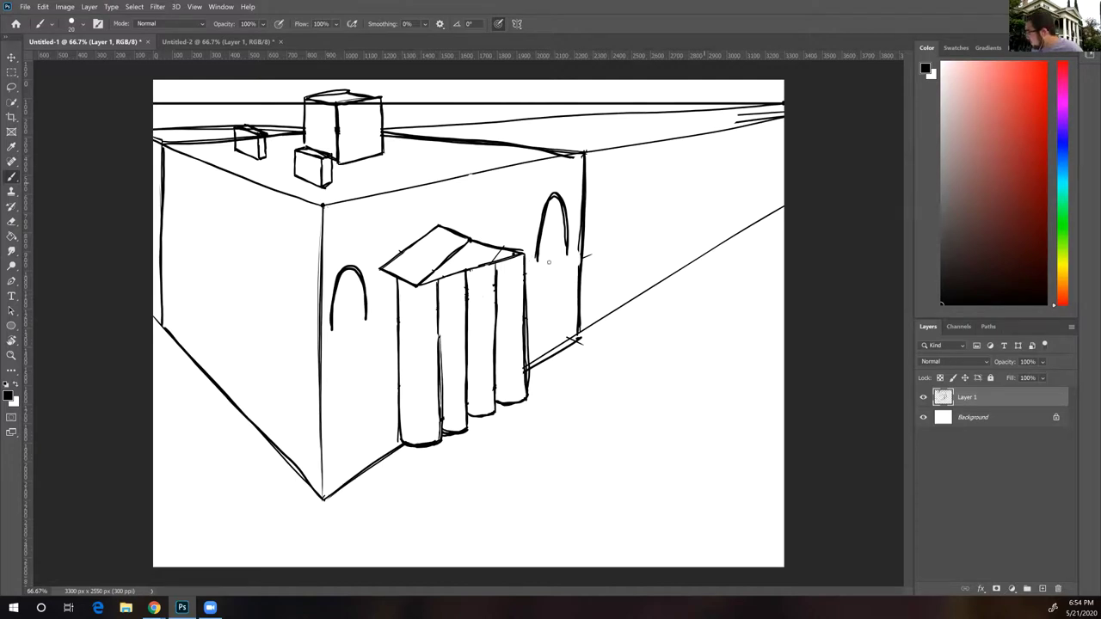
{"action": "left_click_drag", "start_coordinate": [537, 261], "coordinate": [565, 251]}
{"action": "left_click_drag", "start_coordinate": [332, 331], "coordinate": [368, 319]}
Draw a lower arched window with an angled sill beneath each upper window on the box's right face
{"action": "mouse_move", "coordinate": [335, 448]}
{"action": "left_mouse_down"}
{"action": "mouse_move", "coordinate": [340, 399]}
{"action": "mouse_move", "coordinate": [367, 393]}
{"action": "mouse_move", "coordinate": [377, 431]}
{"action": "left_mouse_up"}
{"action": "mouse_move", "coordinate": [368, 394]}
{"action": "left_mouse_down"}
{"action": "mouse_move", "coordinate": [375, 427]}
{"action": "mouse_move", "coordinate": [340, 397]}
{"action": "mouse_move", "coordinate": [337, 446]}
{"action": "mouse_move", "coordinate": [340, 389]}
{"action": "mouse_move", "coordinate": [377, 423]}
{"action": "left_mouse_up"}
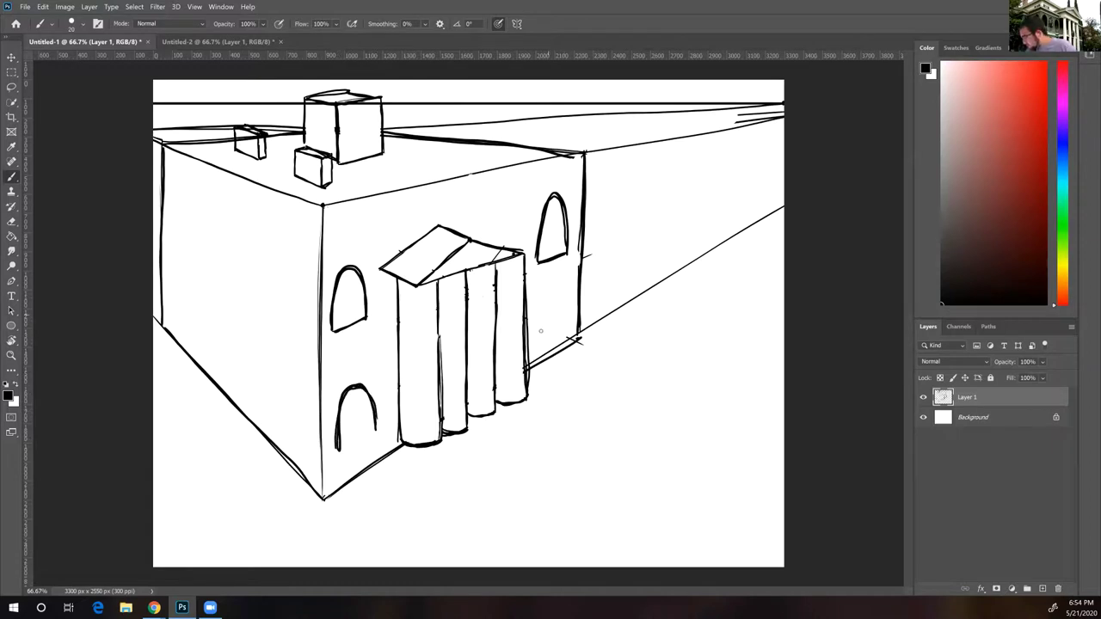
{"action": "mouse_move", "coordinate": [539, 337]}
{"action": "left_mouse_down"}
{"action": "mouse_move", "coordinate": [542, 309]}
{"action": "mouse_move", "coordinate": [566, 325]}
{"action": "left_mouse_up"}
{"action": "mouse_move", "coordinate": [549, 299]}
{"action": "left_mouse_down"}
{"action": "mouse_move", "coordinate": [565, 317]}
{"action": "mouse_move", "coordinate": [552, 298]}
{"action": "left_mouse_up"}
{"action": "left_click_drag", "start_coordinate": [539, 336], "coordinate": [550, 298]}
{"action": "mouse_move", "coordinate": [554, 296]}
{"action": "left_mouse_down"}
{"action": "mouse_move", "coordinate": [559, 328]}
{"action": "mouse_move", "coordinate": [567, 323]}
{"action": "left_mouse_up"}
{"action": "left_click_drag", "start_coordinate": [337, 450], "coordinate": [377, 430]}
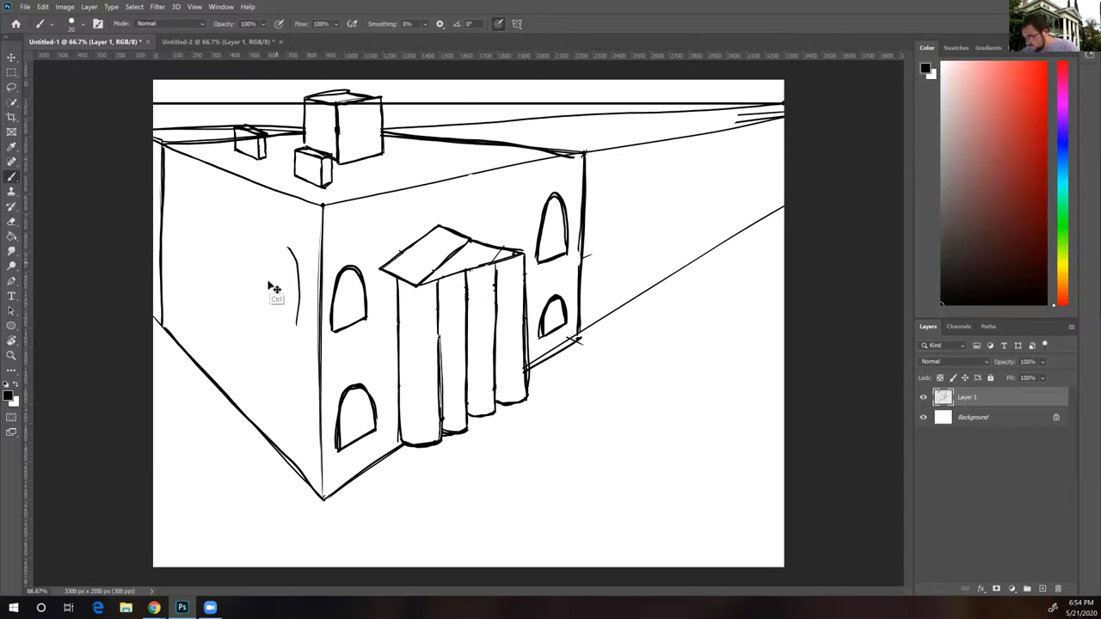
Draw an upper row of three arched windows on the box's left face, shrinking and angled towards the left vanishing point
{"action": "mouse_move", "coordinate": [293, 326]}
{"action": "left_mouse_down"}
{"action": "mouse_move", "coordinate": [292, 256]}
{"action": "mouse_move", "coordinate": [258, 249]}
{"action": "mouse_move", "coordinate": [247, 304]}
{"action": "mouse_move", "coordinate": [270, 247]}
{"action": "mouse_move", "coordinate": [294, 325]}
{"action": "left_mouse_up"}
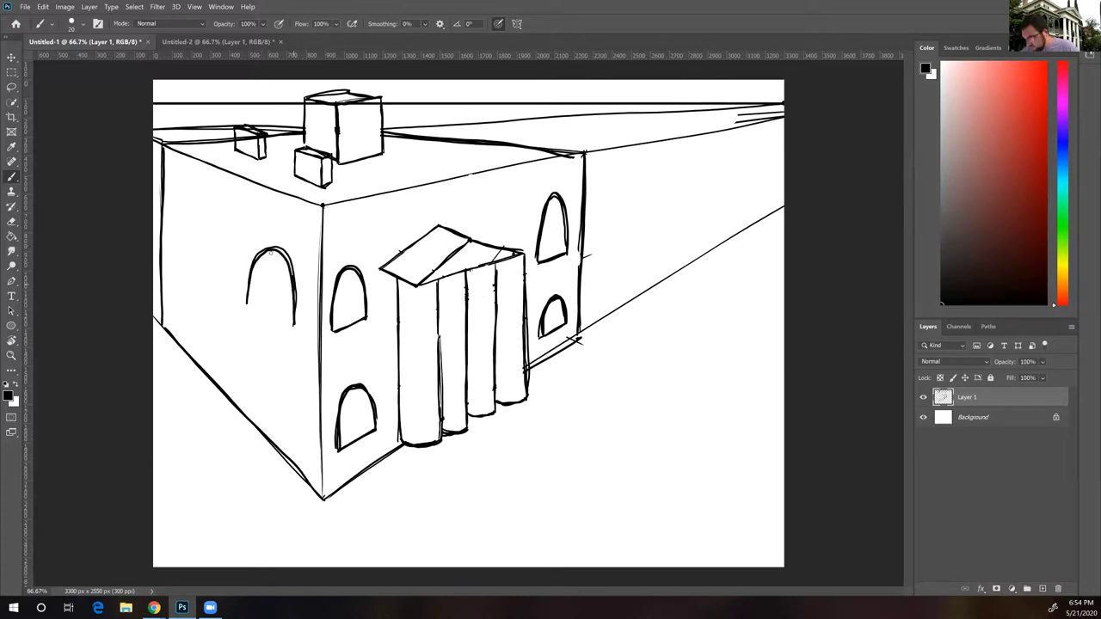
{"action": "mouse_move", "coordinate": [292, 277]}
{"action": "left_mouse_down"}
{"action": "mouse_move", "coordinate": [248, 304]}
{"action": "mouse_move", "coordinate": [298, 326]}
{"action": "left_mouse_up"}
{"action": "key", "text": "ctrl+z"}
{"action": "left_click_drag", "start_coordinate": [249, 299], "coordinate": [289, 325]}
{"action": "mouse_move", "coordinate": [239, 297]}
{"action": "left_mouse_down"}
{"action": "mouse_move", "coordinate": [209, 226]}
{"action": "mouse_move", "coordinate": [200, 277]}
{"action": "mouse_move", "coordinate": [238, 254]}
{"action": "mouse_move", "coordinate": [239, 295]}
{"action": "mouse_move", "coordinate": [164, 256]}
{"action": "mouse_move", "coordinate": [188, 215]}
{"action": "mouse_move", "coordinate": [192, 269]}
{"action": "left_mouse_up"}
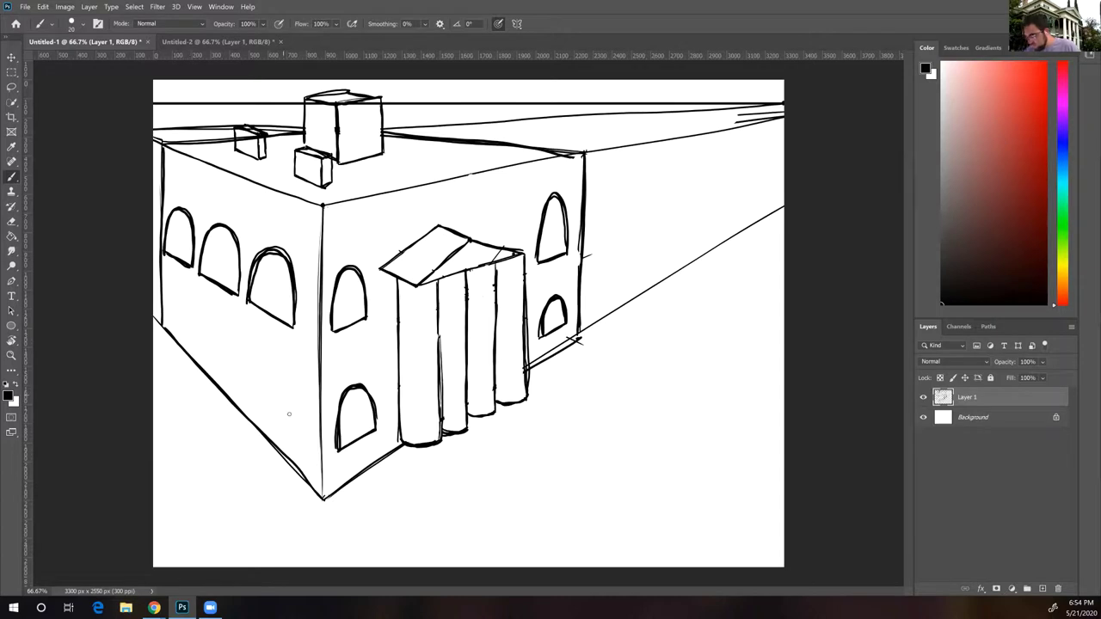
Draw a lower row of three arched windows along the left face's bottom edge, each beneath an upper window
{"action": "mouse_move", "coordinate": [290, 437]}
{"action": "left_mouse_down"}
{"action": "mouse_move", "coordinate": [275, 366]}
{"action": "mouse_move", "coordinate": [260, 414]}
{"action": "left_mouse_up"}
{"action": "mouse_move", "coordinate": [261, 383]}
{"action": "left_mouse_down"}
{"action": "mouse_move", "coordinate": [285, 374]}
{"action": "mouse_move", "coordinate": [292, 430]}
{"action": "mouse_move", "coordinate": [273, 372]}
{"action": "mouse_move", "coordinate": [262, 414]}
{"action": "mouse_move", "coordinate": [287, 433]}
{"action": "left_mouse_up"}
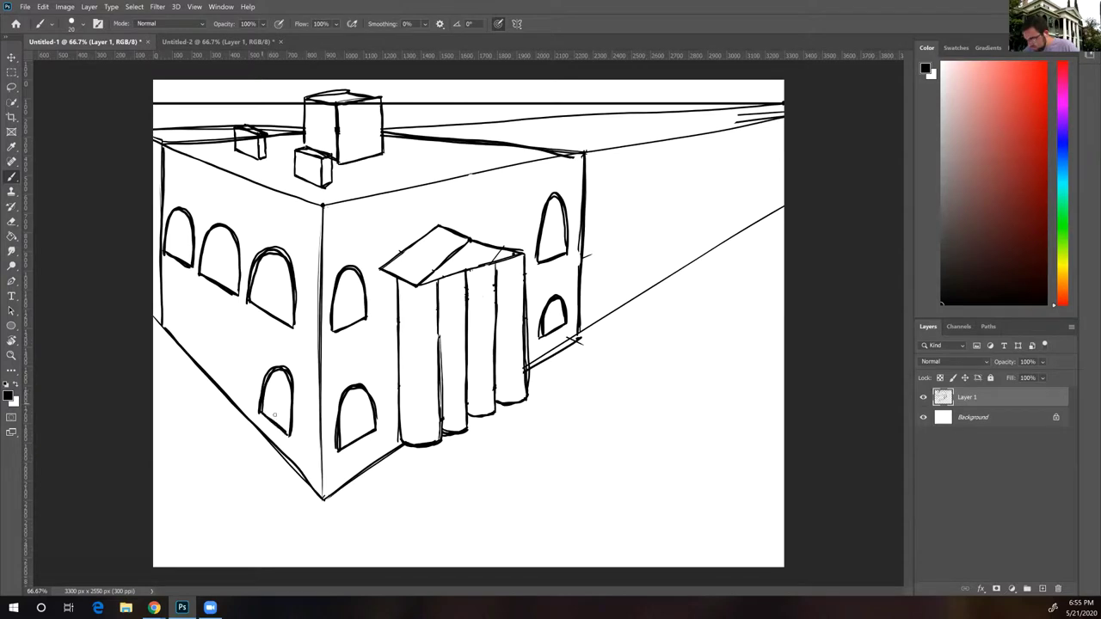
{"action": "mouse_move", "coordinate": [236, 345]}
{"action": "left_mouse_down"}
{"action": "mouse_move", "coordinate": [239, 389]}
{"action": "mouse_move", "coordinate": [206, 337]}
{"action": "mouse_move", "coordinate": [203, 358]}
{"action": "mouse_move", "coordinate": [239, 359]}
{"action": "mouse_move", "coordinate": [239, 387]}
{"action": "mouse_move", "coordinate": [208, 365]}
{"action": "mouse_move", "coordinate": [234, 388]}
{"action": "left_mouse_up"}
{"action": "left_click_drag", "start_coordinate": [190, 323], "coordinate": [191, 341]}
{"action": "mouse_move", "coordinate": [181, 296]}
{"action": "left_mouse_down"}
{"action": "mouse_move", "coordinate": [191, 327]}
{"action": "mouse_move", "coordinate": [168, 325]}
{"action": "mouse_move", "coordinate": [191, 341]}
{"action": "mouse_move", "coordinate": [175, 297]}
{"action": "mouse_move", "coordinate": [175, 342]}
{"action": "left_mouse_up"}
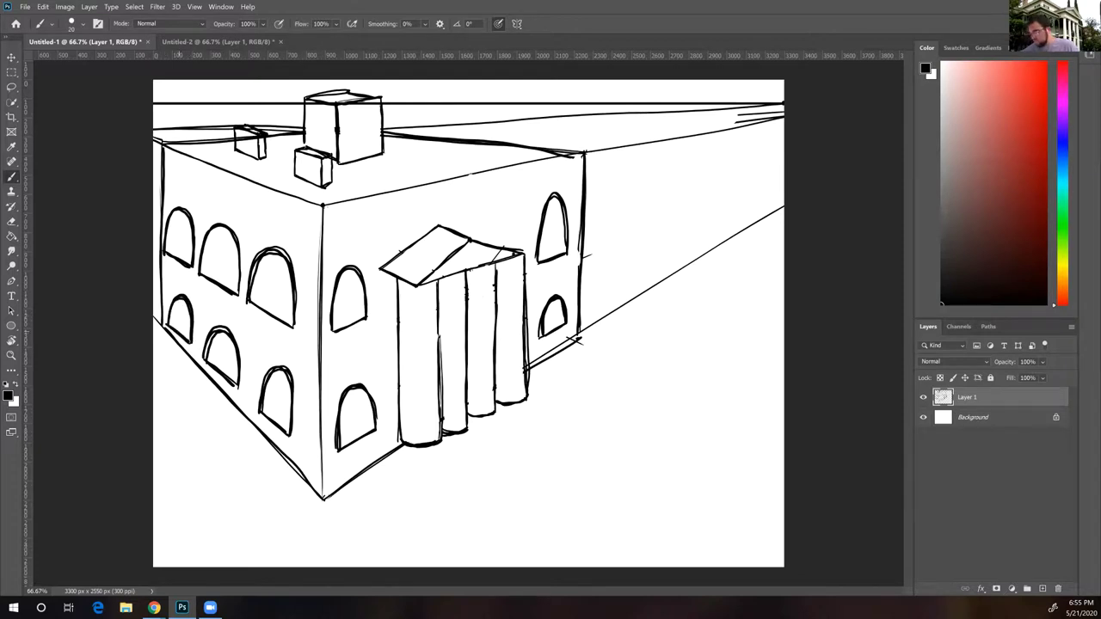